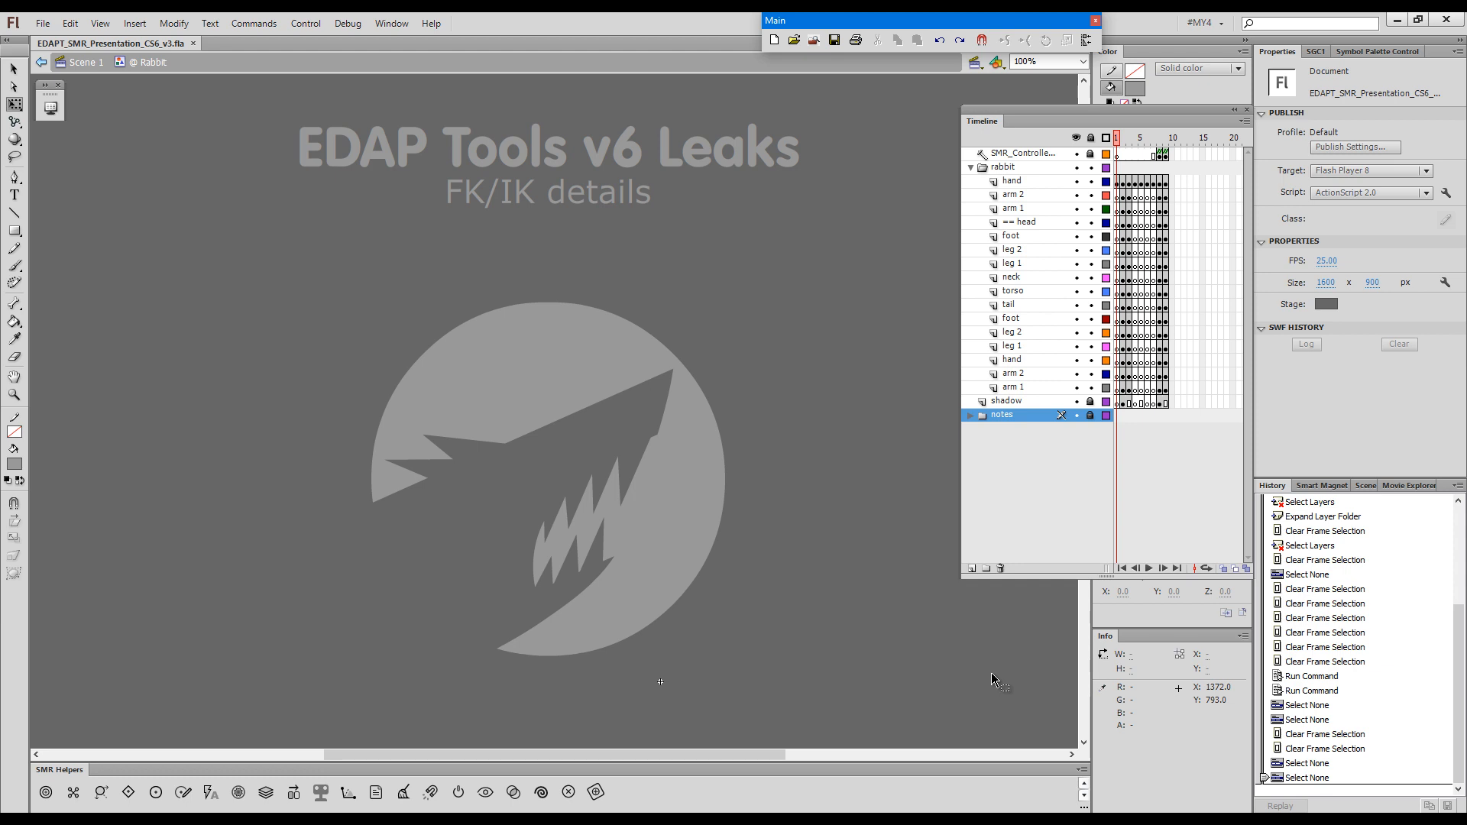
- Advance the Rabbit timeline two frames to the SMR Basics pose with the separated body parts
key(period)
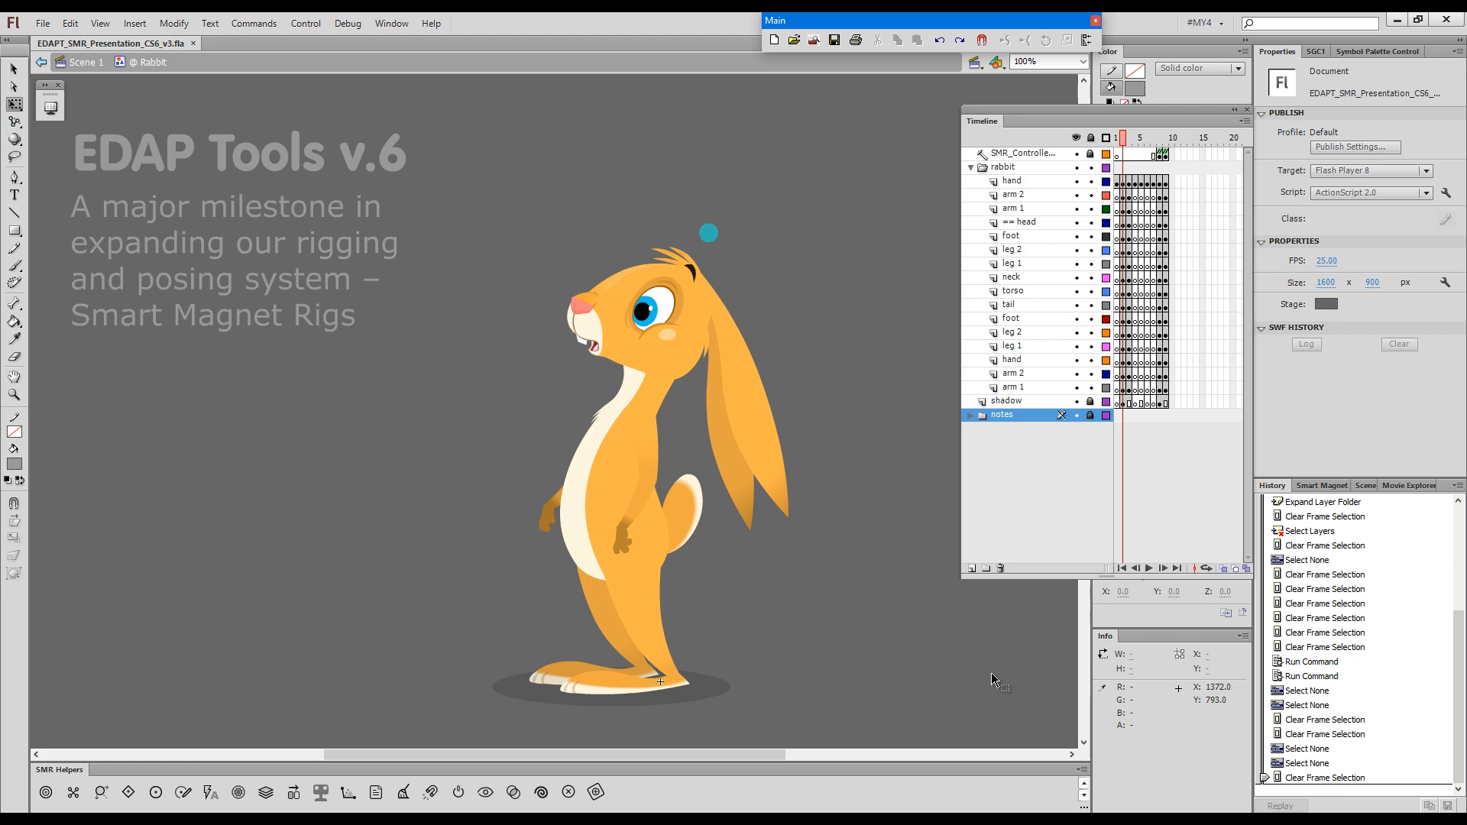
click(992, 680)
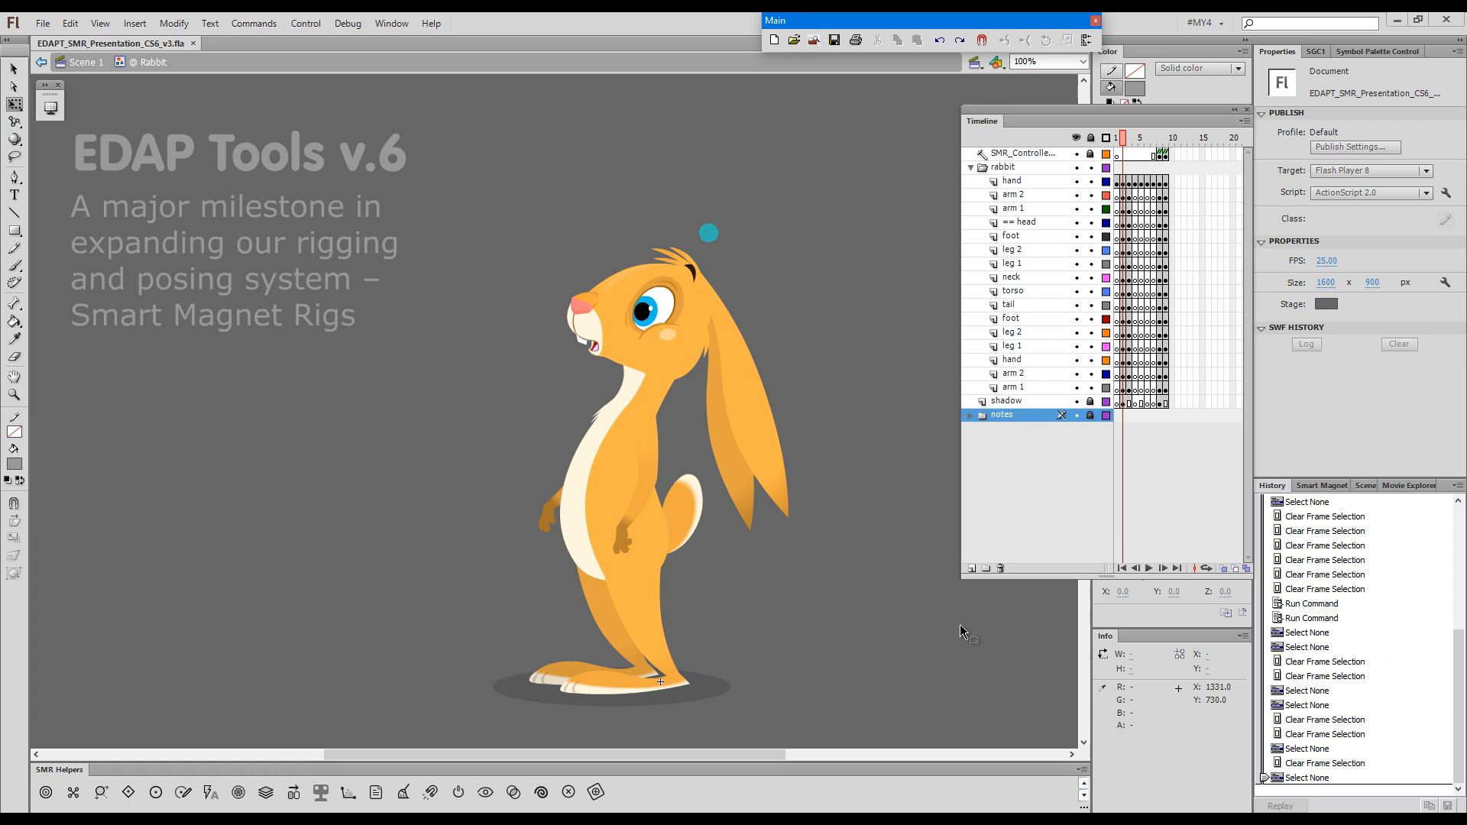
key(period)
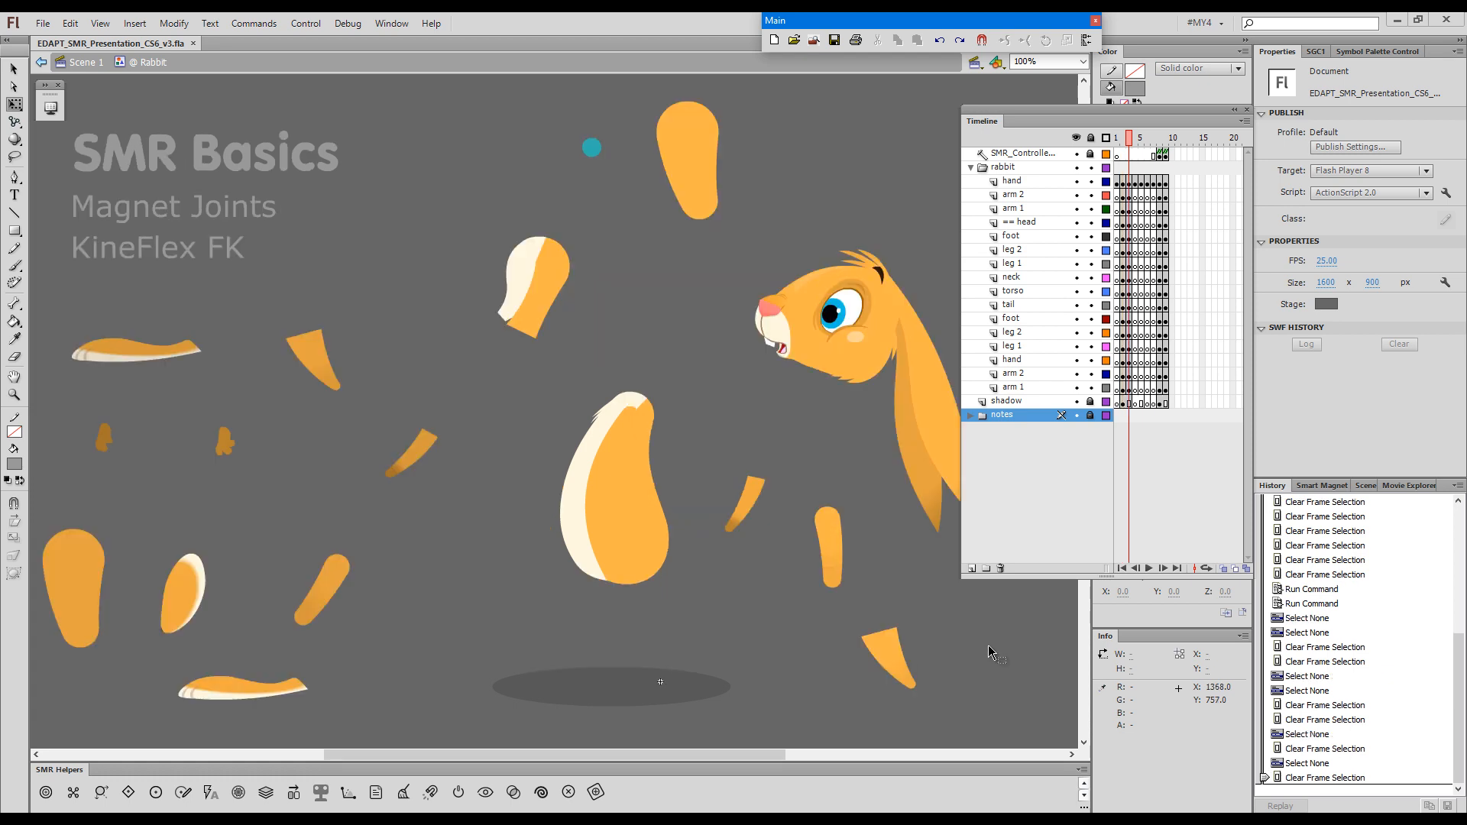
click(985, 645)
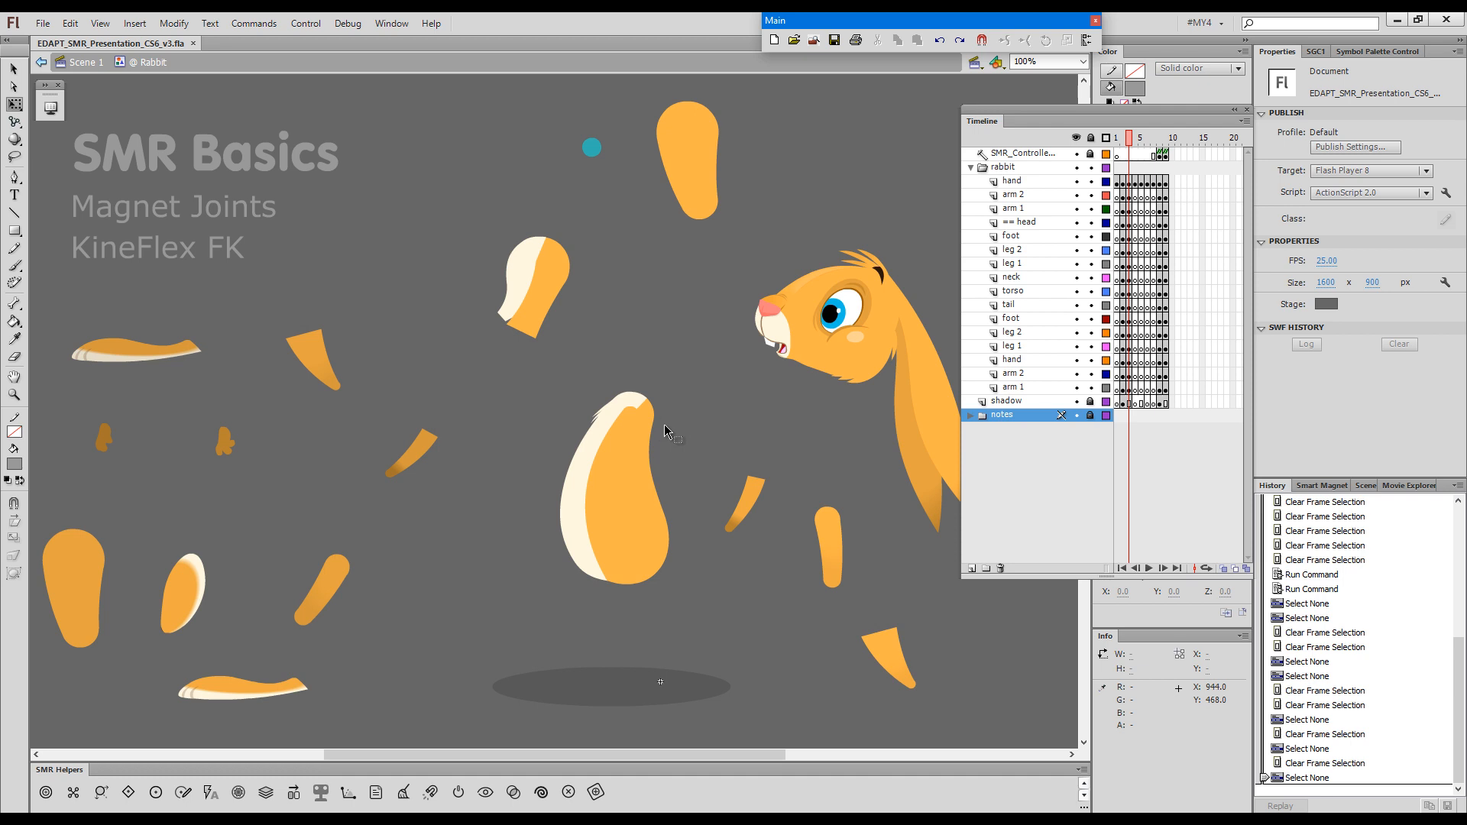
- Open the rabbit torso symbol, examine its magnet targets, and return to the Rabbit symbol
click(640, 428)
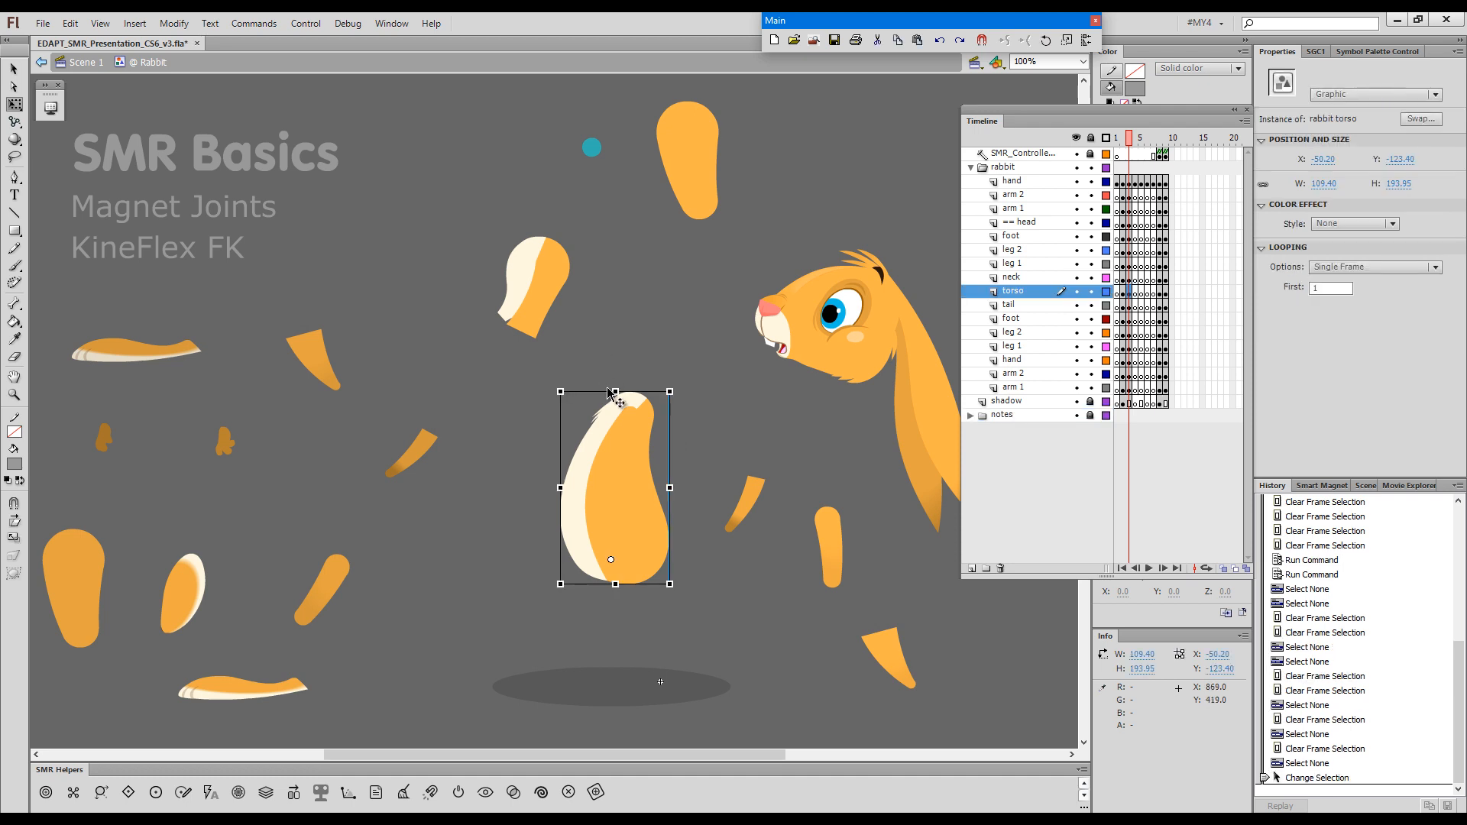
double_click(631, 472)
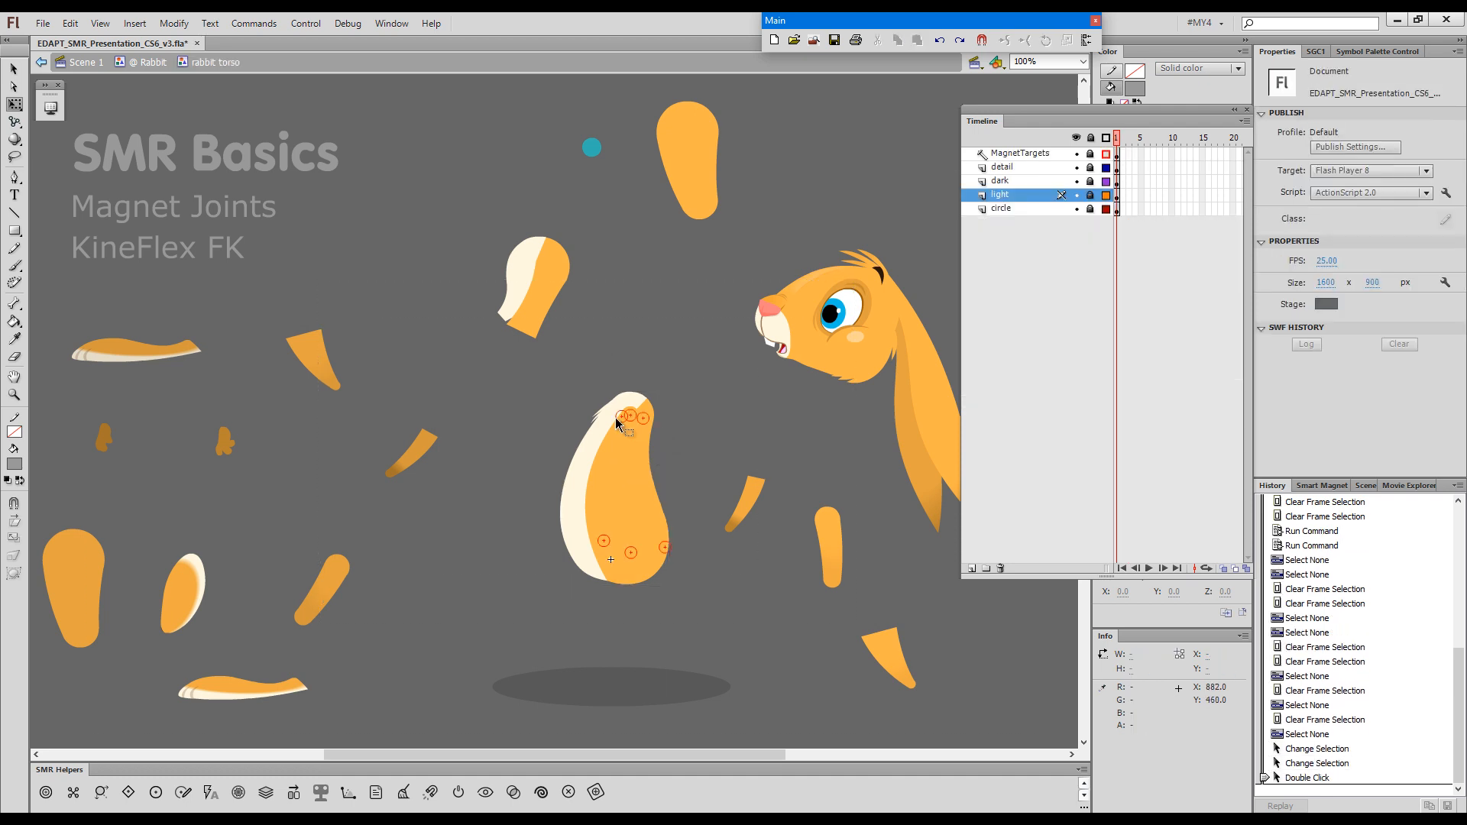
click(695, 381)
click(697, 384)
double_click(699, 388)
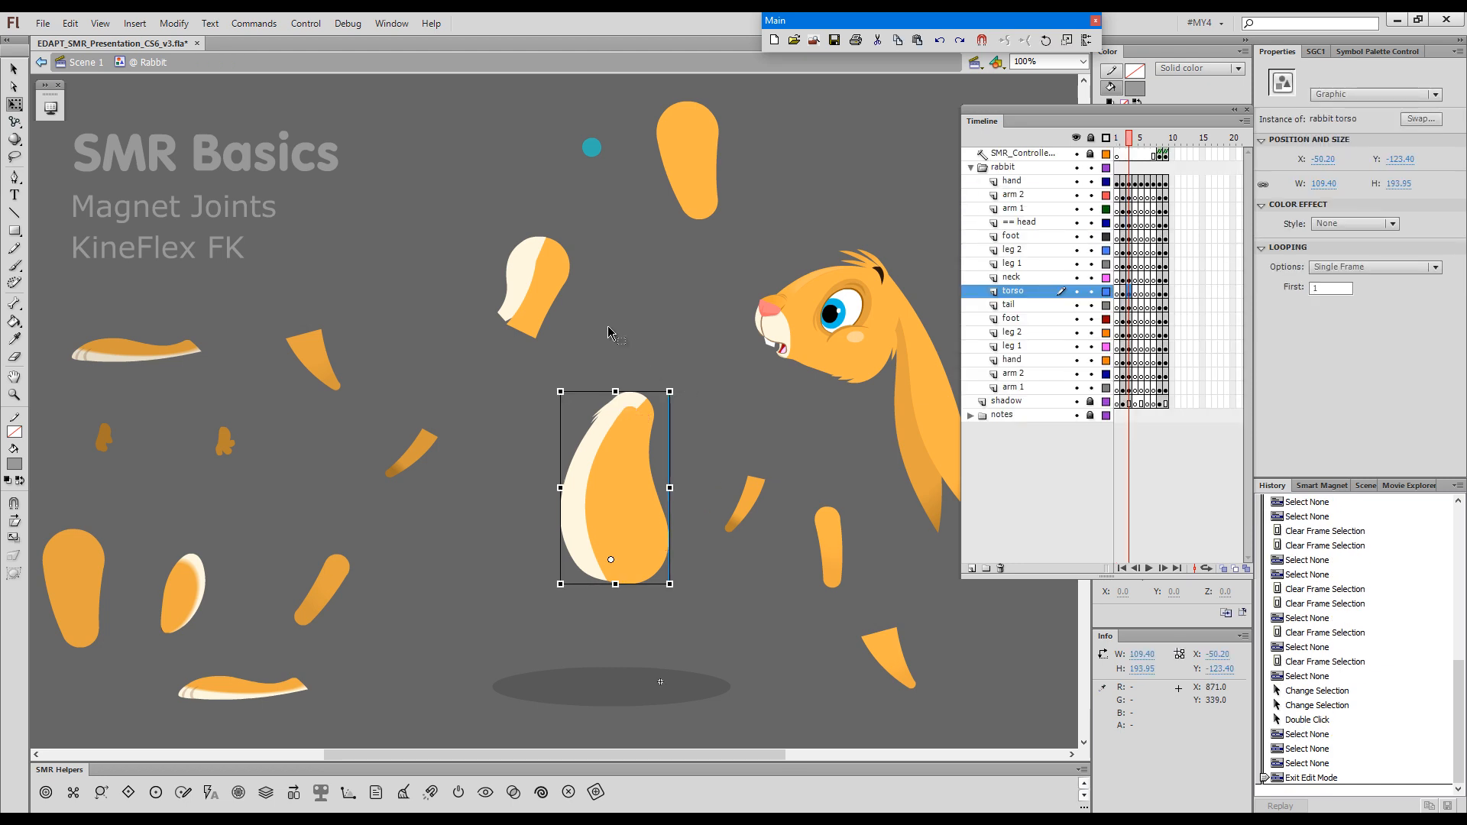
- Shift the neck's transformation point to the other lower corner of the piece and back to its base joint
click(547, 297)
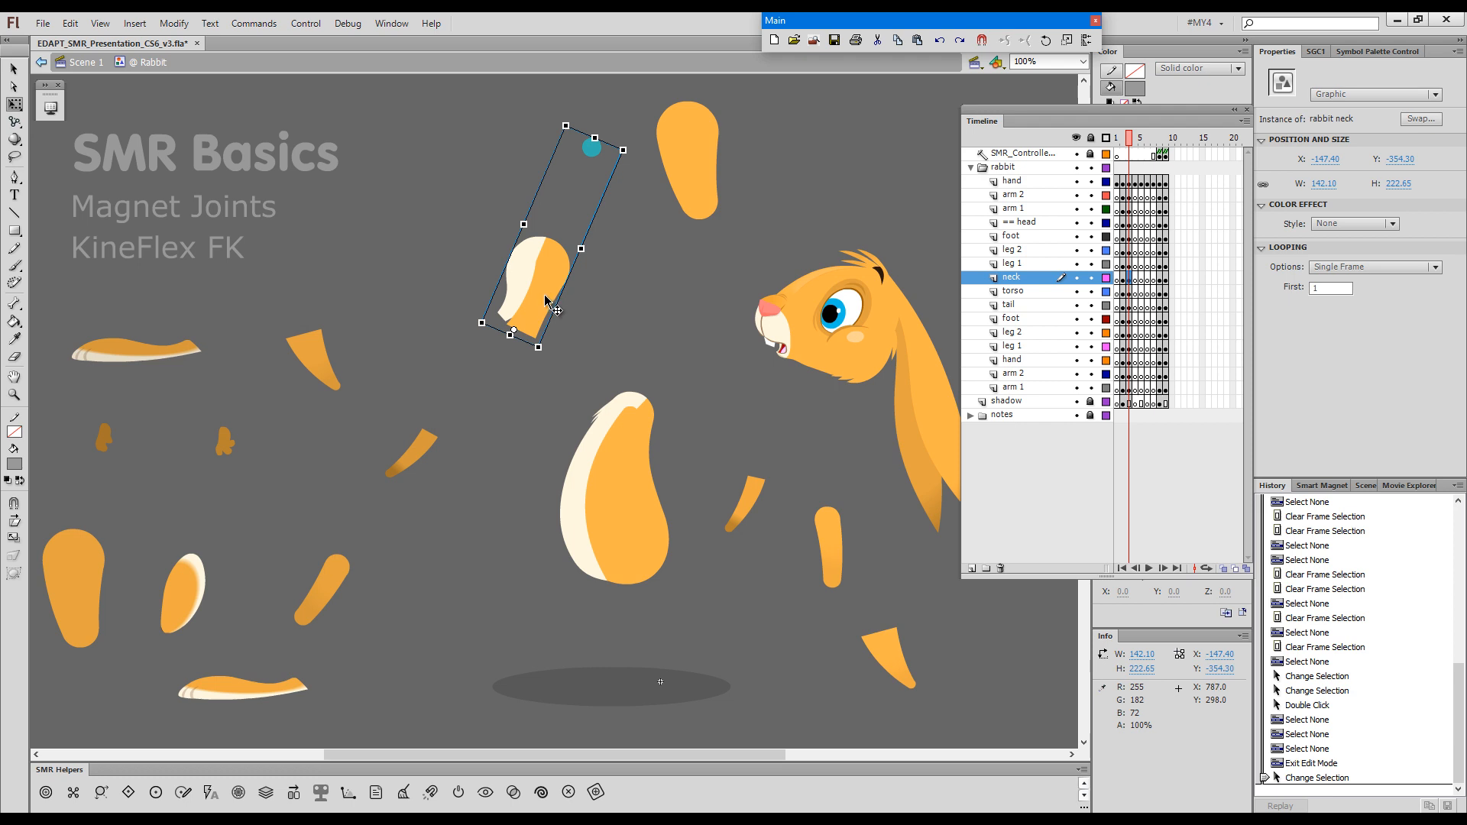
drag(514, 331, 538, 322)
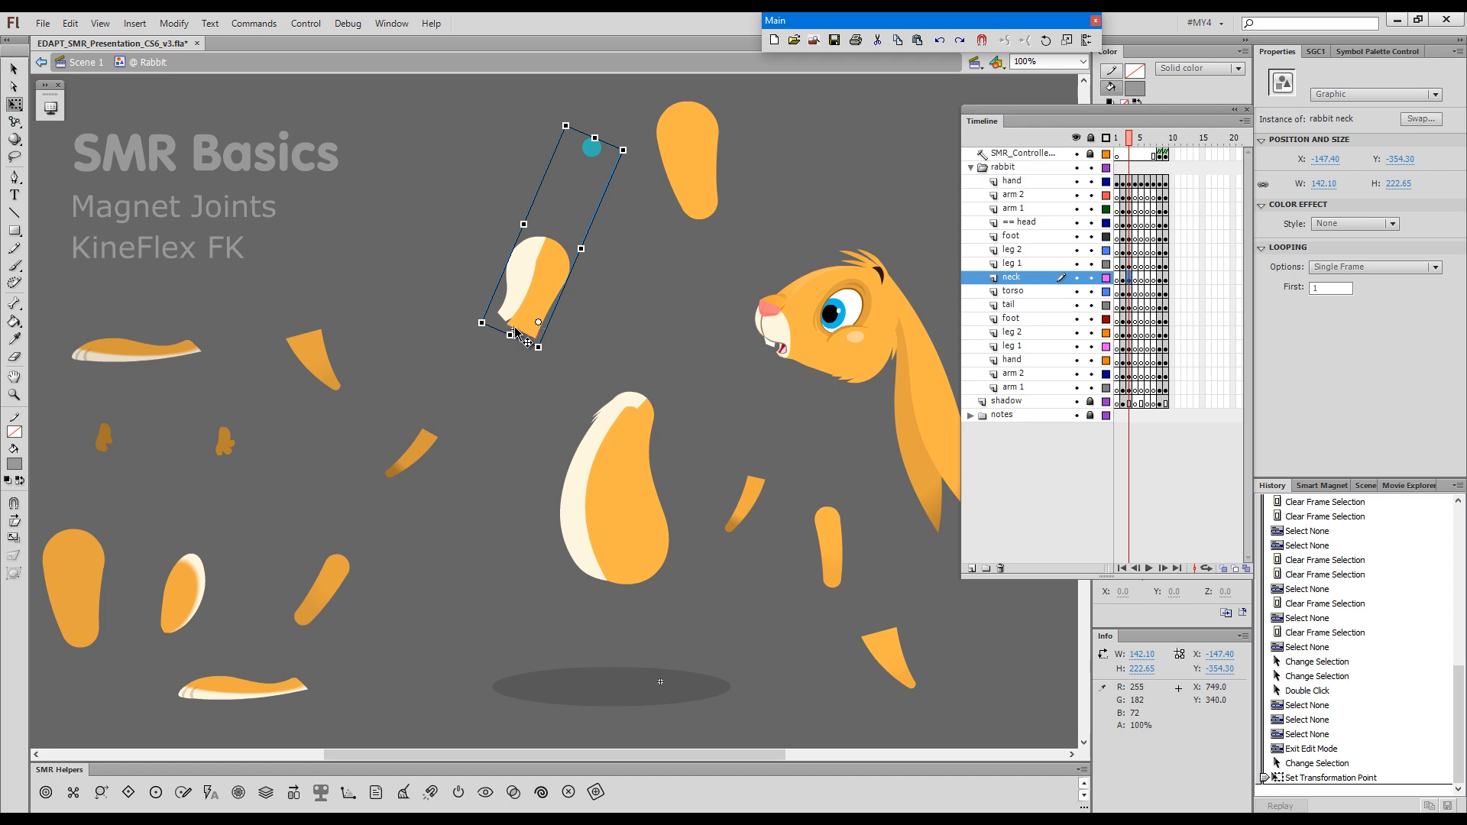
drag(538, 321, 514, 330)
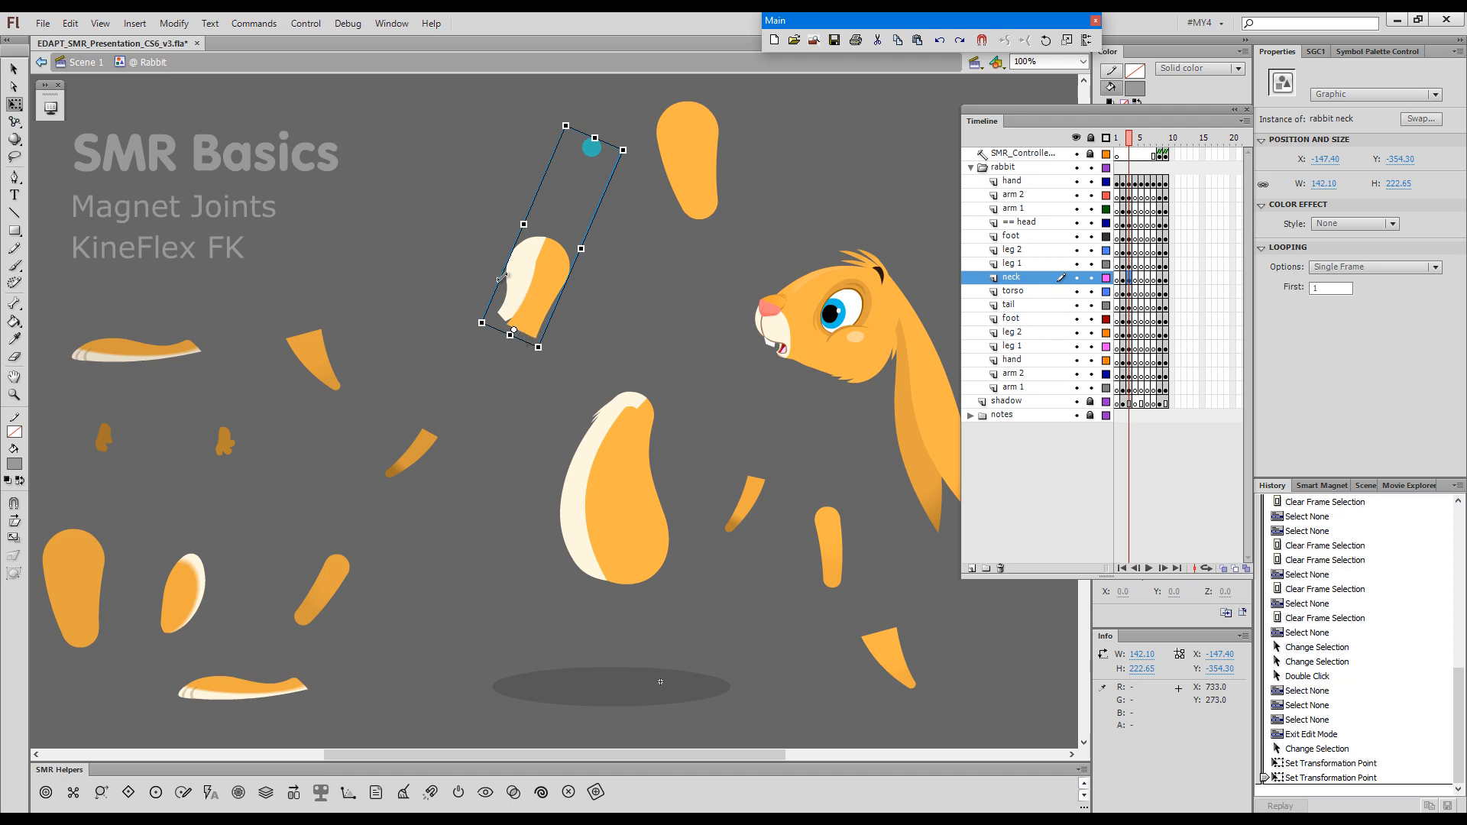
- Examine the center marker and magnet targets inside the rabbit neck symbol, return to Rabbit, and shift the neck slightly left
click(537, 296)
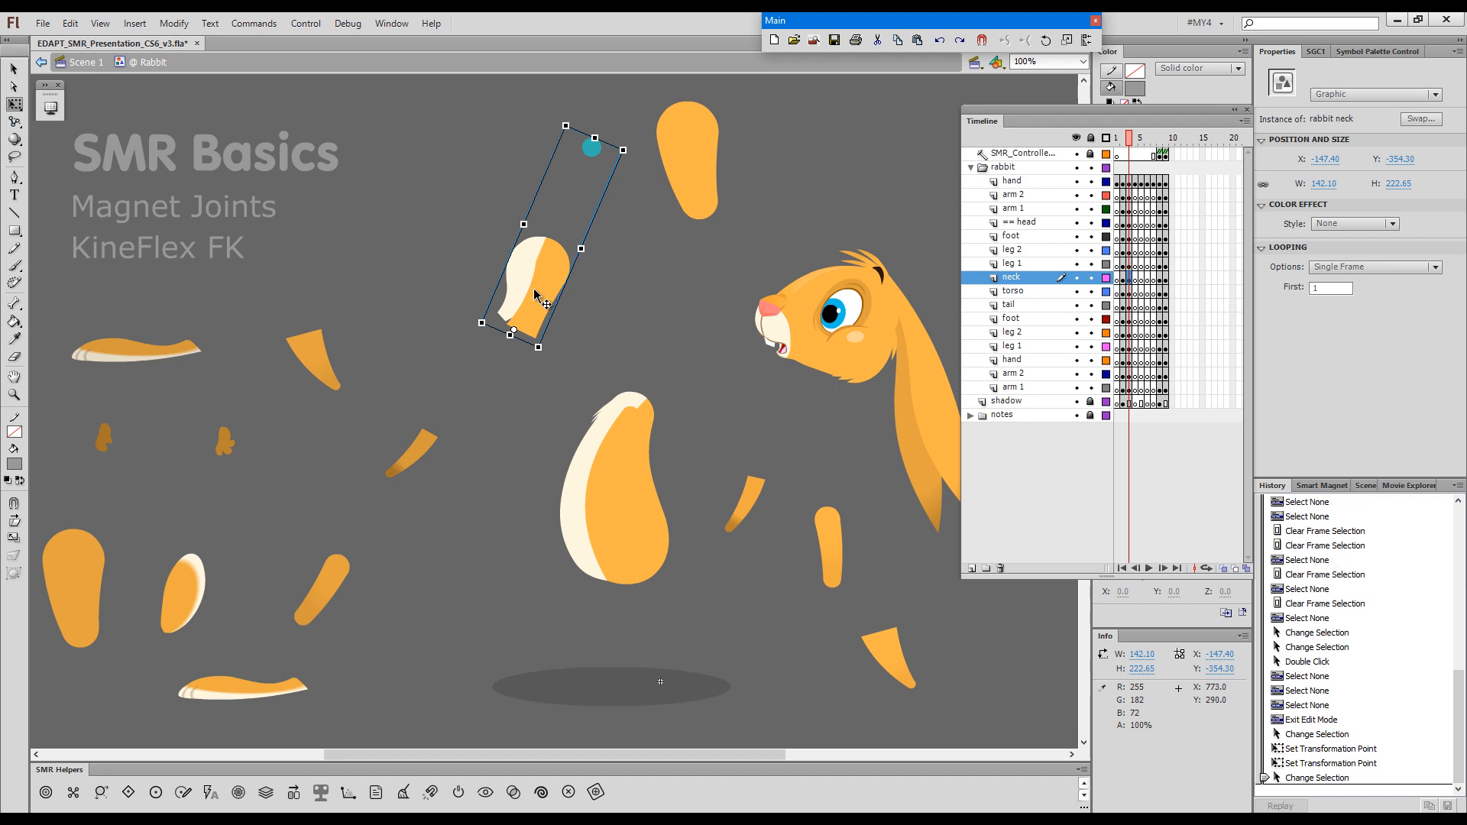
double_click(537, 296)
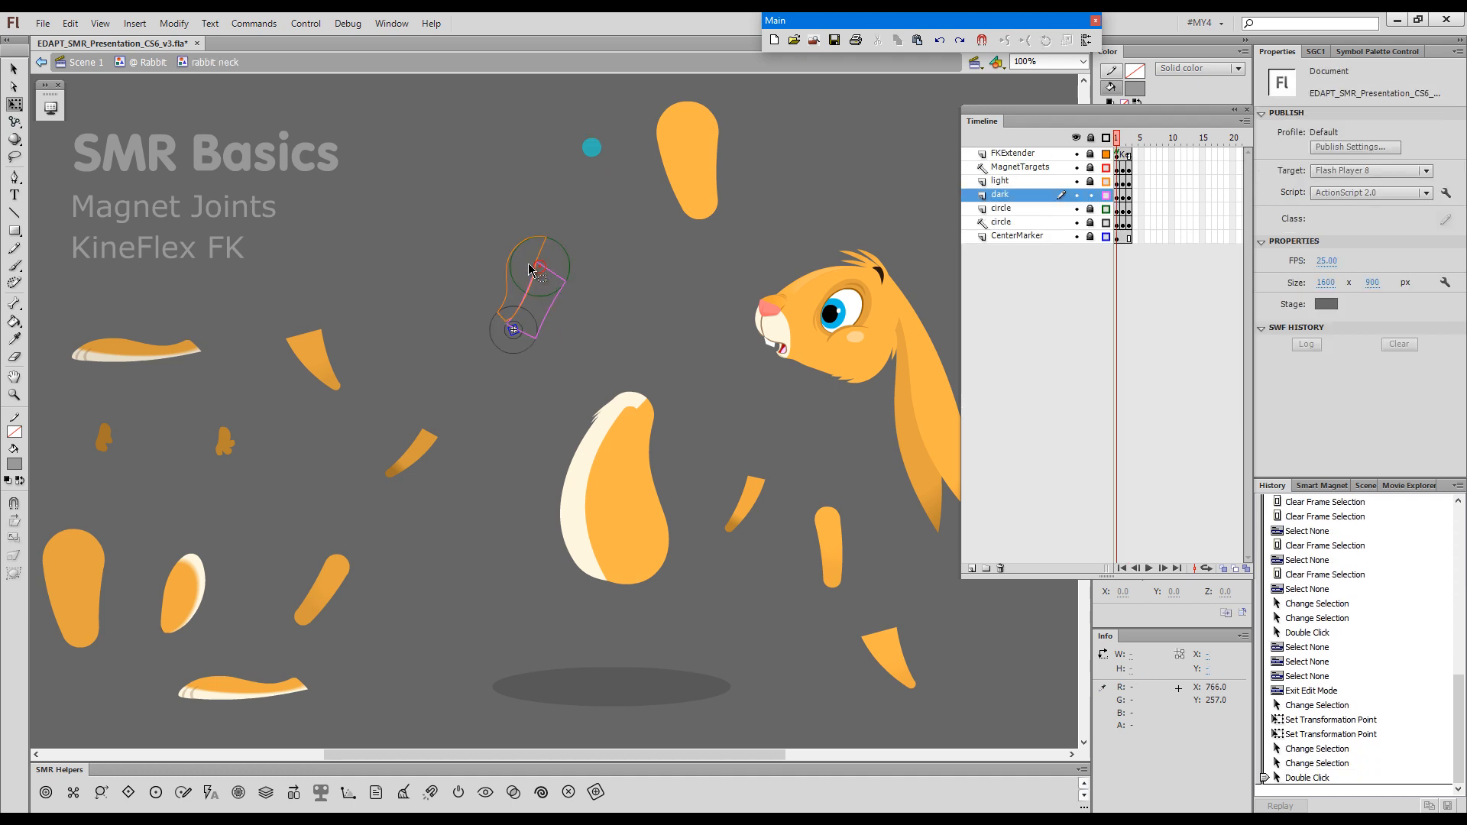
double_click(637, 290)
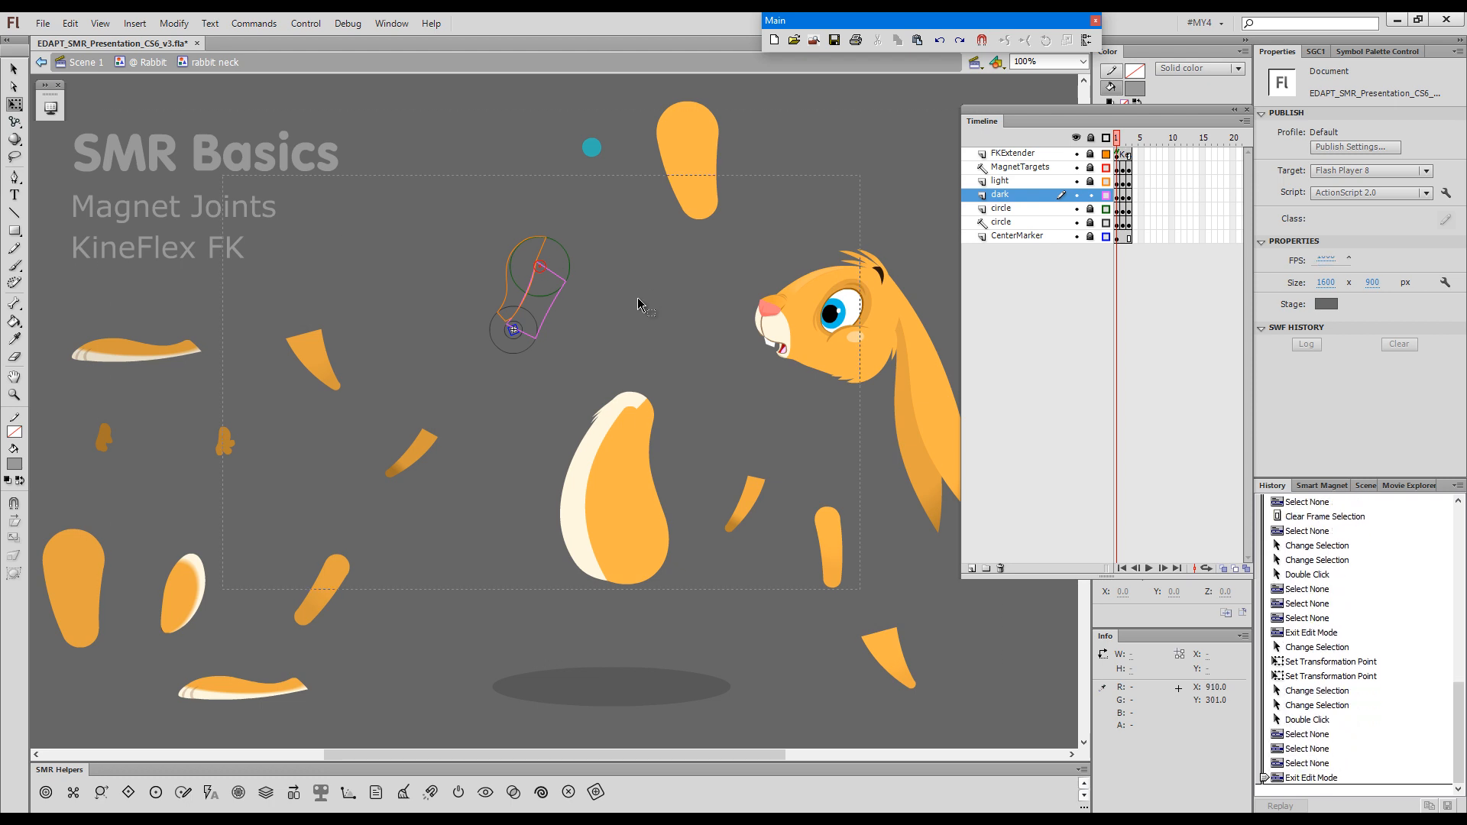
drag(536, 288, 515, 287)
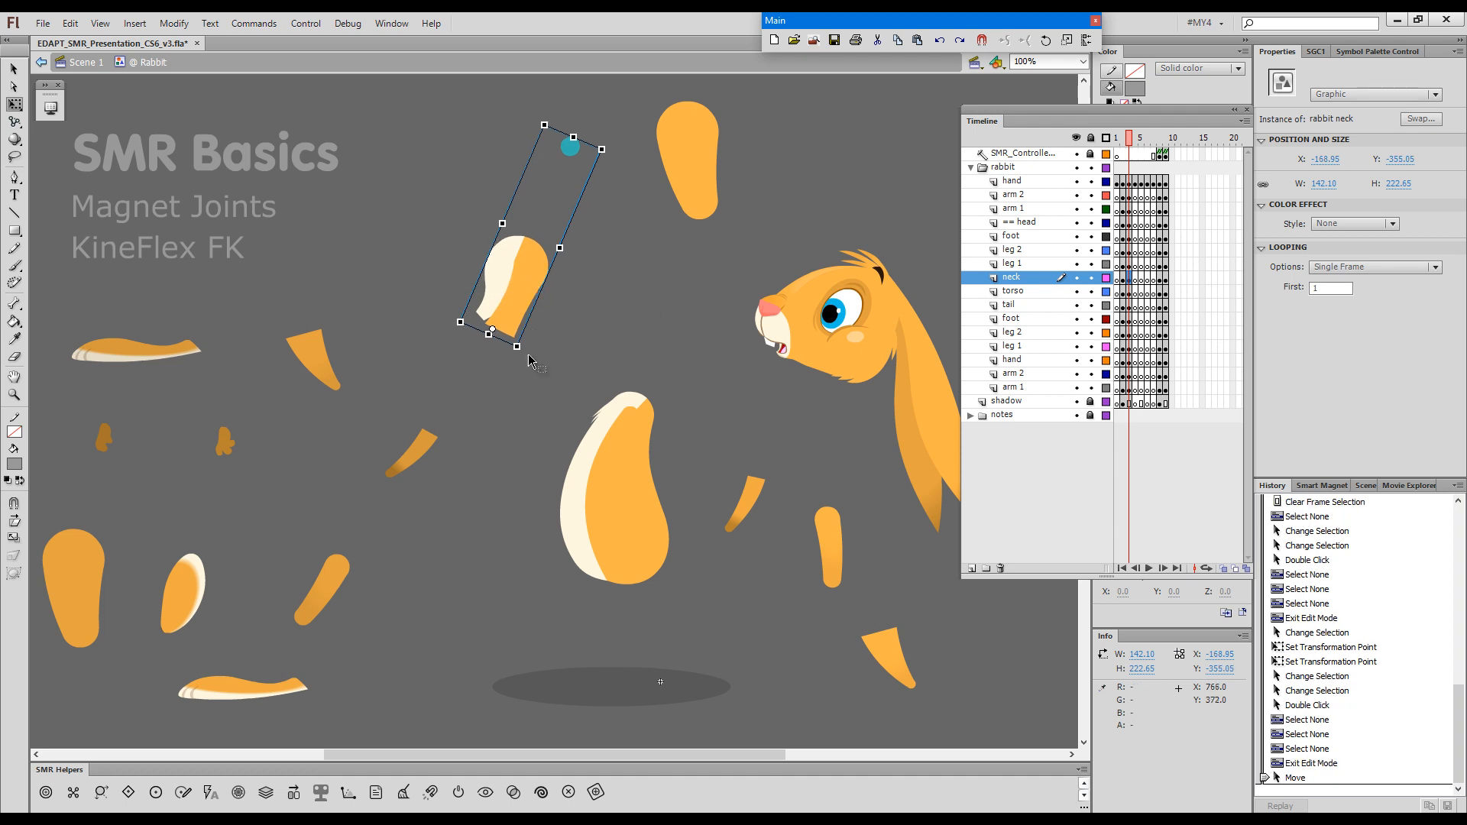
- Examine the neck magnet target inside the rabbit torso symbol, return to Rabbit, and nudge the neck up and right
click(615, 469)
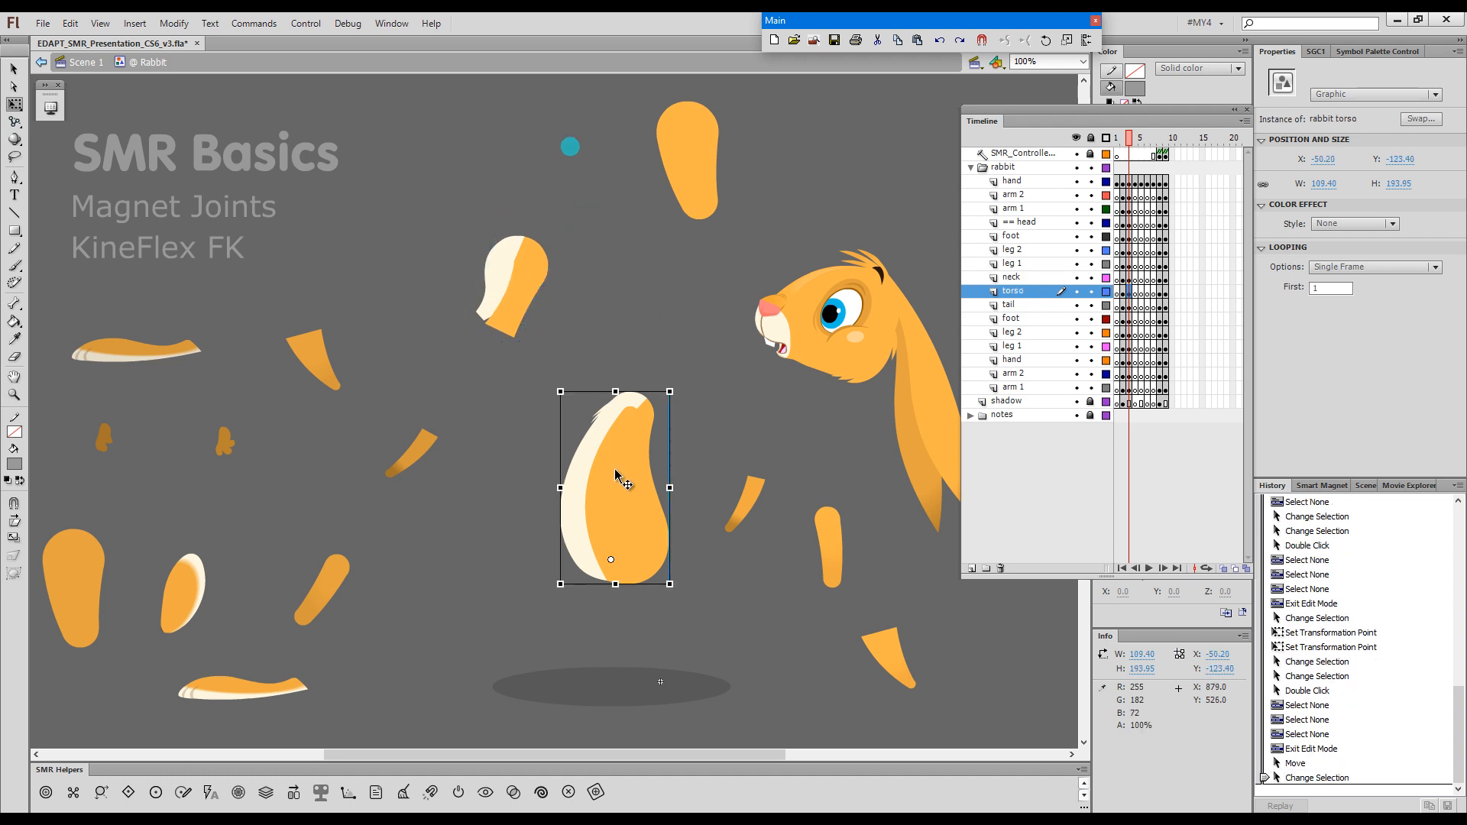
double_click(621, 475)
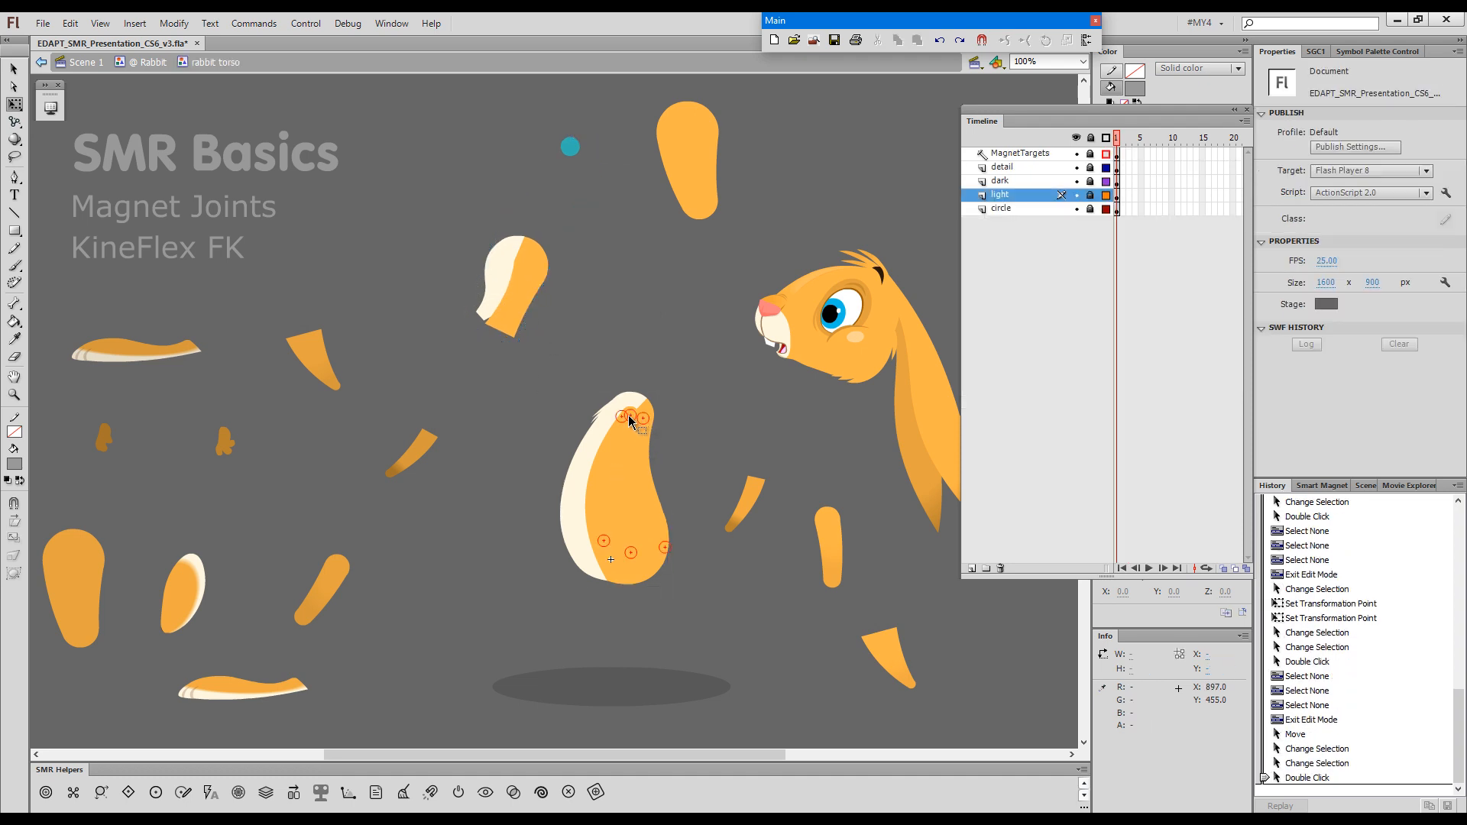
double_click(669, 360)
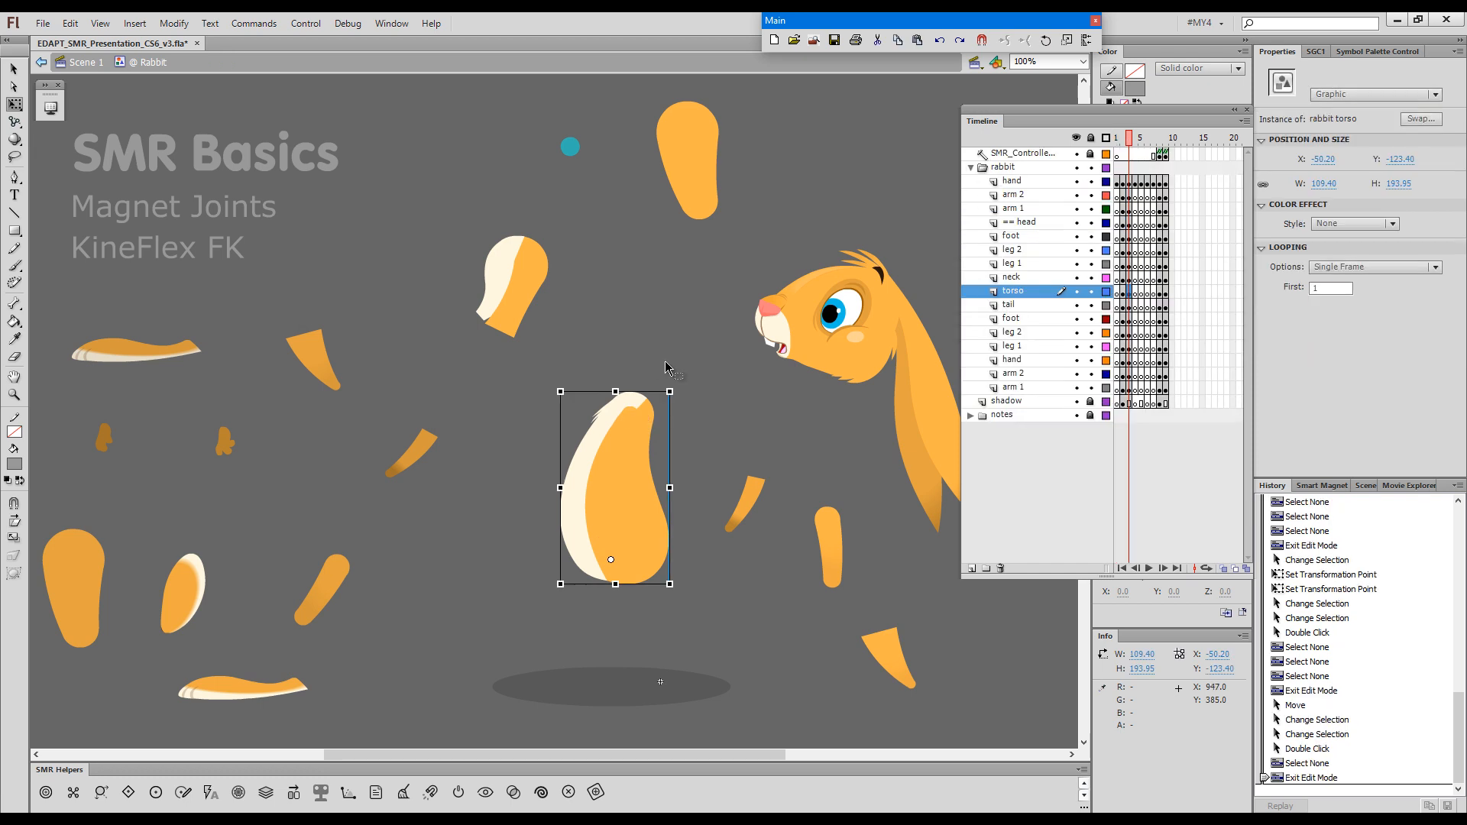
drag(525, 298, 525, 292)
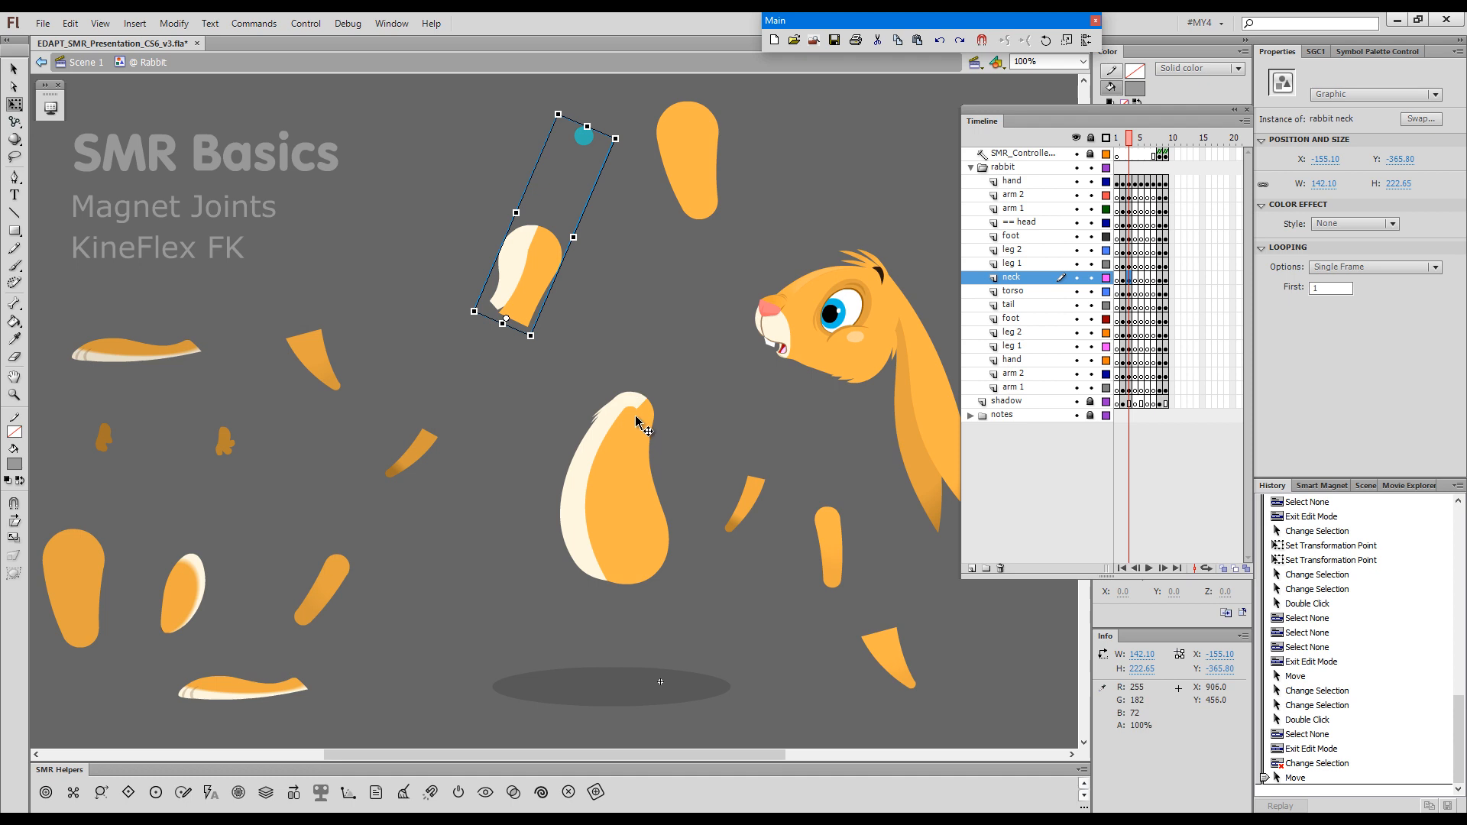
- Reopen the rabbit neck symbol to examine its joint markers, and return to the Rabbit symbol
double_click(533, 272)
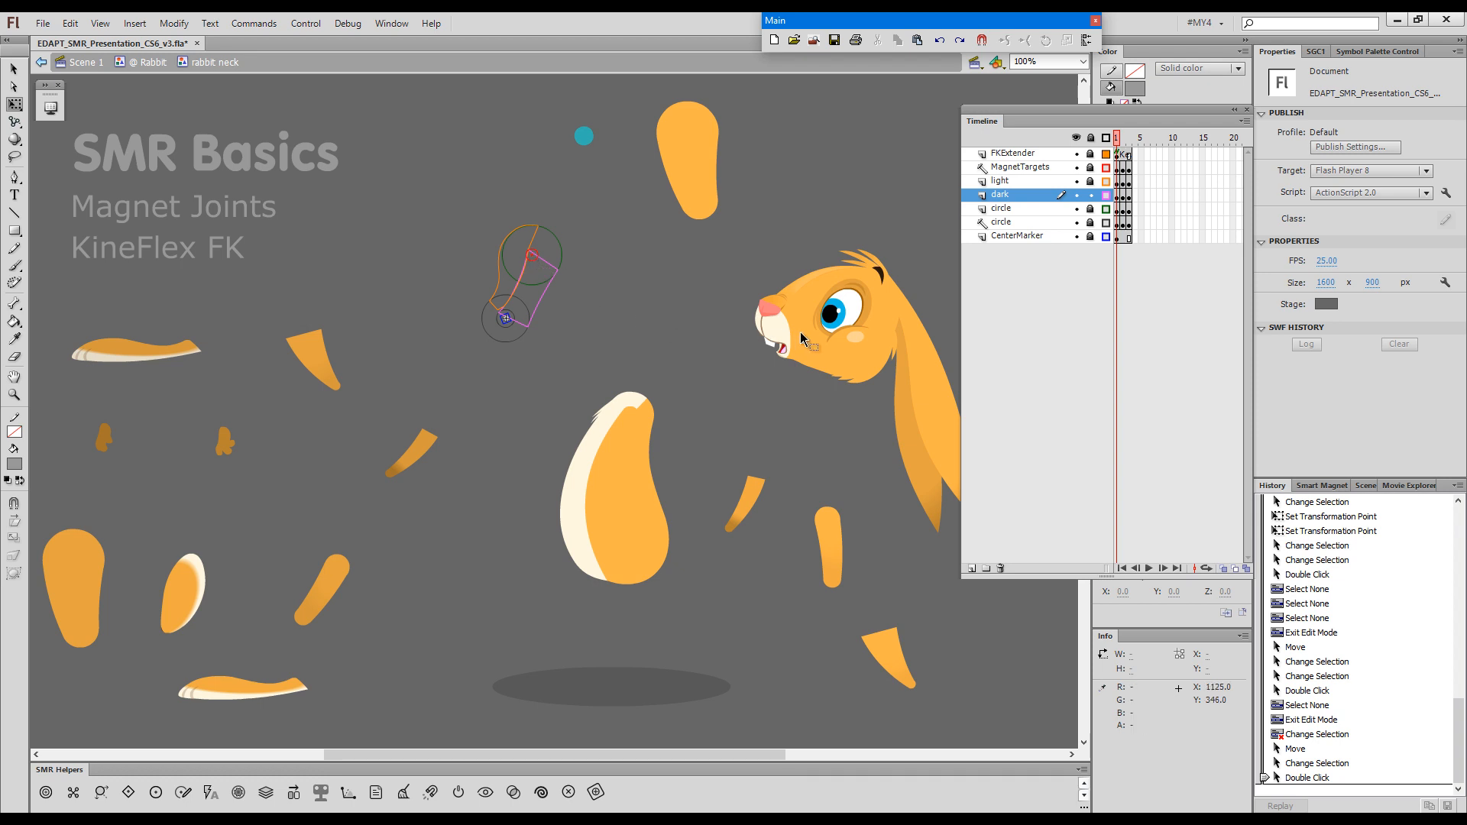
click(662, 332)
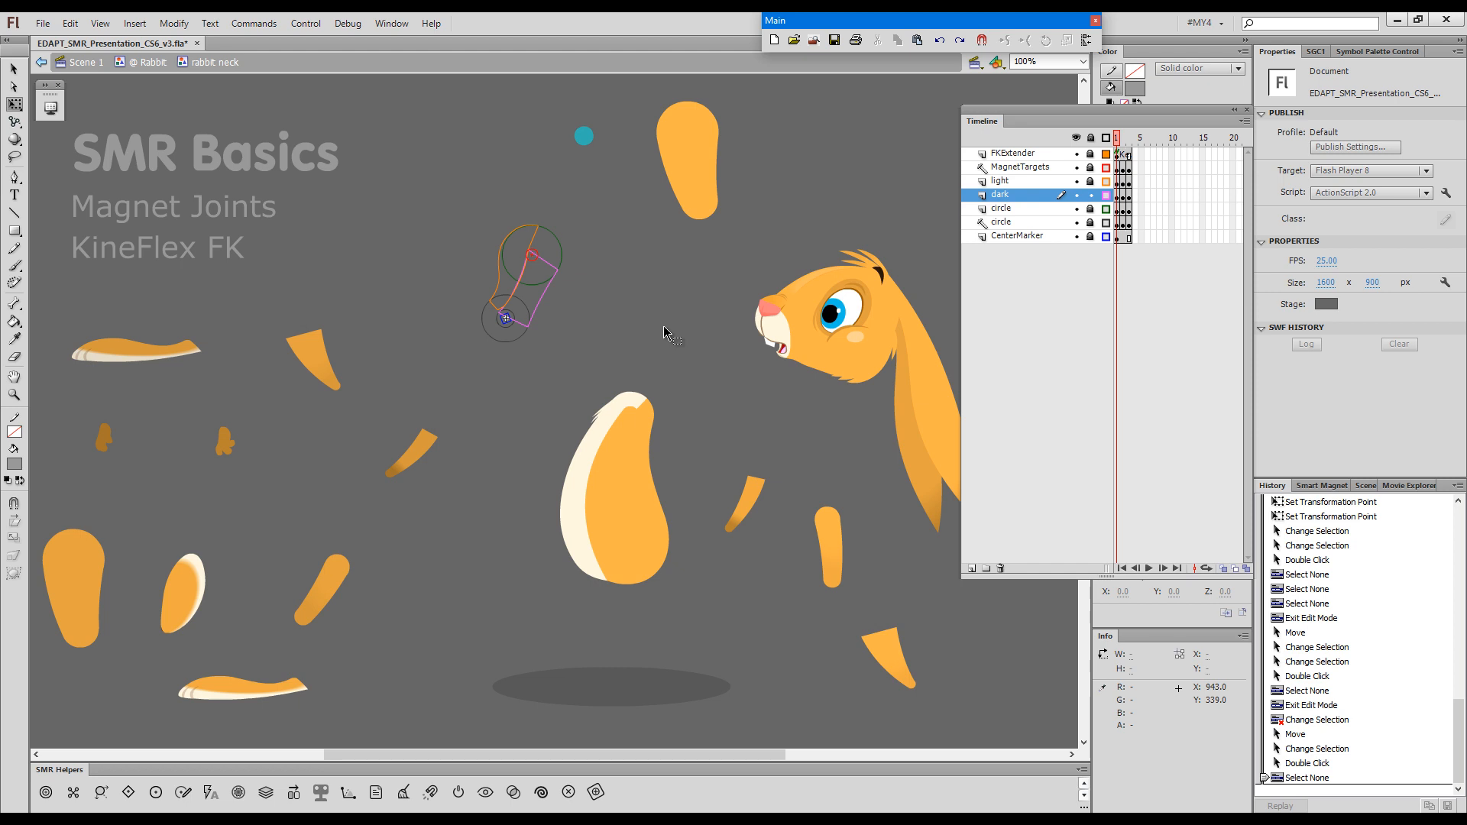
double_click(662, 330)
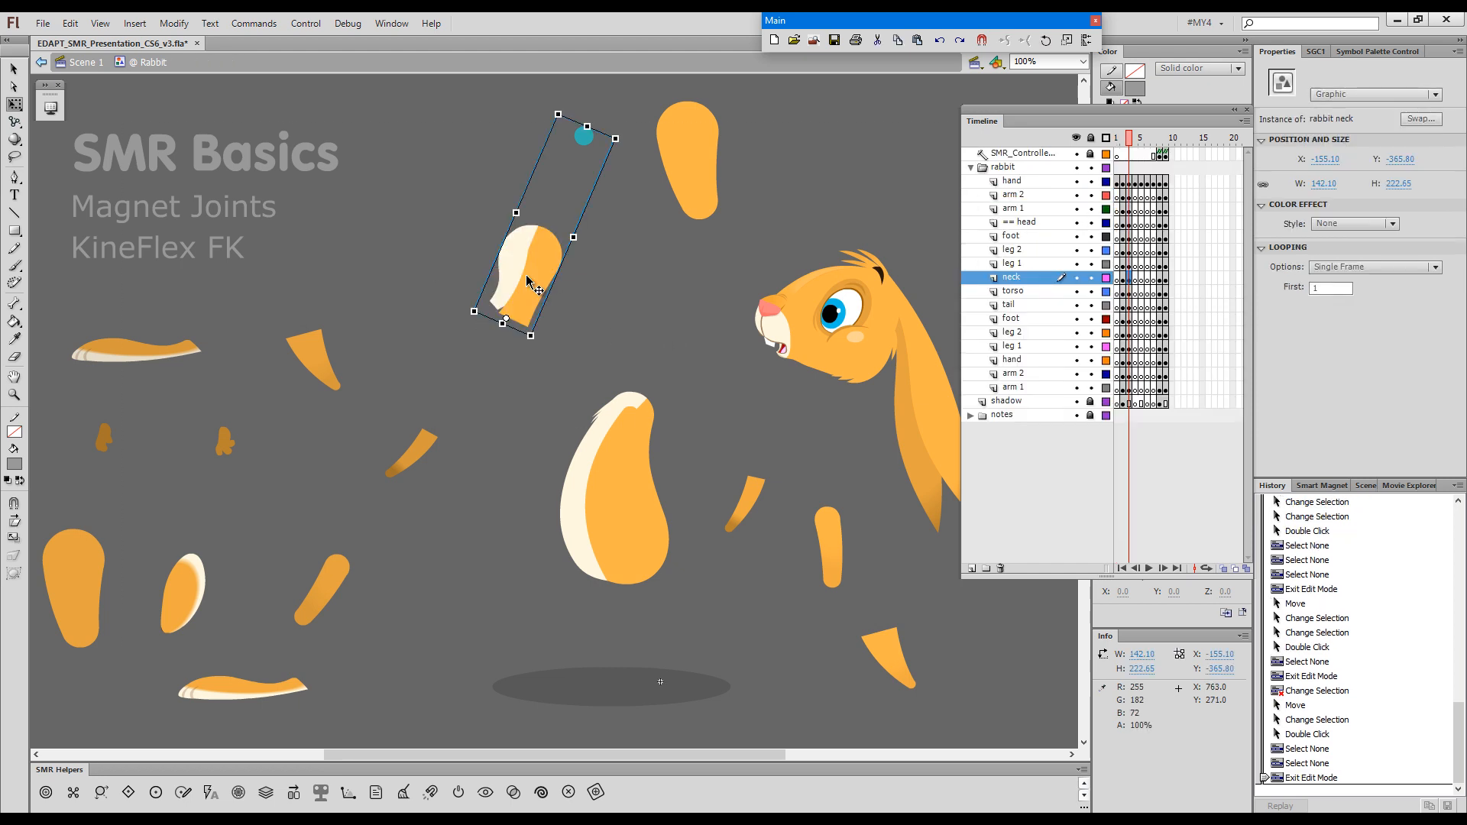
- Snap the neck onto the torso and the head onto the neck with the smart magnet command
drag(528, 270, 521, 282)
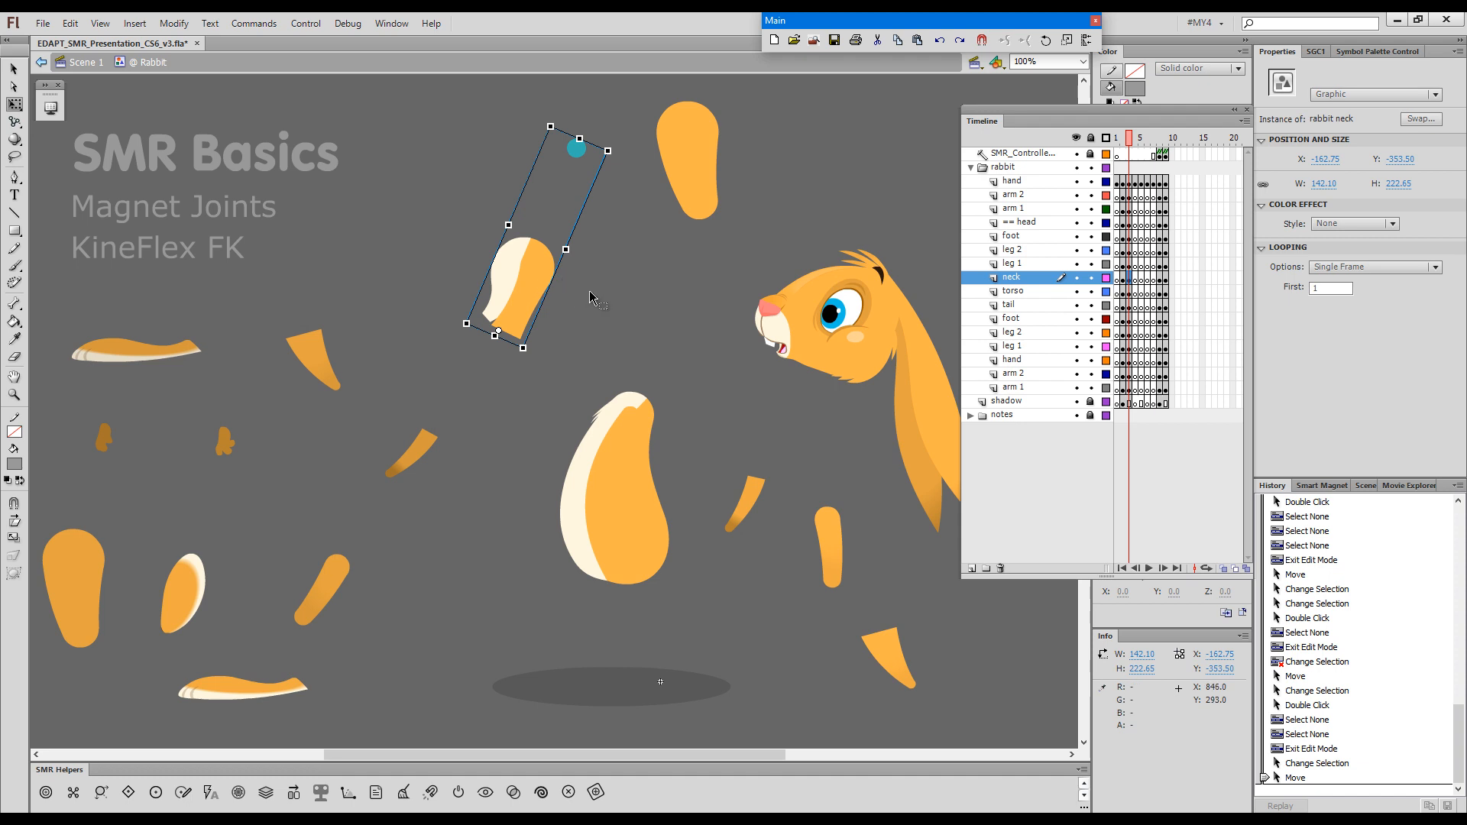
key(grave)
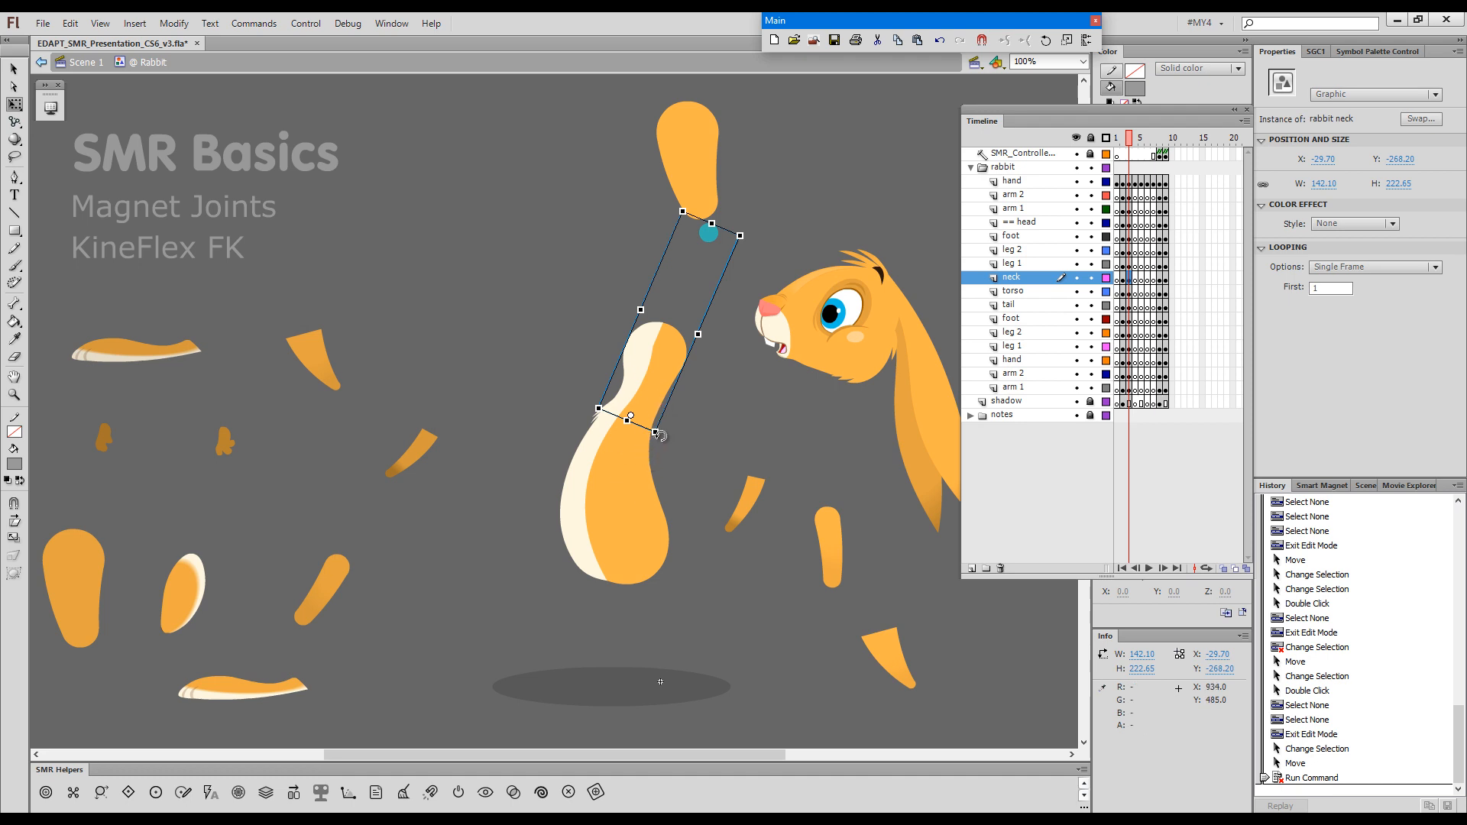
click(873, 334)
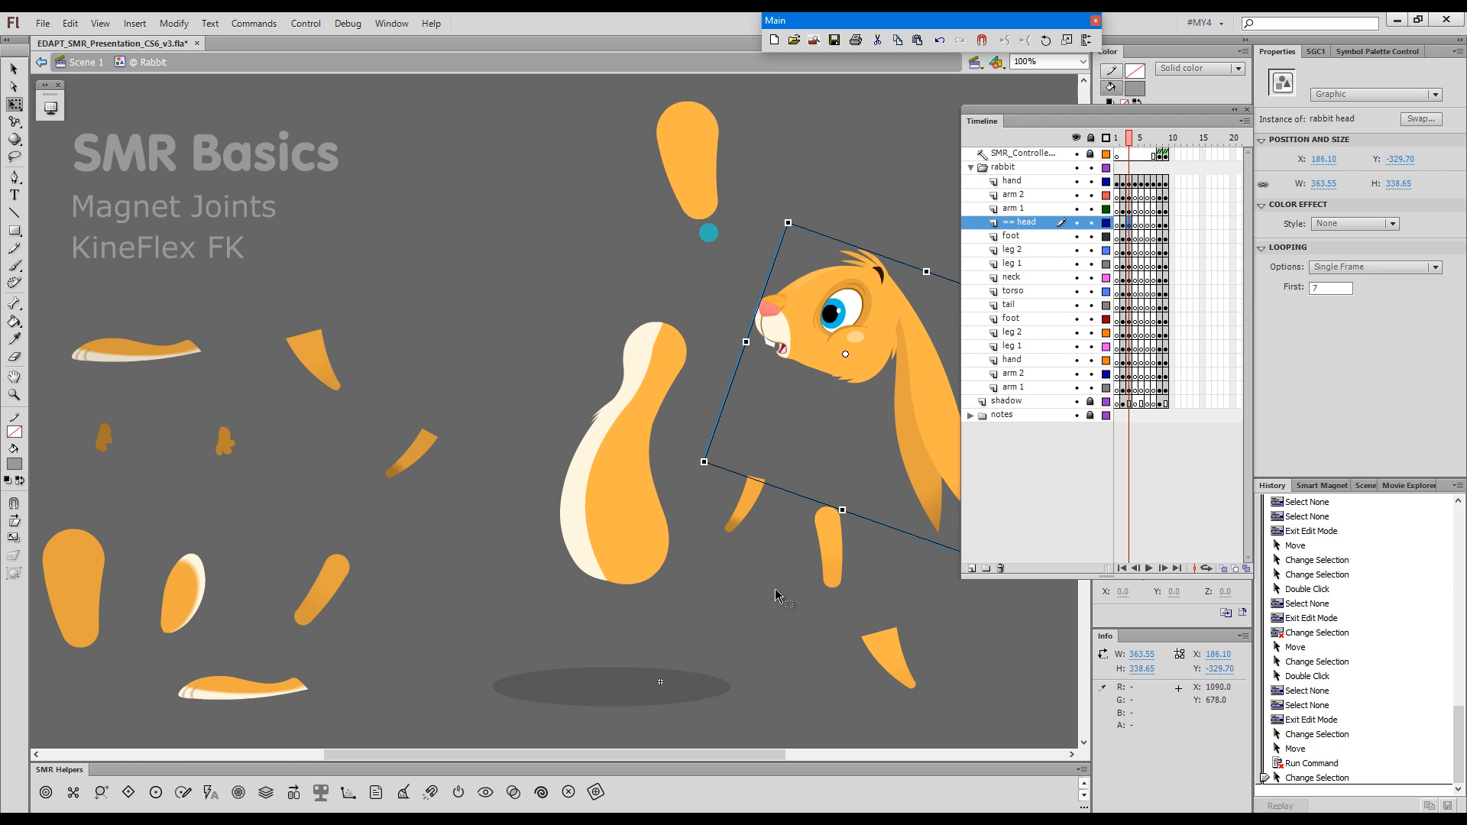
key(grave)
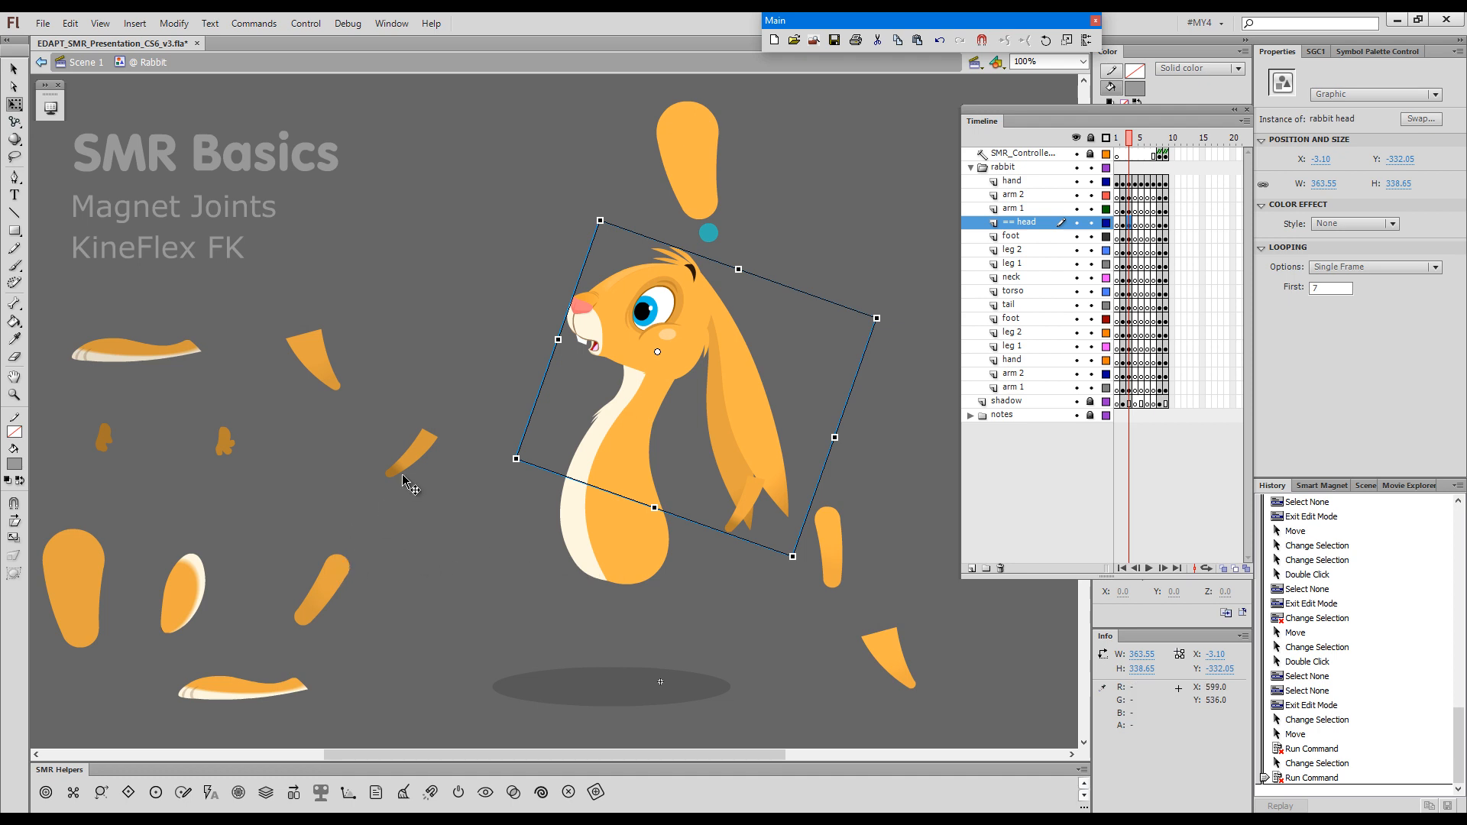
- Move the far upper arm up beside the head, examine the magnet targets inside its symbol, and return to Rabbit
drag(334, 581, 451, 250)
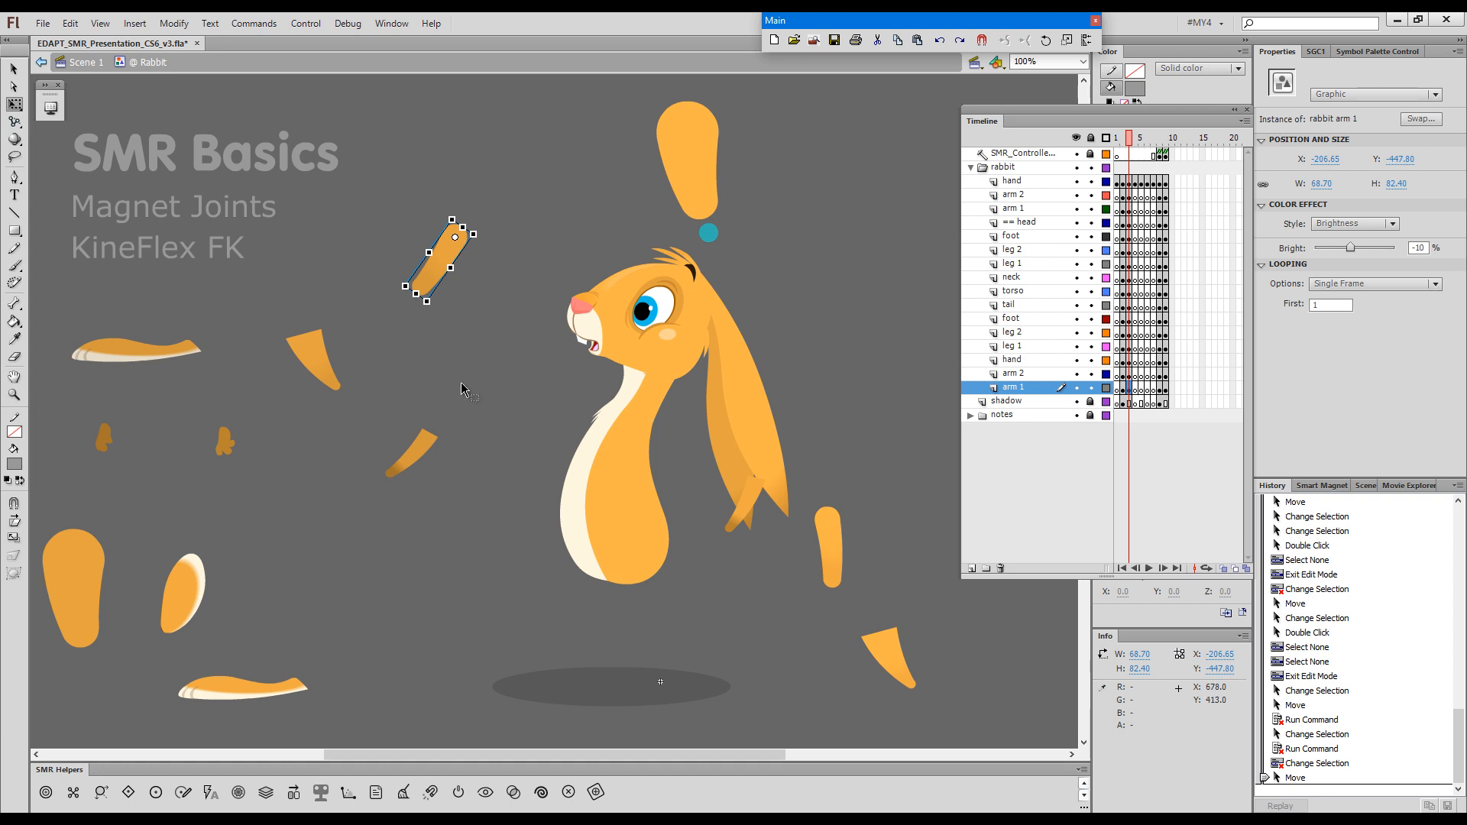
click(464, 382)
double_click(447, 276)
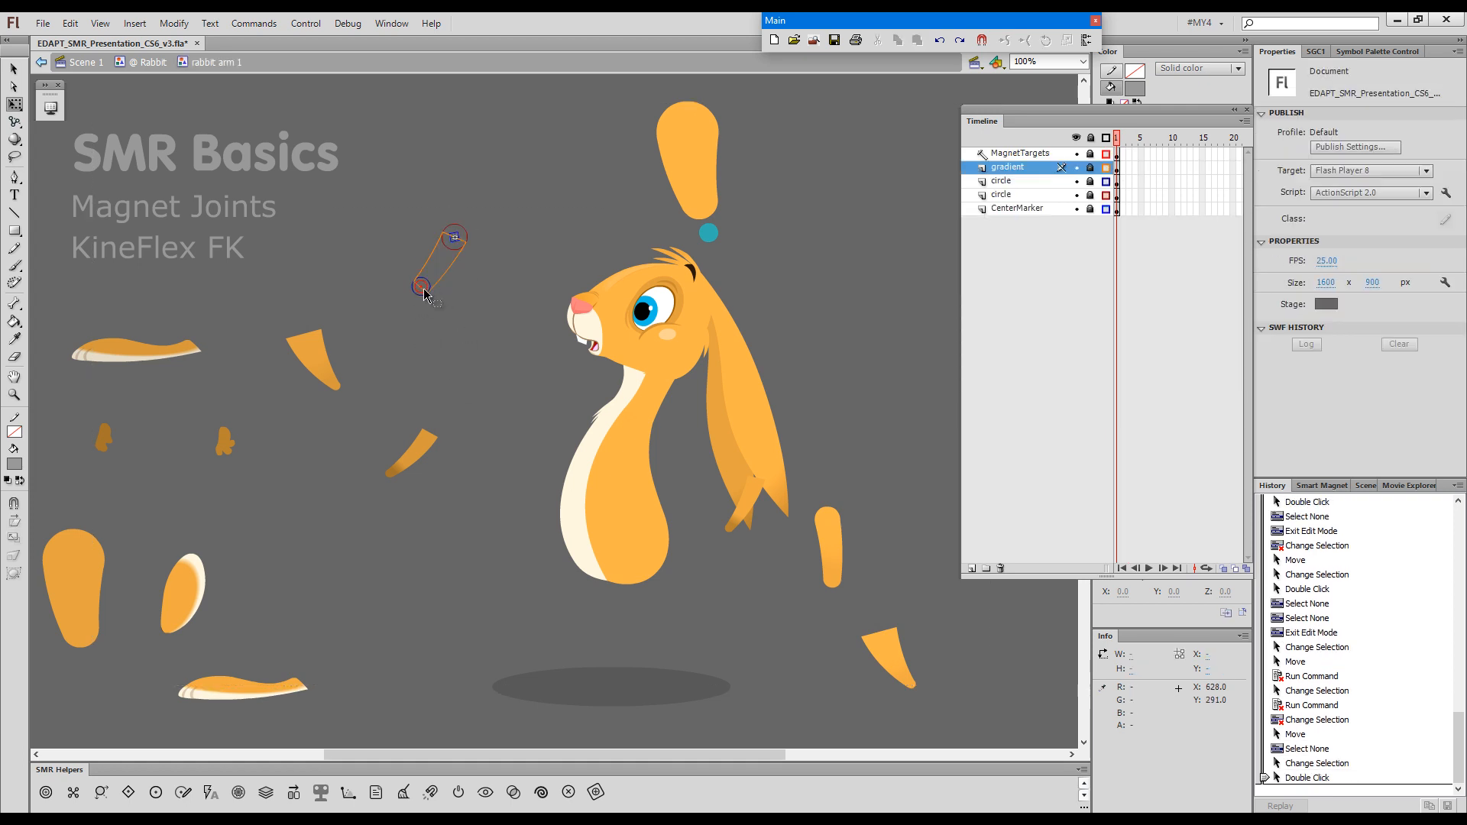
double_click(461, 327)
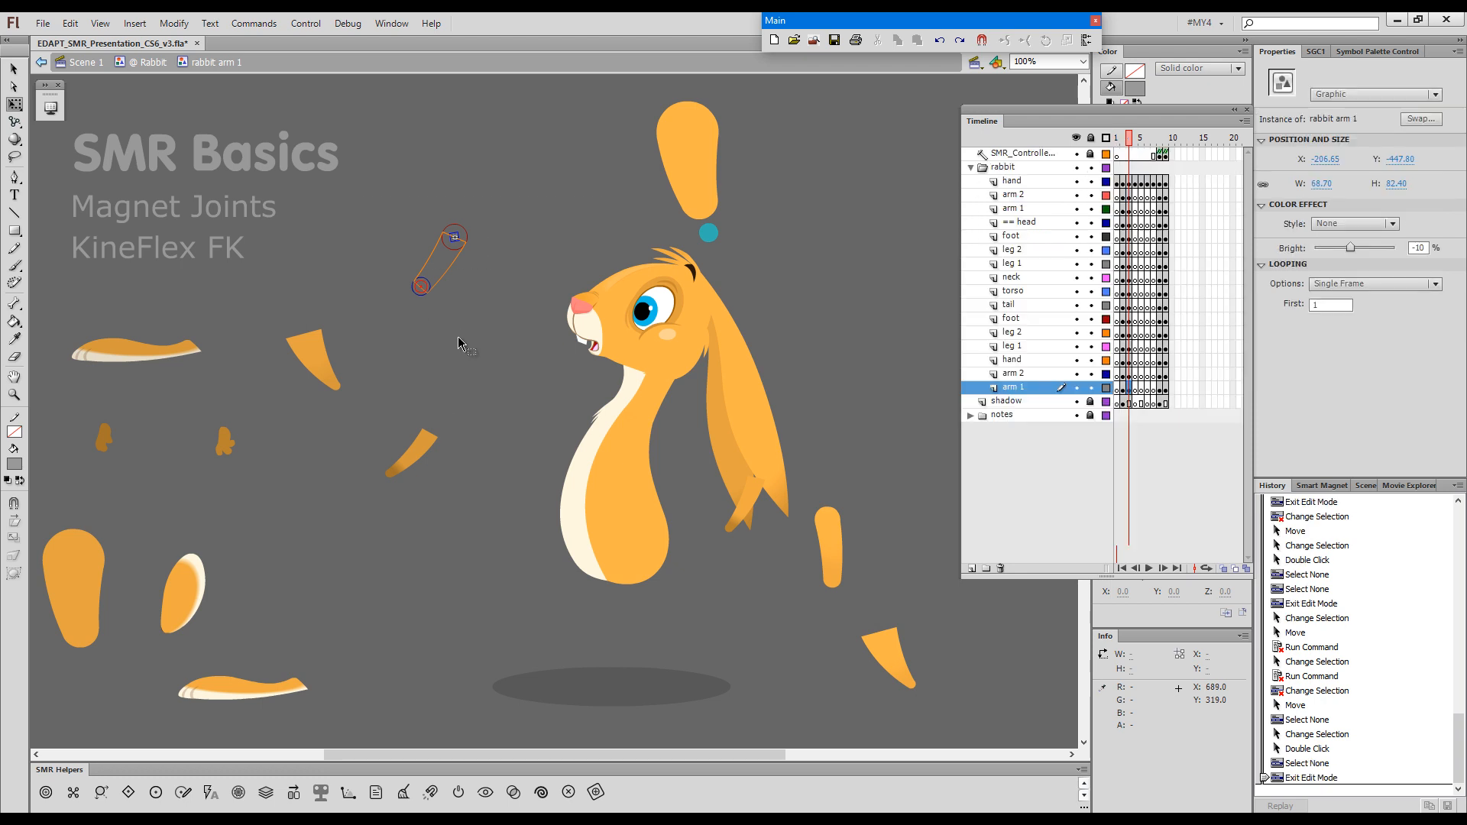
- Select the far forearm together with its attached hand and snap both onto the moved upper arm
click(411, 463)
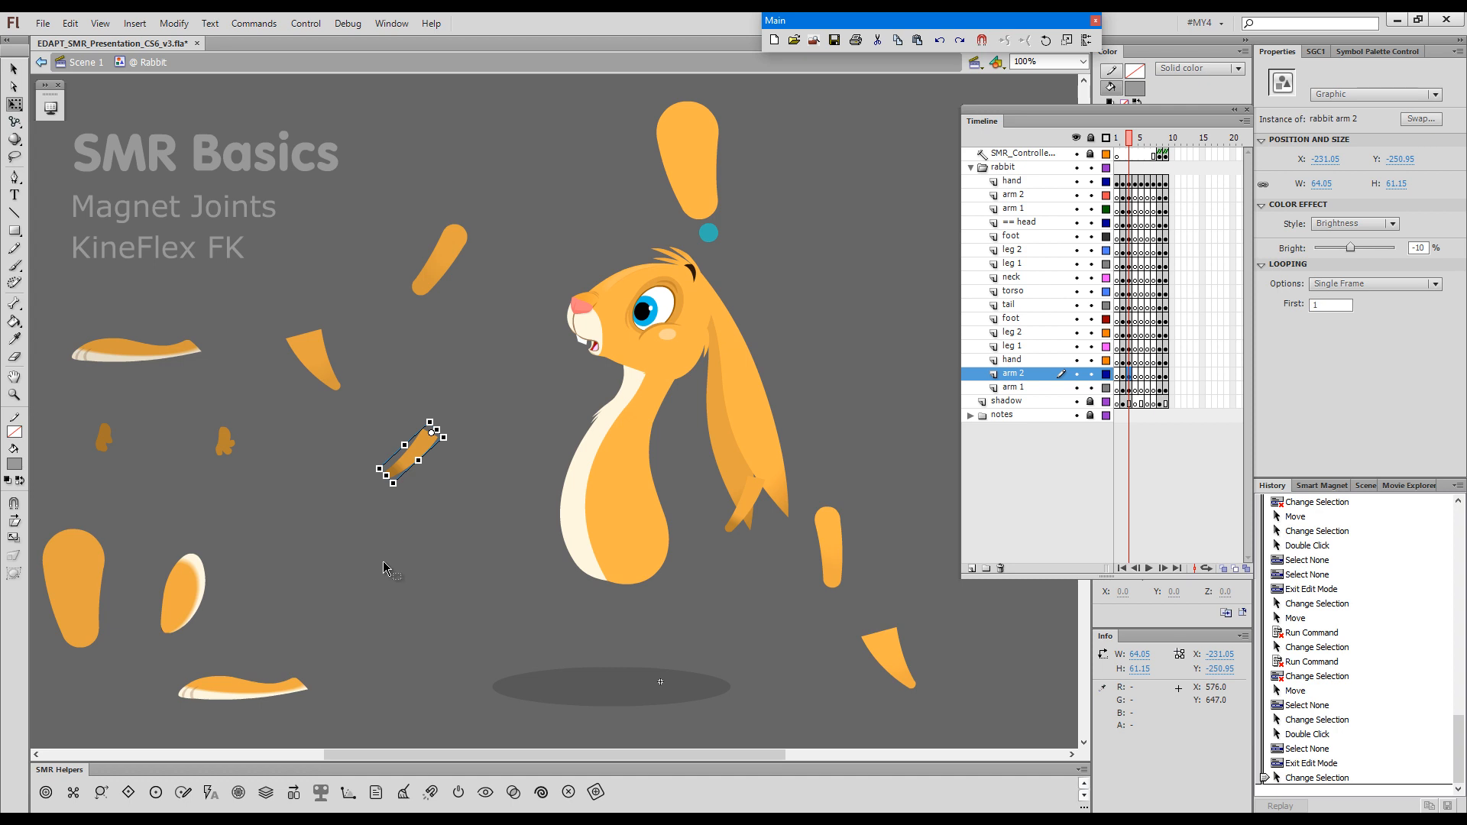
key(1)
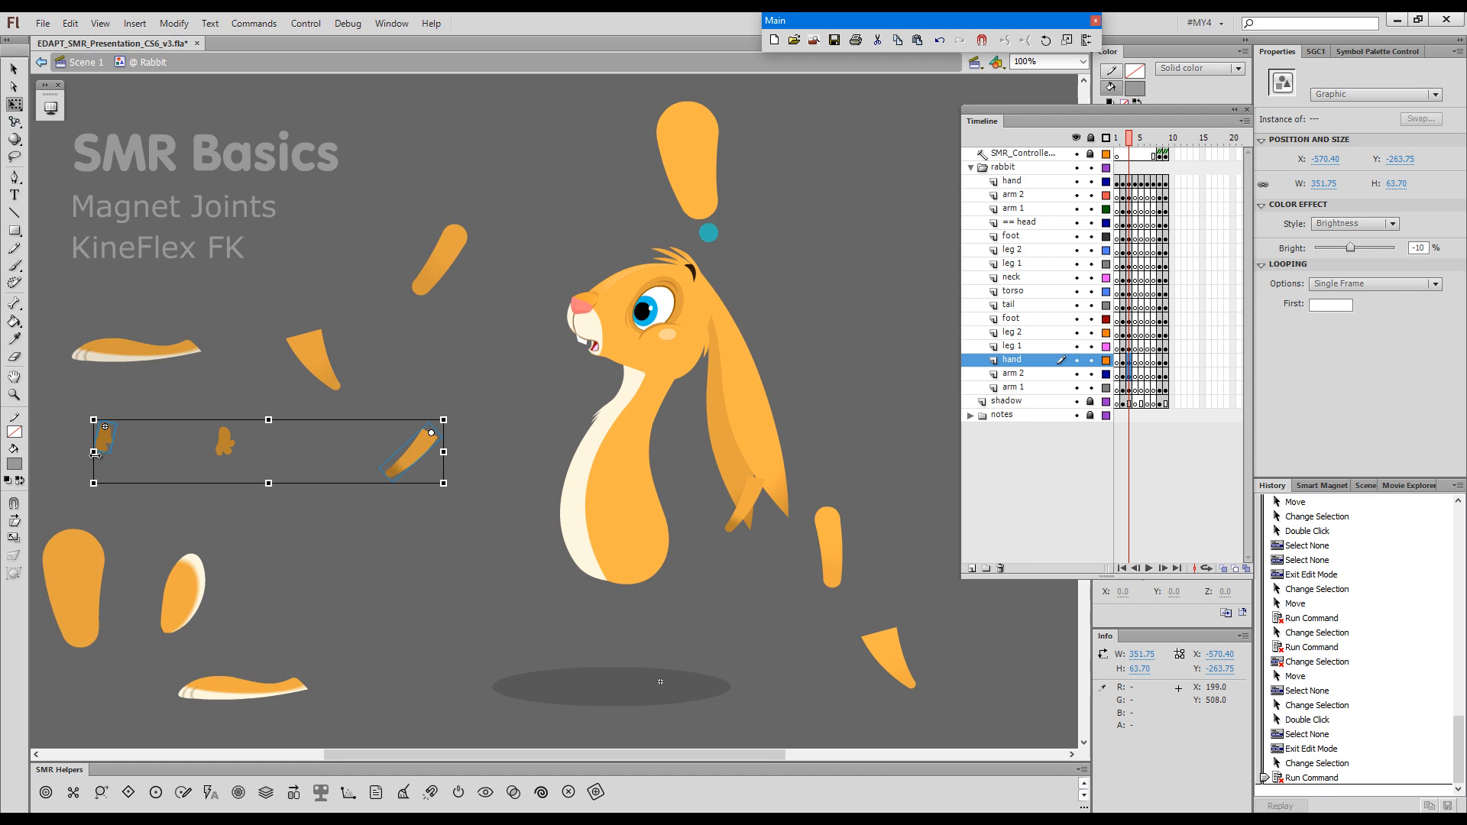
key(grave)
drag(467, 344, 483, 378)
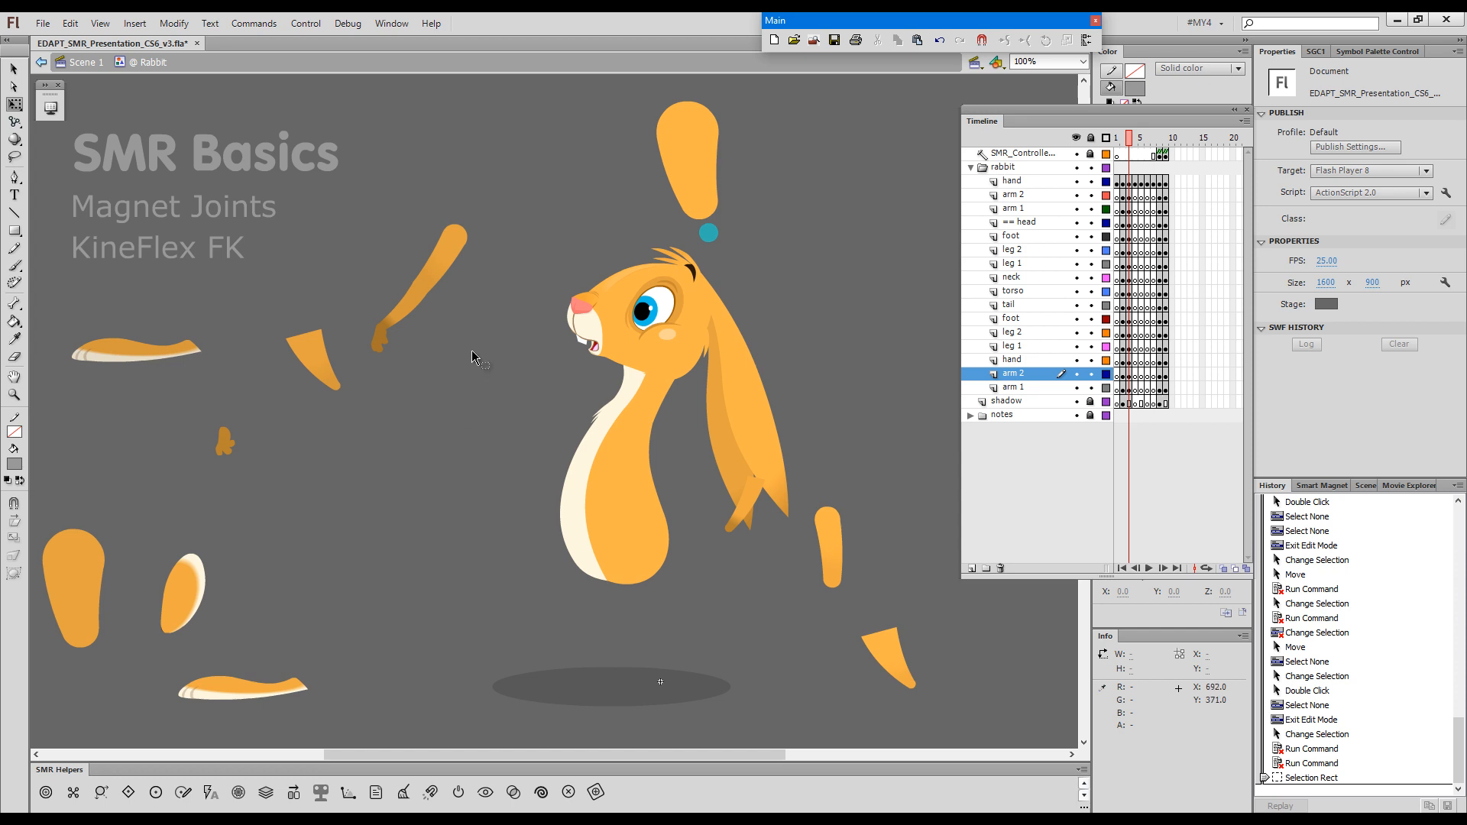
- Select the torso with all its attached parts, snap the whole rabbit together, and clear the selection
click(626, 535)
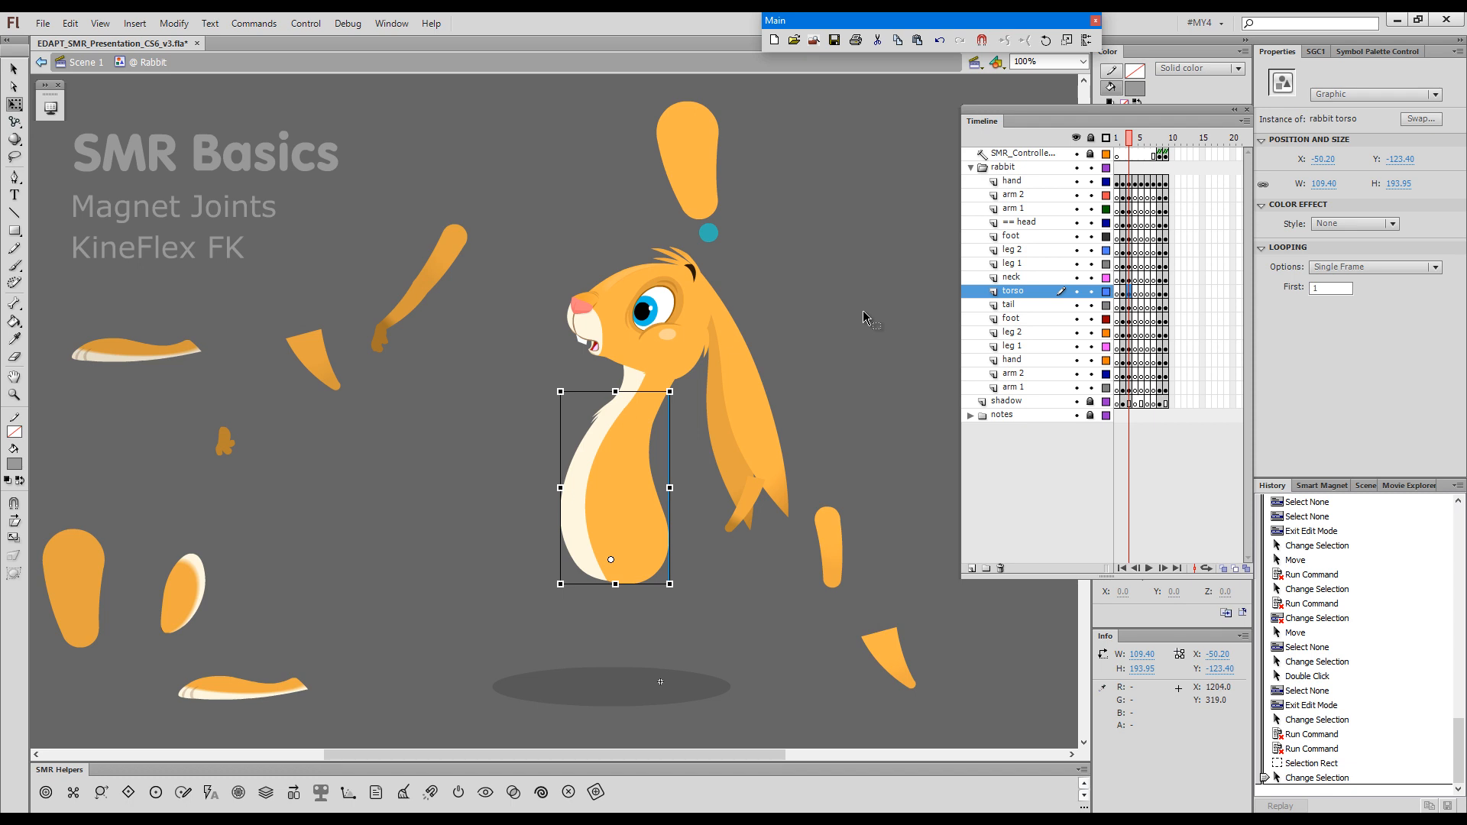
key(1)
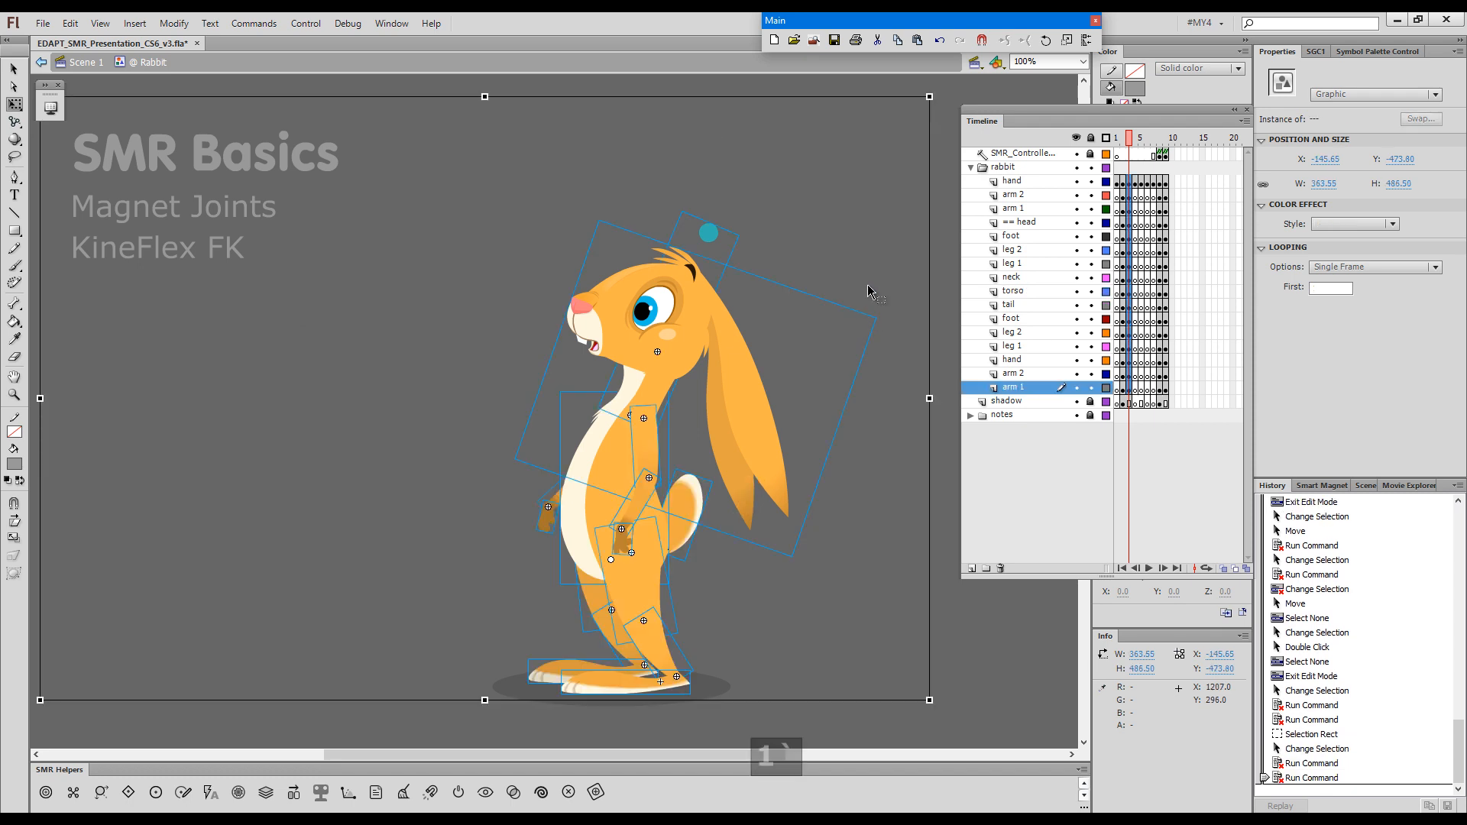
click(882, 238)
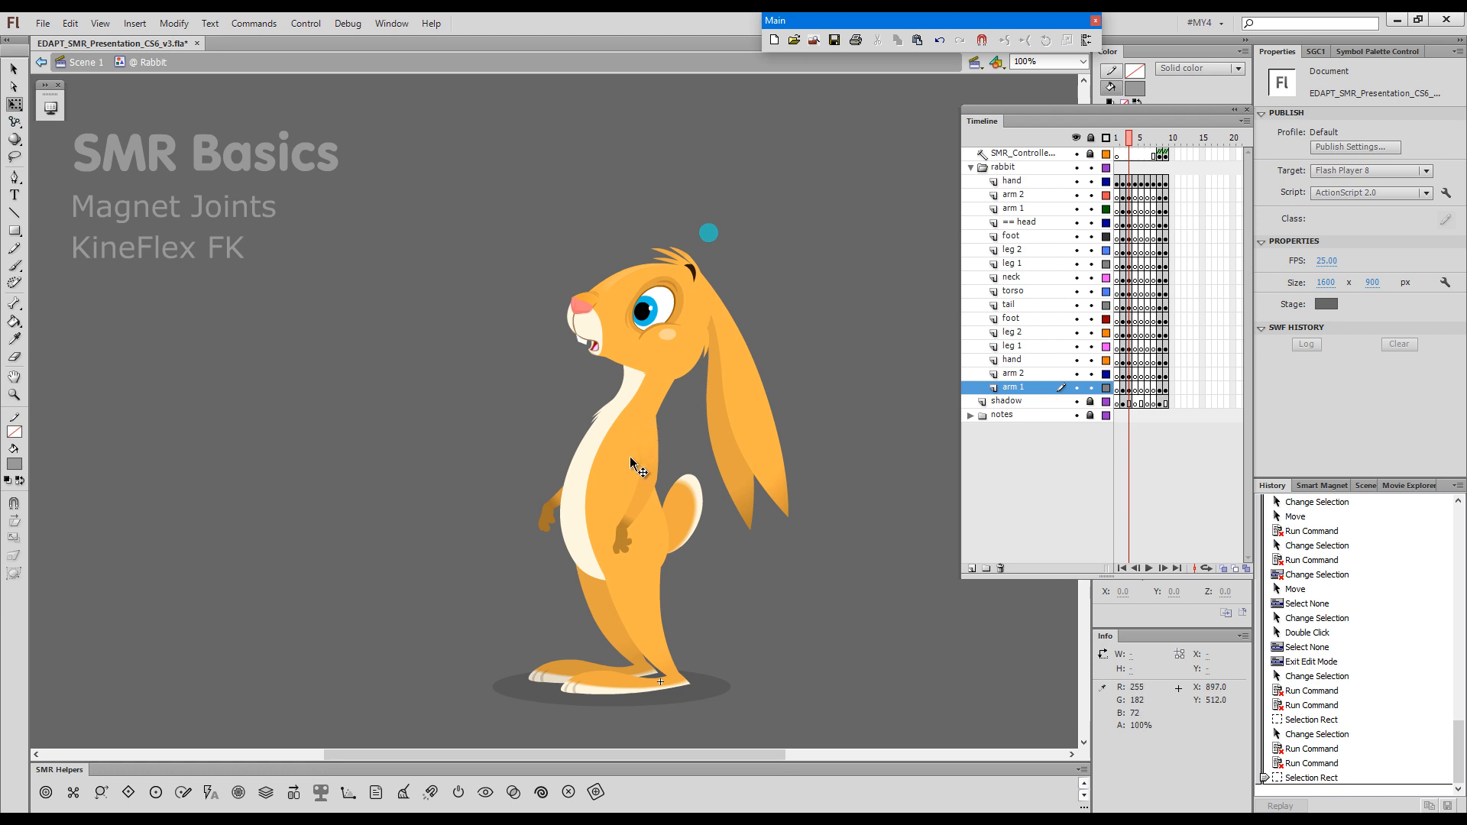
- Select the rabbit's near upper arm with its attached forearm and hand, rotate the chain slightly backward, and clear the selection
click(651, 447)
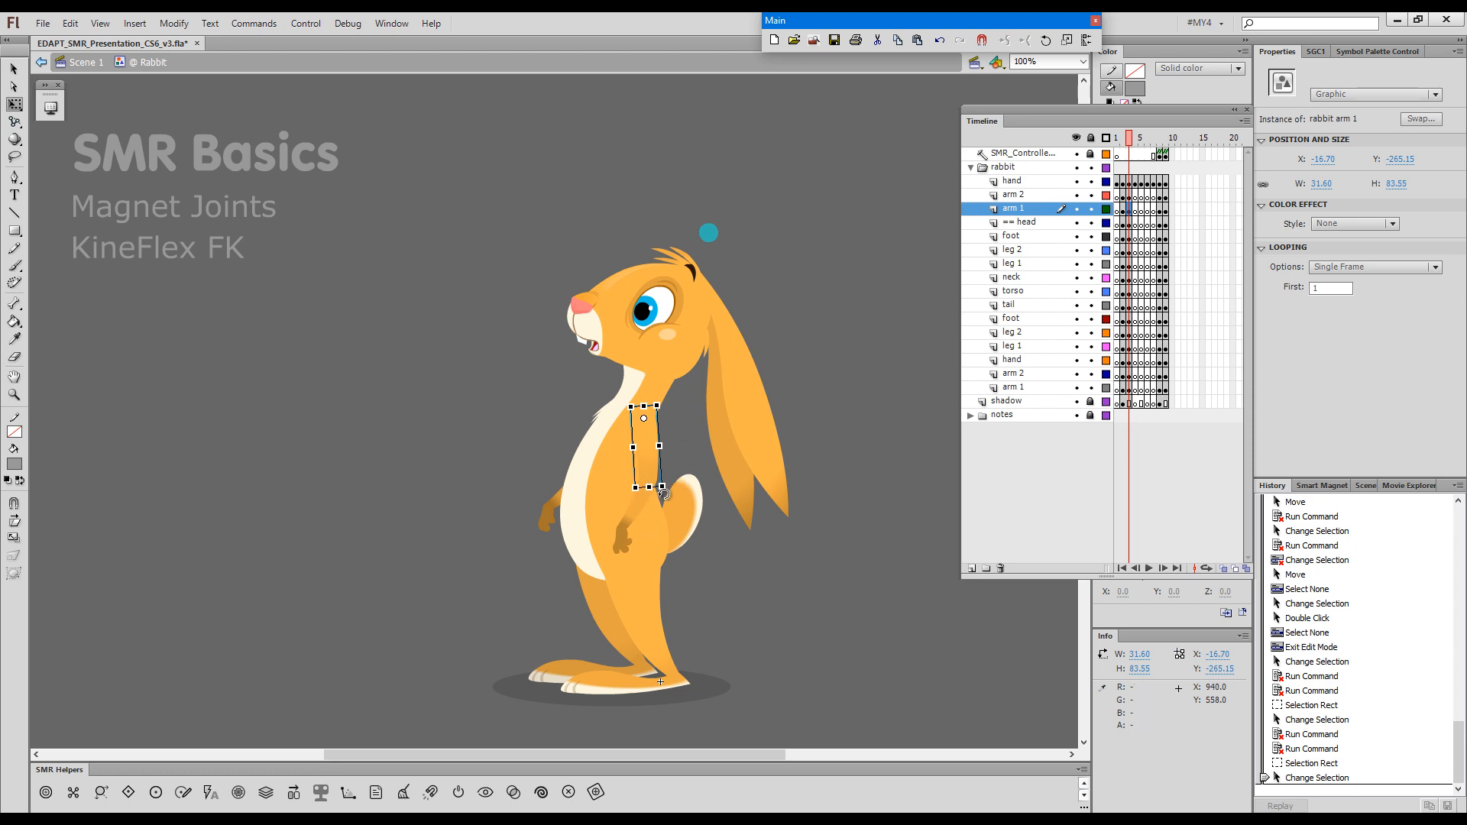
key(1)
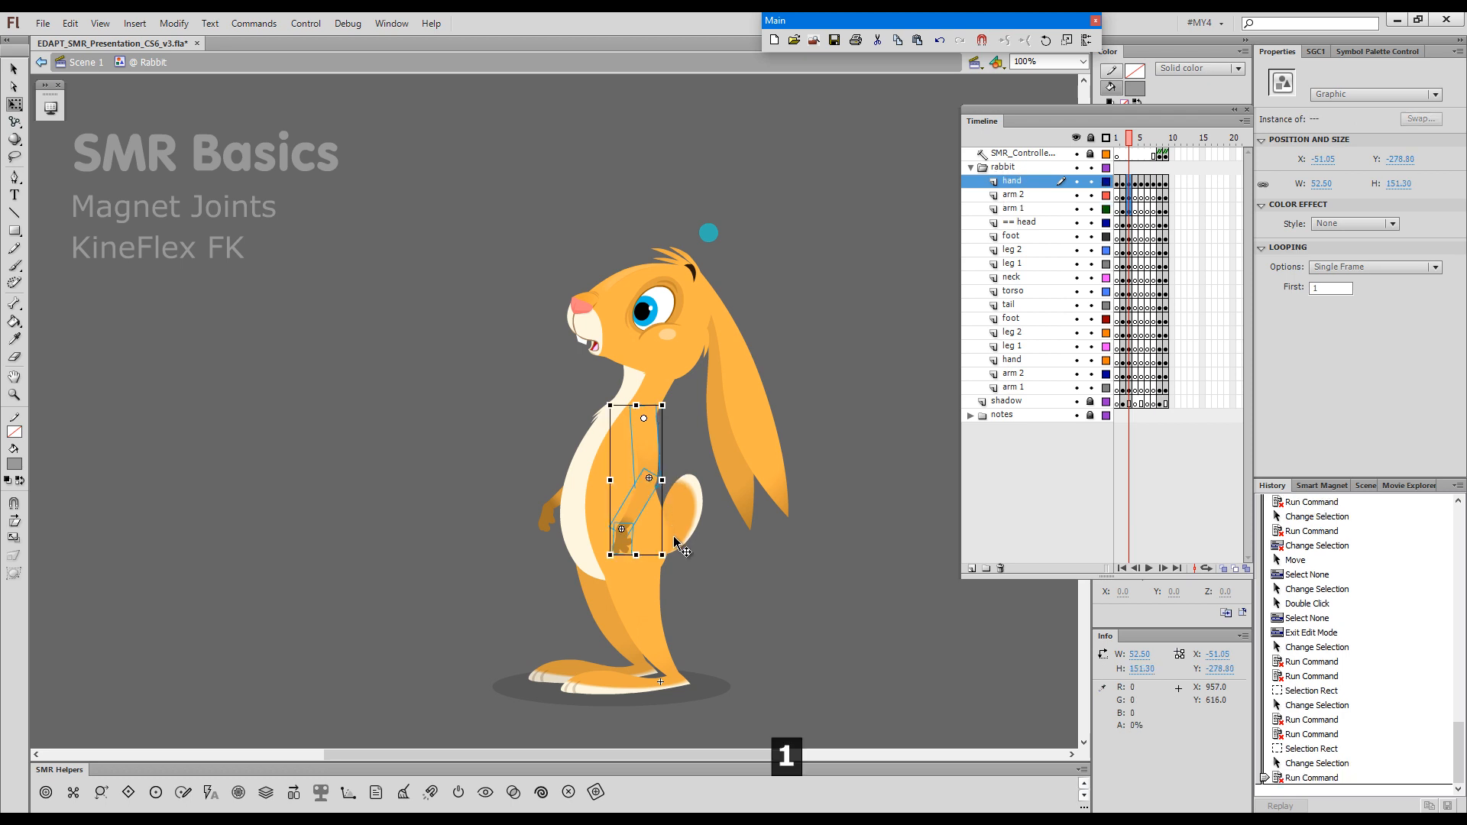
drag(675, 541, 695, 557)
click(729, 547)
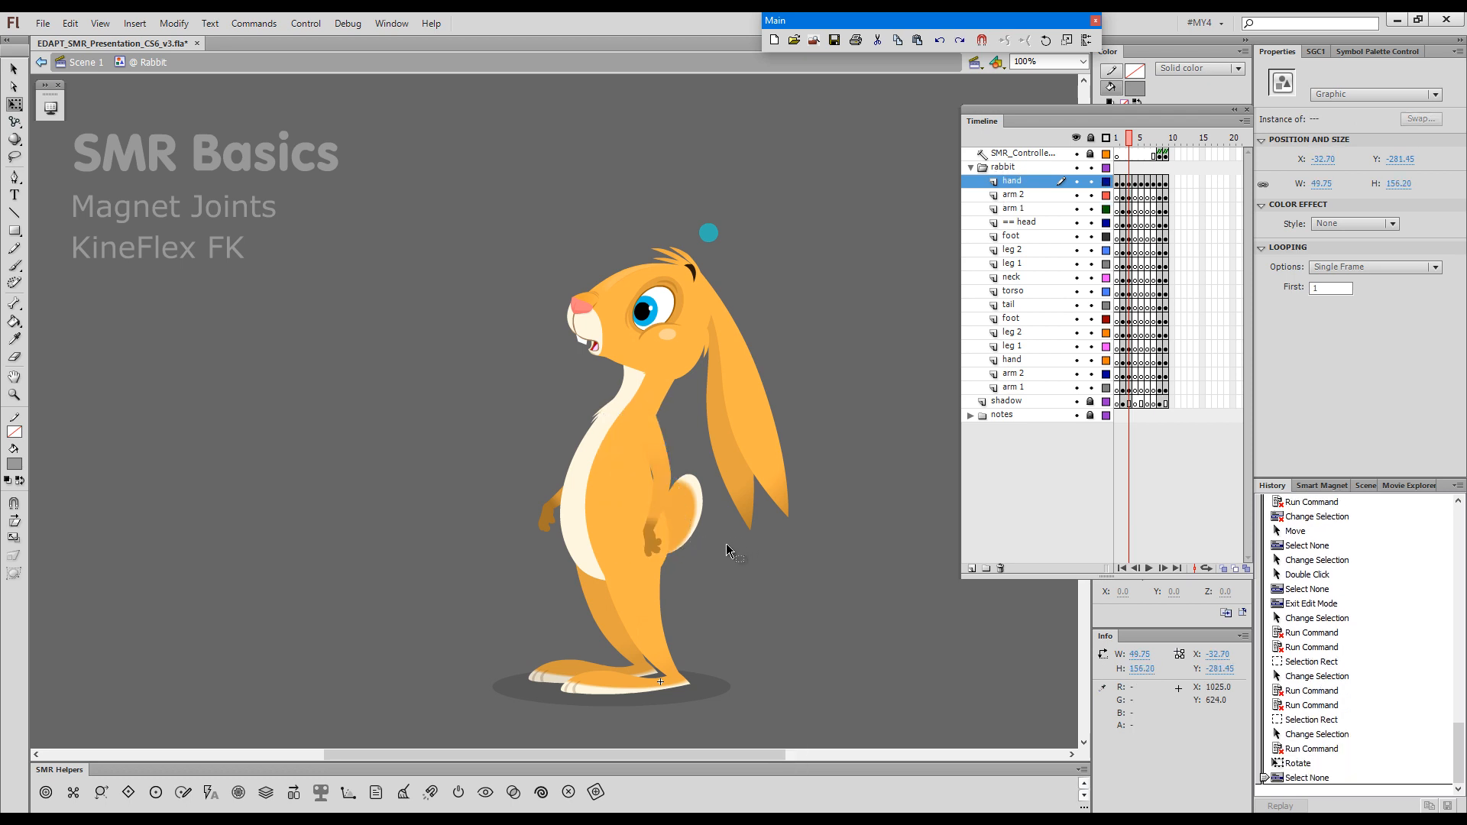
- Pose the rabbit with KineFlex: raise the near arm forward, bend the near leg backward, and tilt the neck with the head
key(g)
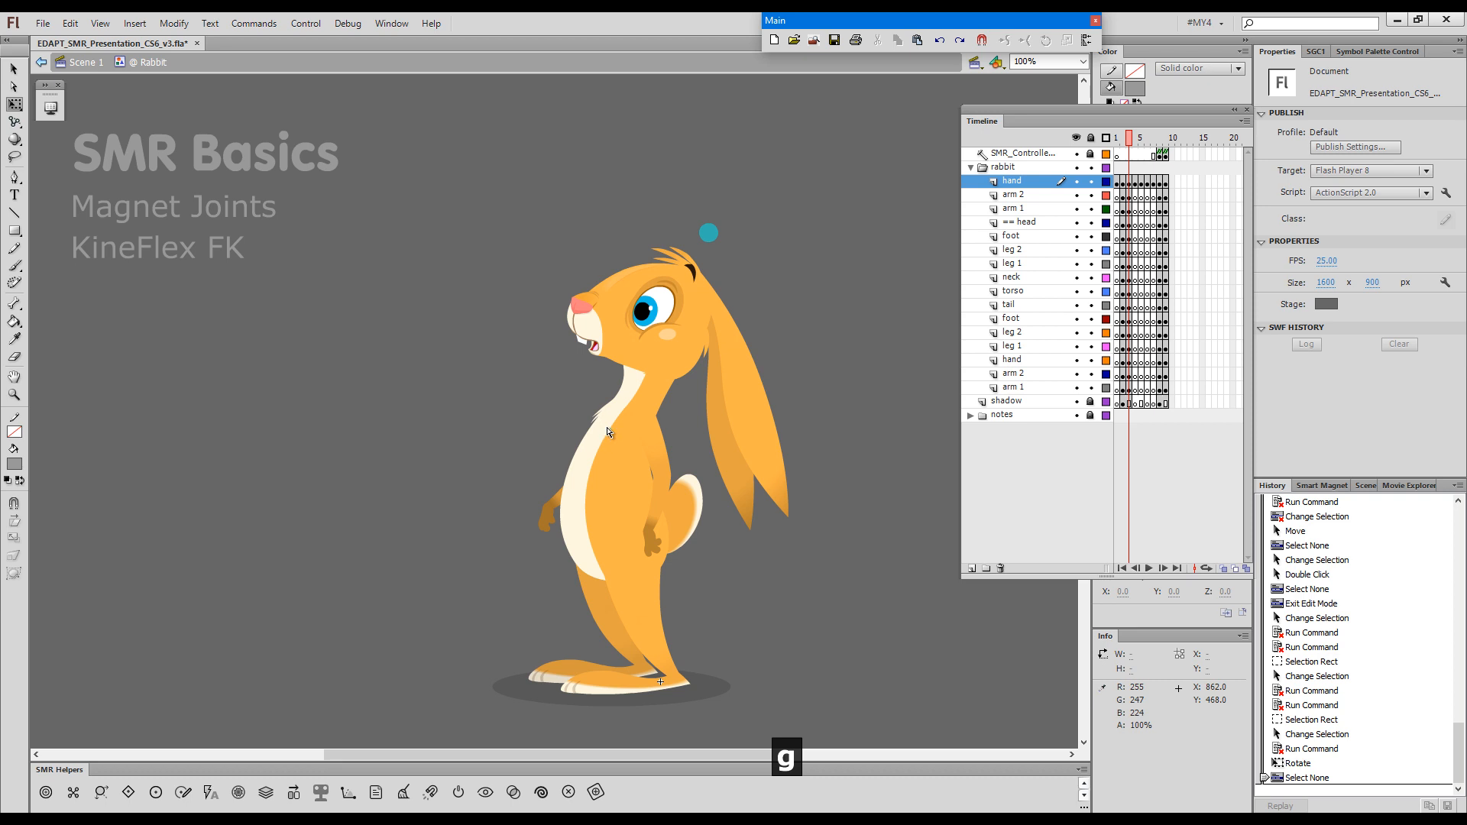
drag(664, 456, 596, 449)
drag(644, 598, 701, 585)
mouse_move(655, 585)
mouse_down()
mouse_move(643, 591)
mouse_move(683, 591)
mouse_up()
drag(654, 404, 697, 402)
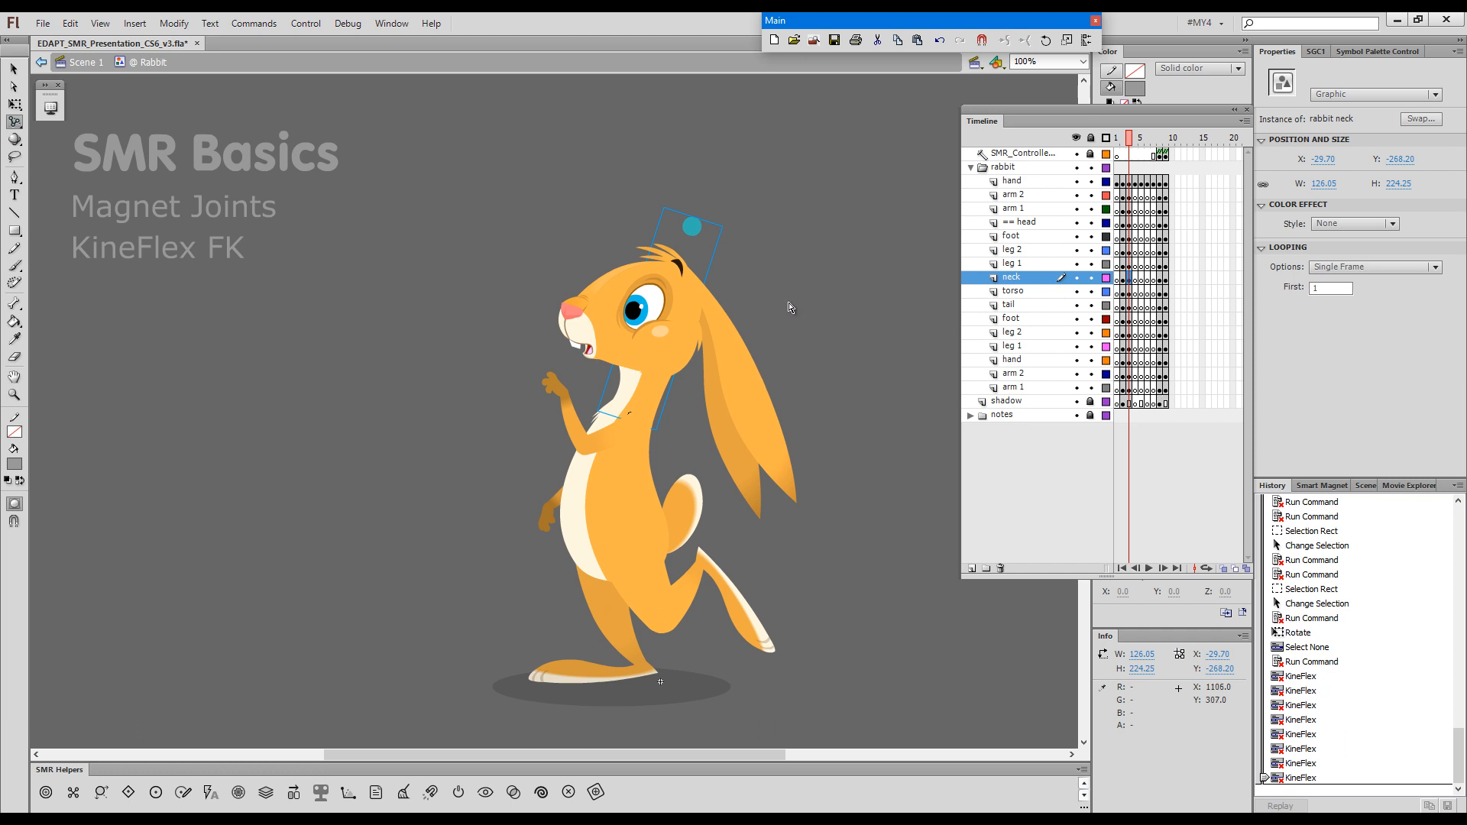
- Go to the next frame with the robot, open the robot symbol _RB_F for editing, and clear the selection
key(period)
key(v)
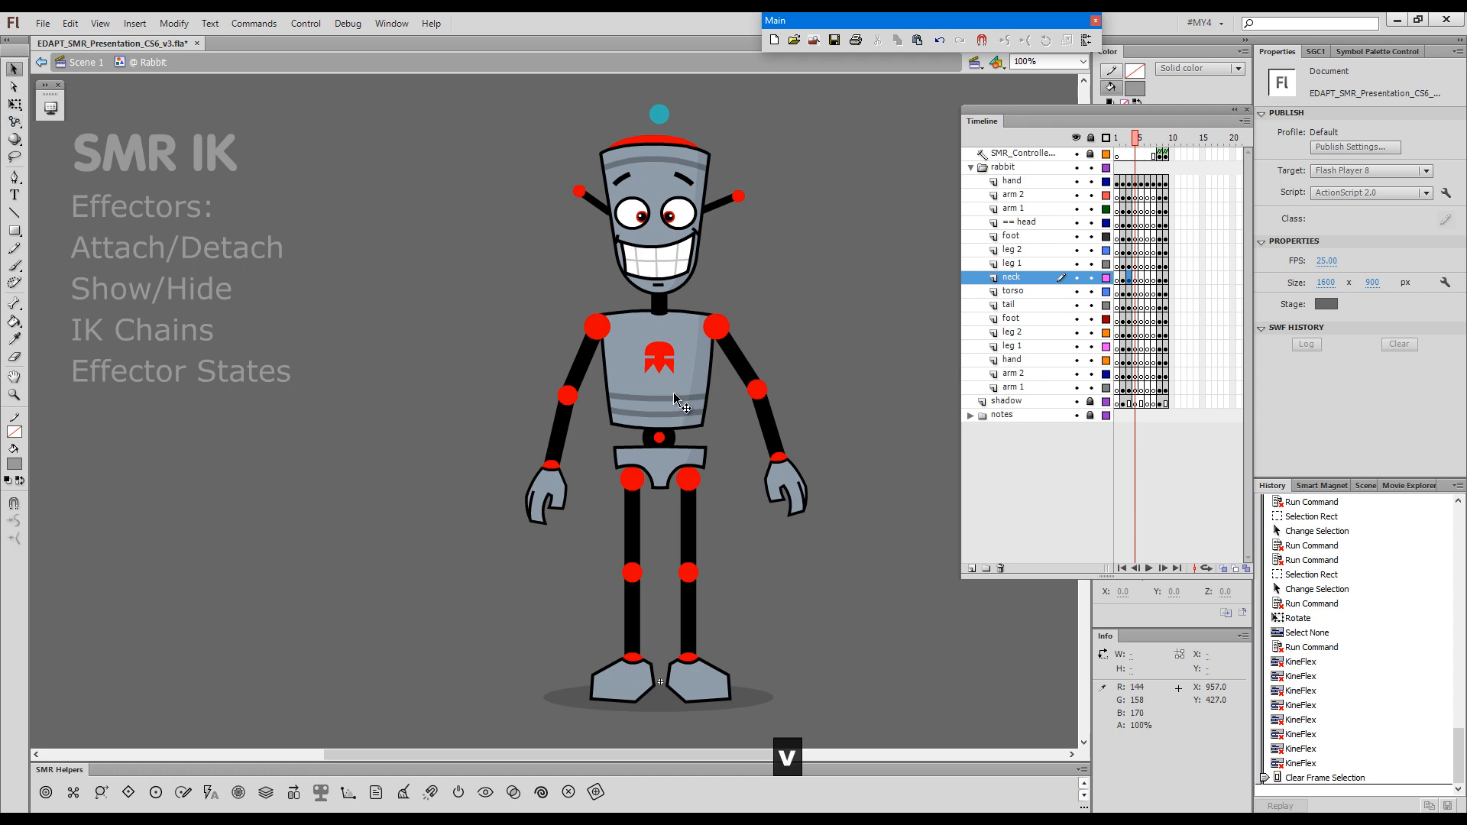
click(676, 390)
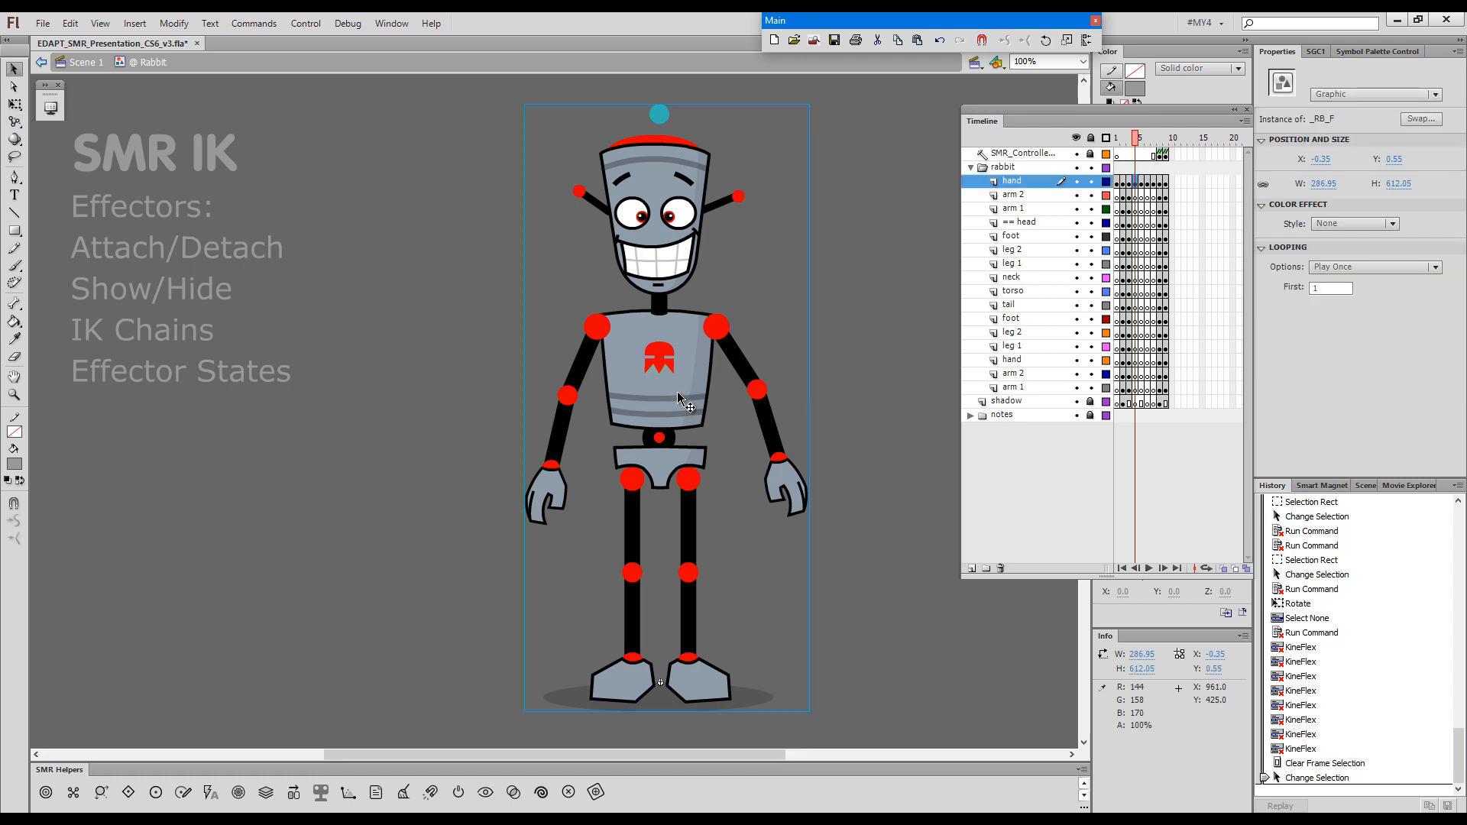
double_click(677, 391)
click(819, 347)
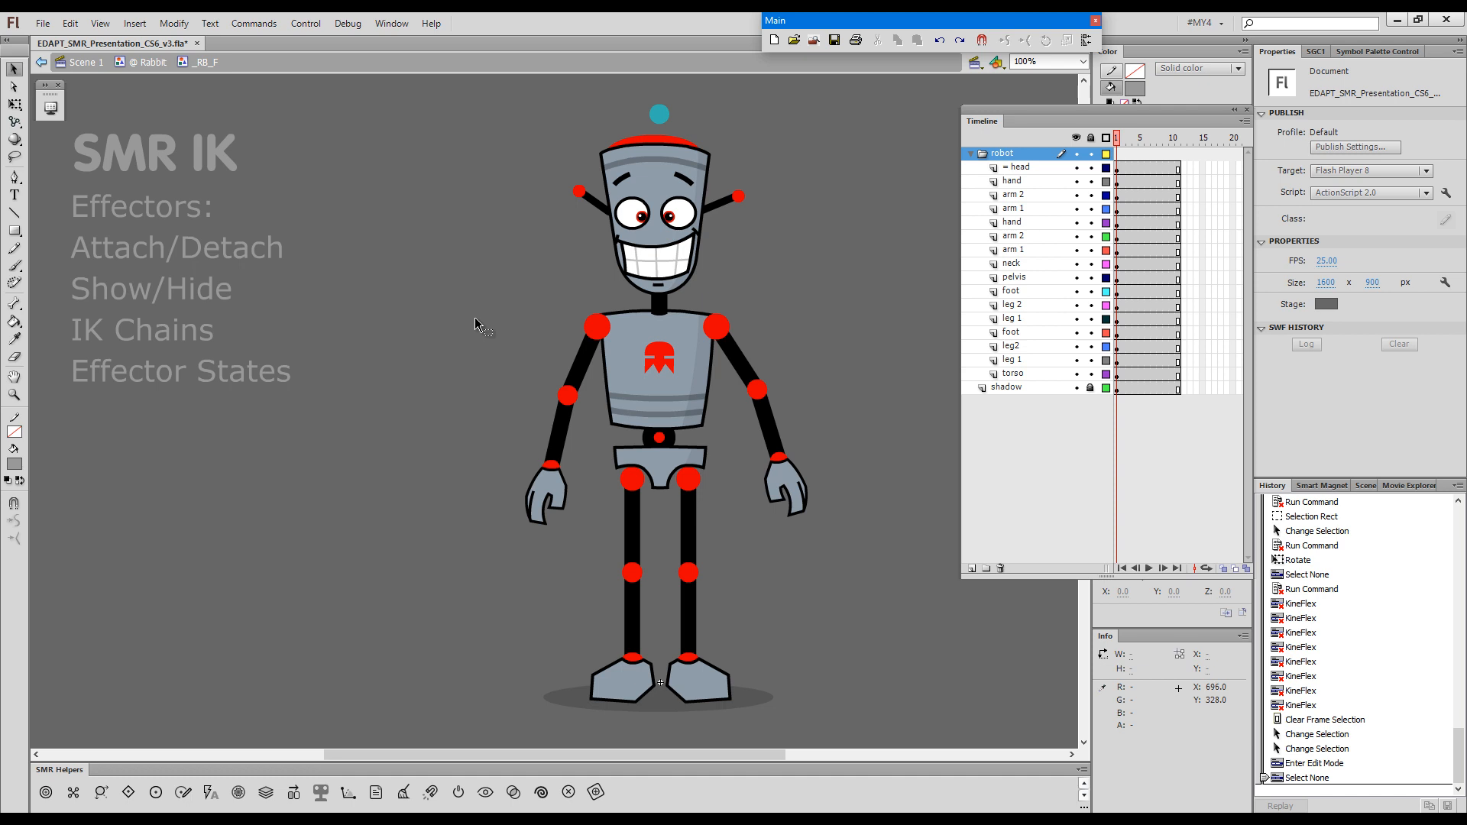
- Add an IK effector, place it beside the robot's arm, and widen the layer name column to show SMR_Controllers in full
key(shift)
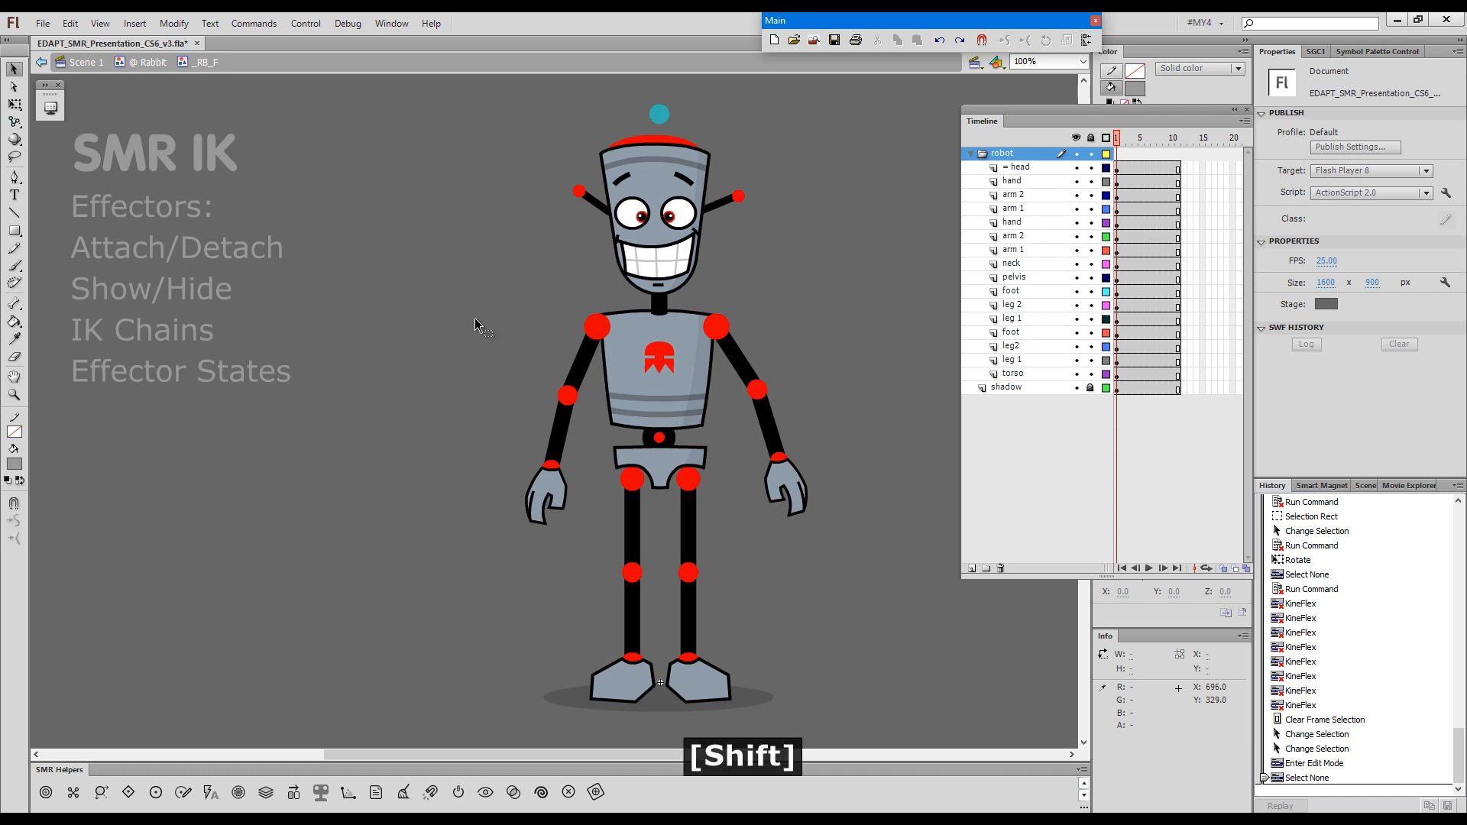
key(shift+F1)
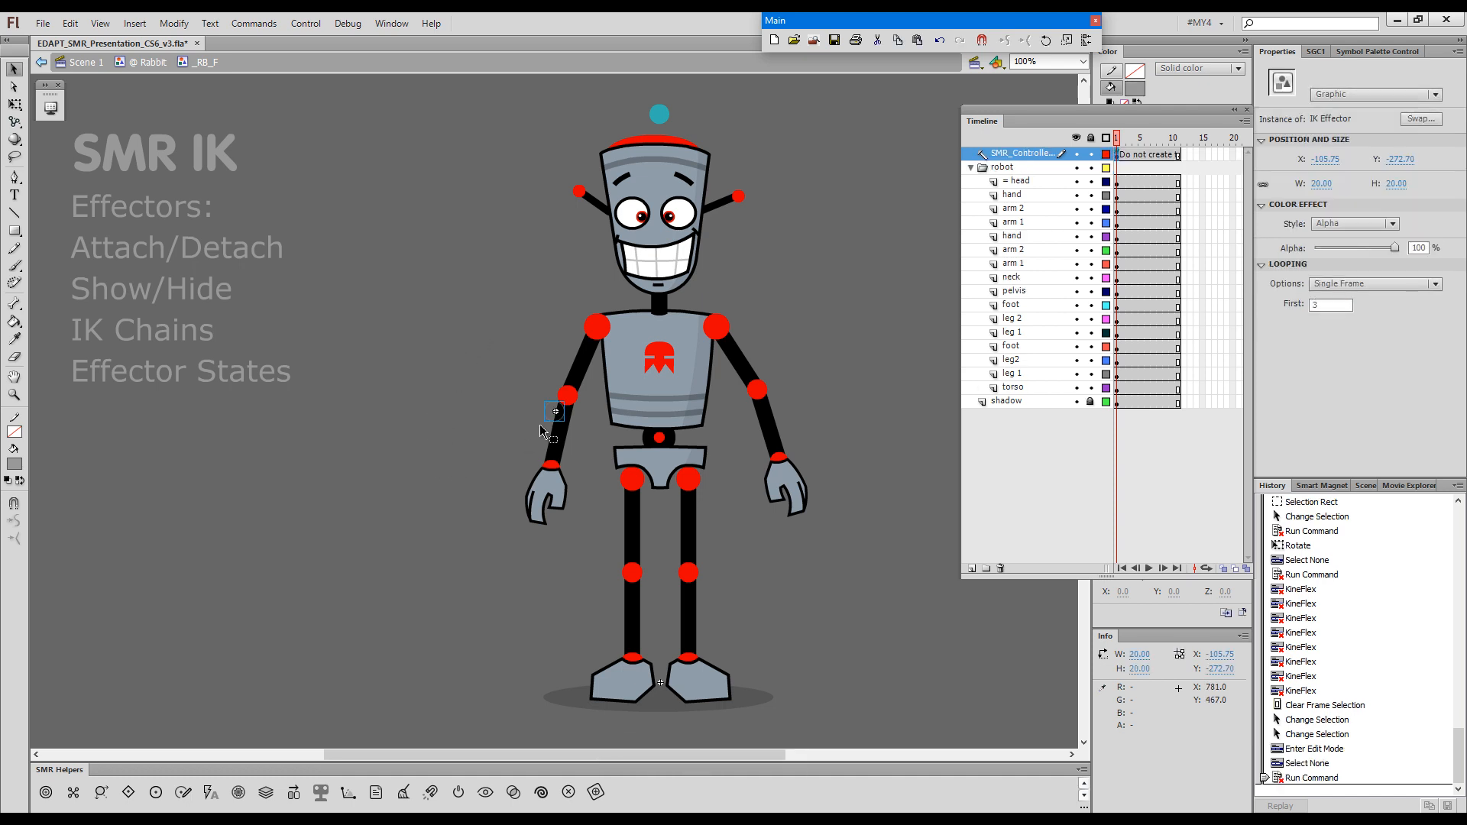
drag(544, 426, 486, 406)
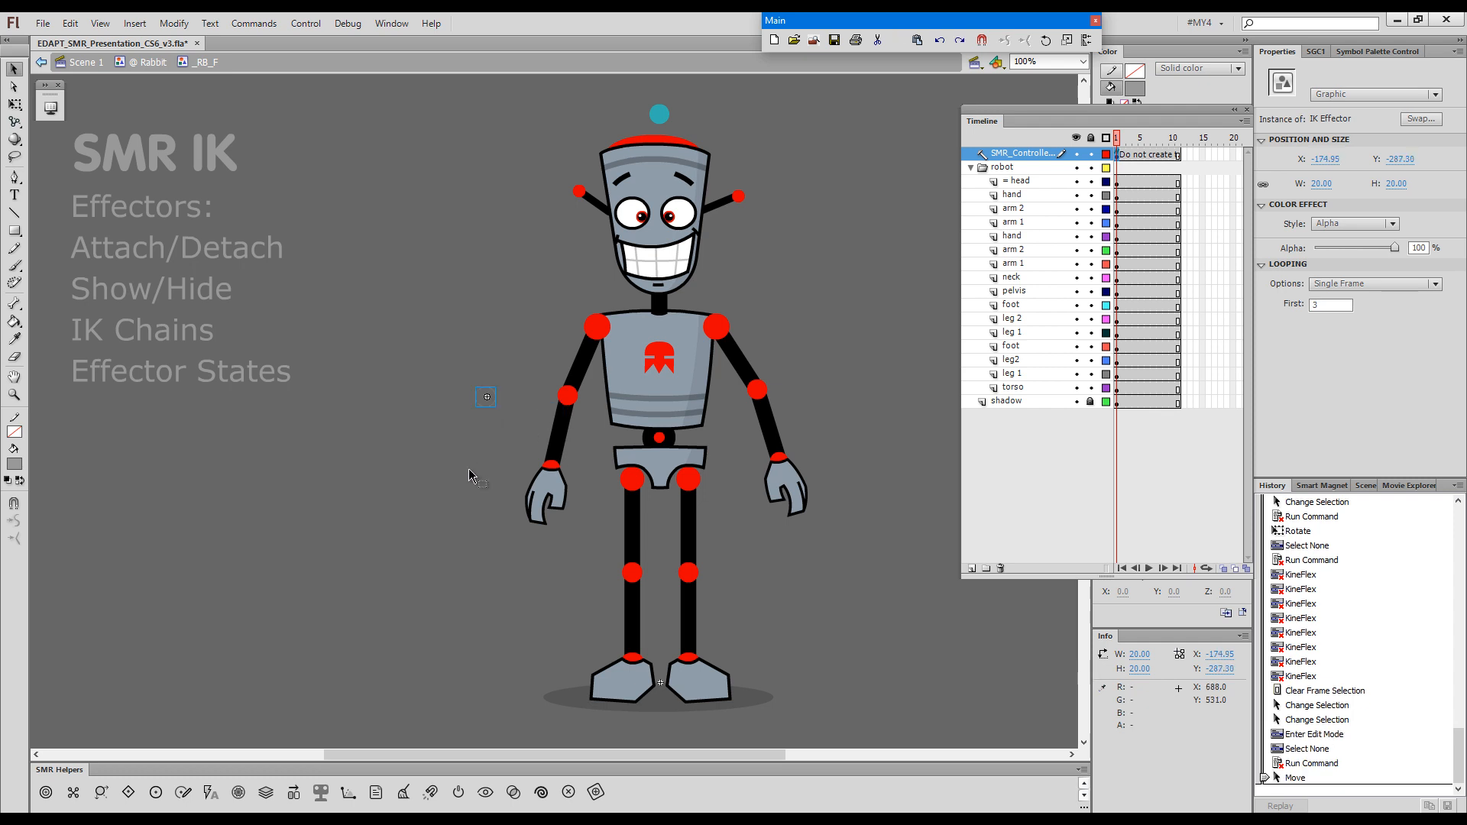
click(489, 446)
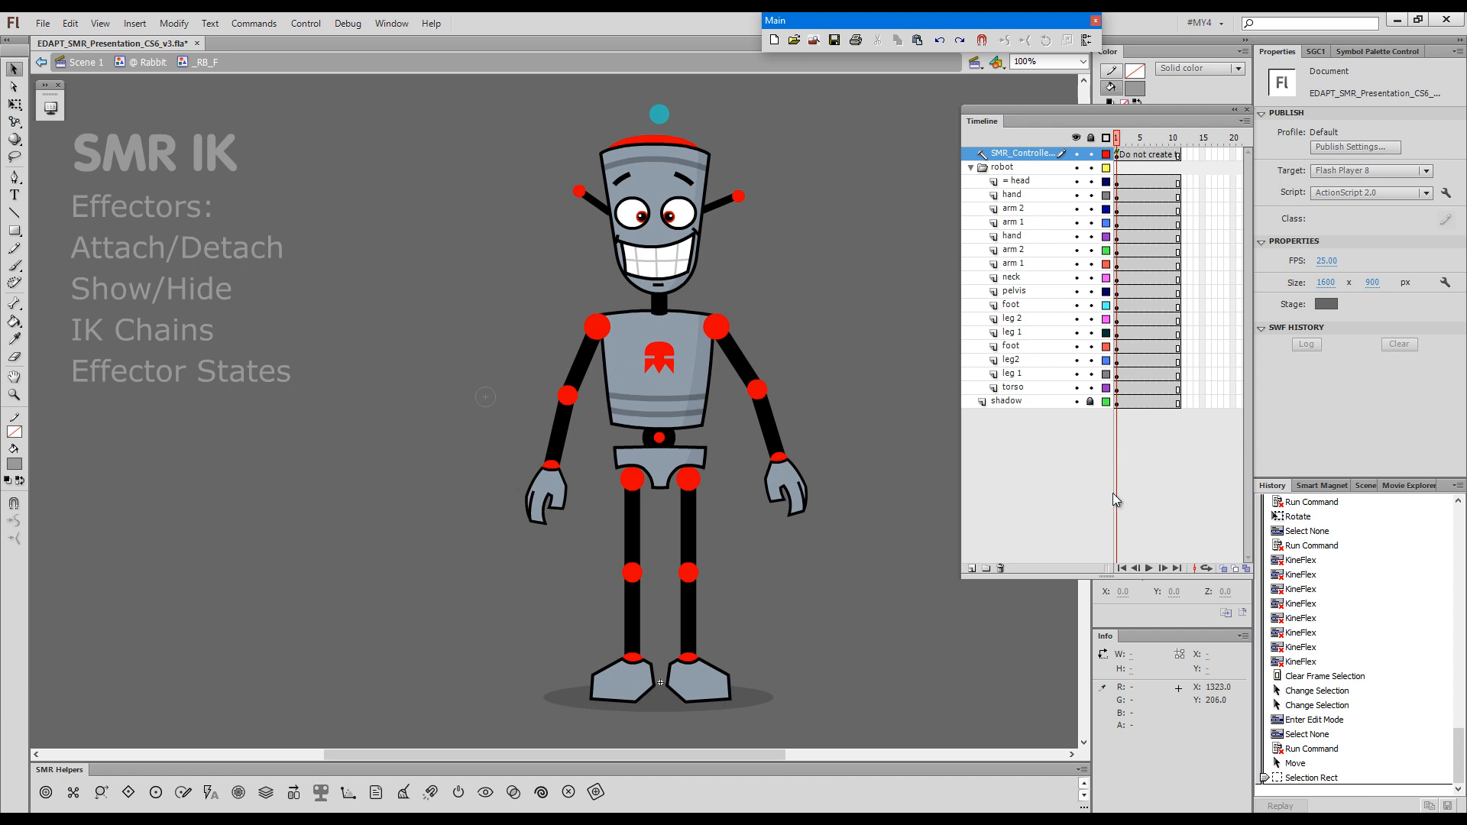
drag(1106, 569, 1116, 569)
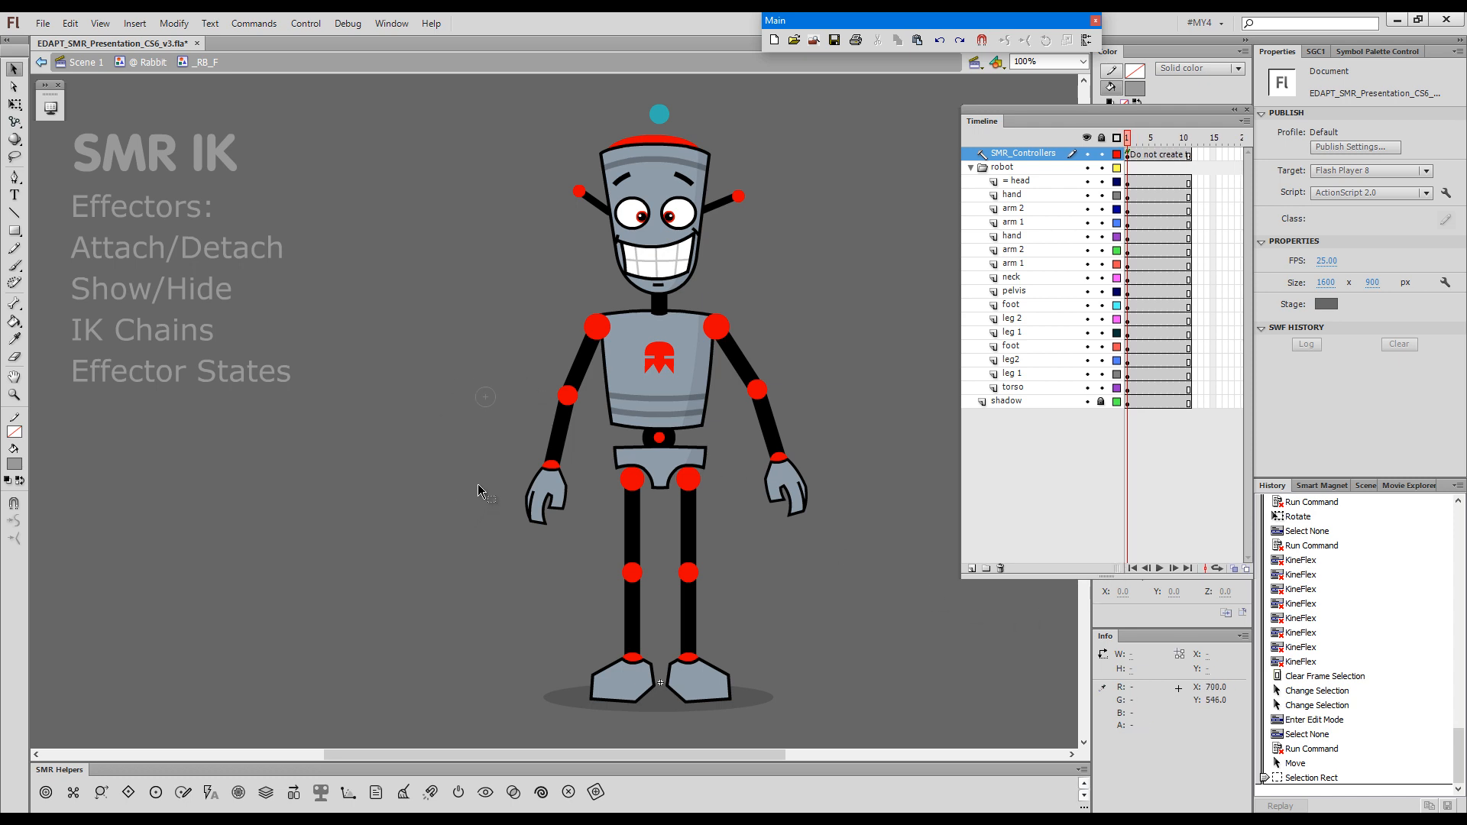
- With KineFlex, move the IK effector over the nearby forearm and attach it at the wrist
key(g)
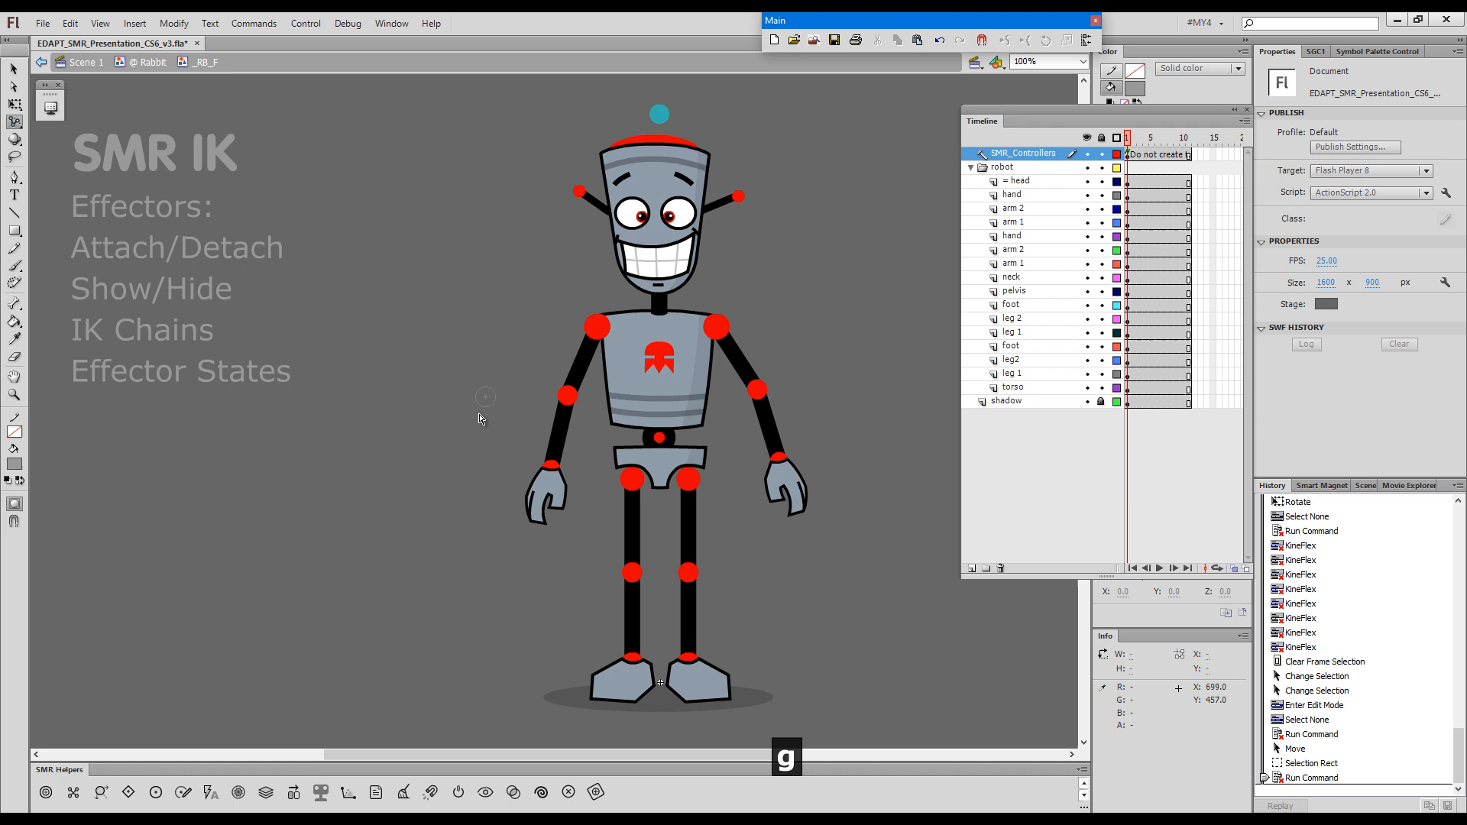
key(shift)
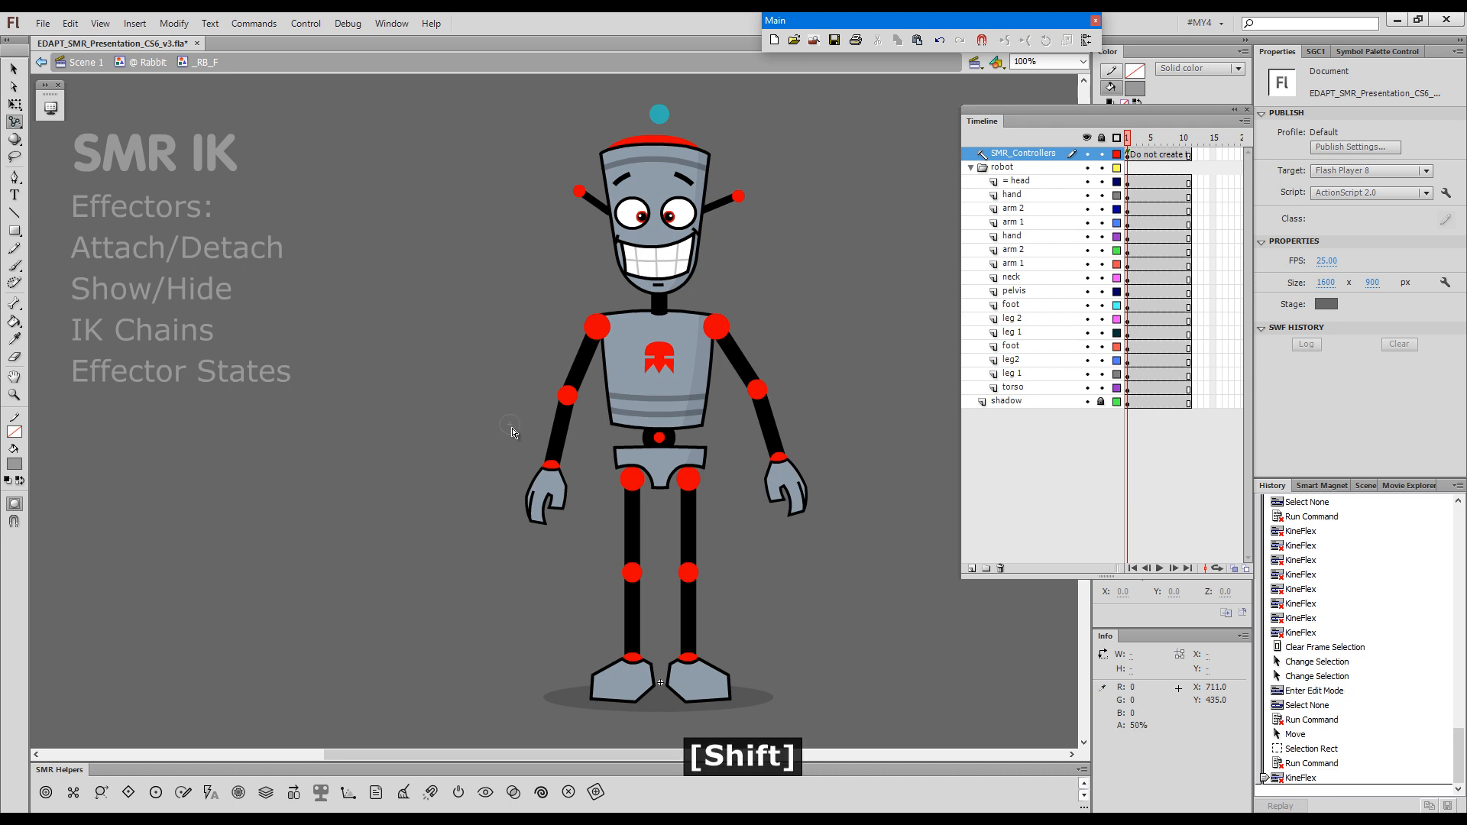
click(559, 432)
drag(558, 449, 562, 468)
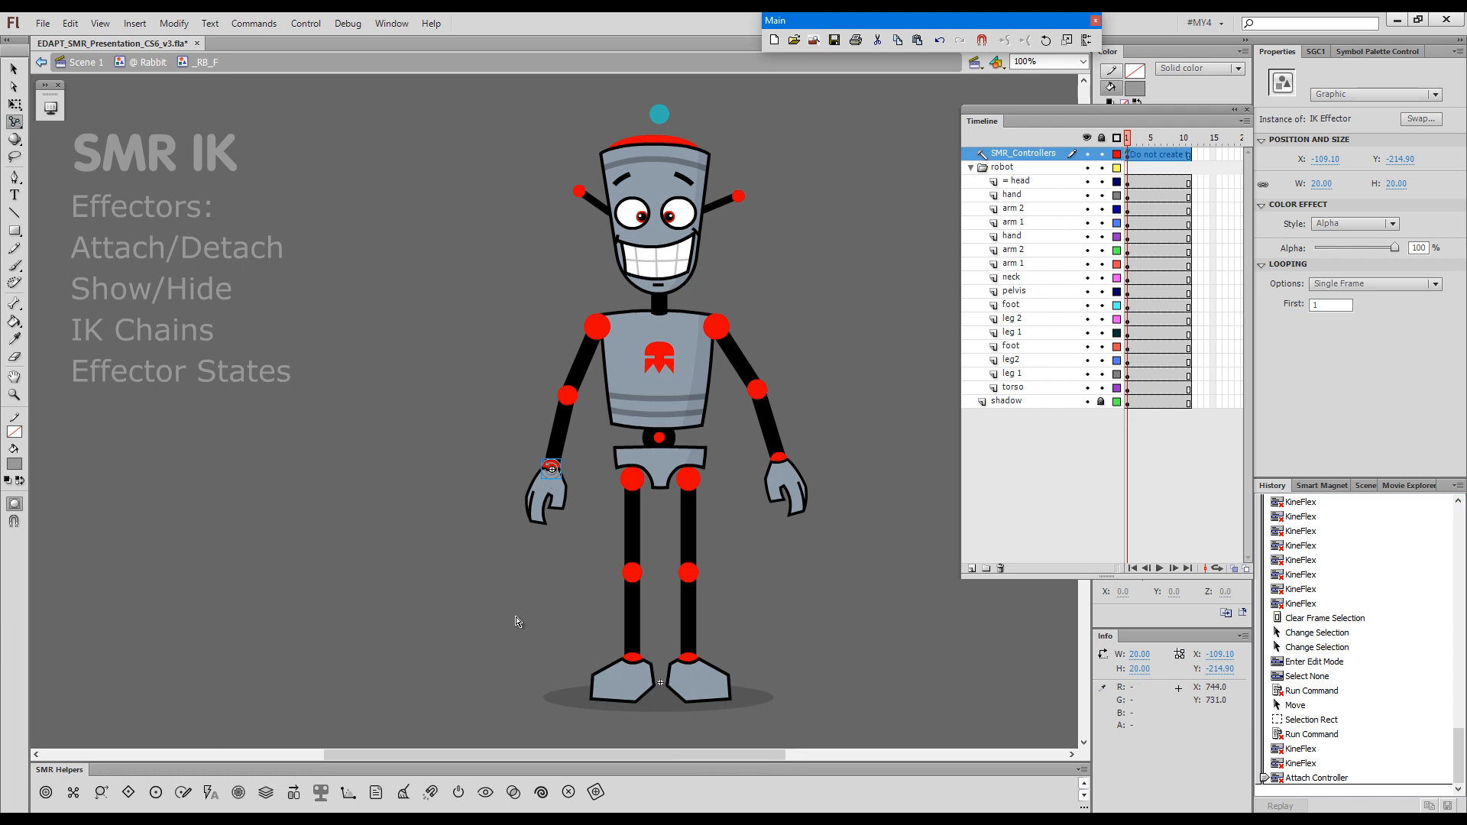
- Pull the arm away from the torso with KineFlex and bend it by moving the wrist effector to various positions
drag(587, 366, 518, 380)
drag(553, 333, 477, 333)
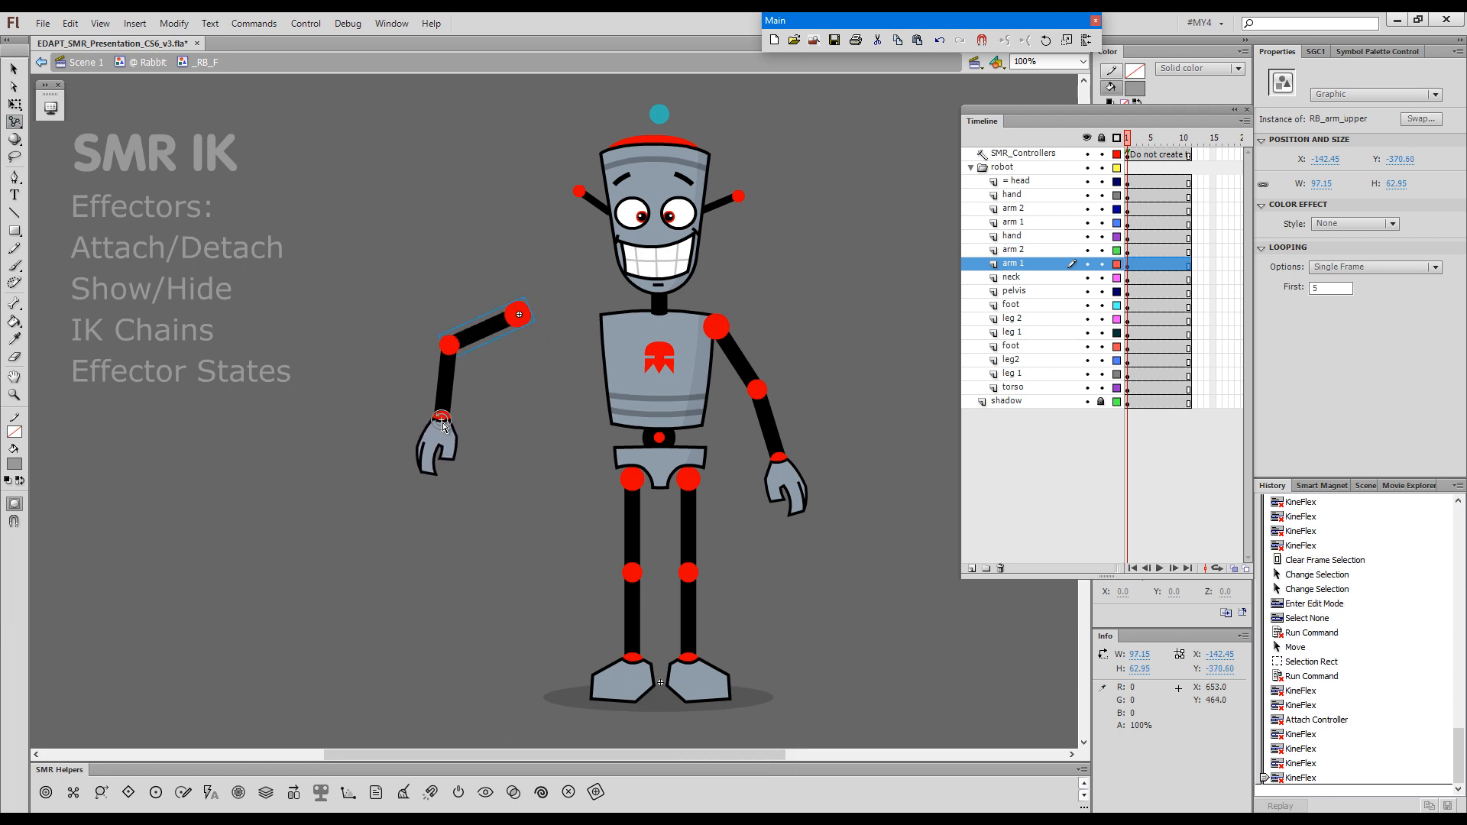
drag(443, 422, 473, 423)
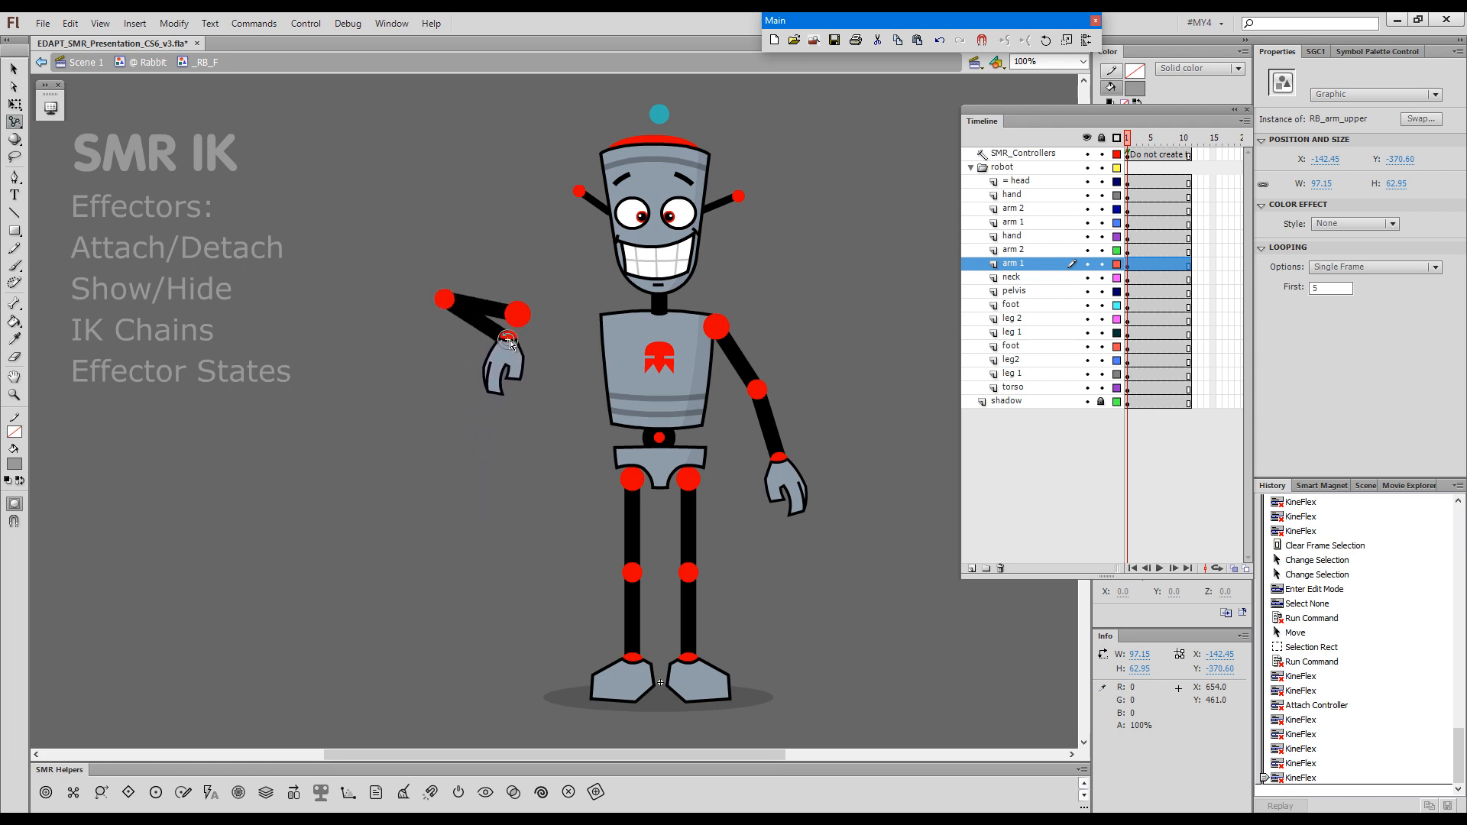
click(477, 442)
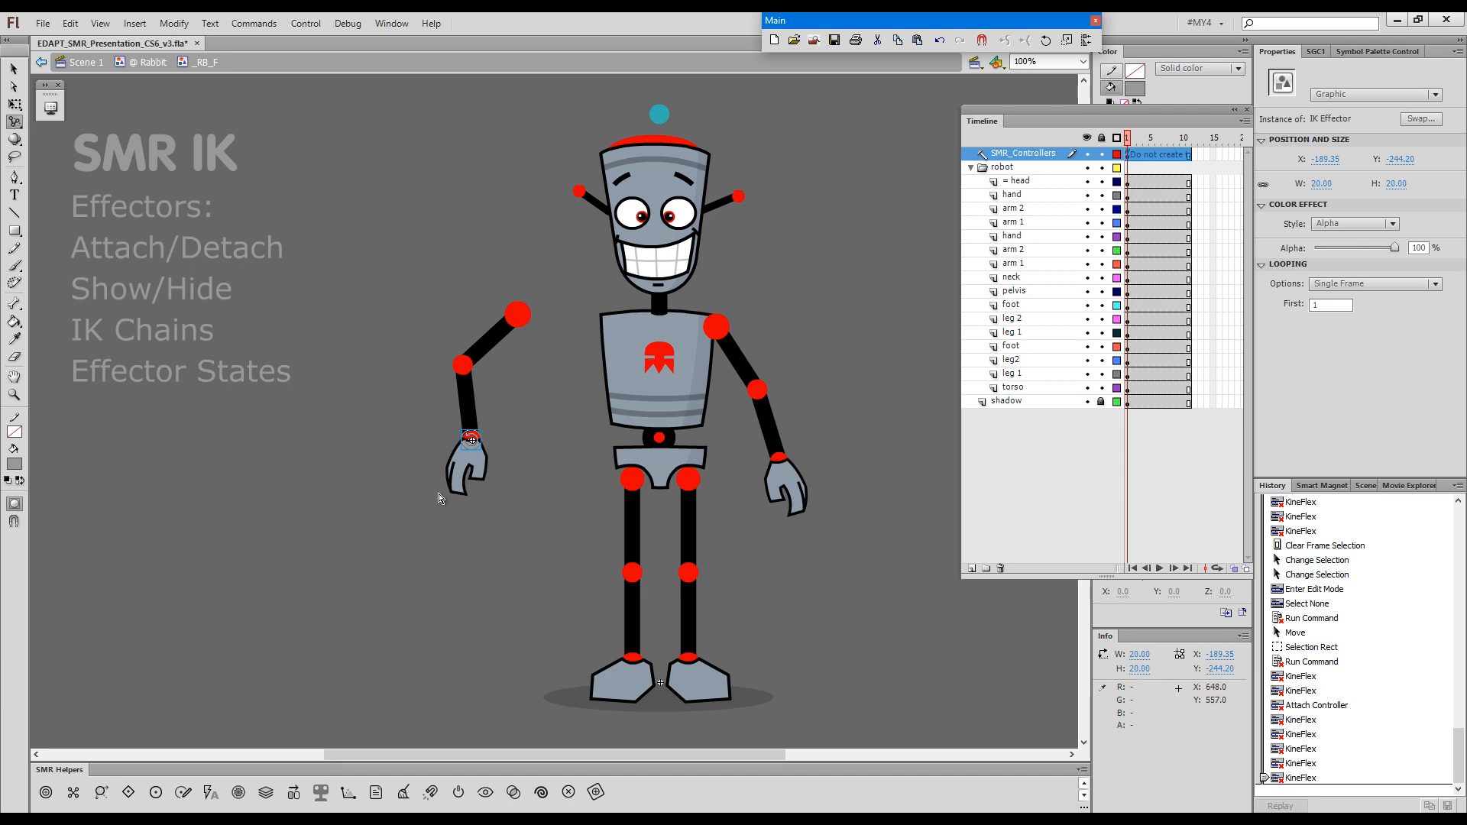
drag(473, 442, 490, 435)
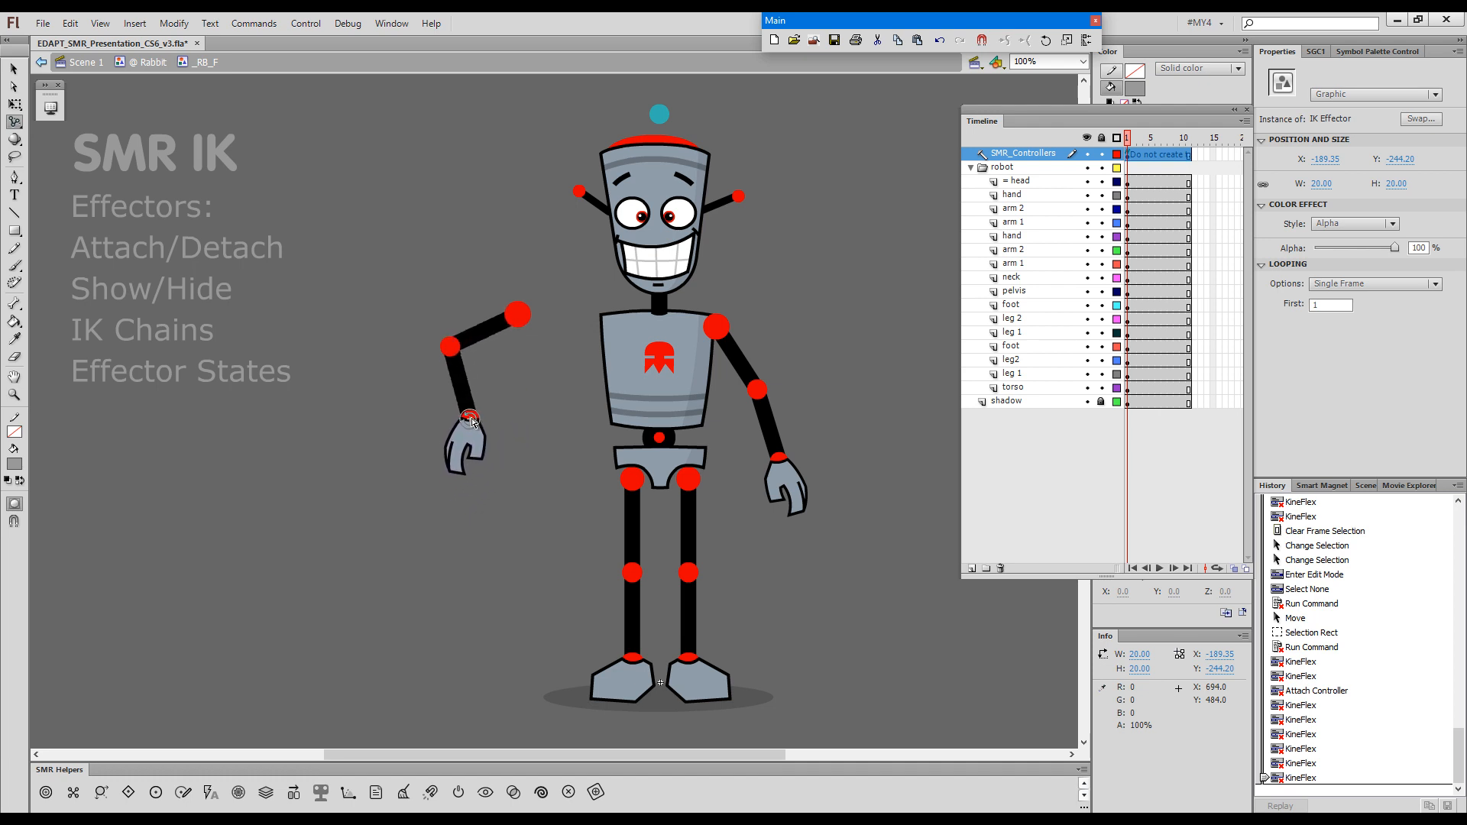
mouse_move(473, 422)
mouse_down()
mouse_move(555, 431)
mouse_move(440, 458)
mouse_move(416, 428)
mouse_move(458, 411)
mouse_move(503, 419)
mouse_move(435, 439)
mouse_move(397, 401)
mouse_move(407, 349)
mouse_move(402, 403)
mouse_move(449, 350)
mouse_move(452, 401)
mouse_move(497, 420)
mouse_move(484, 406)
mouse_move(445, 432)
mouse_move(459, 386)
mouse_move(490, 419)
mouse_move(535, 413)
mouse_move(497, 430)
mouse_move(487, 457)
mouse_move(498, 422)
mouse_up()
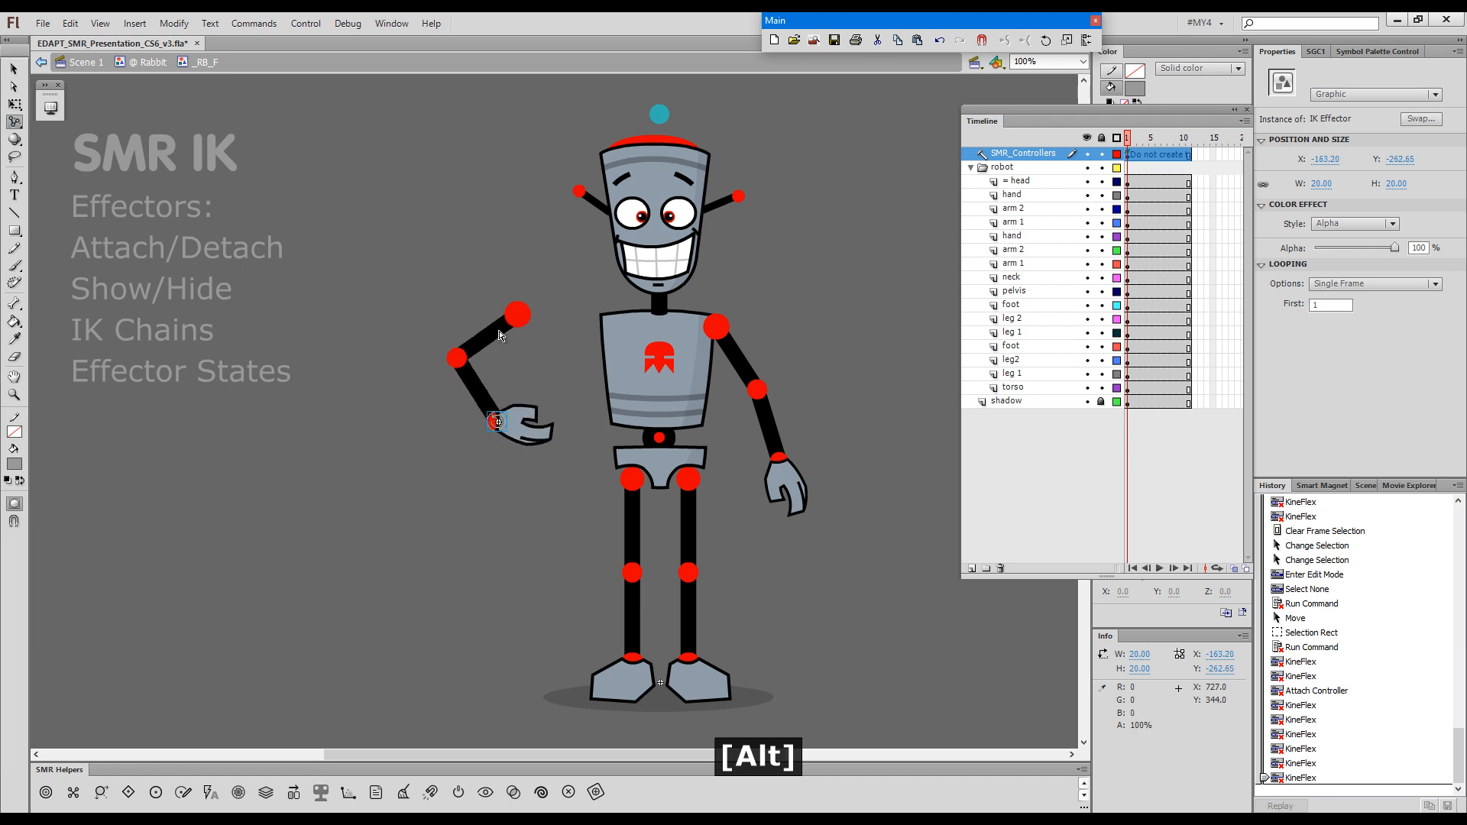
- Select the detached upper arm with its forearm and hand, snap the chain back onto the shoulder, and clear the selection
click(491, 339)
key(1)
key(grave)
click(453, 642)
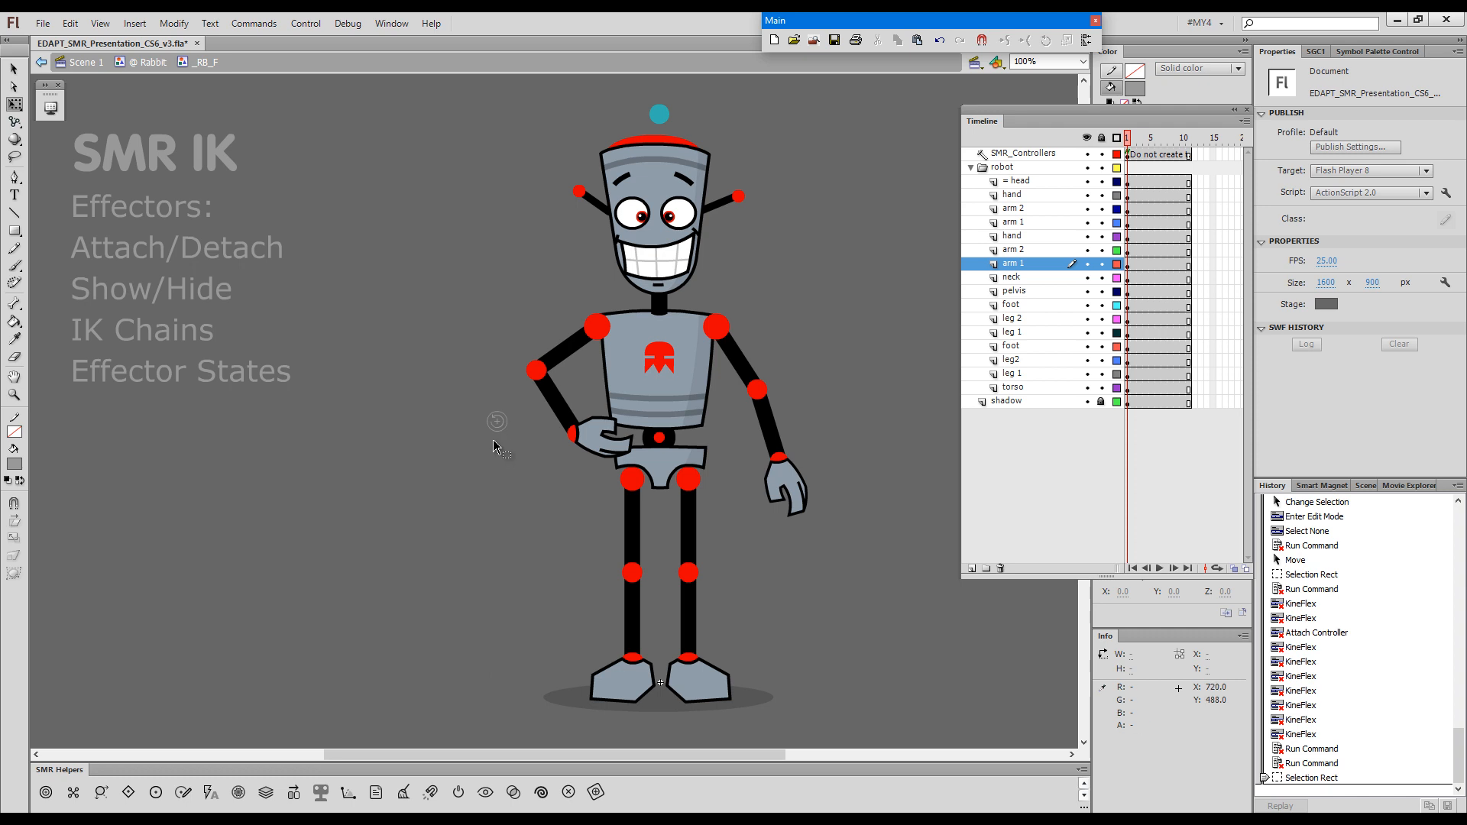
- Snap the effector back to the wrist, then move the hand off the forearm and snap it back in place
key(grave)
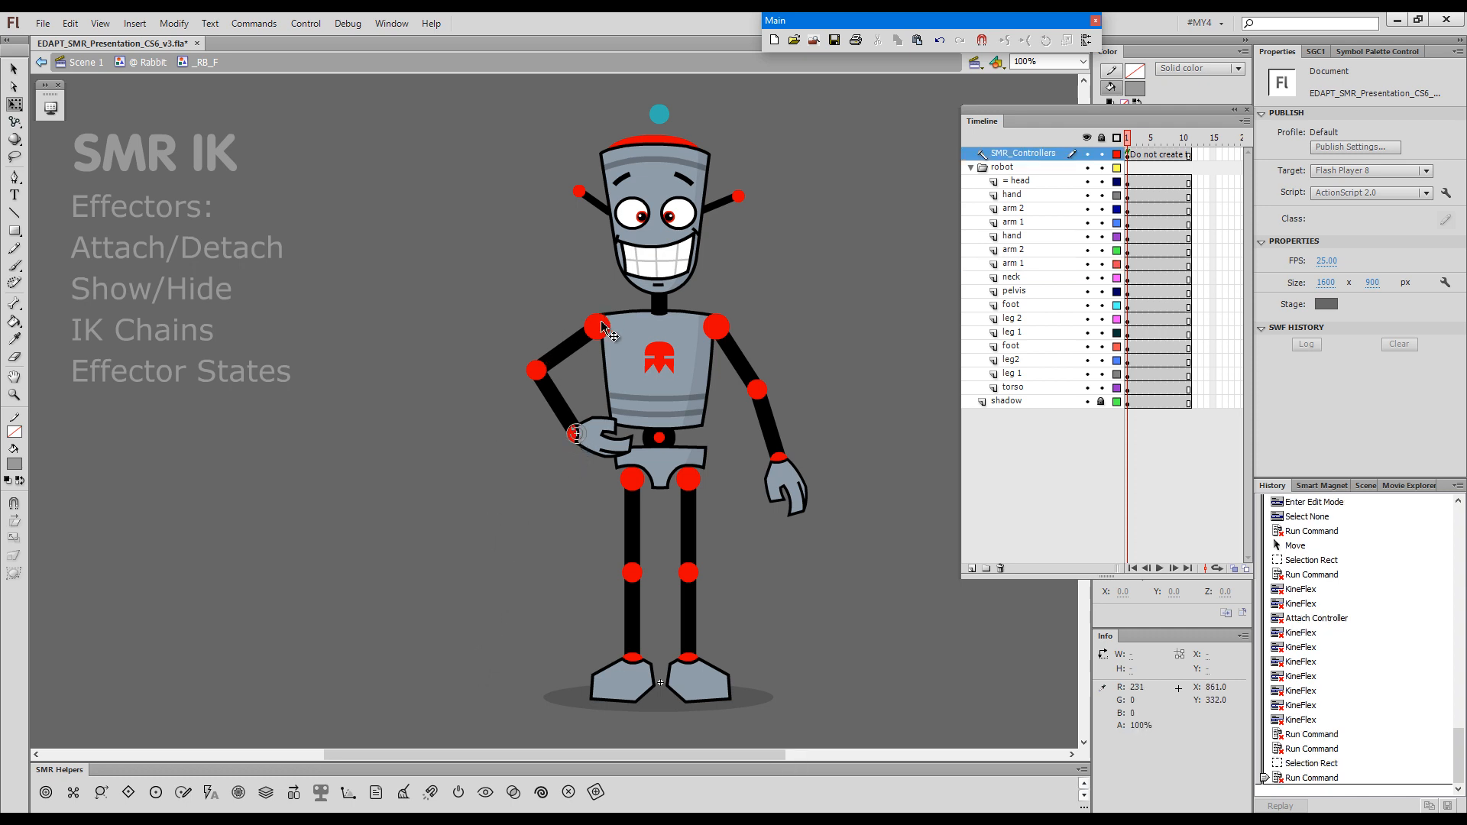
drag(593, 432, 574, 467)
key(grave)
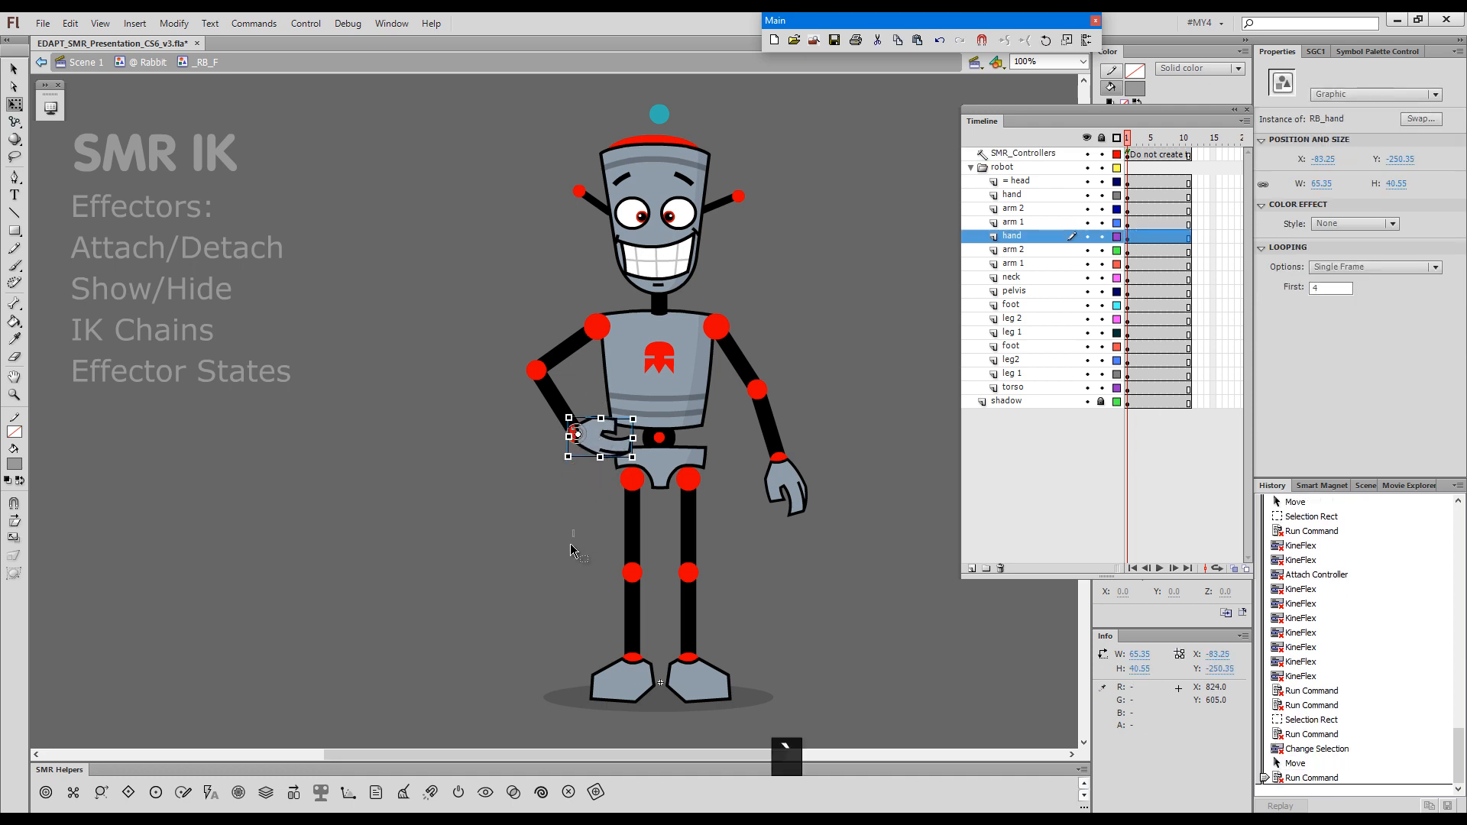
- Clear the selection and swing the hand on the hip downward at the wrist with KineFlex
click(569, 544)
key(g)
click(577, 437)
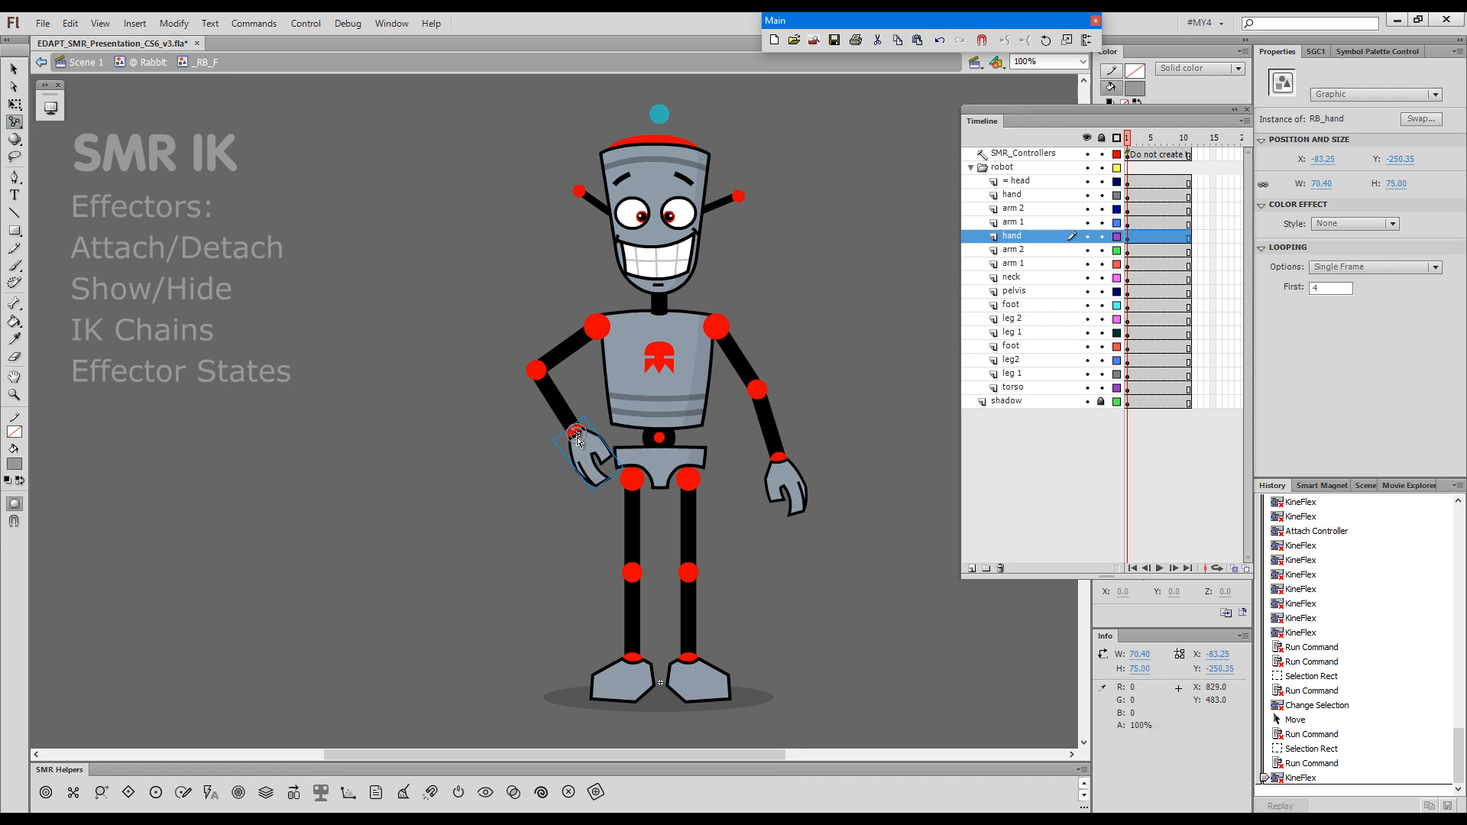
- Detach the effector from the wrist, attach it to the other arm's elbow, then flip it and move the IK chain
drag(577, 439, 730, 385)
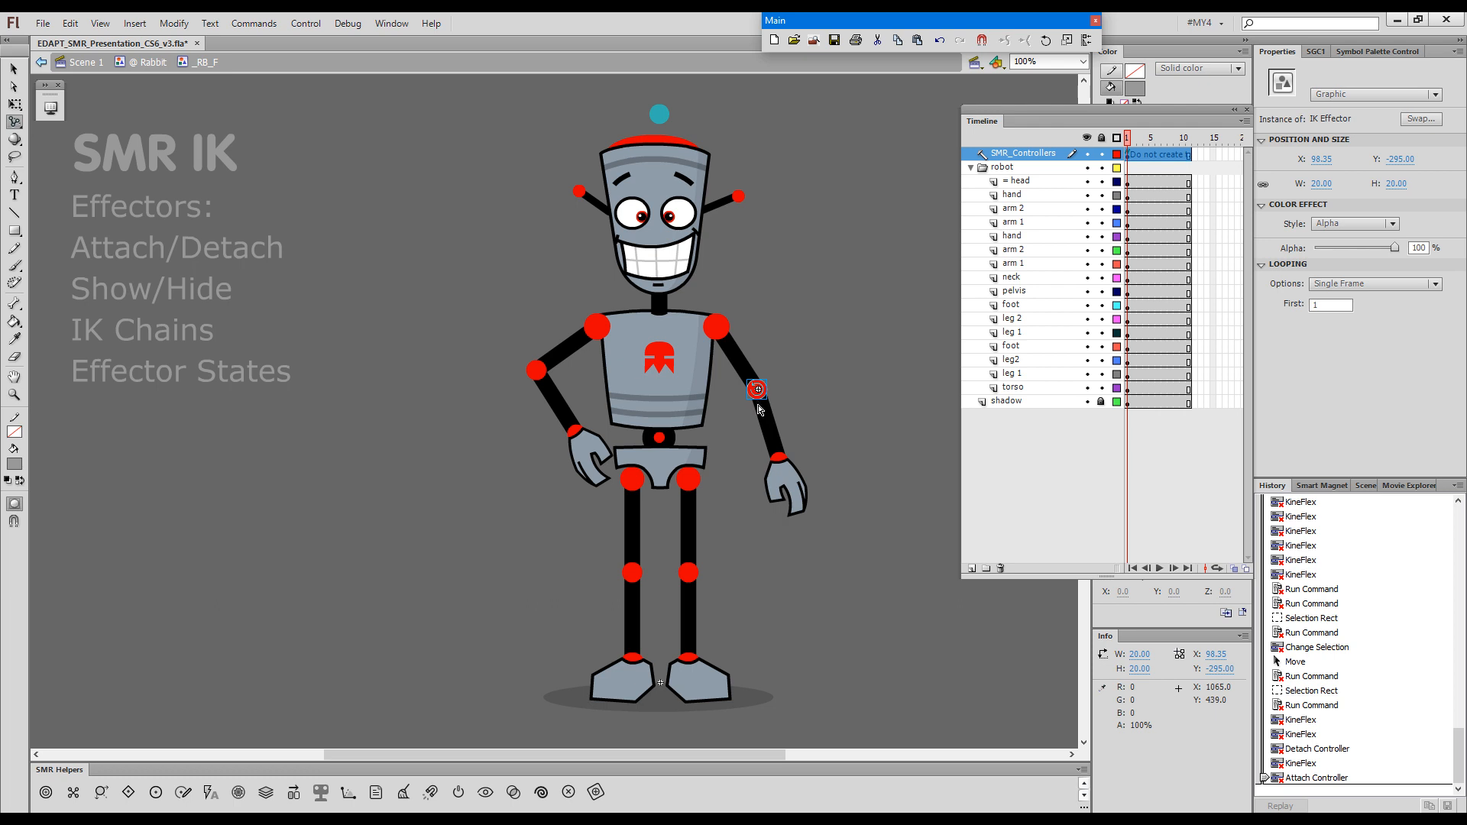
key(h)
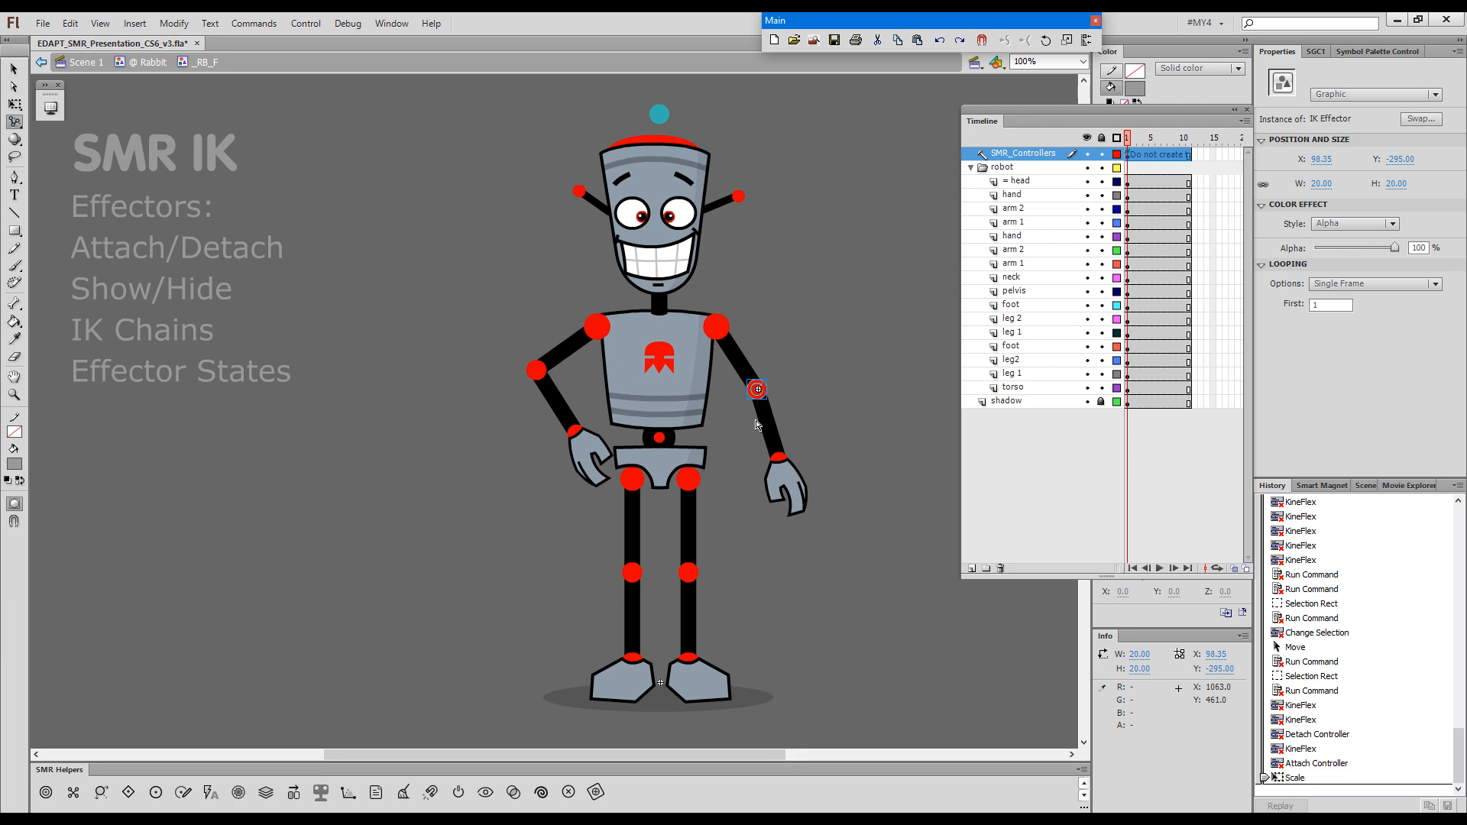
mouse_move(759, 393)
mouse_down()
mouse_move(763, 411)
mouse_move(757, 381)
mouse_move(768, 415)
mouse_move(759, 391)
mouse_up()
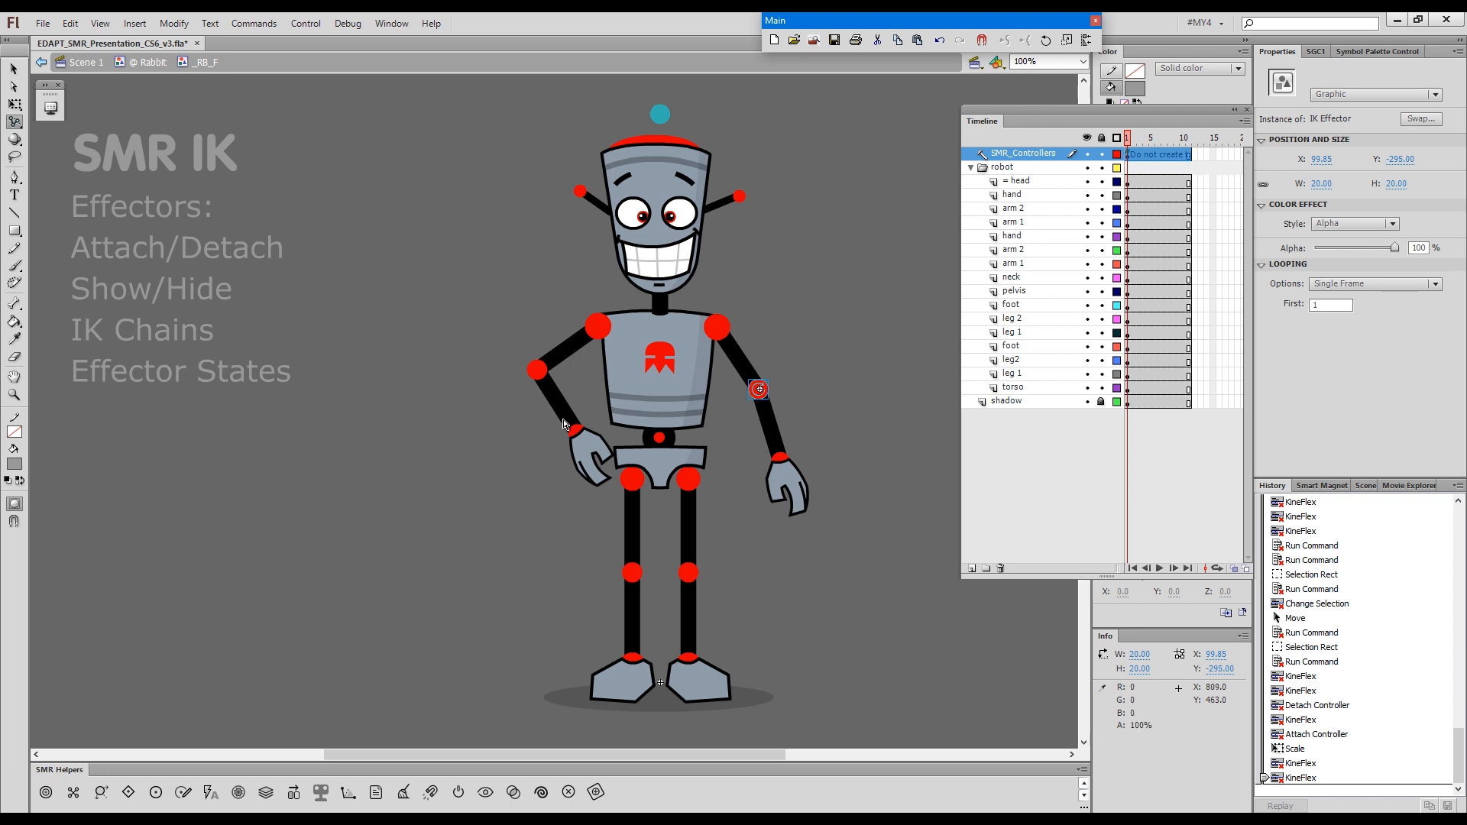
- Pull the bent arm off the shoulder with KineFlex, select its forearm, and add a new IK effector to it
drag(585, 351, 457, 315)
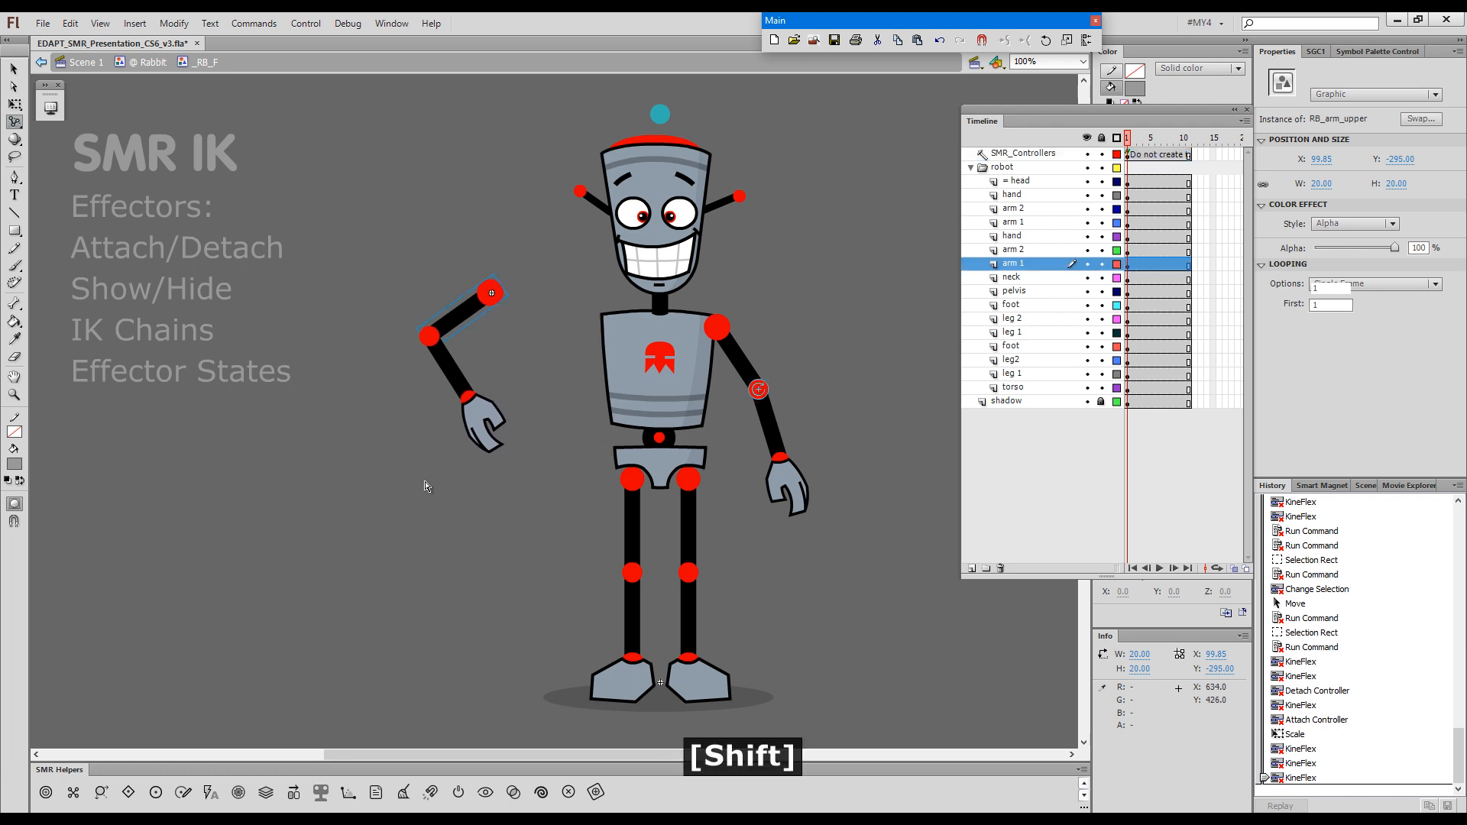
click(459, 386)
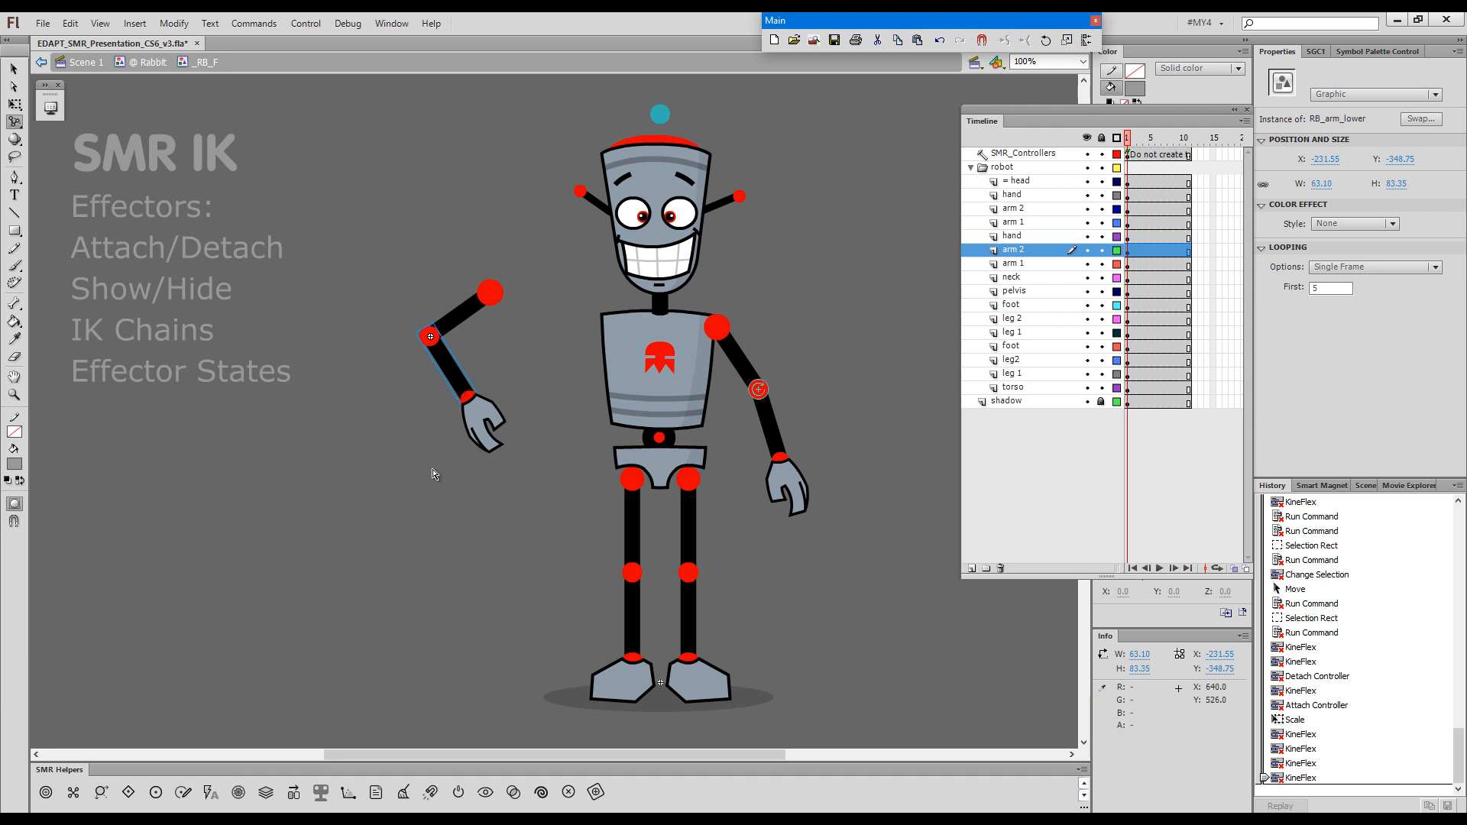
key(shift)
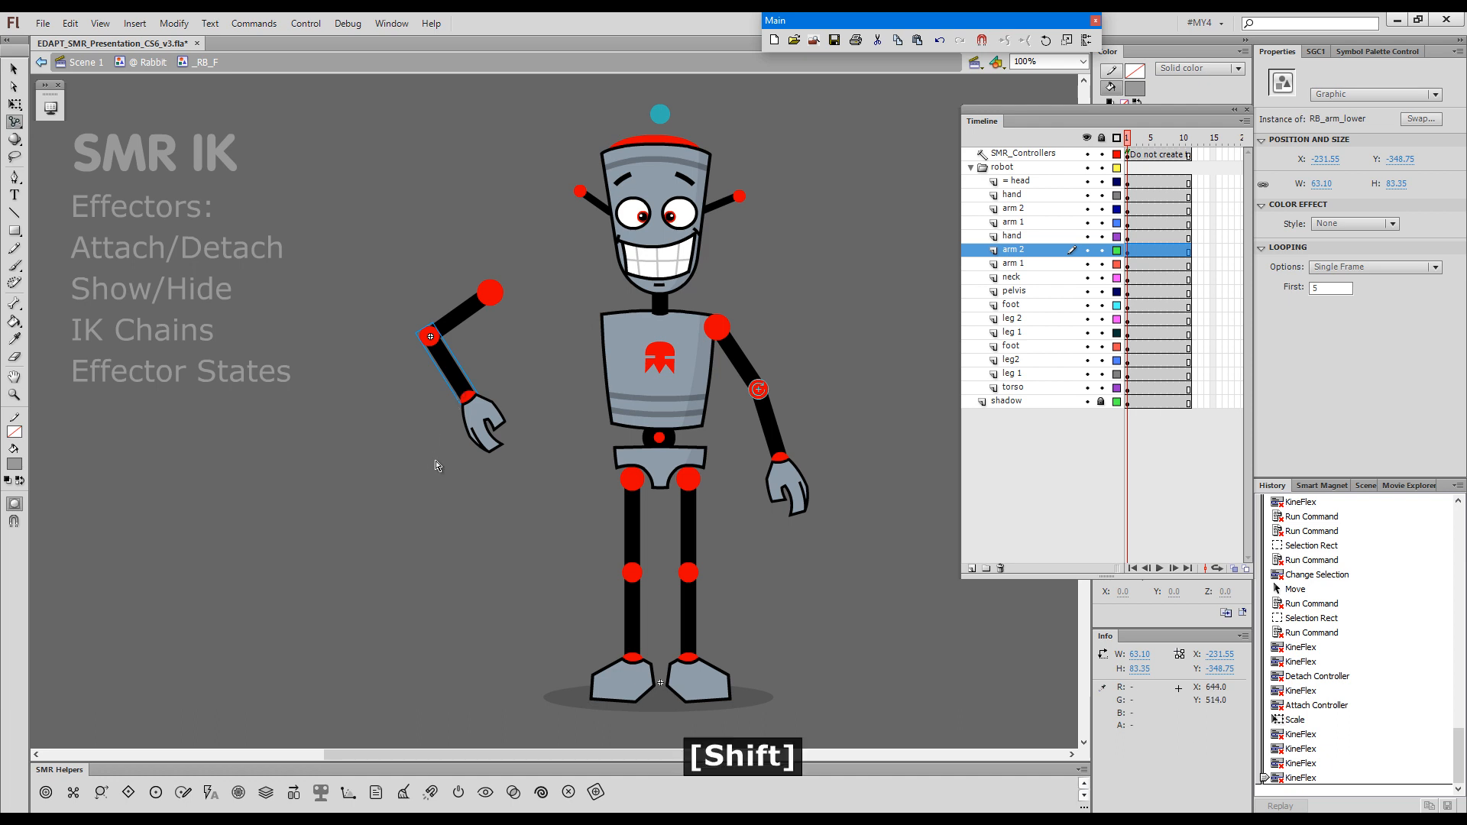
key(shift+F1)
- Lower the detached arm by its wrist effector, flip the bend direction, and raise the hand above the shoulder
drag(470, 416, 491, 452)
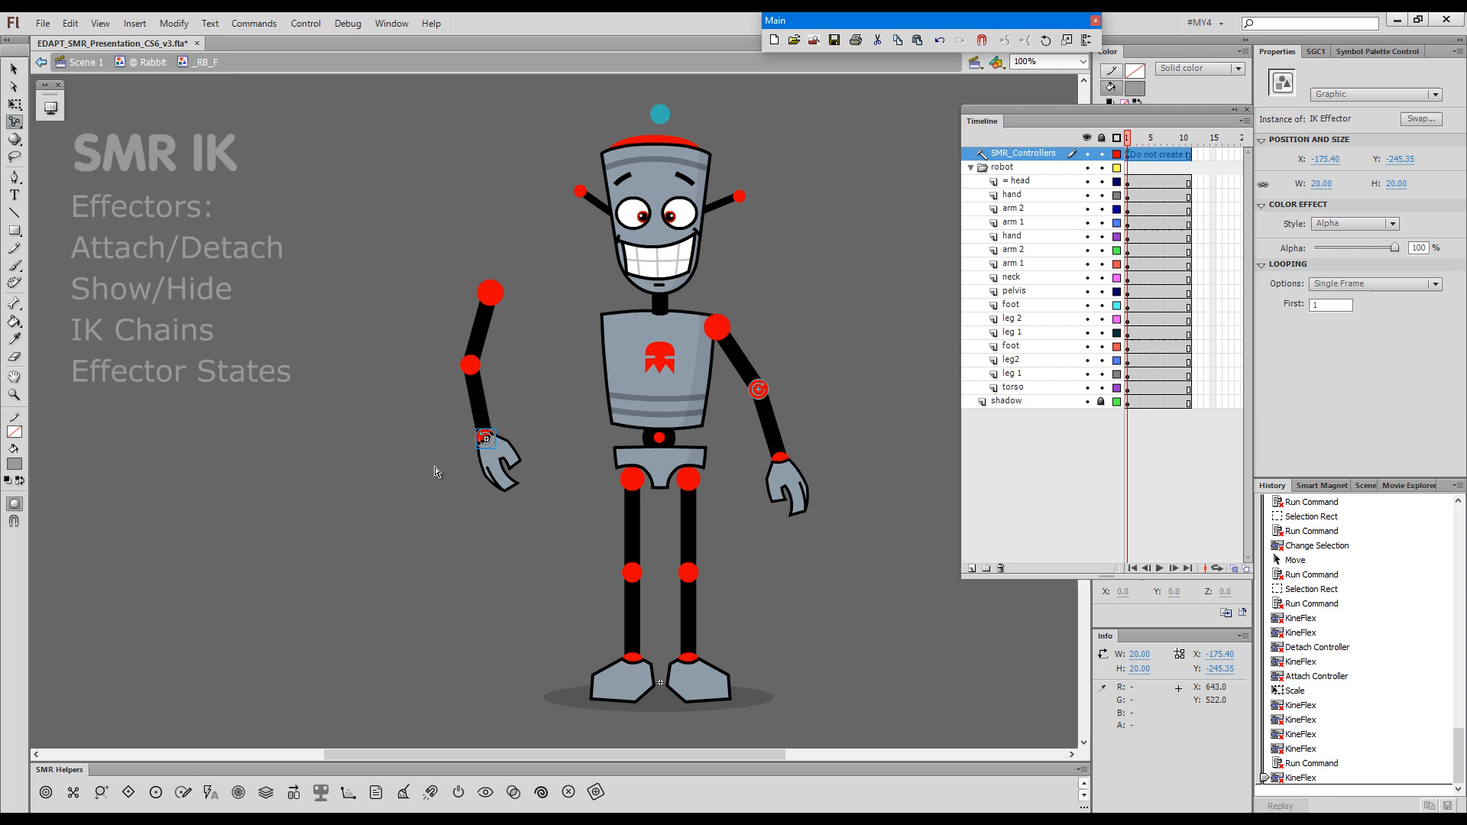
key(h)
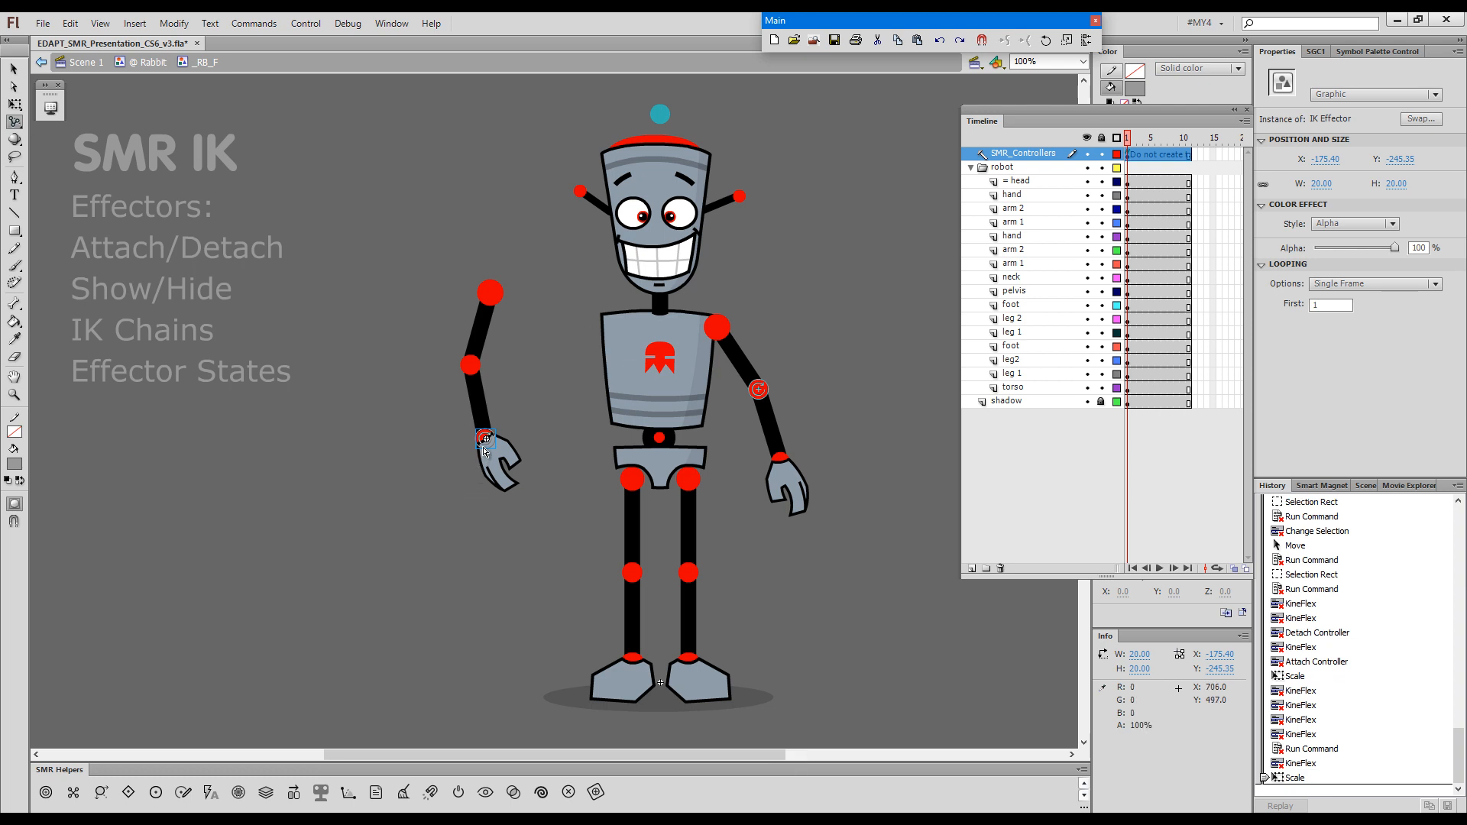
drag(485, 441, 495, 170)
- Select the raised upper arm with its forearm and hand and snap the whole chain back onto the robot's shoulder
key(alt)
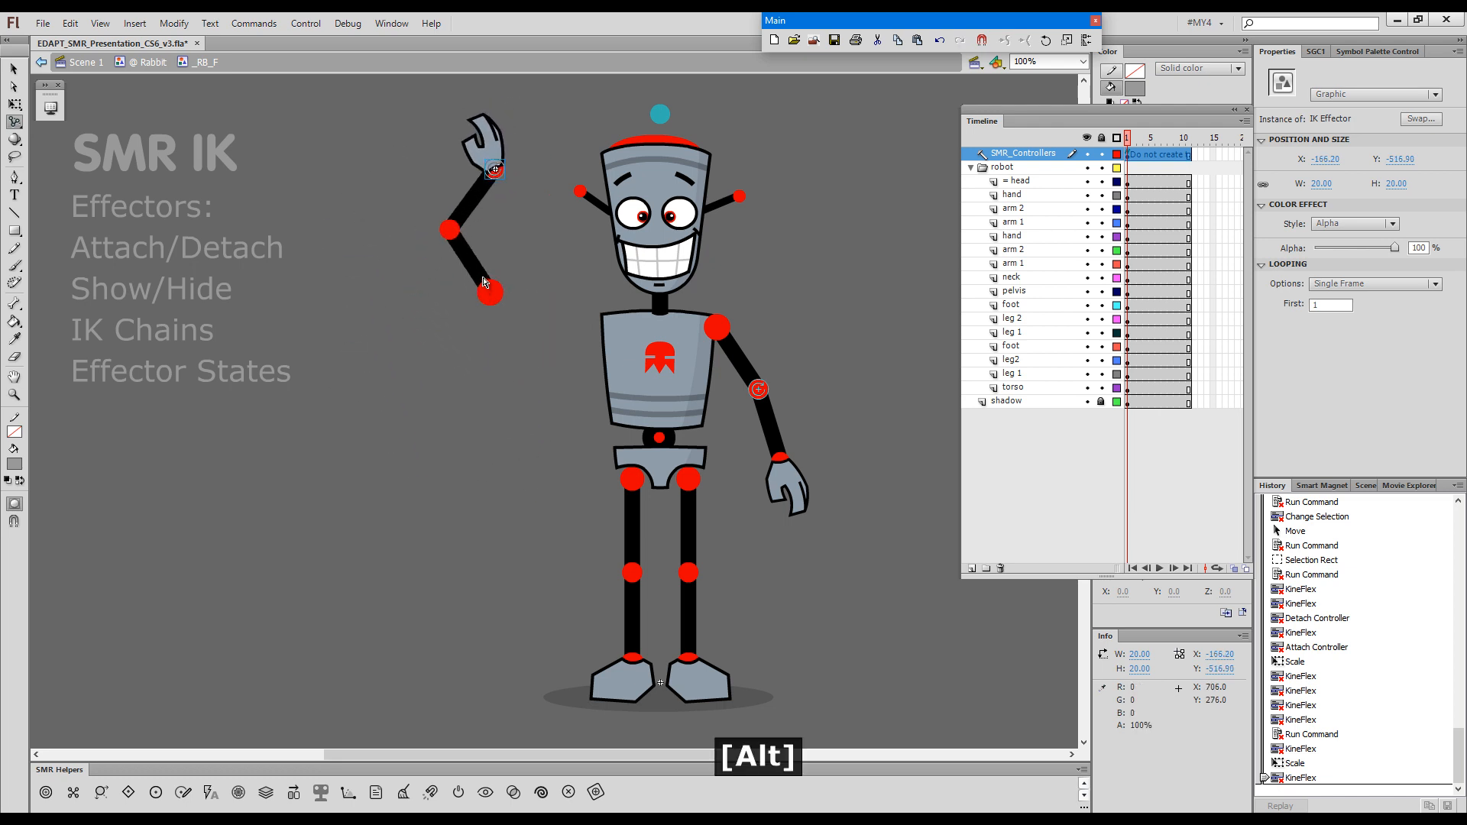
key(1)
key(grave)
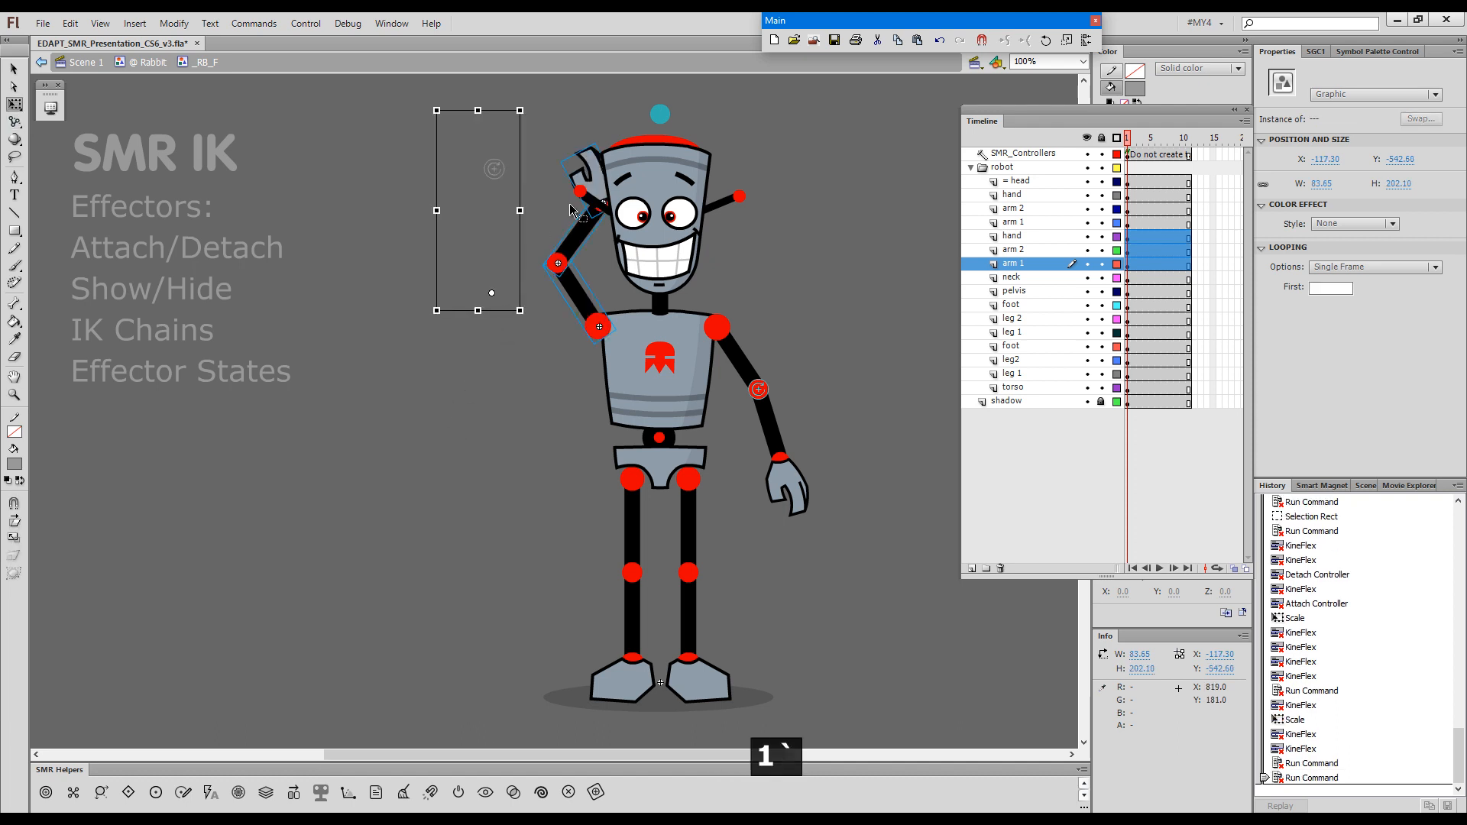
- Raise the waving arm by its wrist effector, advance the hand symbol to frame 7, and fine-tune the wrist position
drag(570, 216, 504, 147)
key(shift+period)
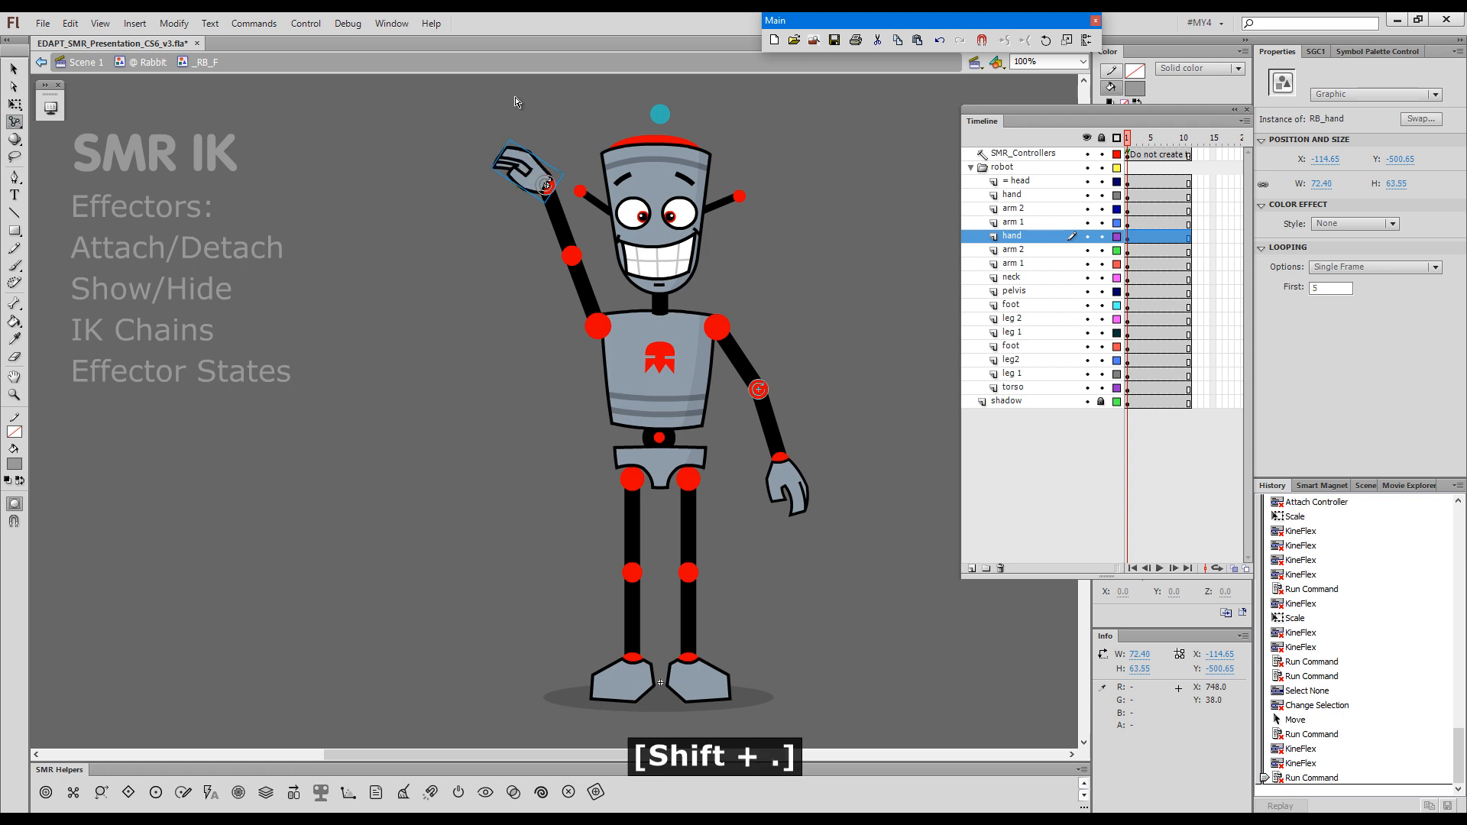
key(shift+period)
key(shift+period)
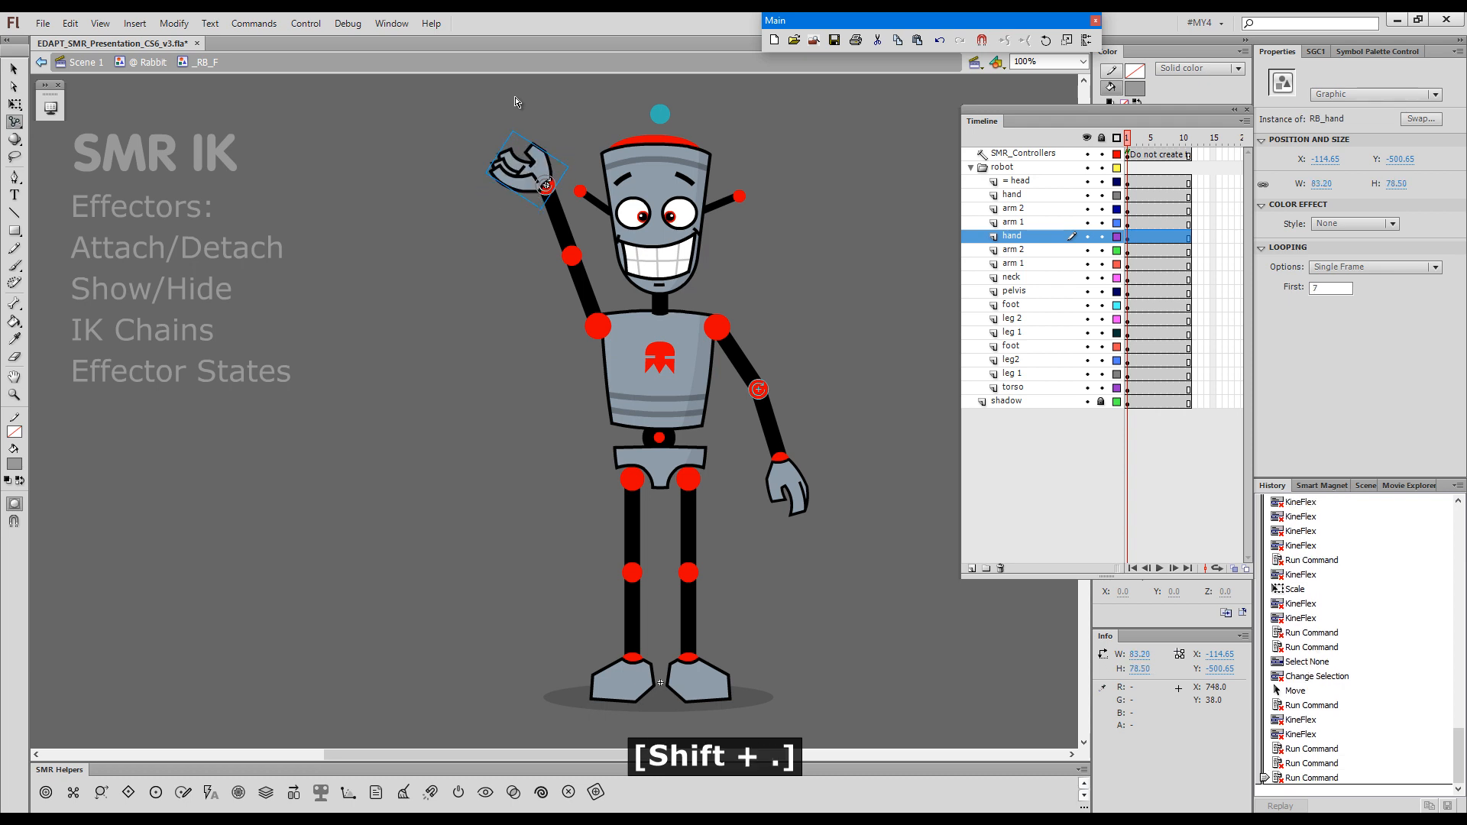
mouse_move(545, 182)
mouse_down()
mouse_move(500, 206)
mouse_move(527, 162)
mouse_move(489, 230)
mouse_move(538, 172)
mouse_move(516, 180)
mouse_move(536, 196)
mouse_up()
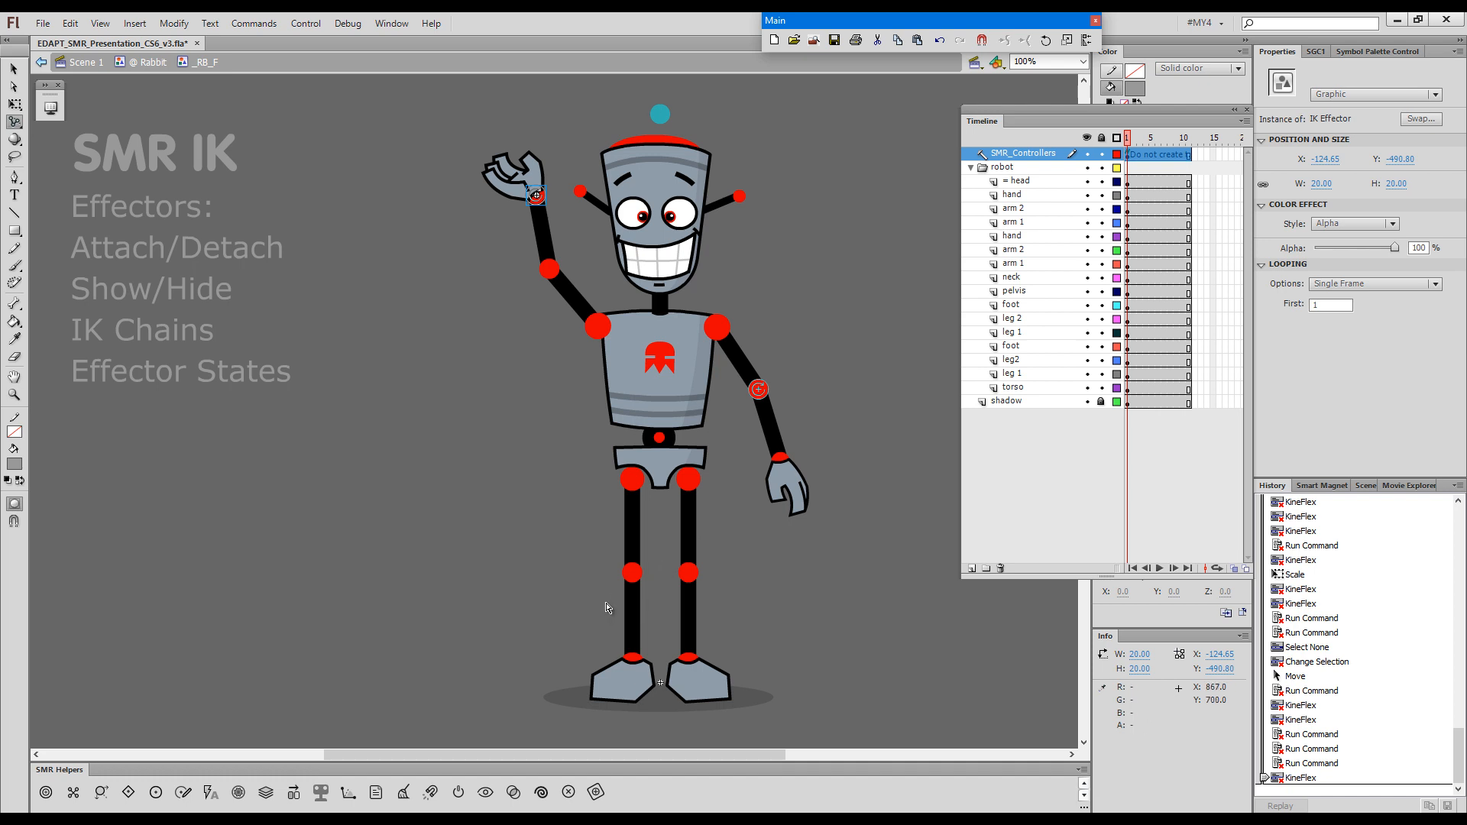
- Select both of the robot's lower legs and create IK effectors at the ankles
key(v)
mouse_move(631, 611)
mouse_down()
mouse_move(657, 626)
mouse_move(610, 605)
mouse_up()
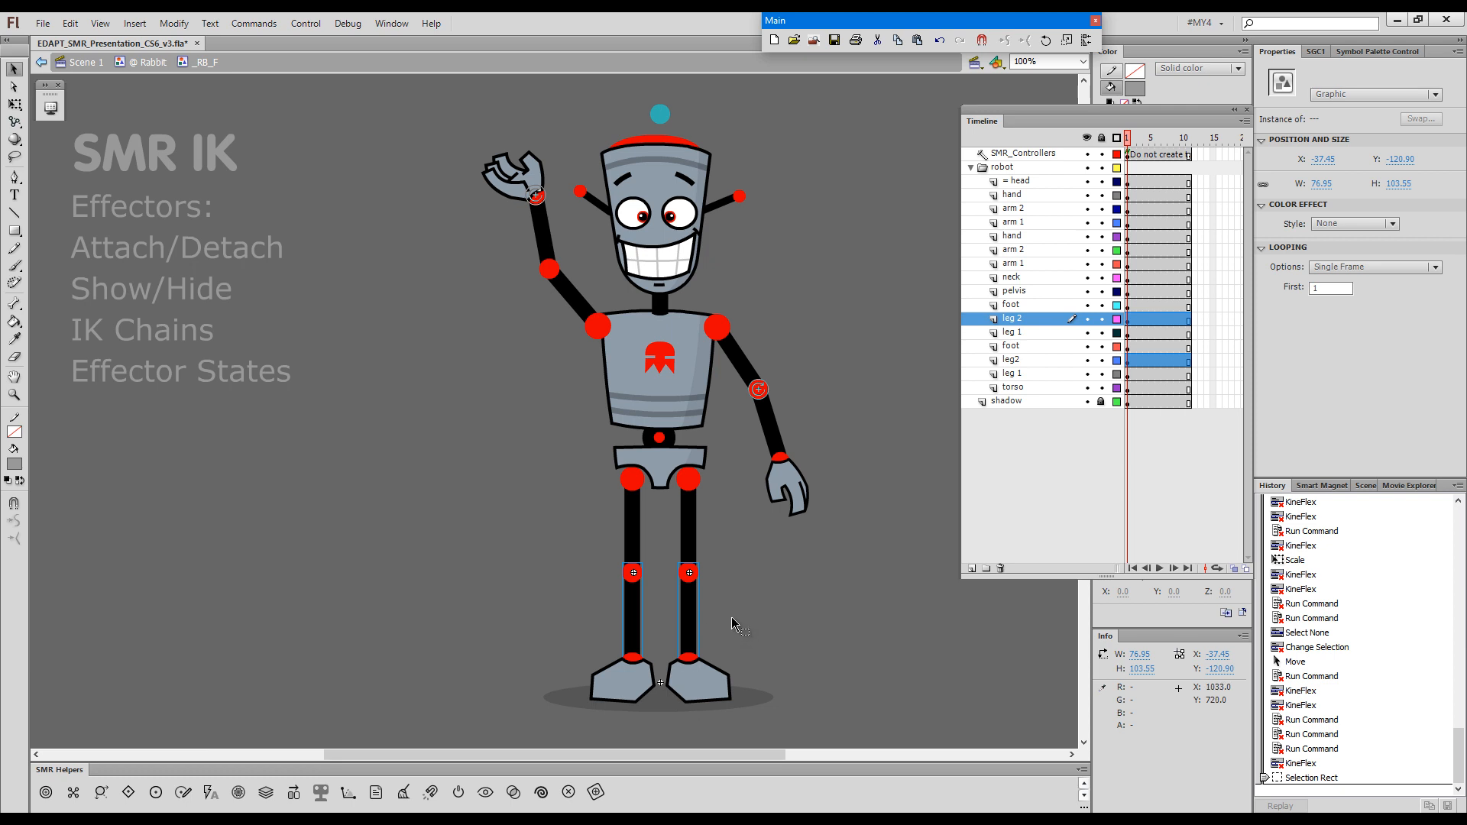
key(shift)
click(46, 794)
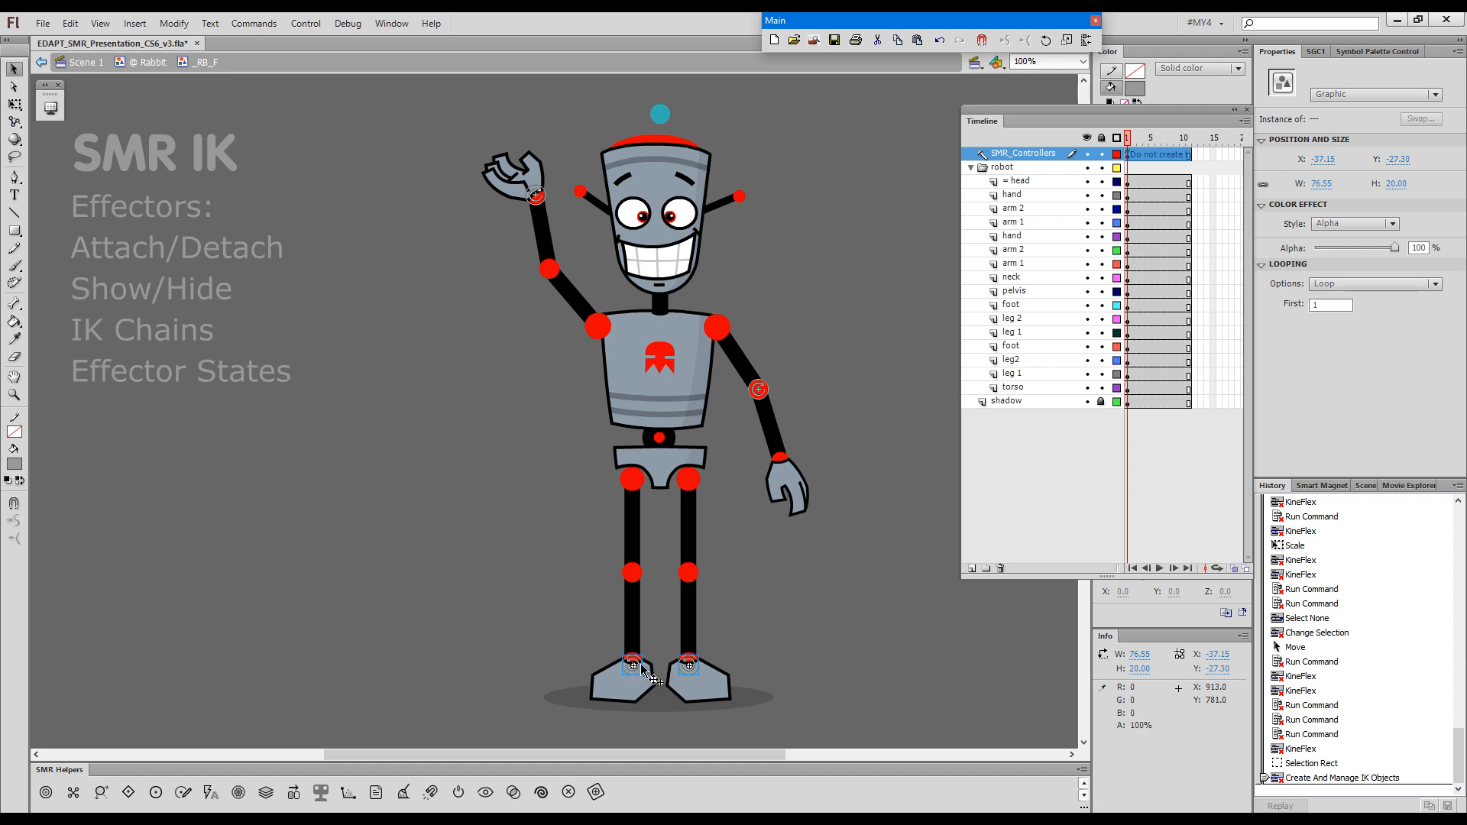
- Flip only the IK effector on the ankle below the lowered arm, reversing that leg's bend direction
click(745, 606)
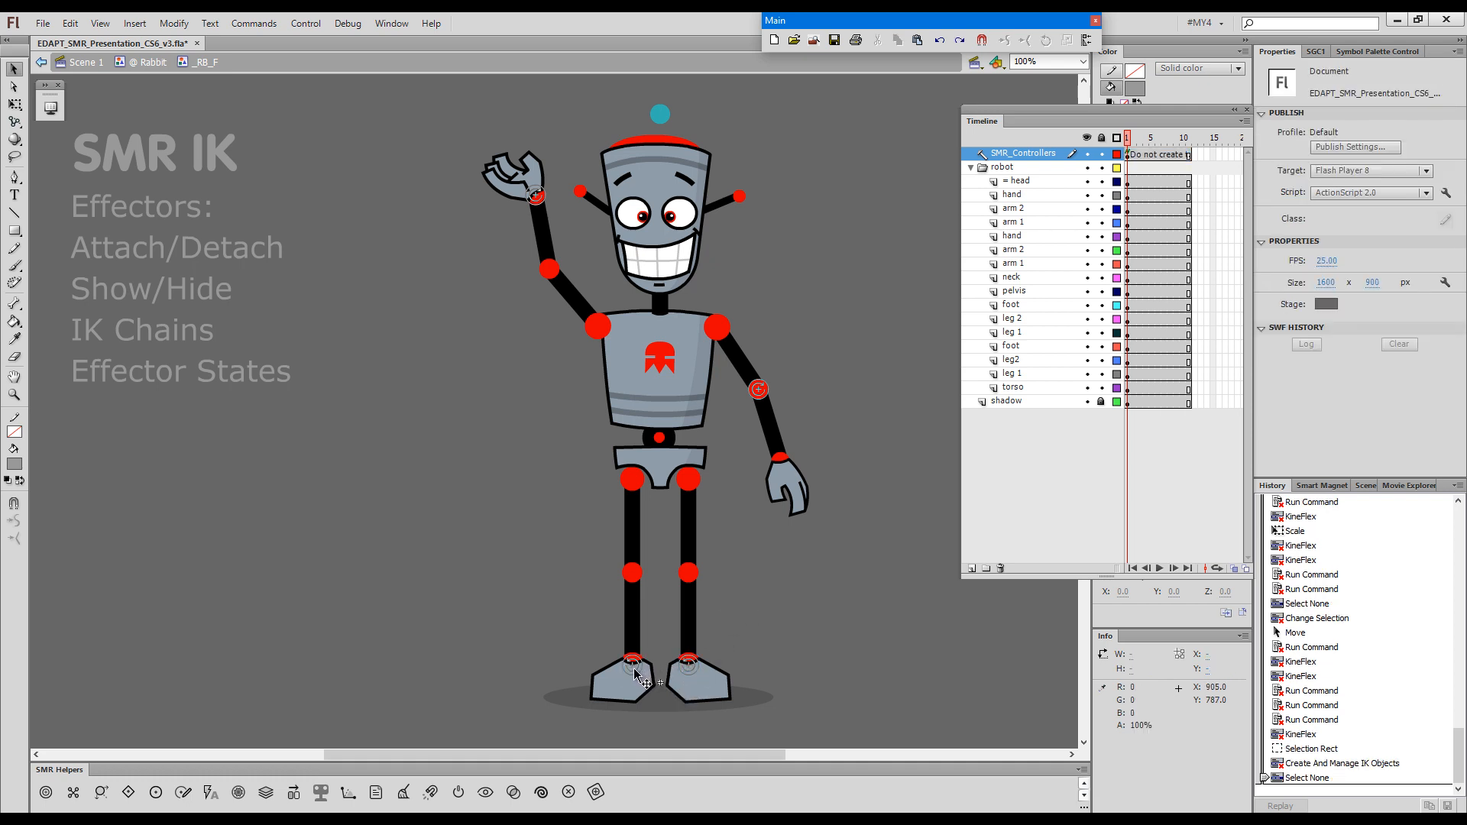
click(692, 668)
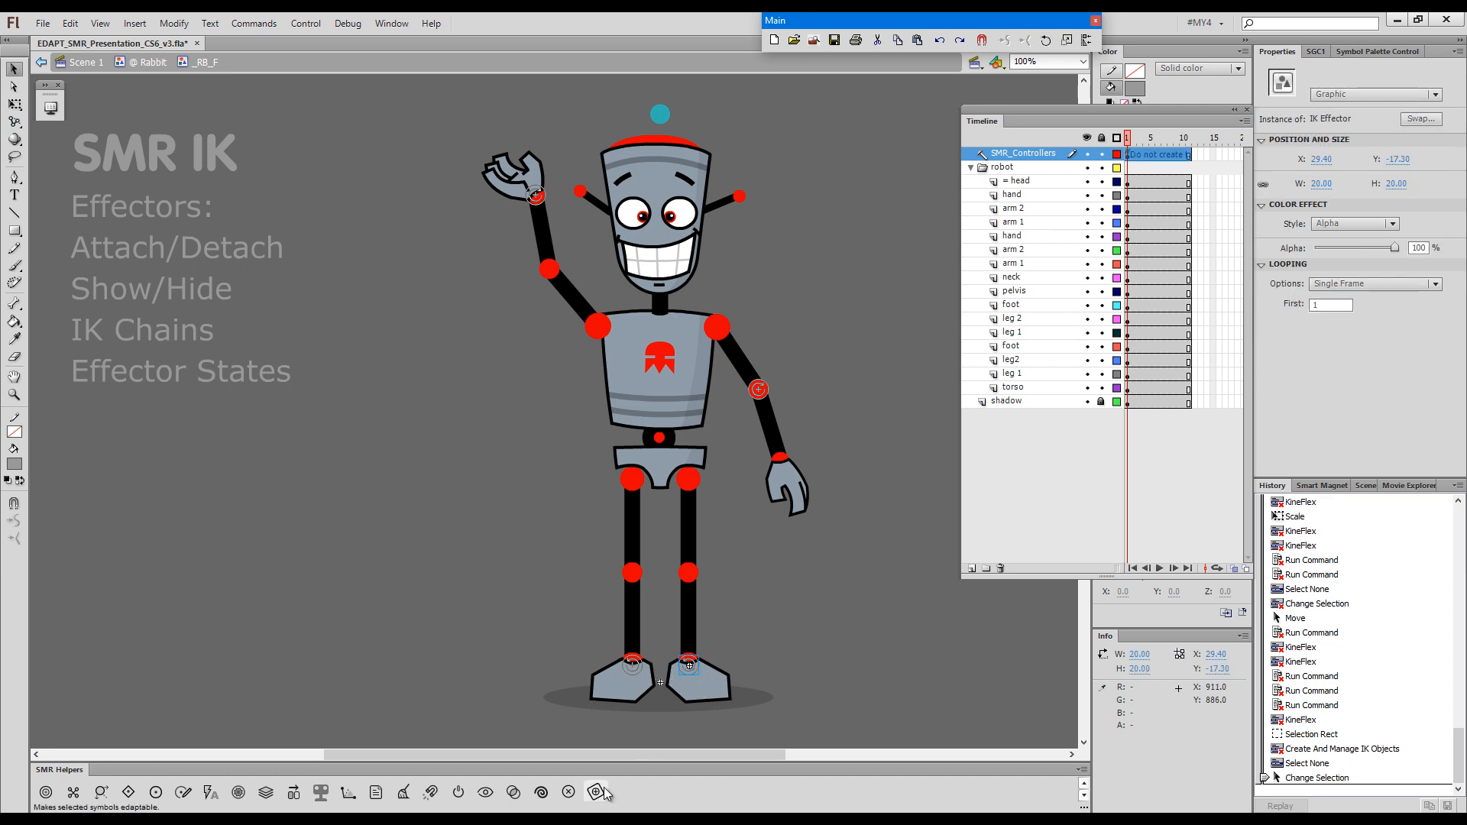
key(h)
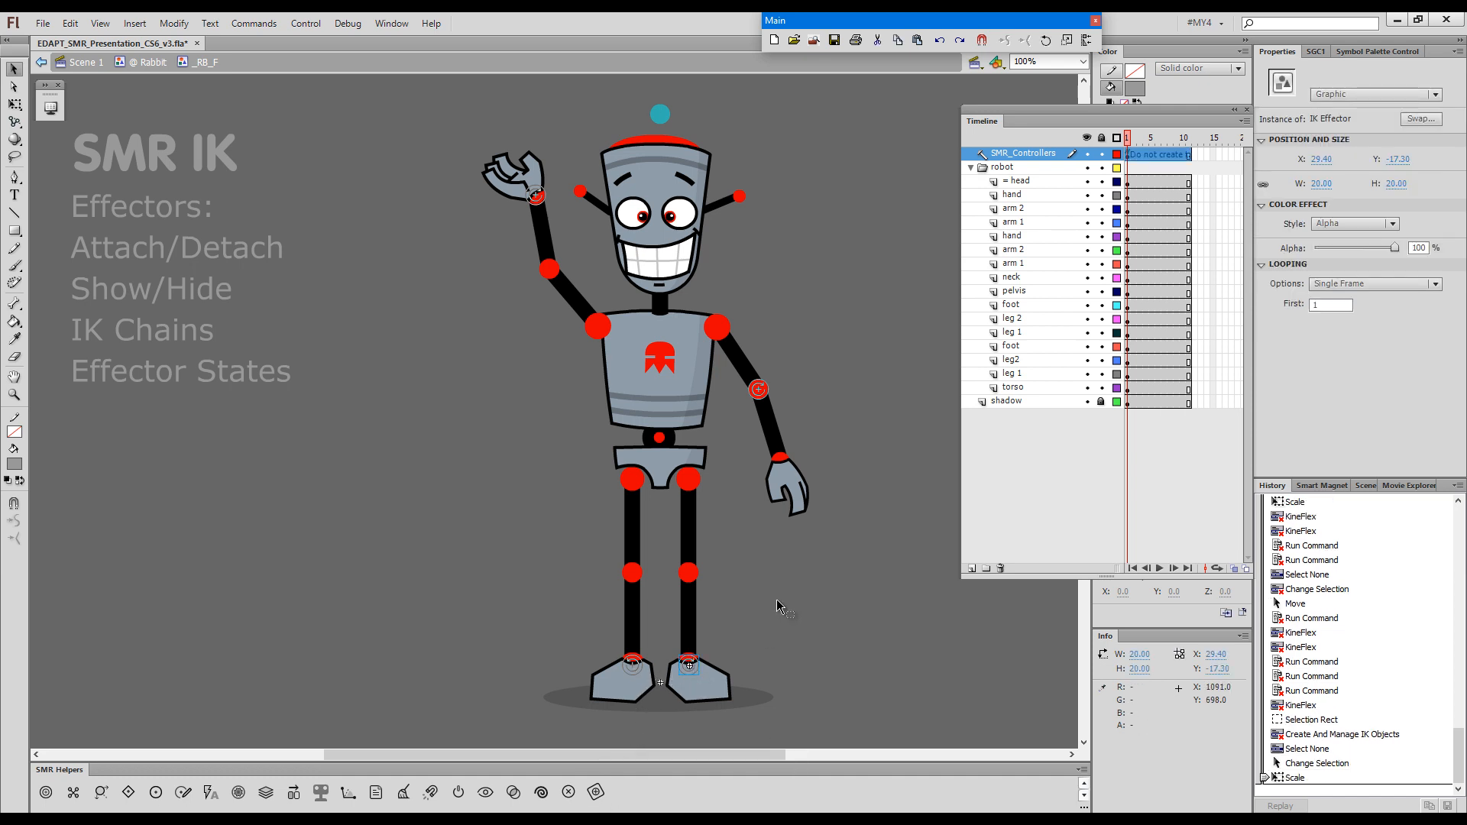
click(702, 717)
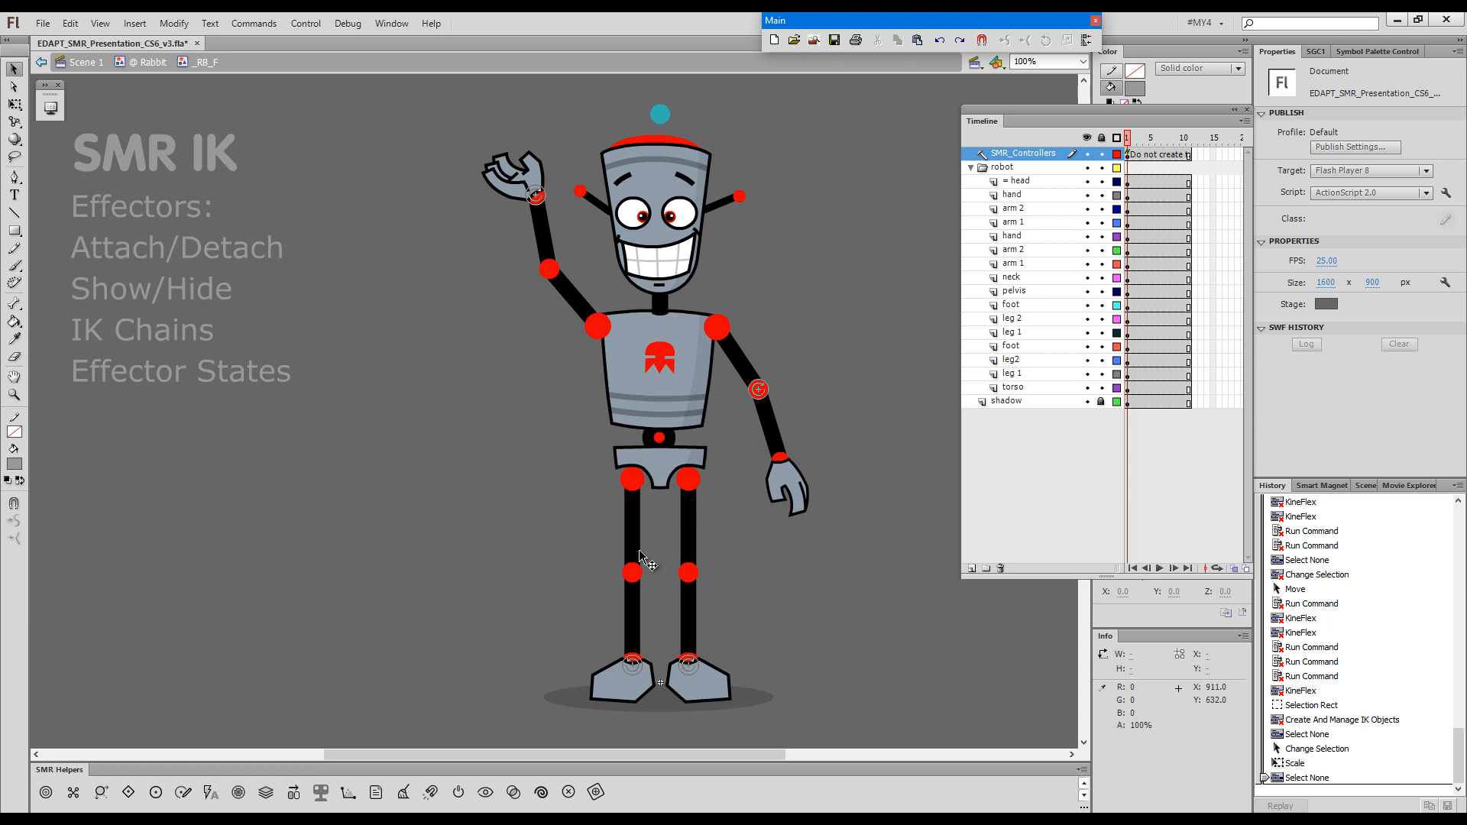
- Lower the pelvis with KineFlex so the knees bend outward while both feet stay planted
click(660, 483)
key(g)
key(shift)
mouse_move(663, 479)
mouse_down()
mouse_move(675, 550)
mouse_move(676, 495)
mouse_move(655, 563)
mouse_move(658, 527)
mouse_move(663, 572)
mouse_move(621, 497)
mouse_move(632, 459)
mouse_move(655, 563)
mouse_move(602, 495)
mouse_move(664, 479)
mouse_up()
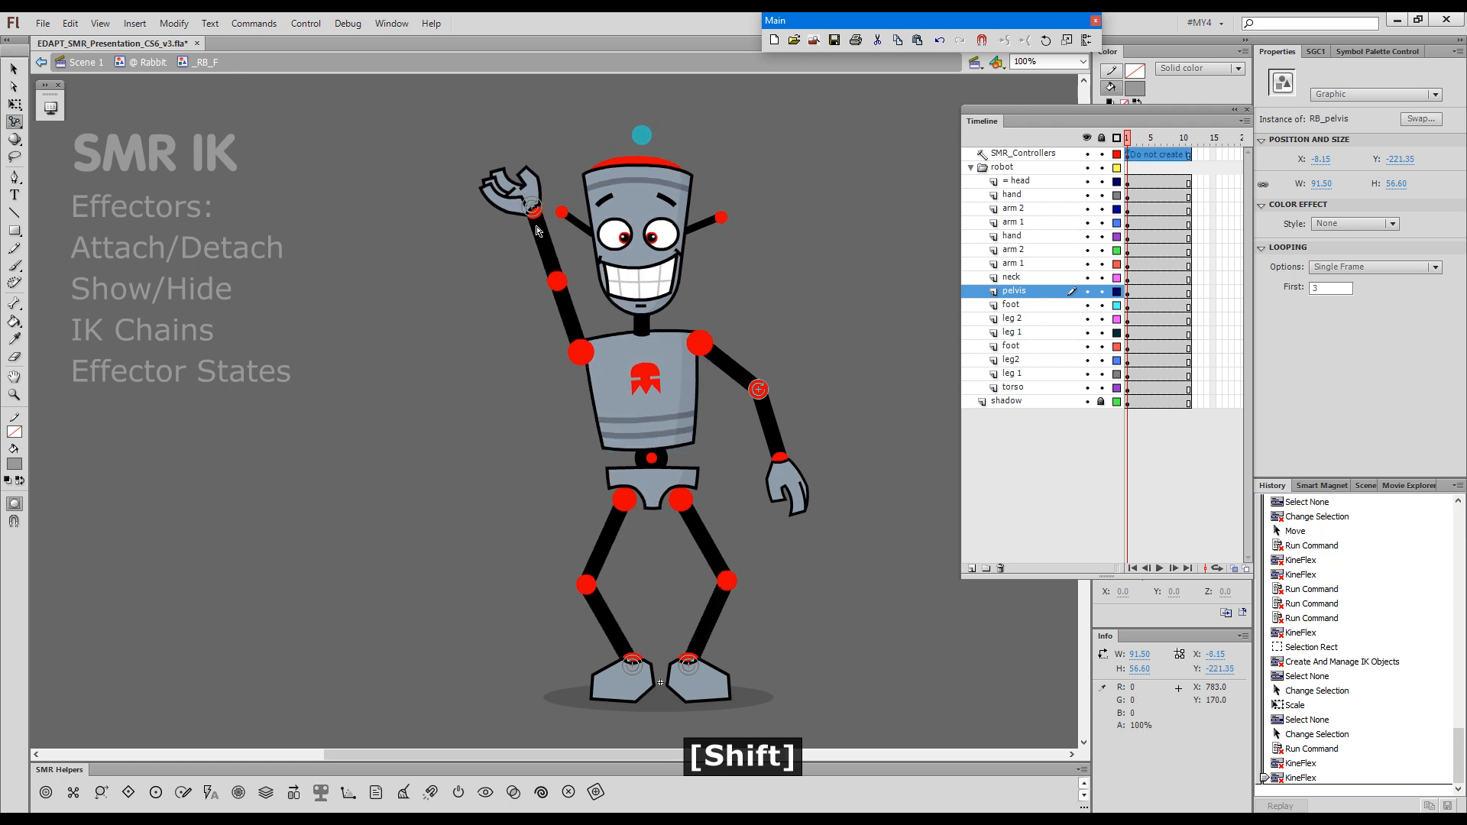
- Lower the waving hand by its effector, then adjust the pelvis and swing the torso with KineFlex
drag(532, 208, 485, 268)
mouse_move(643, 489)
mouse_down()
mouse_move(613, 521)
mouse_move(682, 528)
mouse_move(637, 462)
mouse_move(628, 535)
mouse_move(650, 527)
mouse_move(625, 510)
mouse_move(645, 497)
mouse_move(643, 472)
mouse_up()
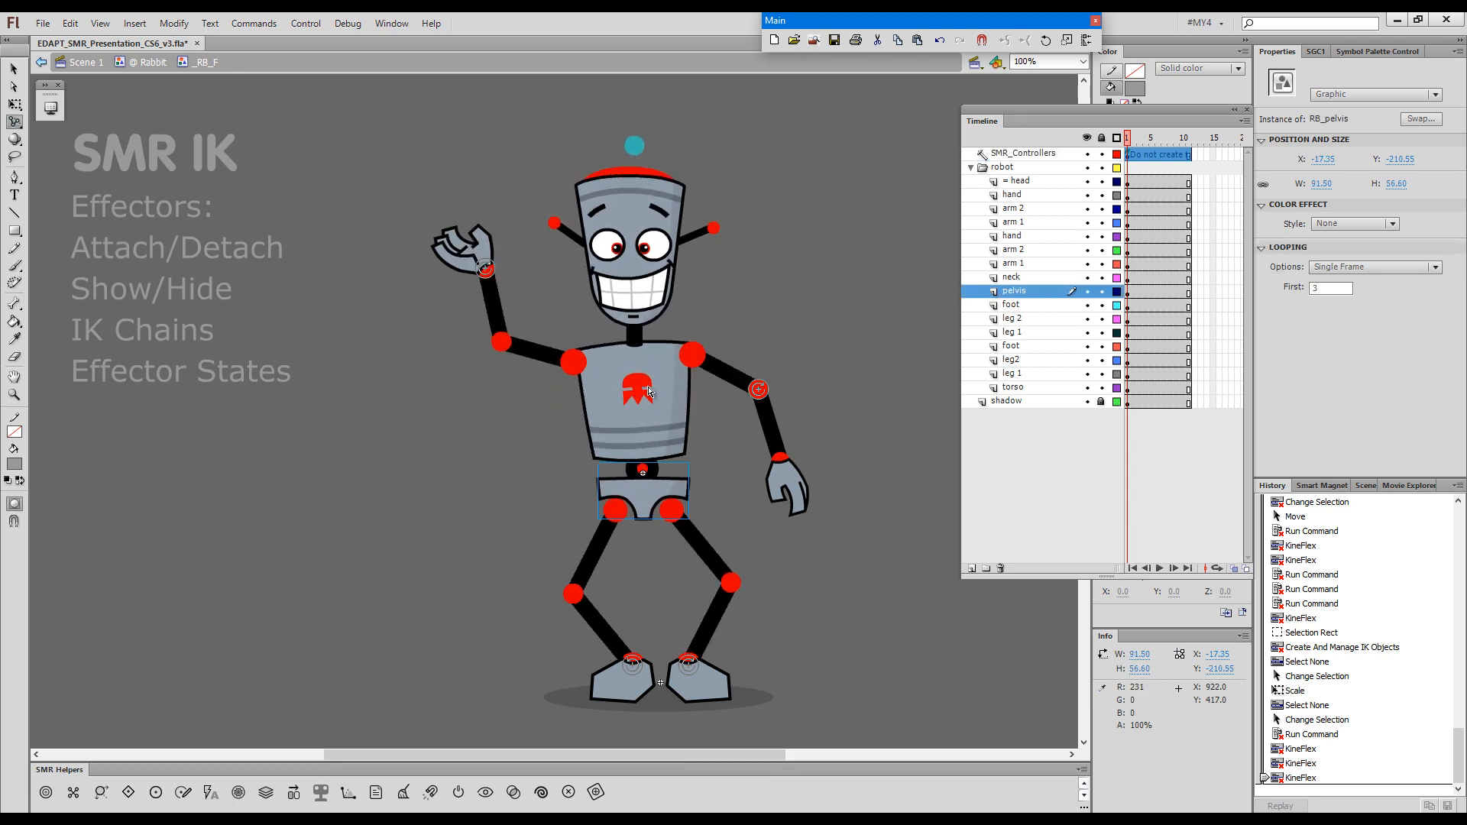
drag(642, 389, 613, 402)
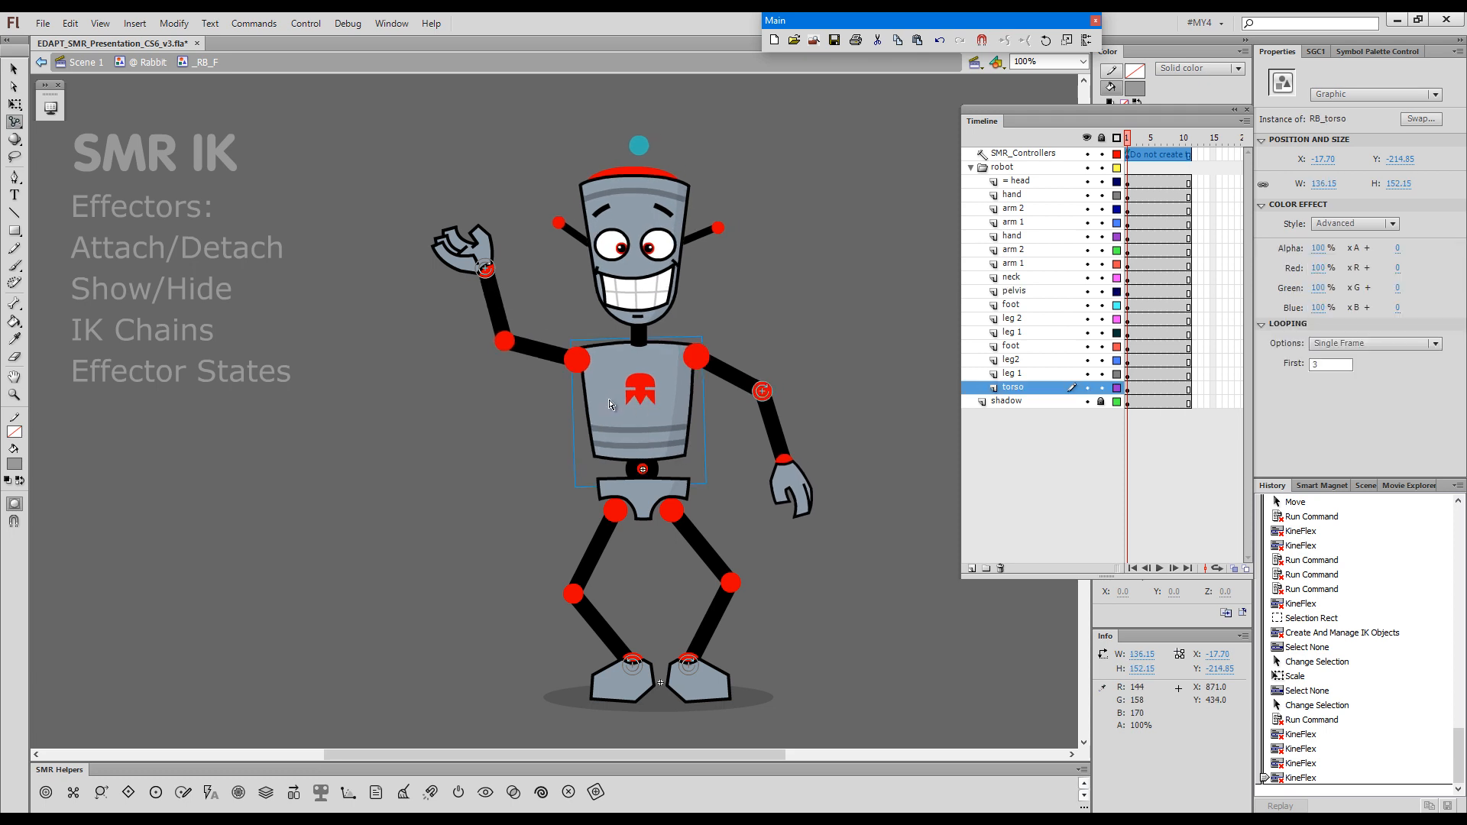
- Tilt the torso, pull the waving hand's effector far beyond the arm's reach, and snap it back onto the wrist
click(859, 295)
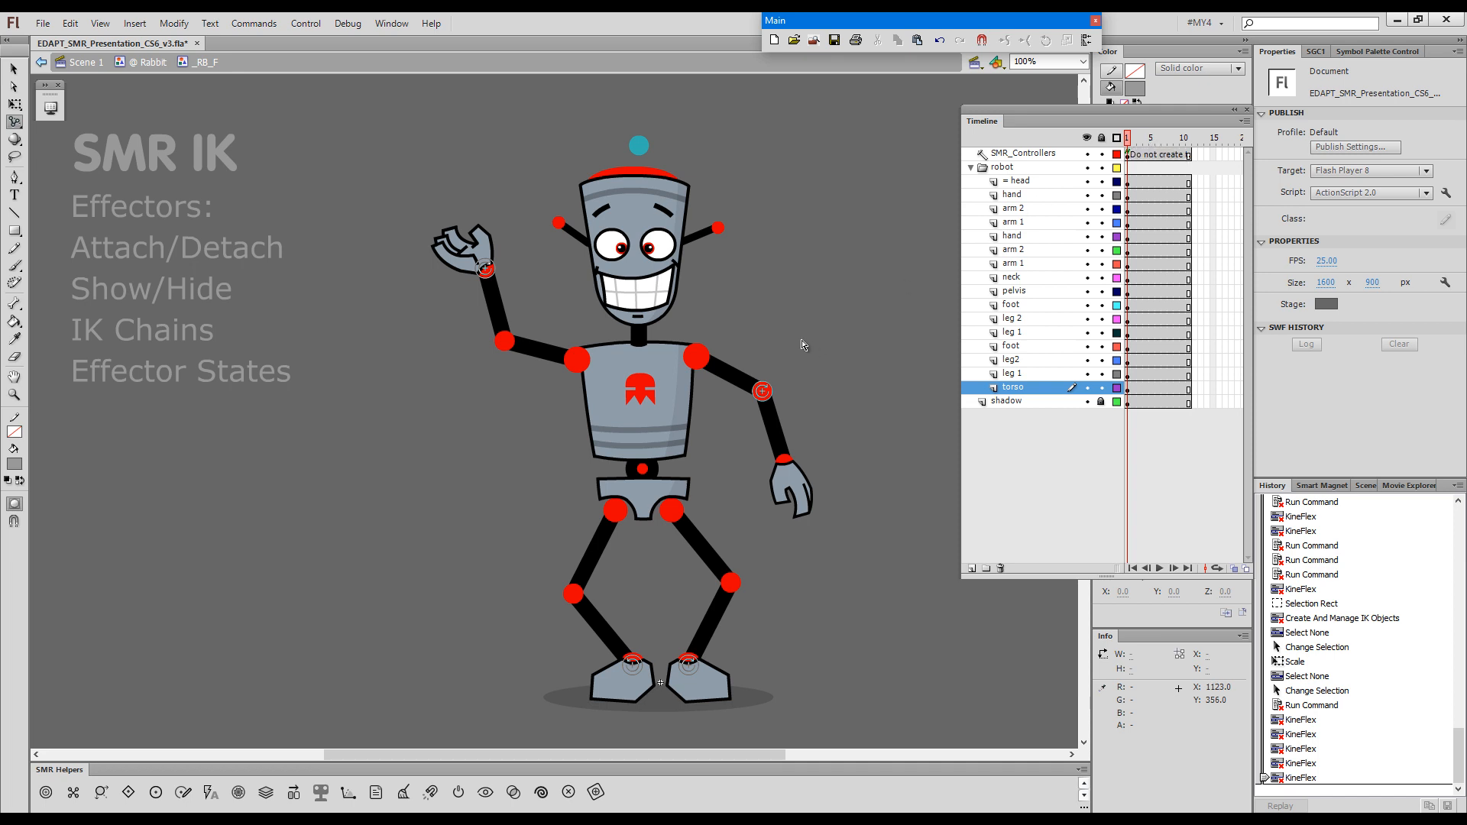
mouse_move(764, 397)
mouse_down()
mouse_move(798, 393)
mouse_move(777, 393)
mouse_up()
drag(494, 265, 342, 127)
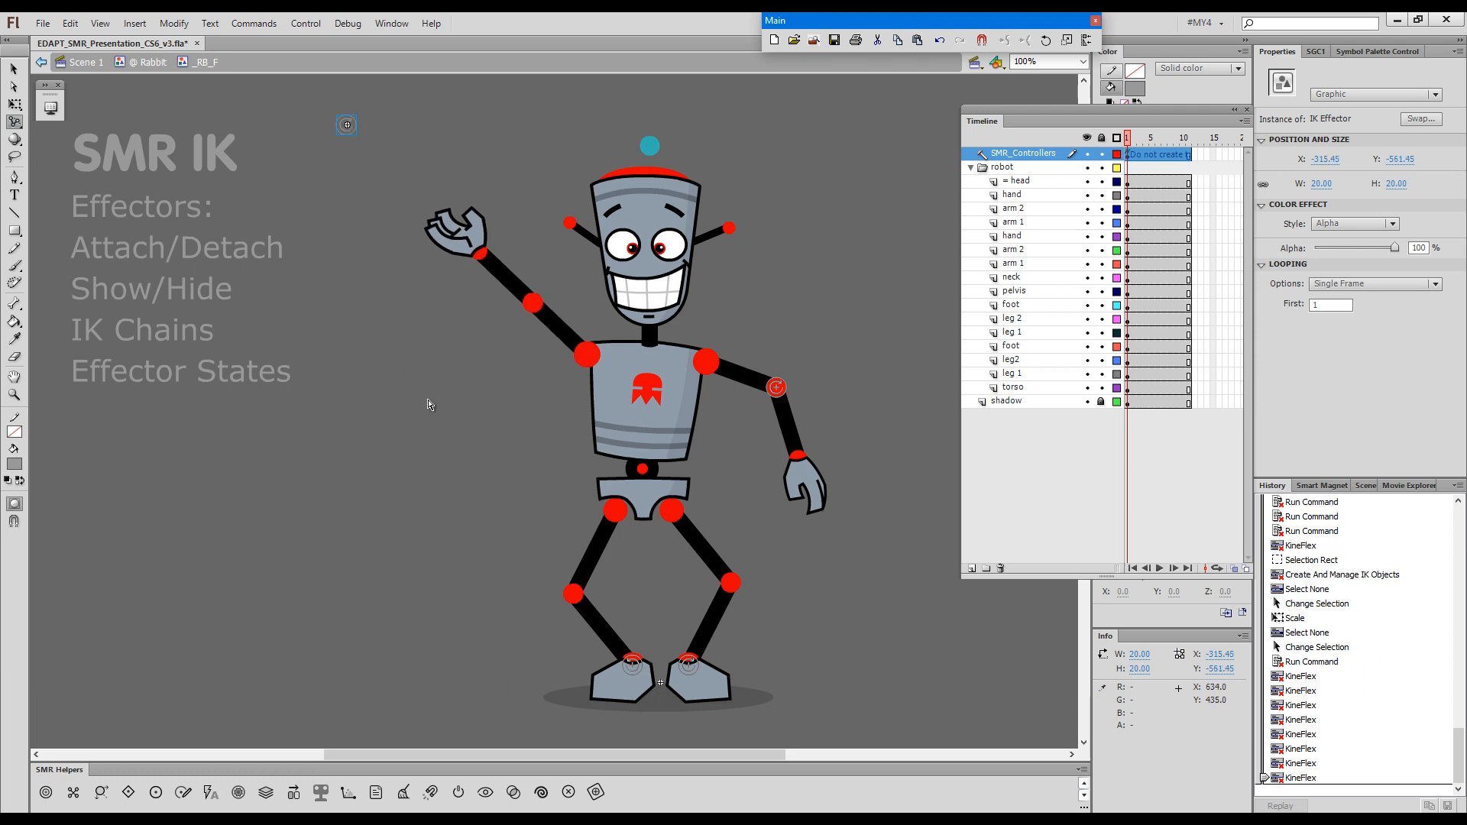
key(grave)
click(413, 504)
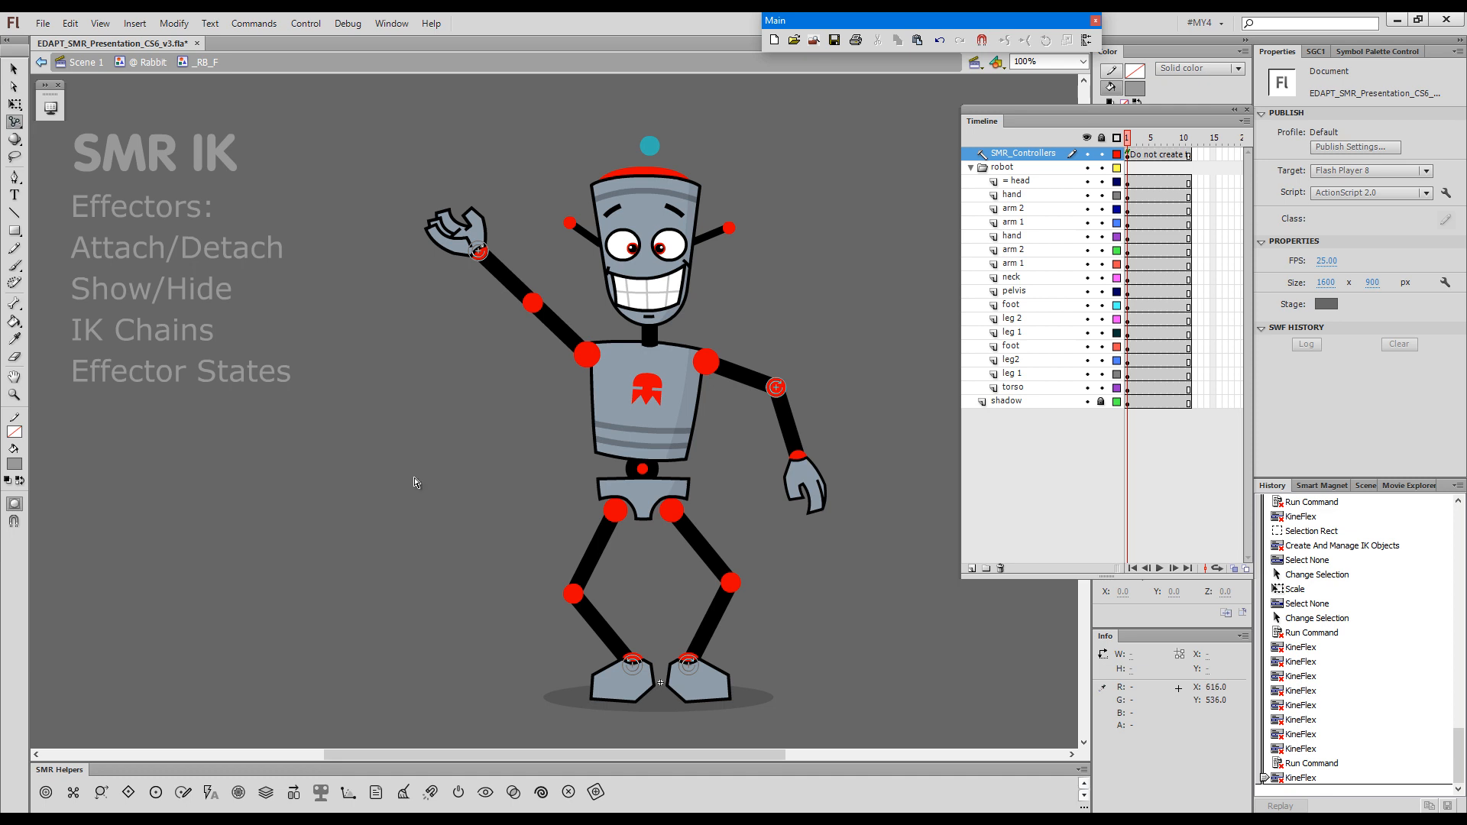
- Hide and reshow the SMR_Controllers layer, then cycle the effectors' transparency back to full visibility
key(F1)
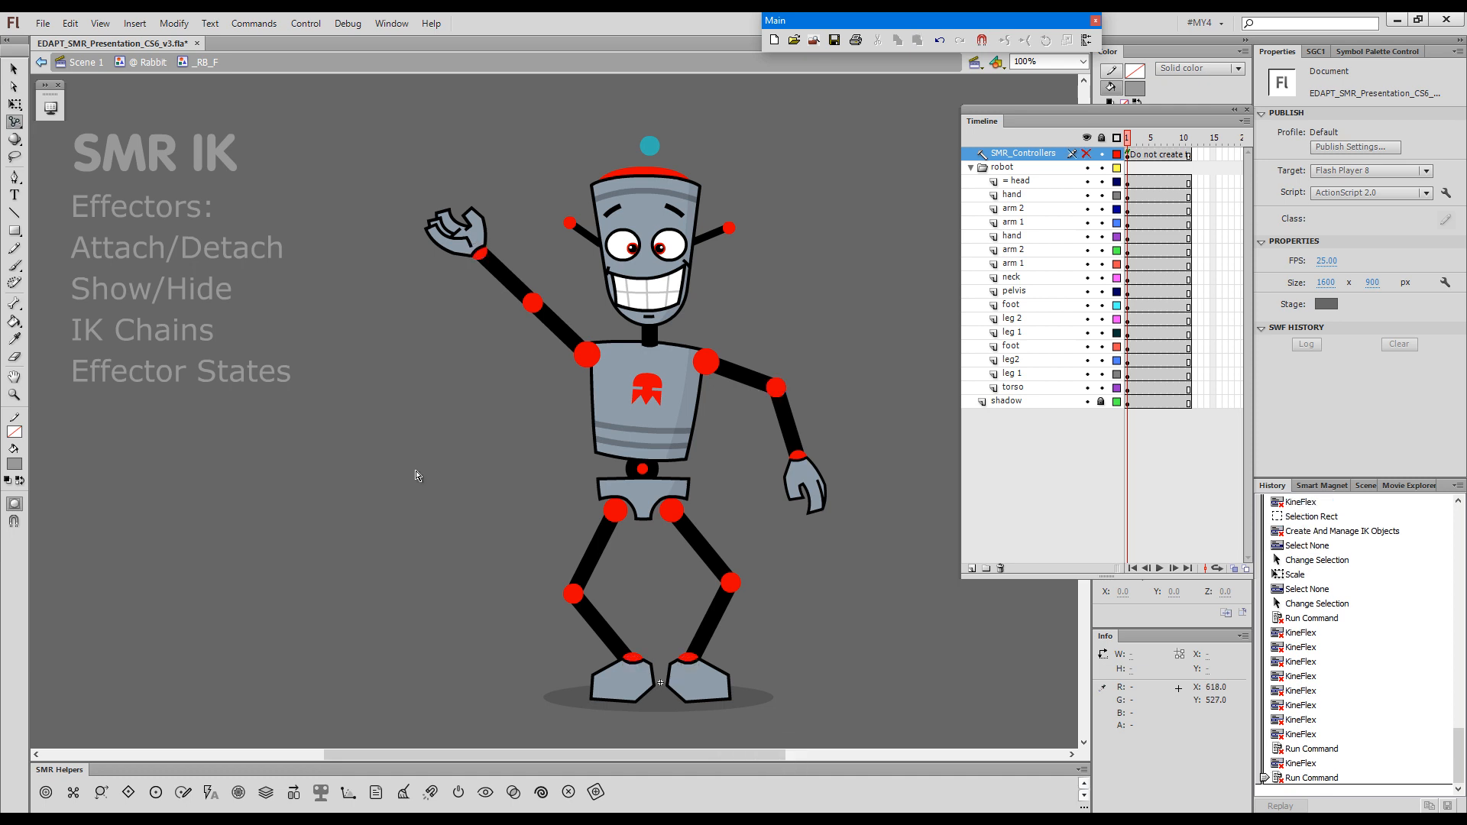
key(F1)
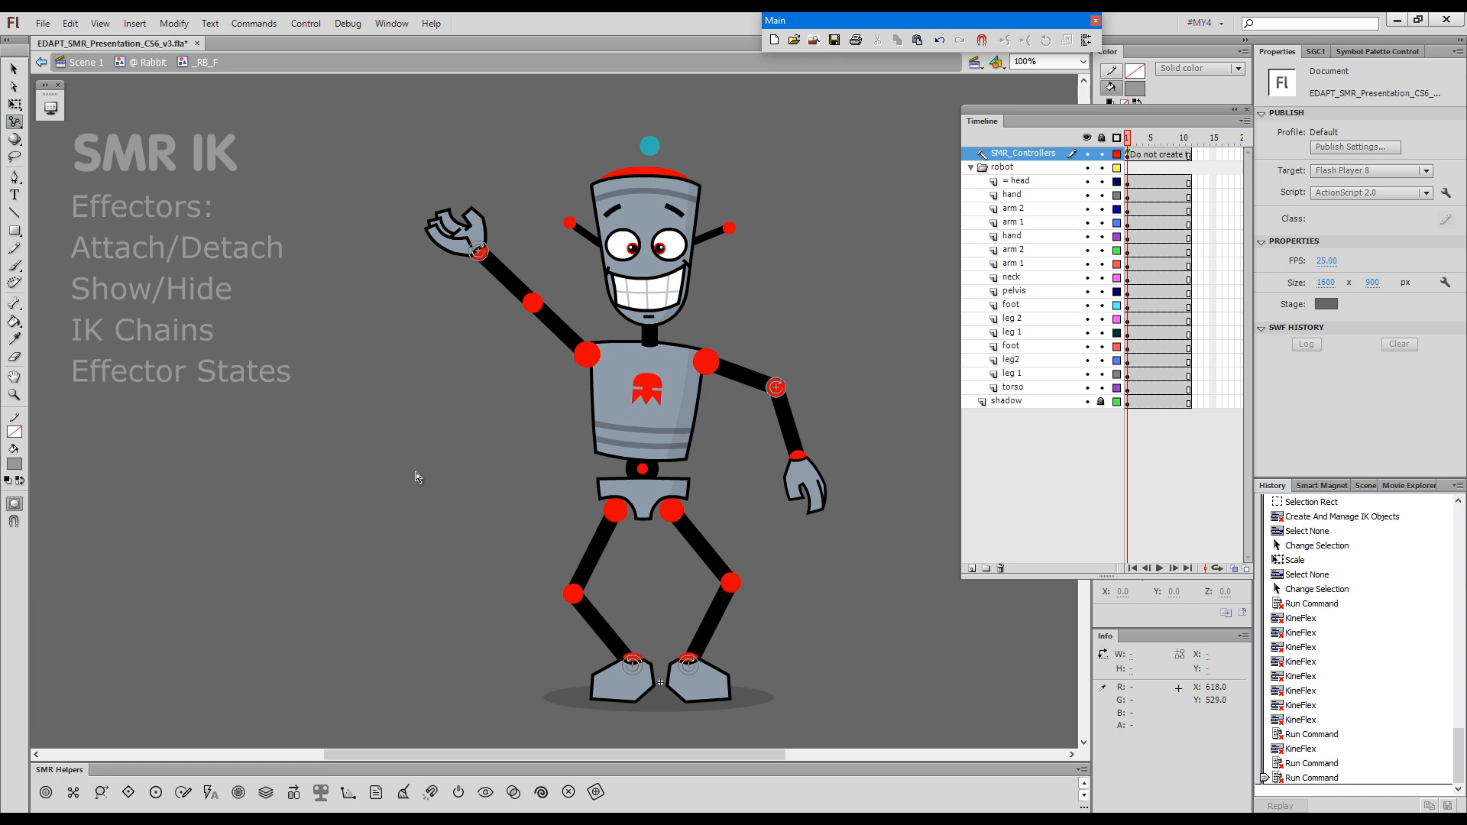
key(ctrl+F1)
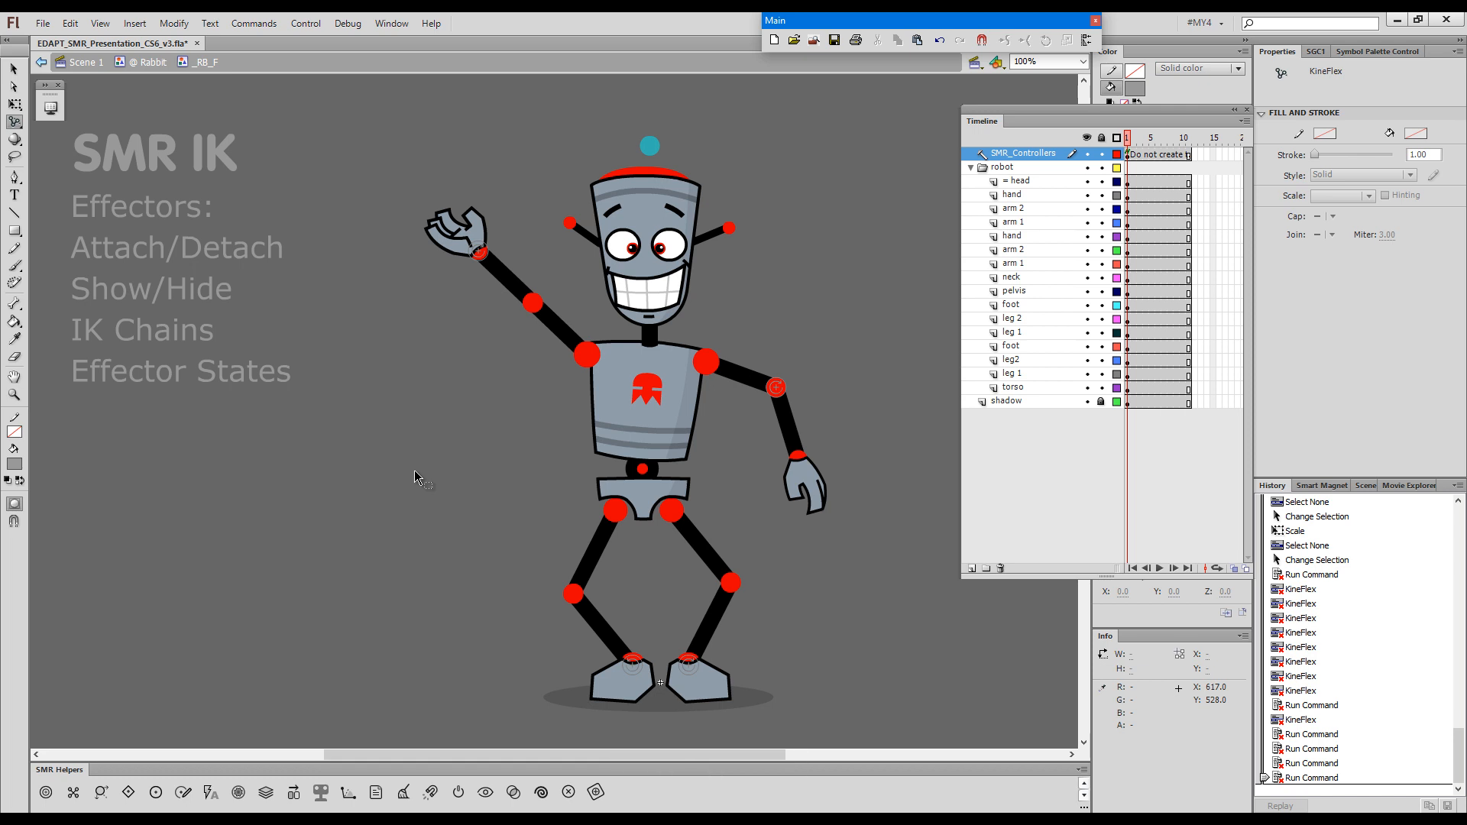
key(ctrl+F1)
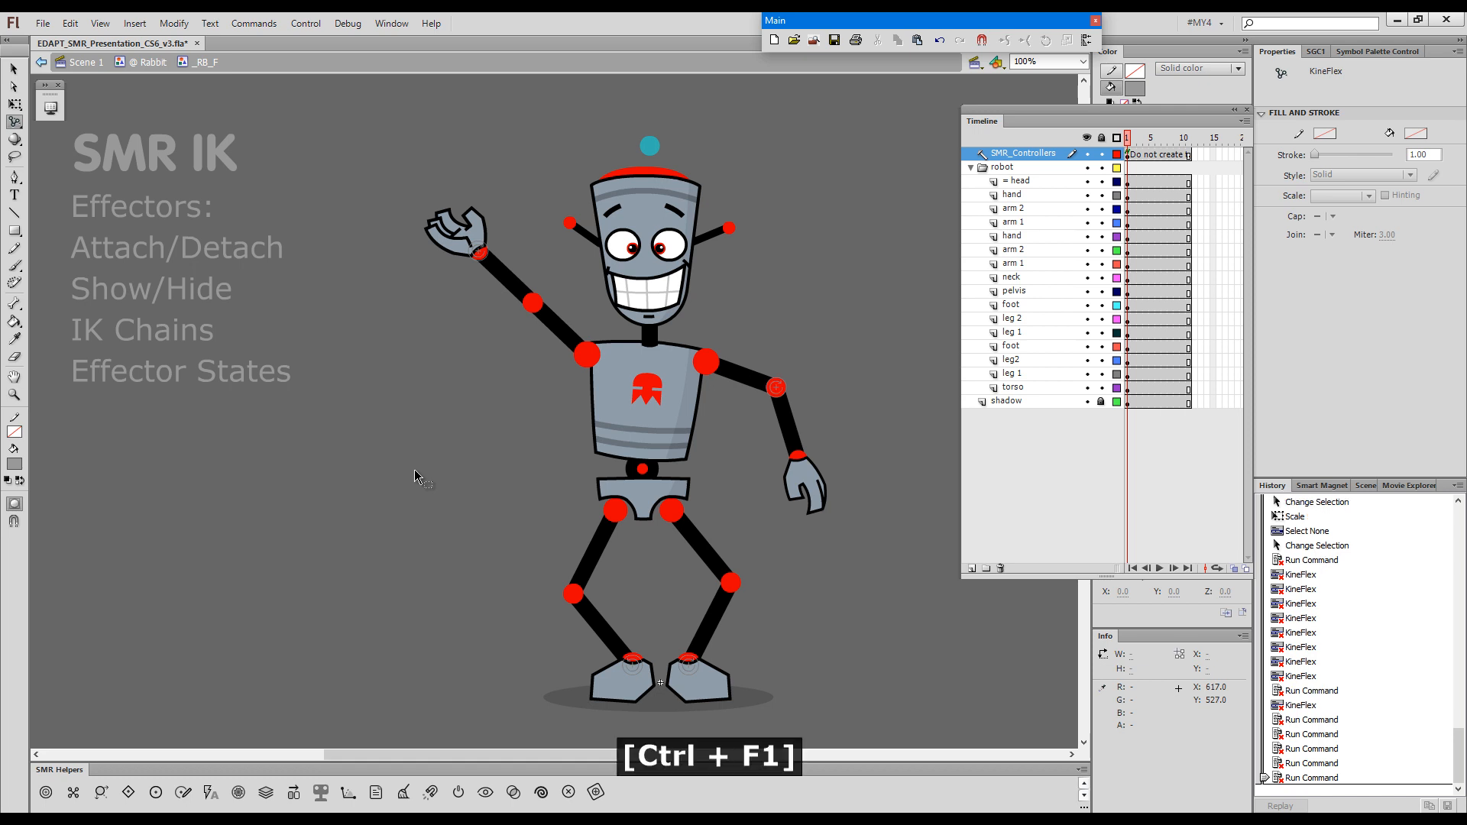
key(ctrl+F1)
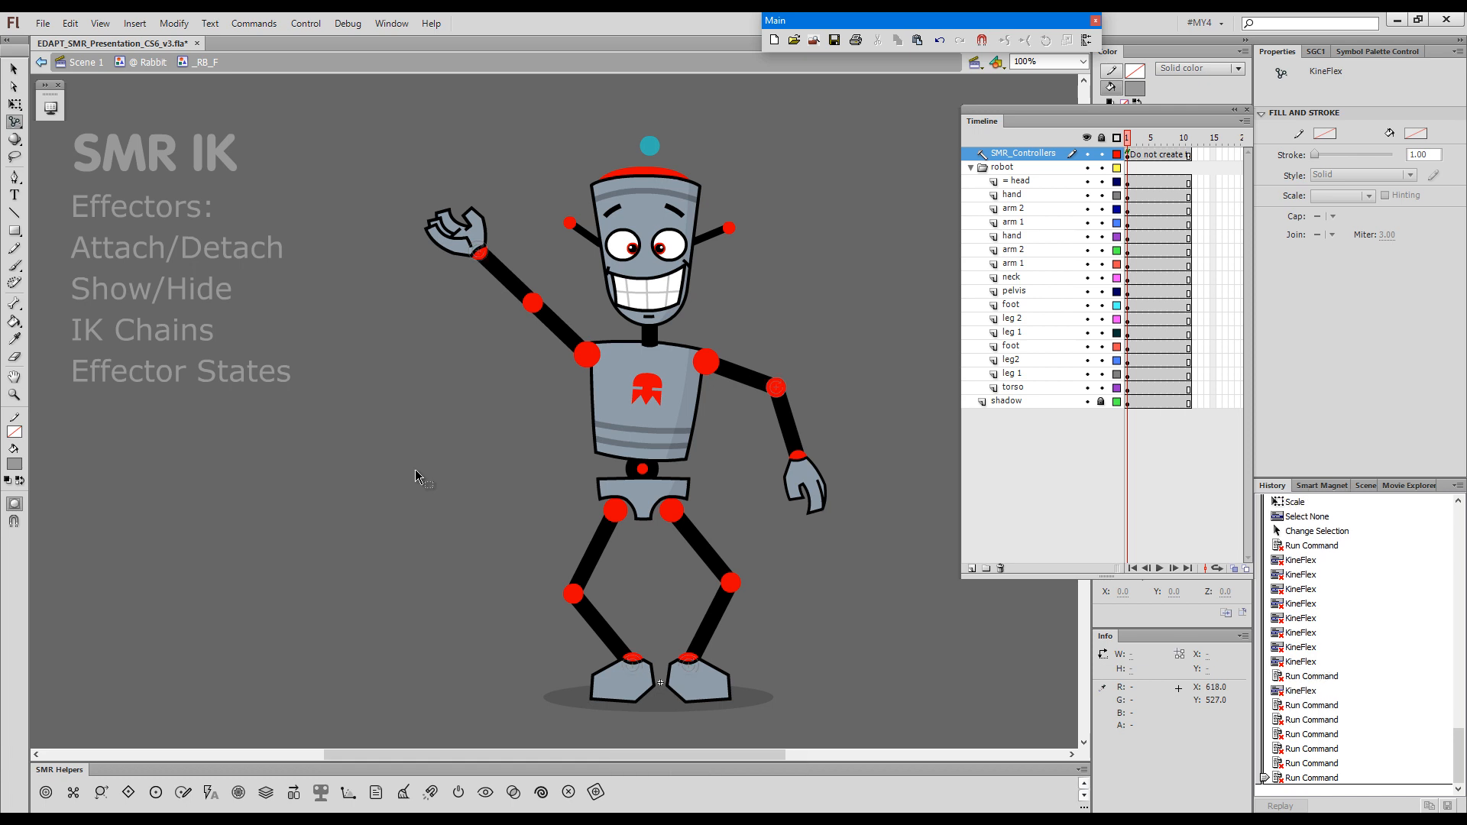
key(ctrl+F1)
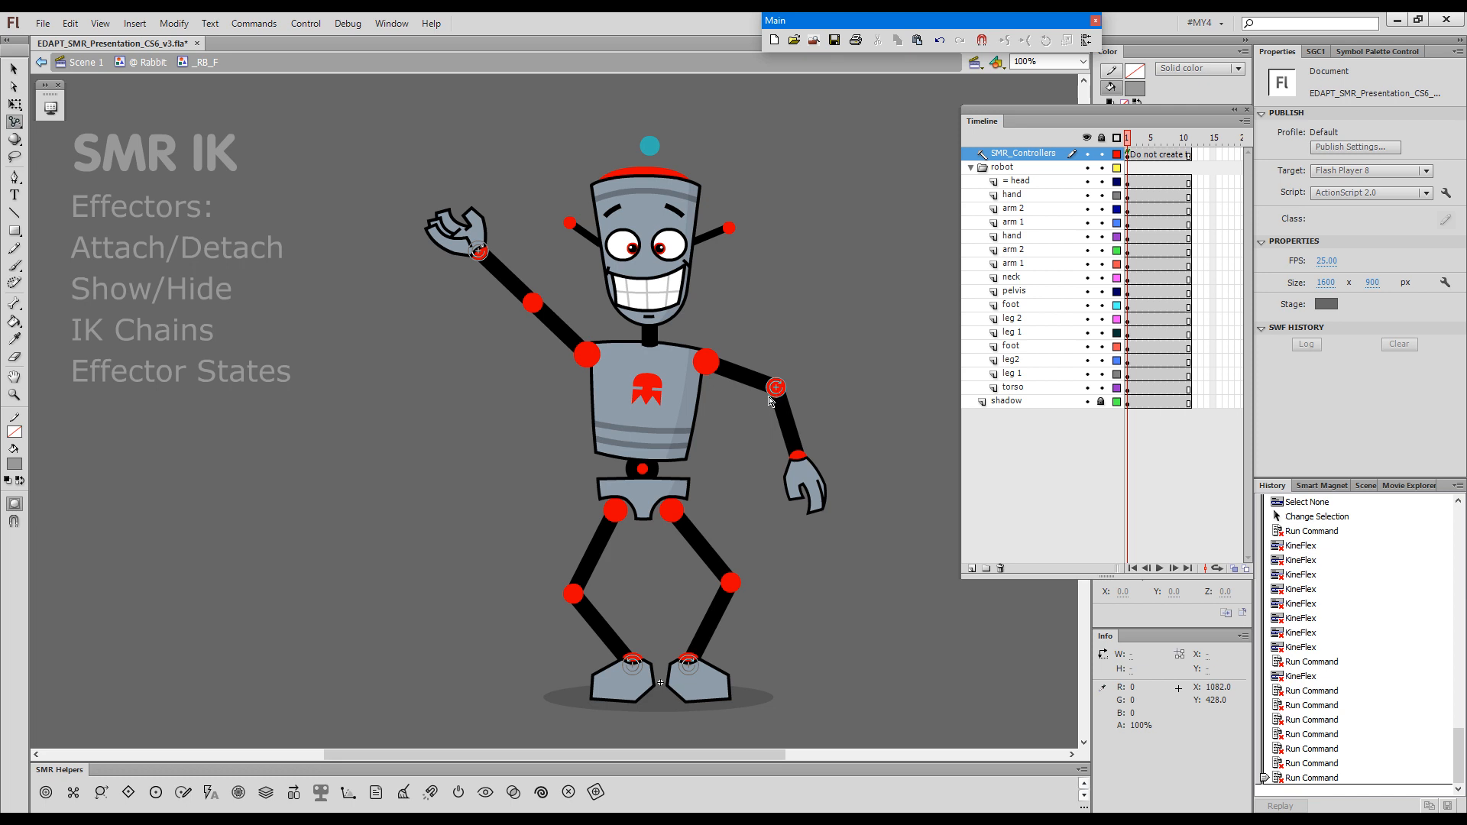
- Switch the ankle effector below the waving arm to state 2, then raise the pelvis and lift that foot
key(shift)
alt+shift+click(633, 671)
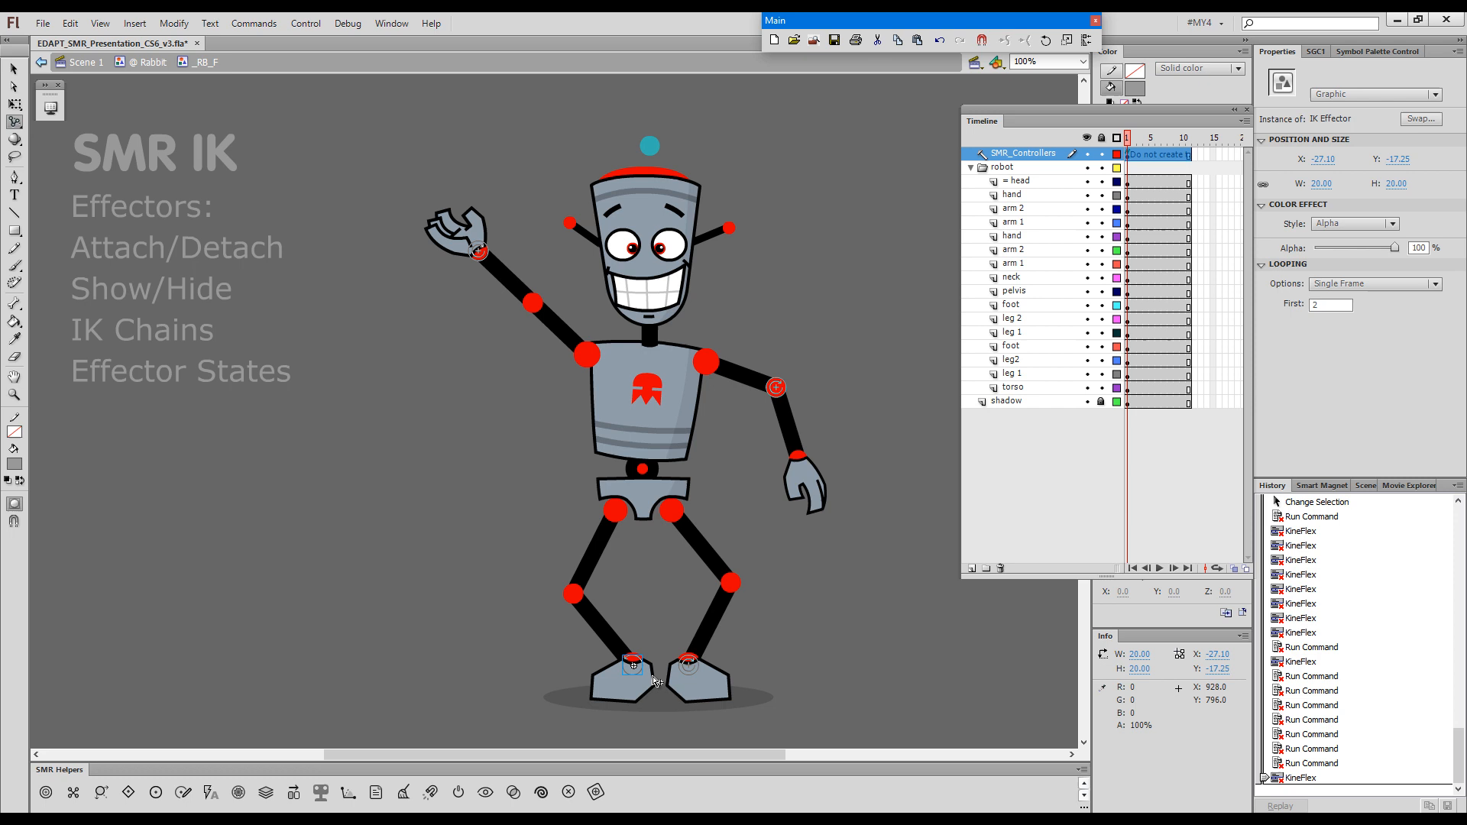
drag(645, 498, 644, 464)
drag(633, 647, 635, 569)
- Switch the waving wrist's effector to state 2 and swing the torso so the hand follows it
alt+shift+click(479, 251)
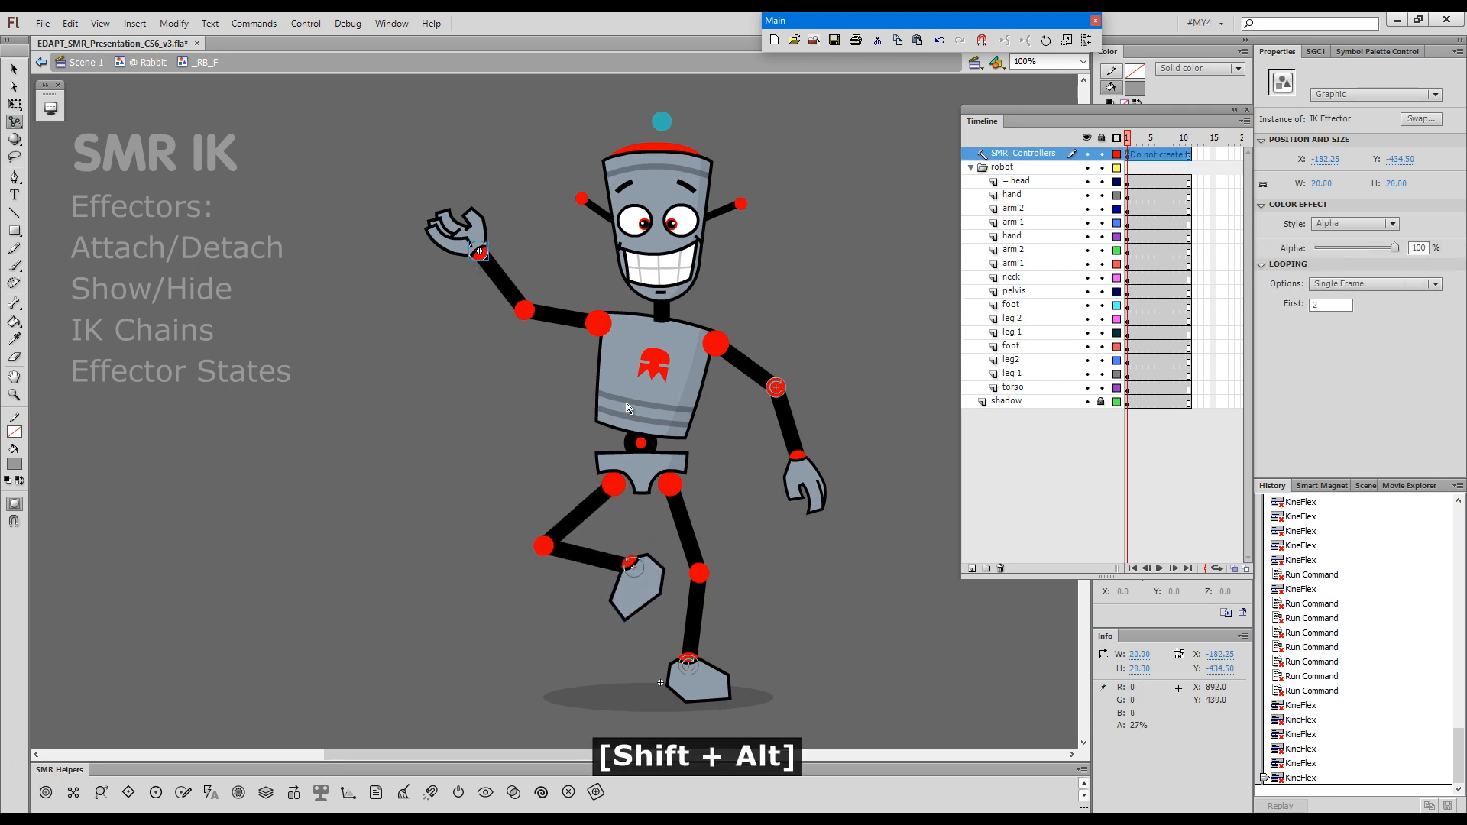
mouse_move(657, 358)
mouse_down()
mouse_move(673, 366)
mouse_move(611, 365)
mouse_move(674, 379)
mouse_move(611, 346)
mouse_move(666, 358)
mouse_move(651, 362)
mouse_up()
- Add an IK effector at the lowered arm's wrist from its forearm and flip the bend direction
click(783, 436)
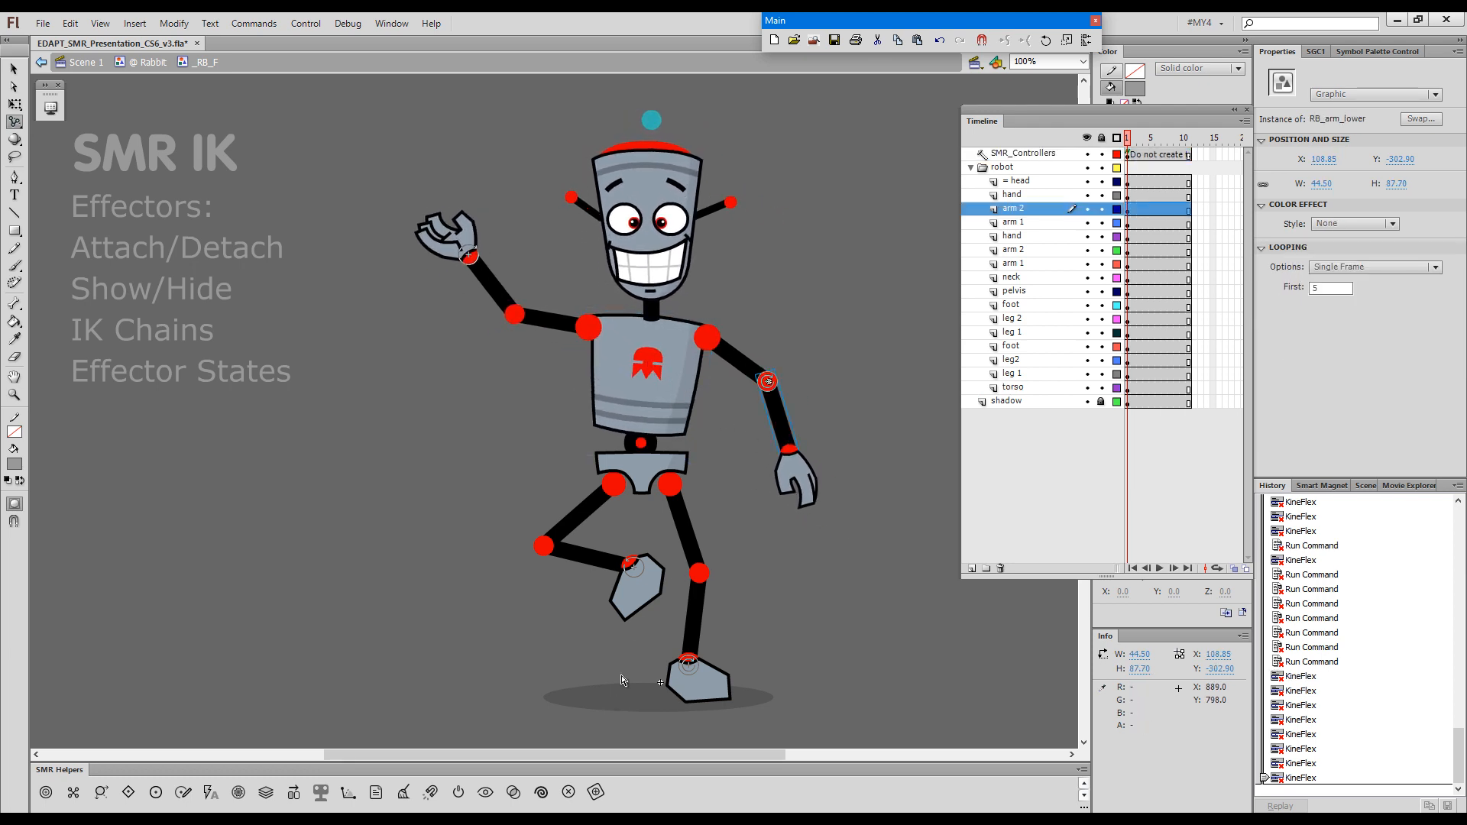
key(shift+F1)
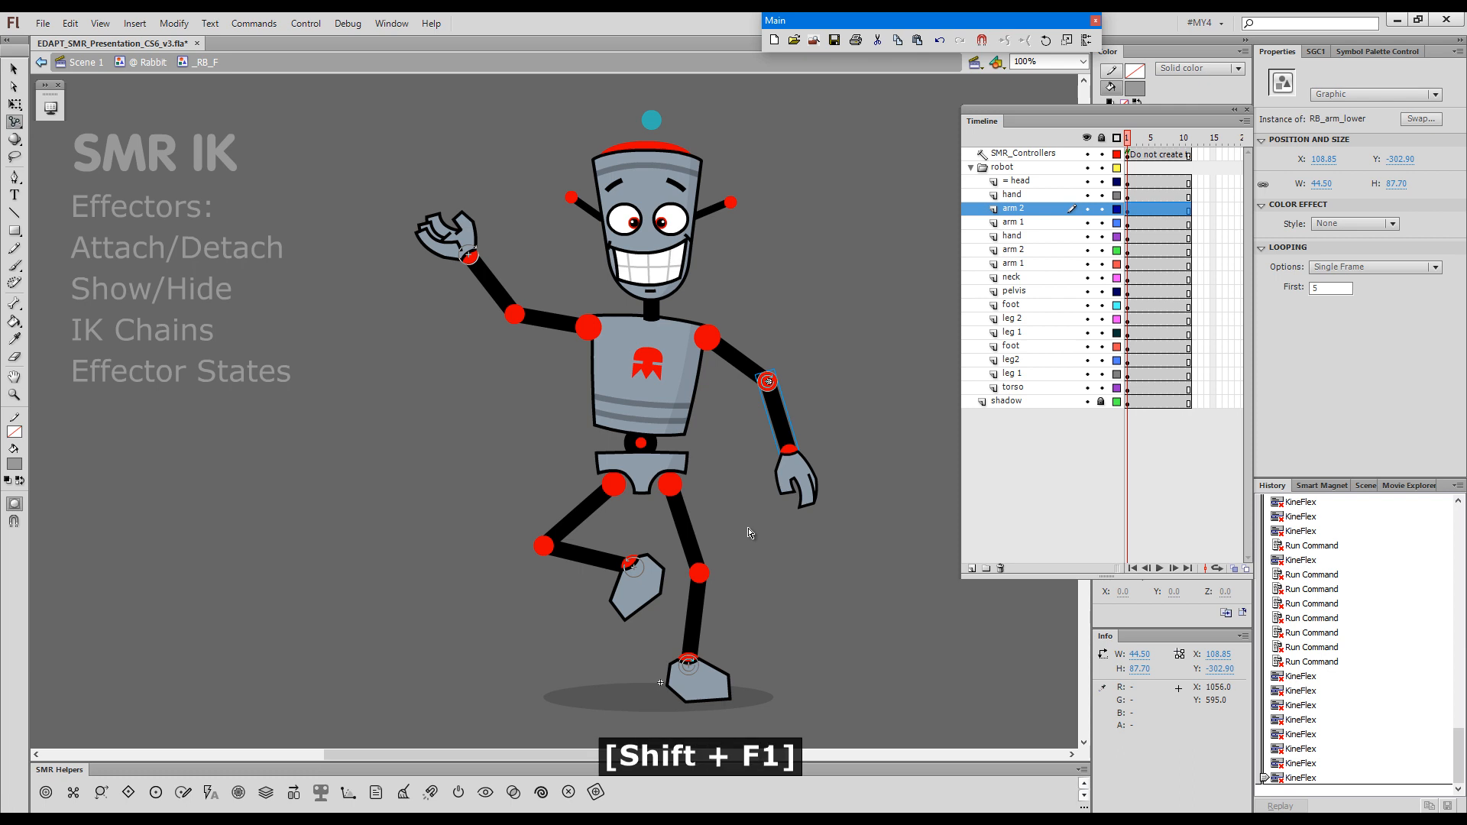
key(h)
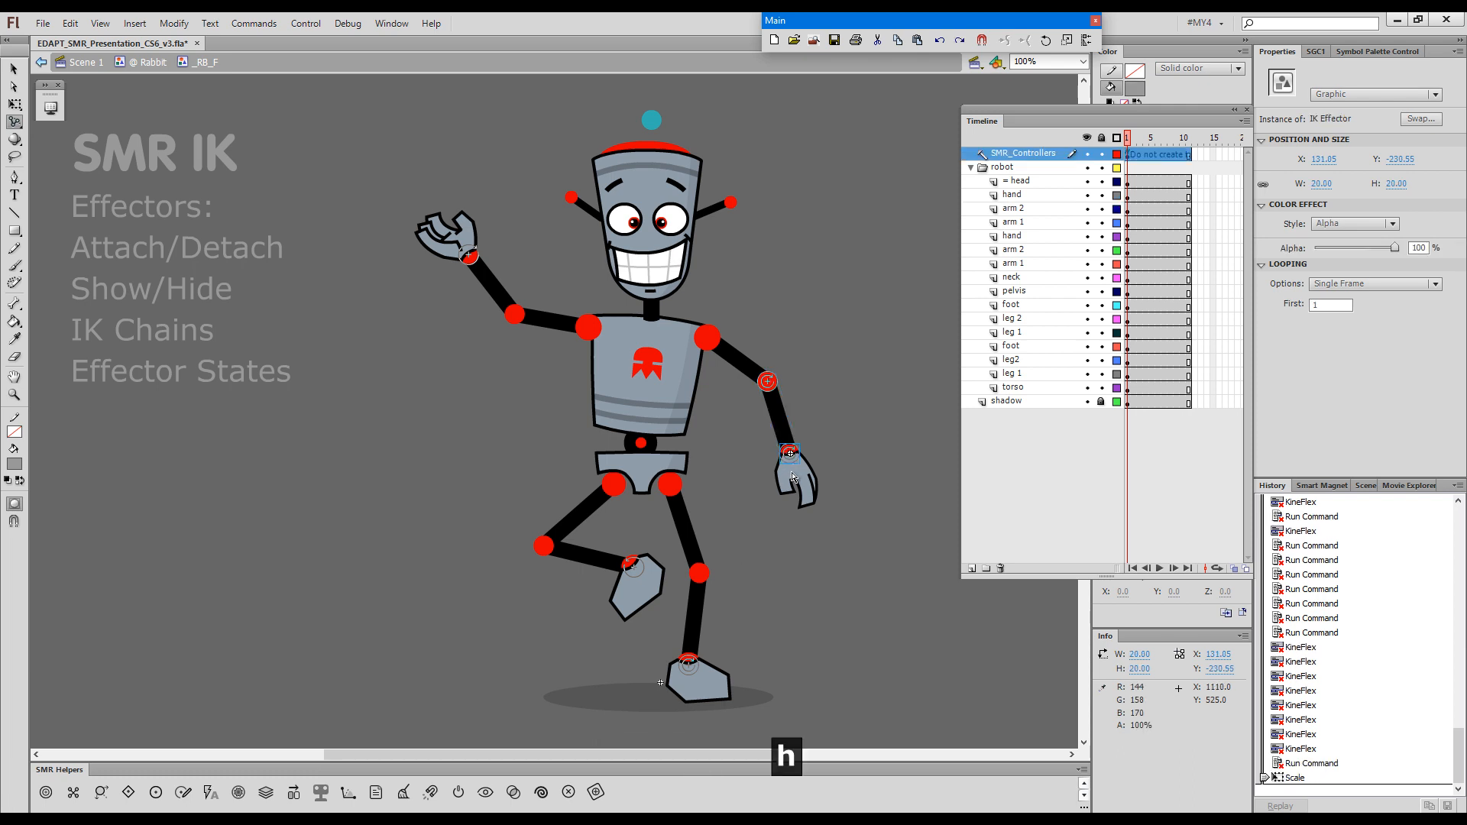
- Move the torso, select and deselect its whole chain with head and arms, and snap the IK effectors back onto their joints
mouse_move(656, 370)
mouse_down()
mouse_move(670, 387)
mouse_move(647, 394)
mouse_move(671, 406)
mouse_move(680, 364)
mouse_move(657, 397)
mouse_move(683, 420)
mouse_move(684, 378)
mouse_move(668, 414)
mouse_move(653, 414)
mouse_move(659, 387)
mouse_up()
key(shift)
key(1)
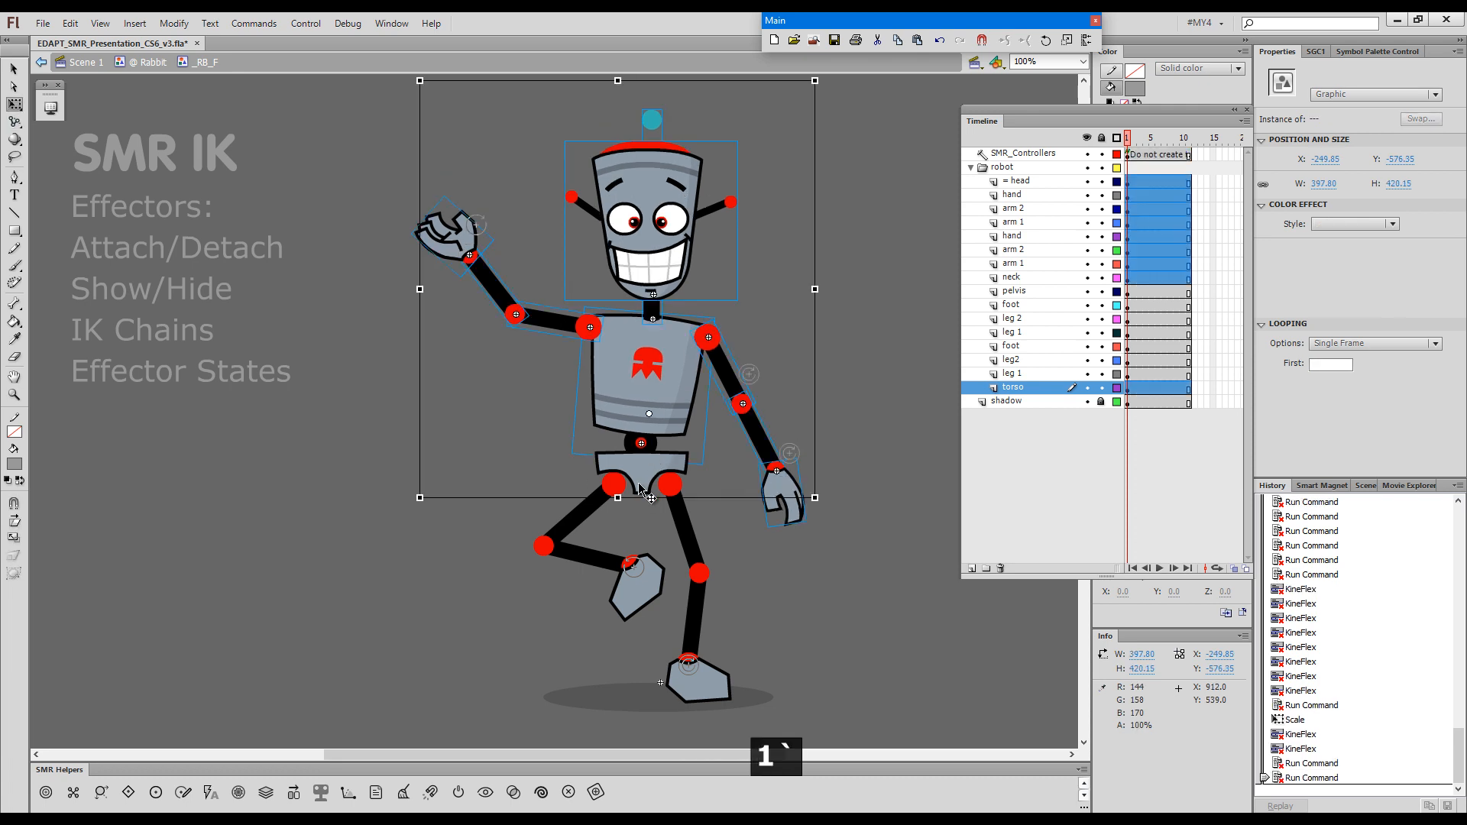
click(819, 608)
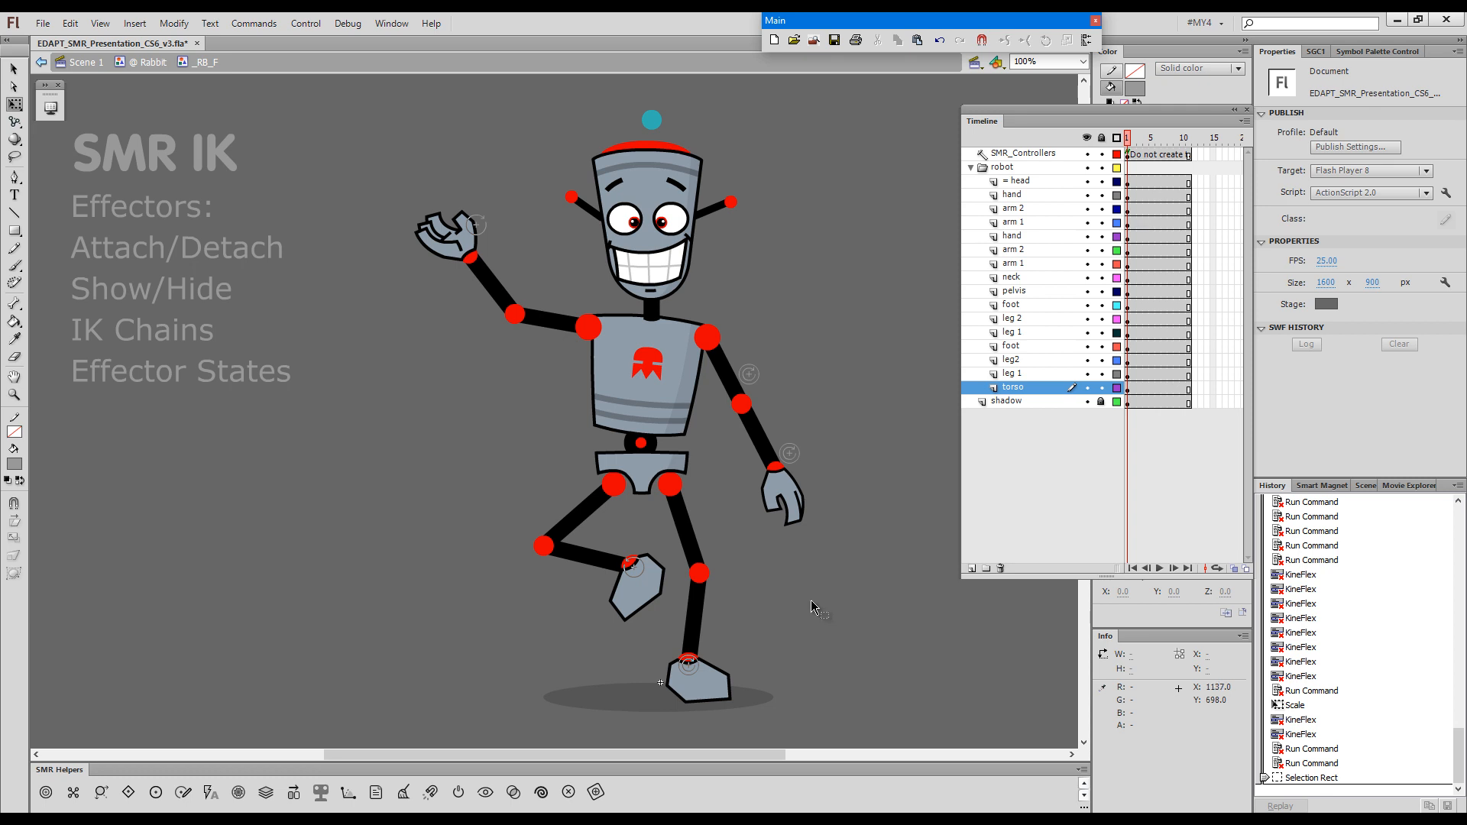
key(grave)
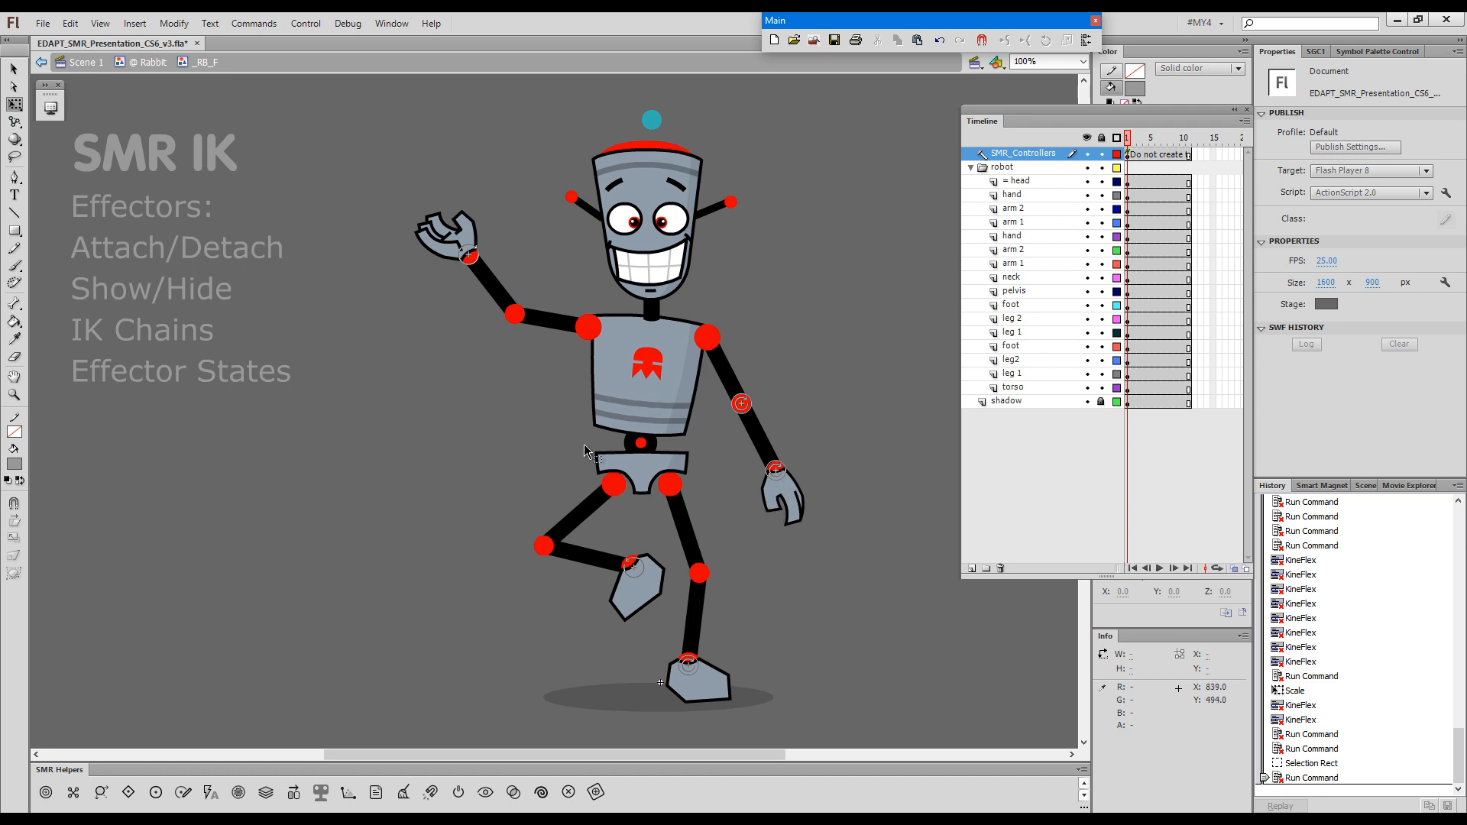
- Enable "Colorize active chain(s) on mouse Down?" in the KineFlex quick settings
key(shift+g)
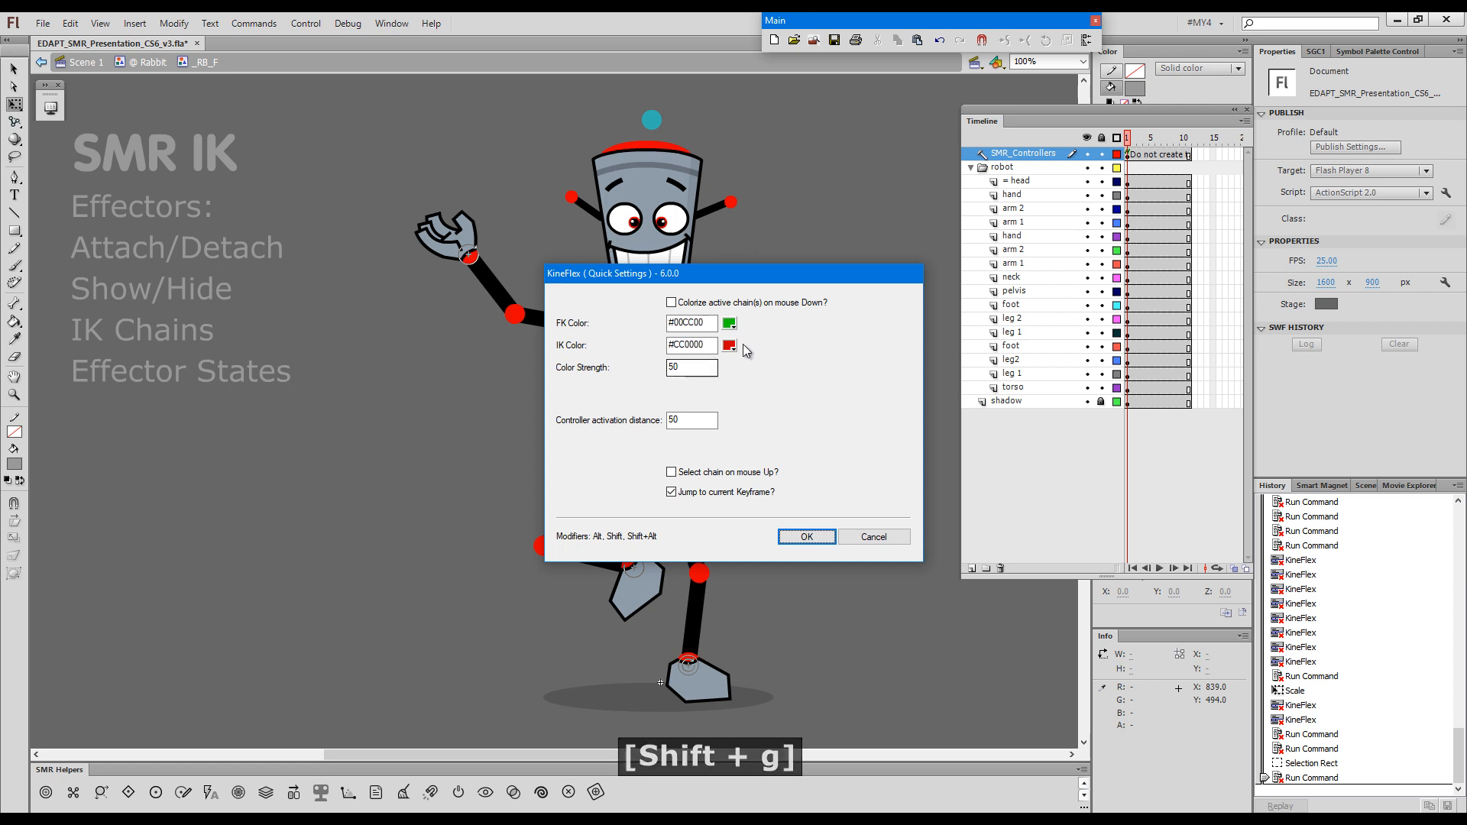
click(776, 306)
click(806, 537)
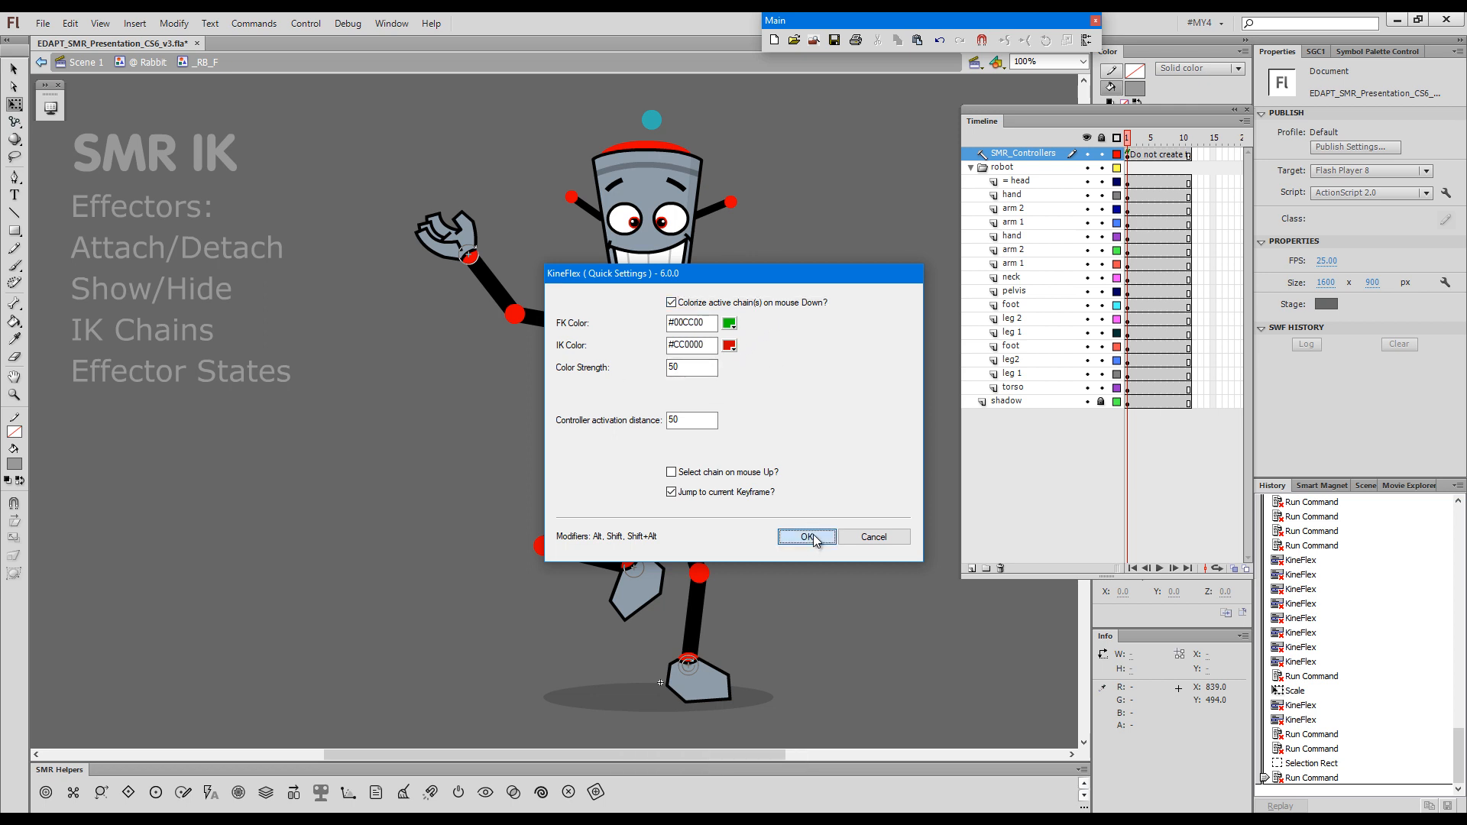
- Lower the waving hand and reposition the lifted foot by their IK effectors with KineFlex
key(g)
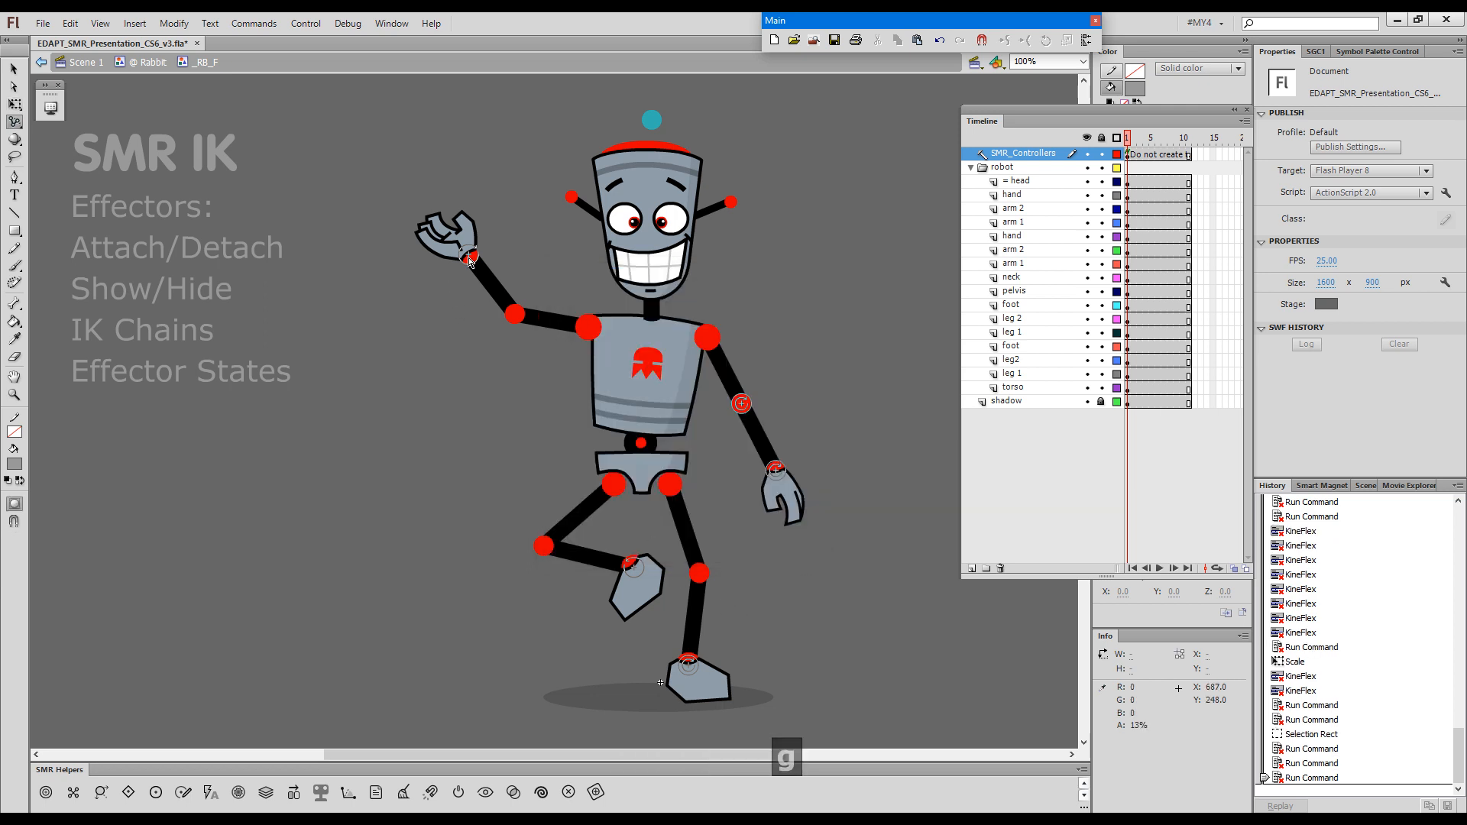
mouse_move(472, 278)
mouse_down()
mouse_move(519, 346)
mouse_move(490, 336)
mouse_move(524, 308)
mouse_move(483, 302)
mouse_move(477, 267)
mouse_move(504, 252)
mouse_move(492, 288)
mouse_up()
mouse_move(633, 568)
mouse_down()
mouse_move(626, 615)
mouse_move(594, 582)
mouse_move(574, 669)
mouse_move(541, 595)
mouse_move(515, 574)
mouse_move(501, 588)
mouse_move(467, 507)
mouse_move(490, 487)
mouse_move(473, 534)
mouse_move(506, 533)
mouse_move(459, 527)
mouse_move(489, 447)
mouse_move(475, 460)
mouse_move(473, 512)
mouse_move(523, 576)
mouse_move(586, 582)
mouse_move(626, 613)
mouse_move(628, 581)
mouse_move(615, 593)
mouse_move(611, 580)
mouse_up()
- Switch the lowered arm's wrist and elbow effectors to state 2, then shift the pelvis sideways toward that arm
key(alt)
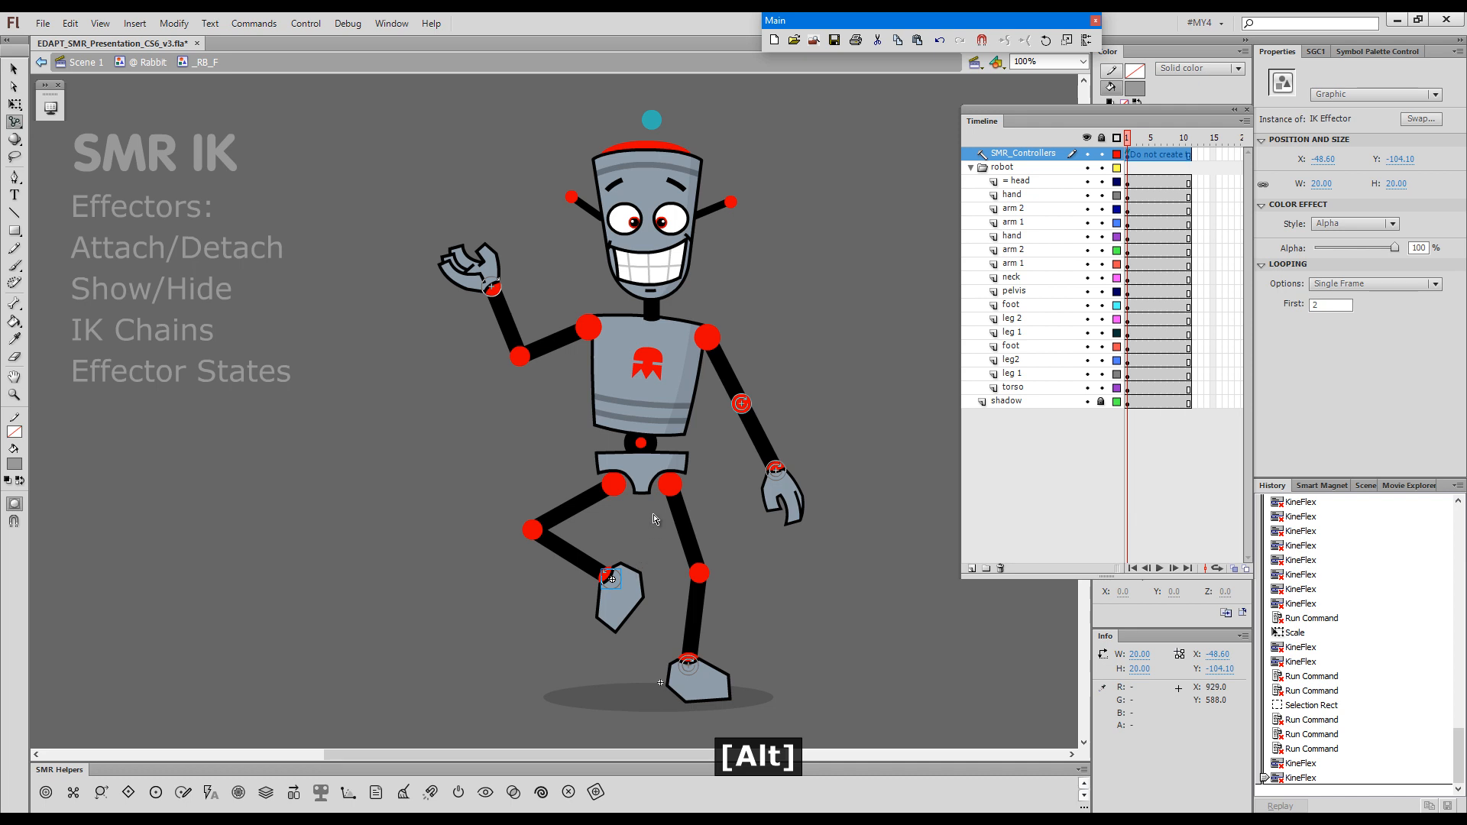
alt+shift+click(775, 471)
alt+shift+click(741, 404)
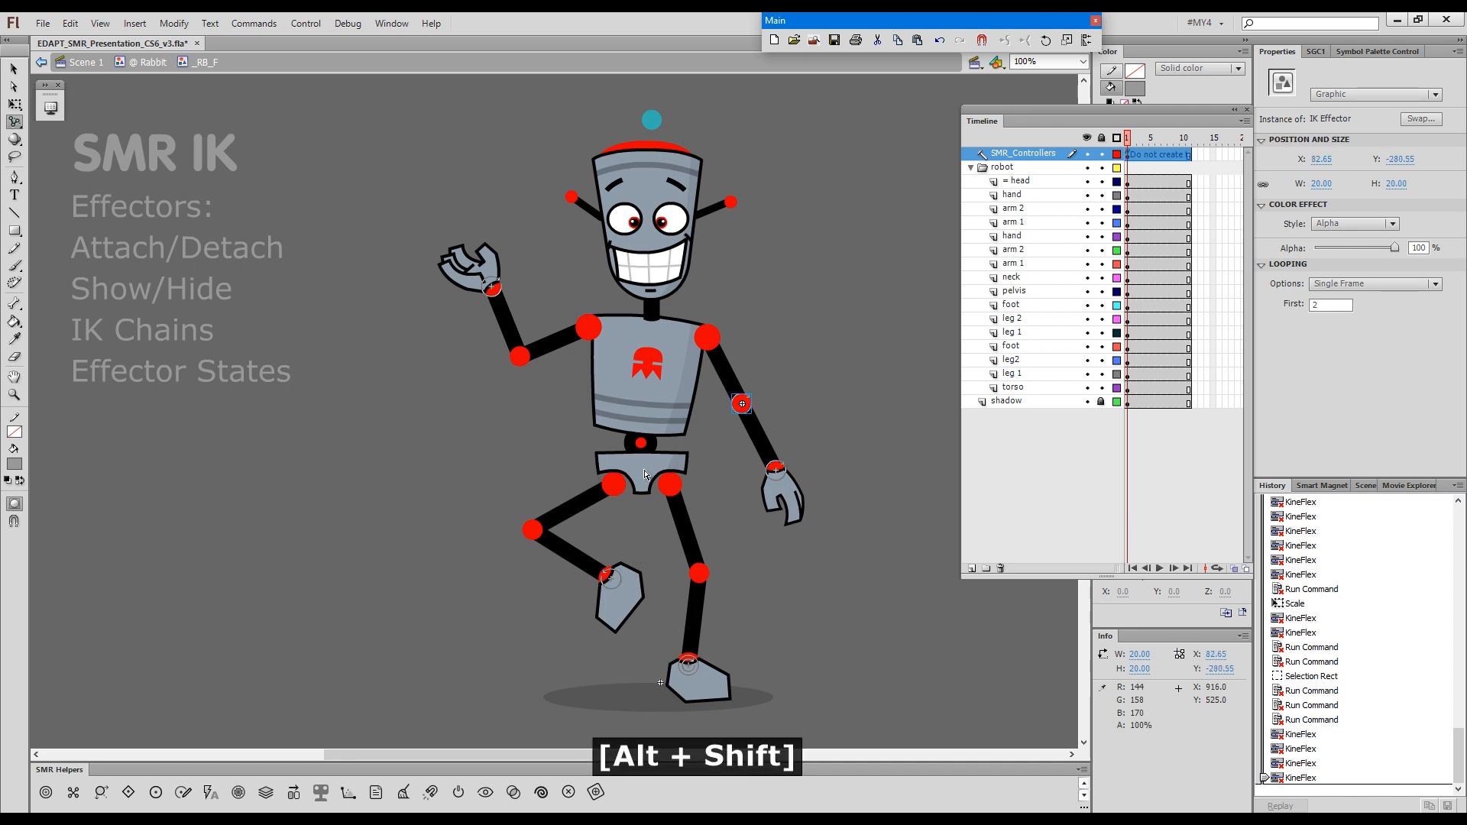
drag(644, 472, 692, 475)
key(alt)
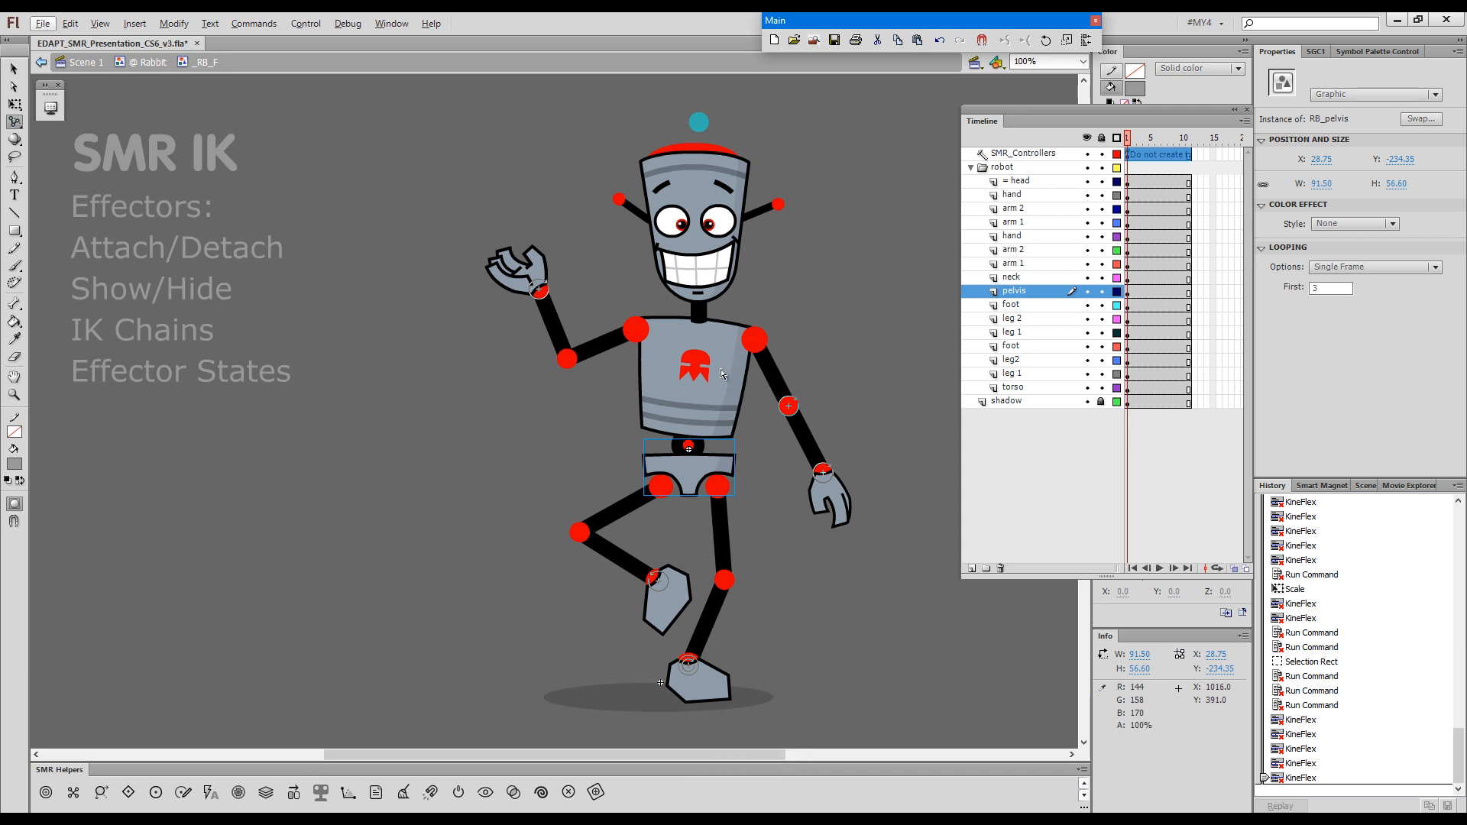
- Tilt the torso toward the waving arm, and raise the opposite hand by its IK effector with KineFlex
click(710, 367)
drag(710, 364, 693, 367)
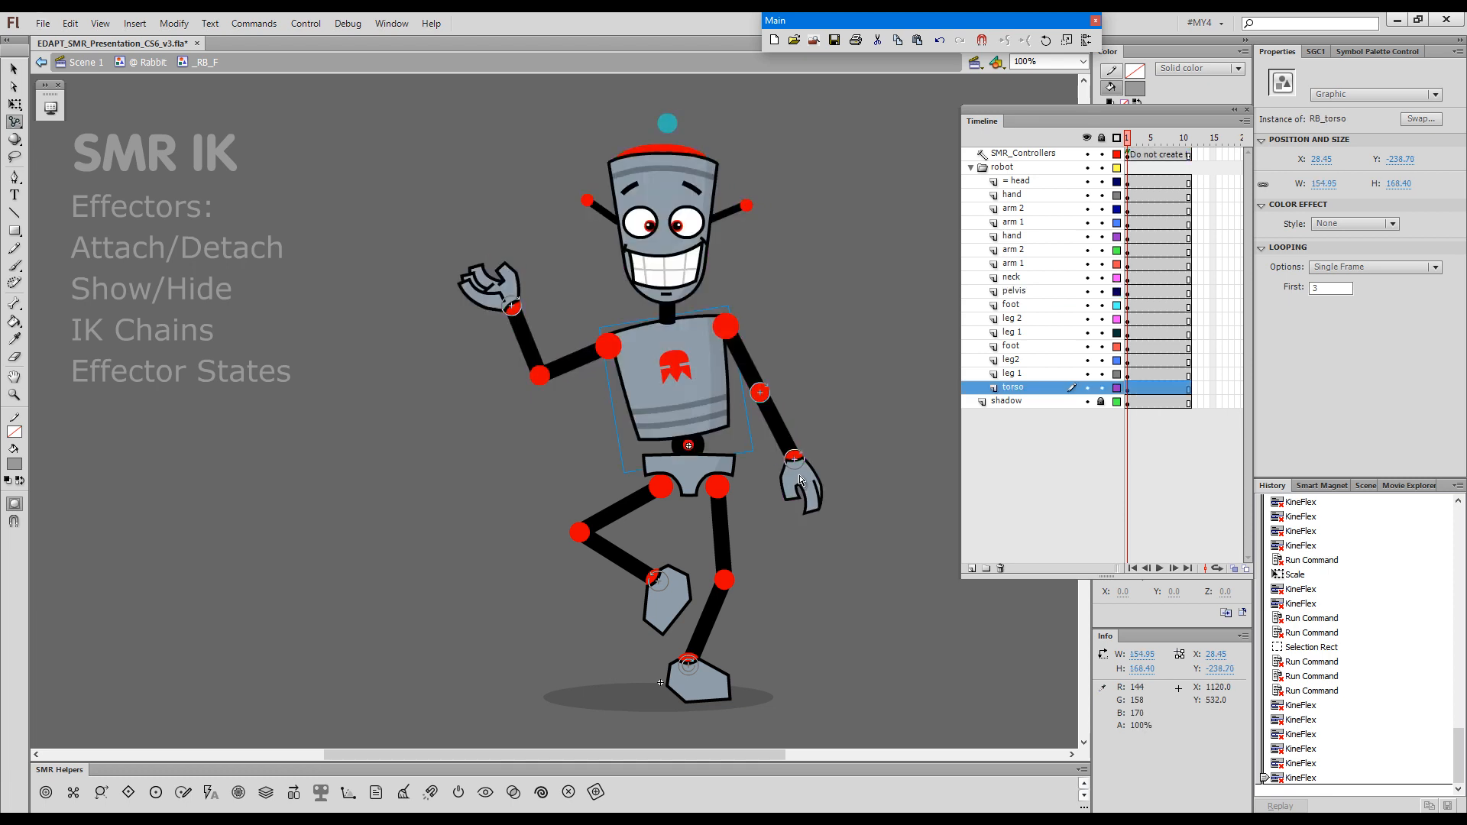
drag(800, 479, 794, 381)
click(802, 398)
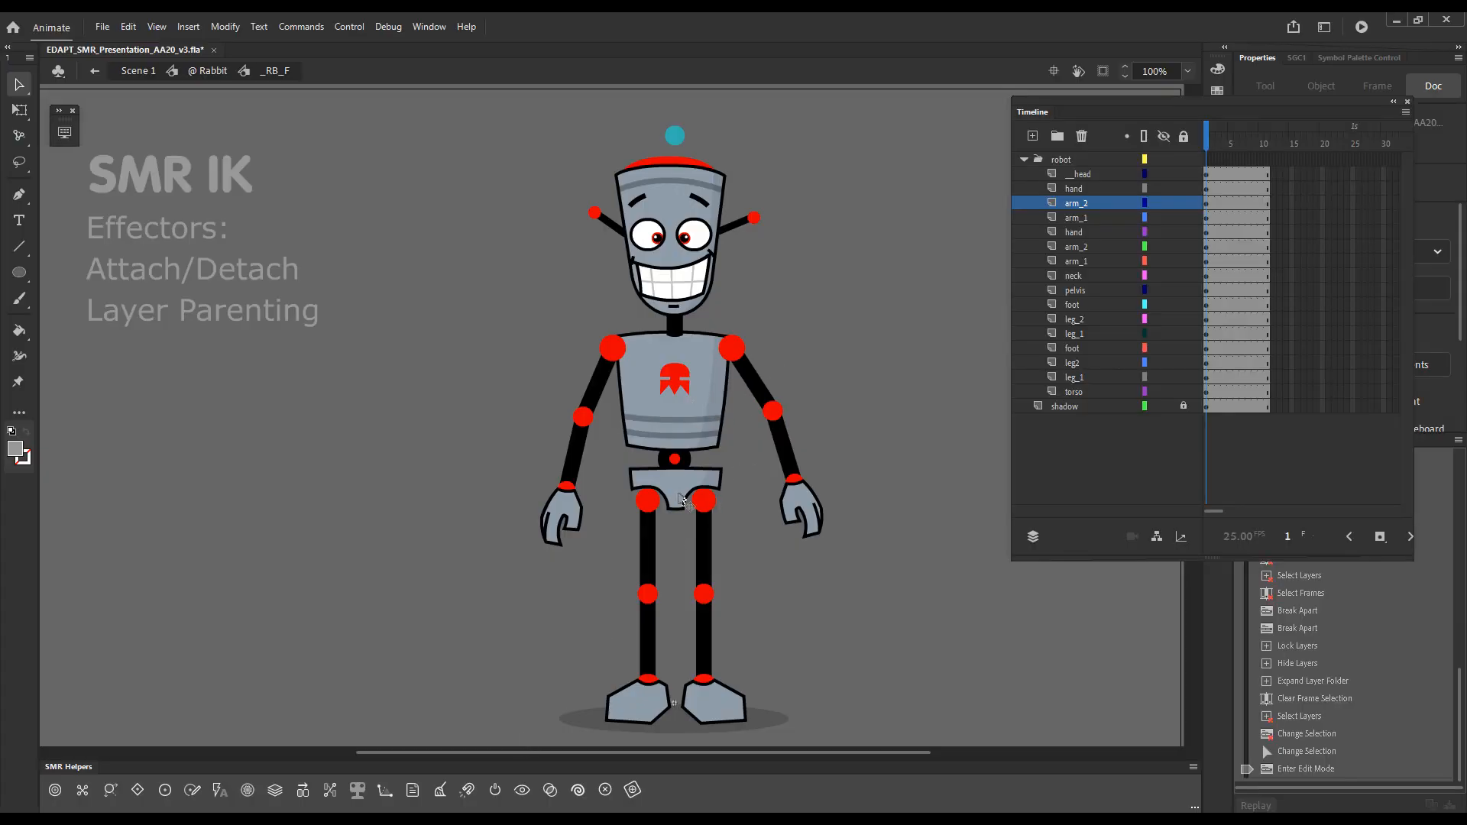
- Switch to Adobe Animate and create IK effectors for both lower arms and both lower legs of the standing robot
drag(602, 630, 782, 664)
drag(819, 437, 759, 477)
drag(599, 442, 543, 468)
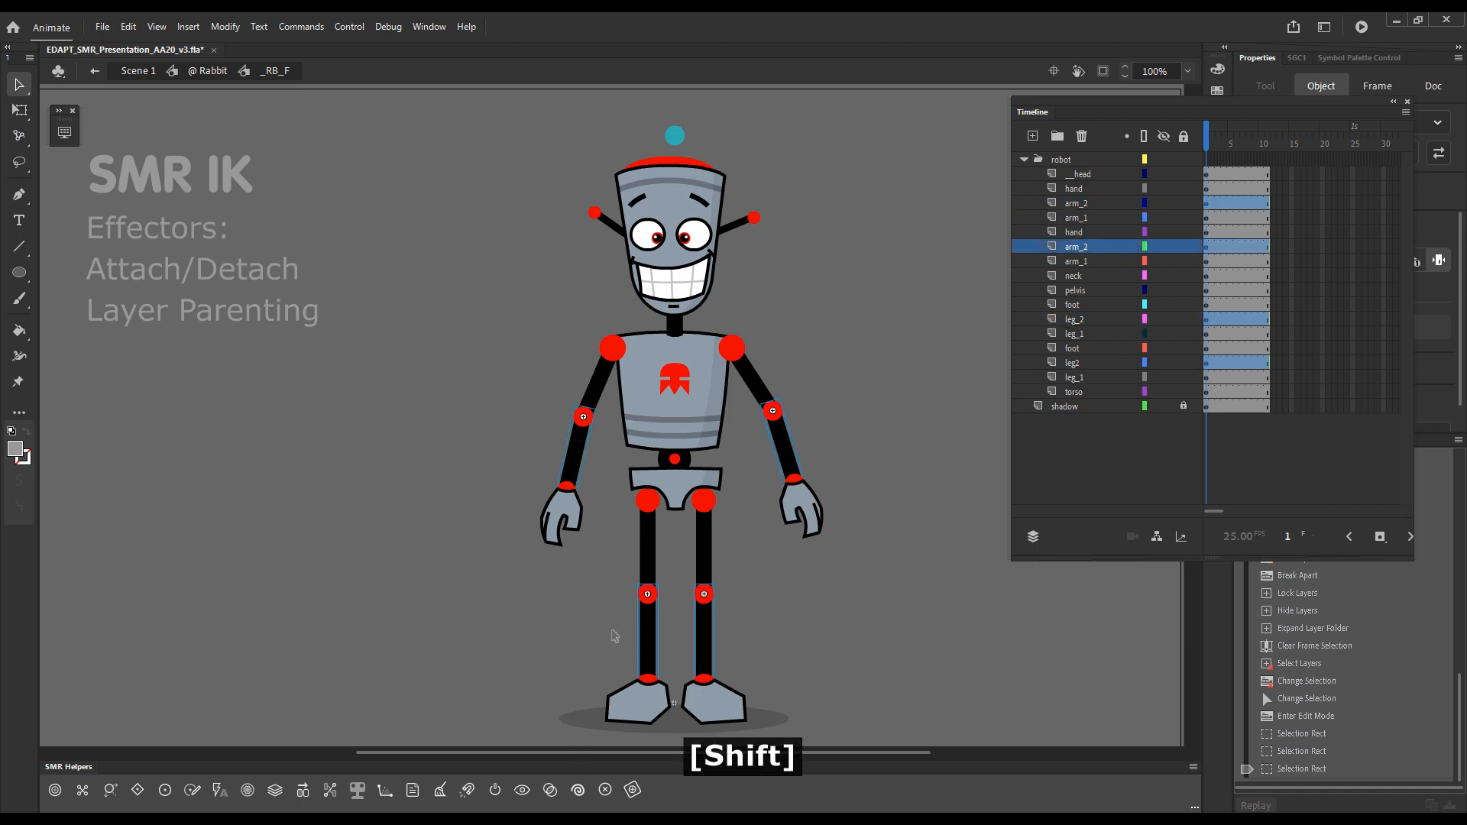
click(55, 790)
click(951, 325)
- Flip the IK effectors of one wrist and the ankle on the same side to reverse their bend direction
click(795, 512)
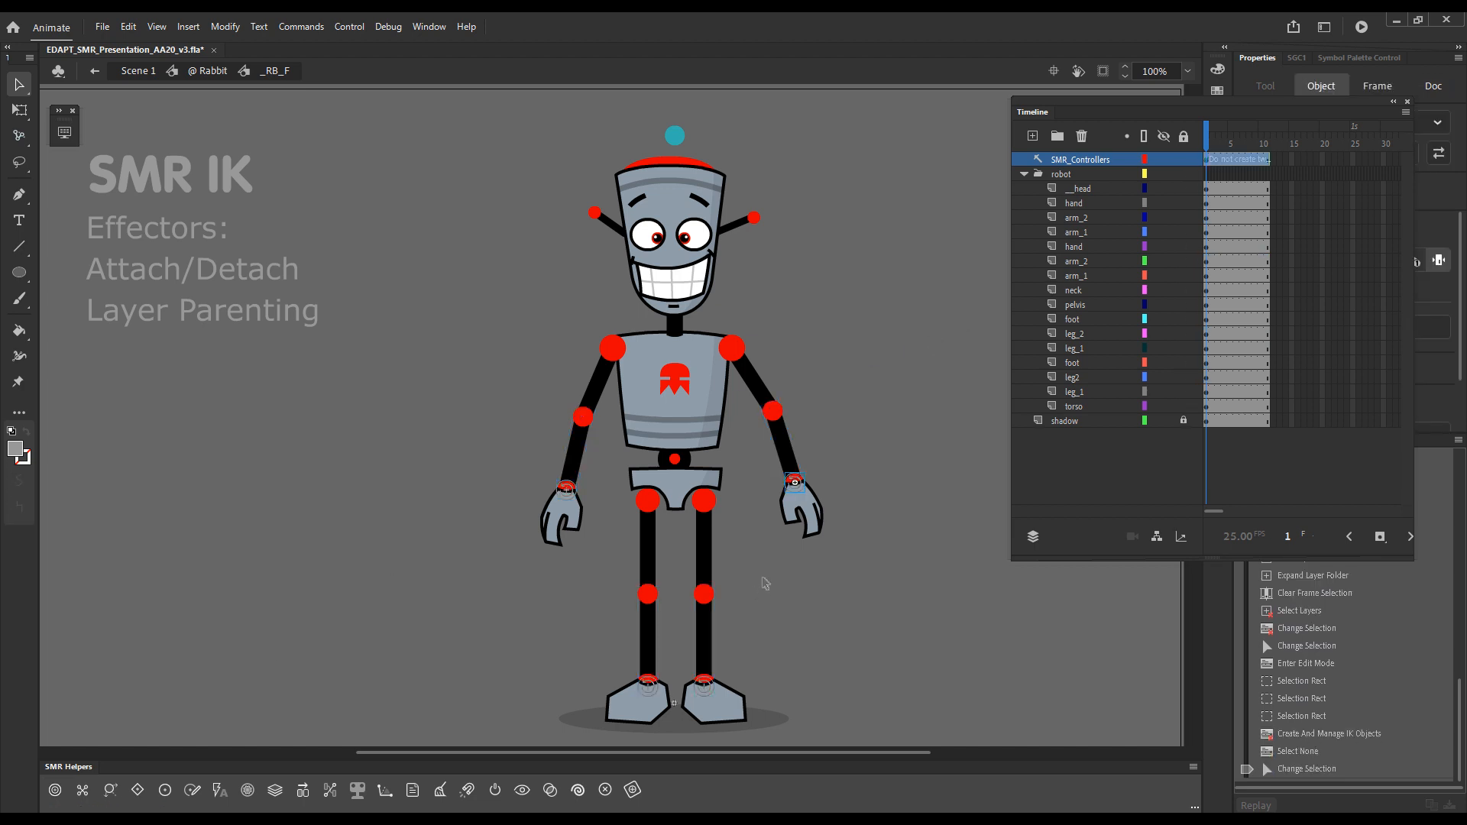
key(h)
click(706, 674)
key(h)
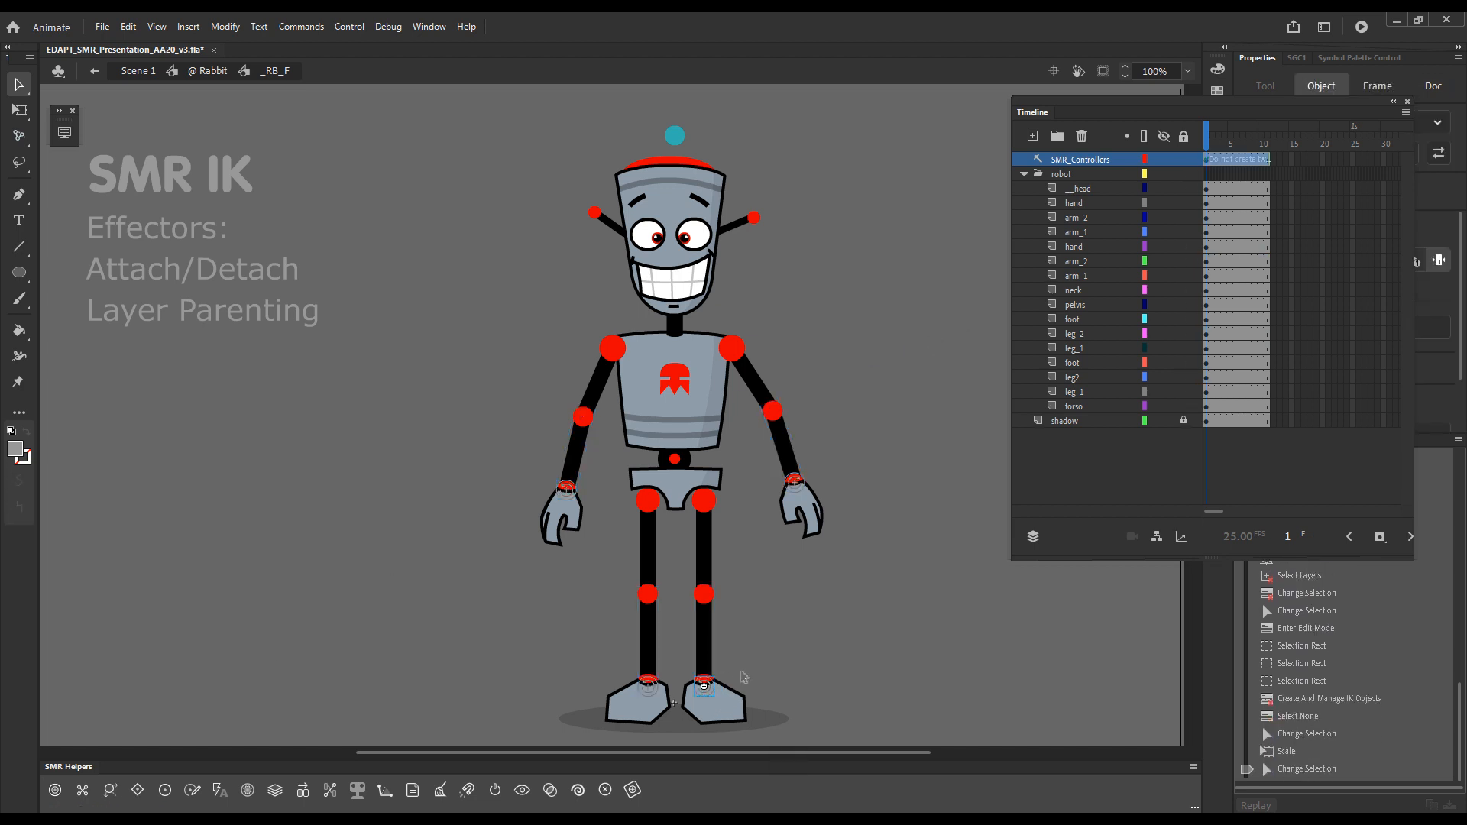
- Add keyframes at frame 11 on all layers in the robot folder and activate KineFlex
drag(1236, 145, 1270, 153)
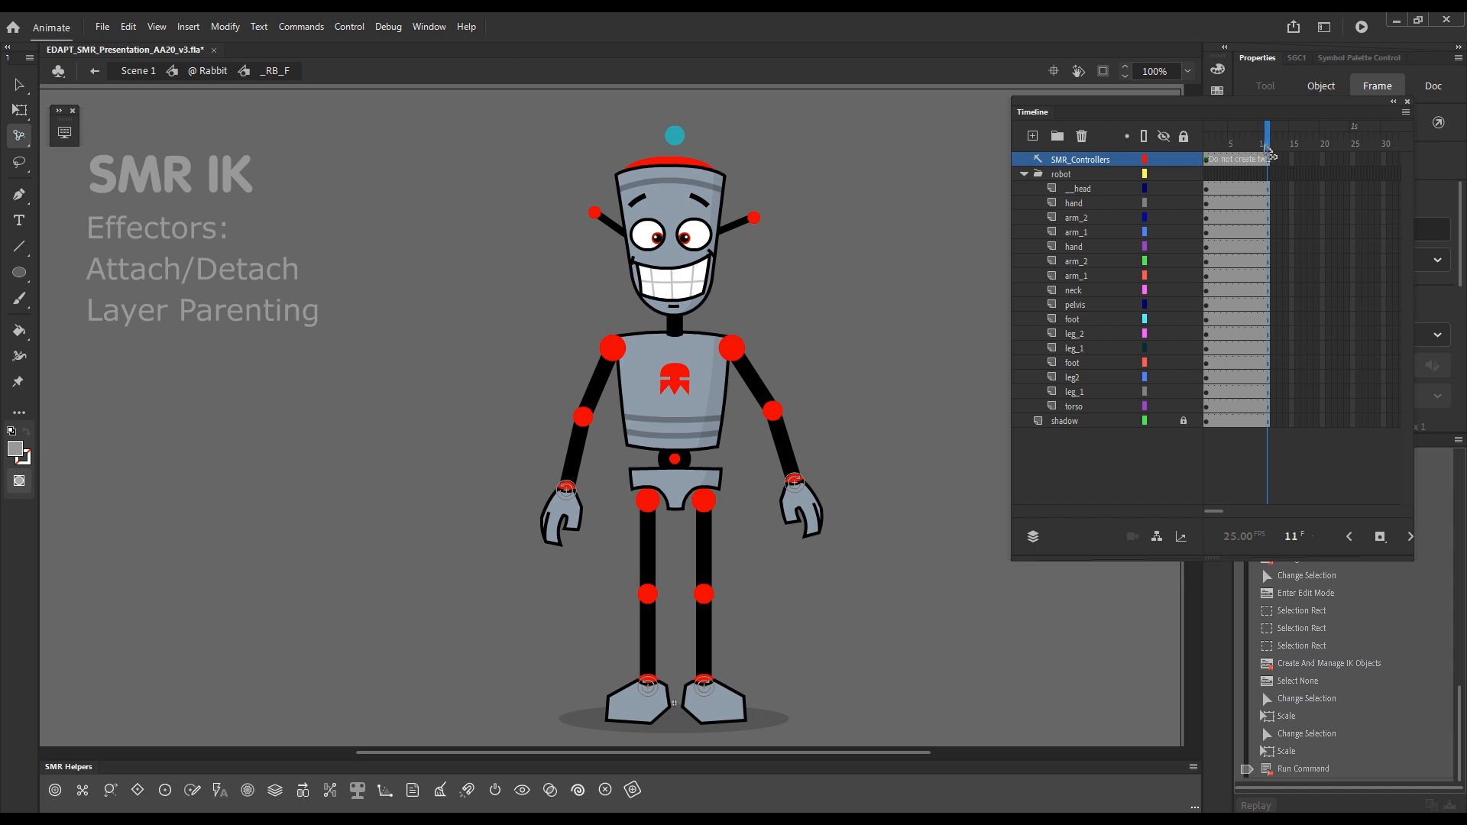
click(1265, 178)
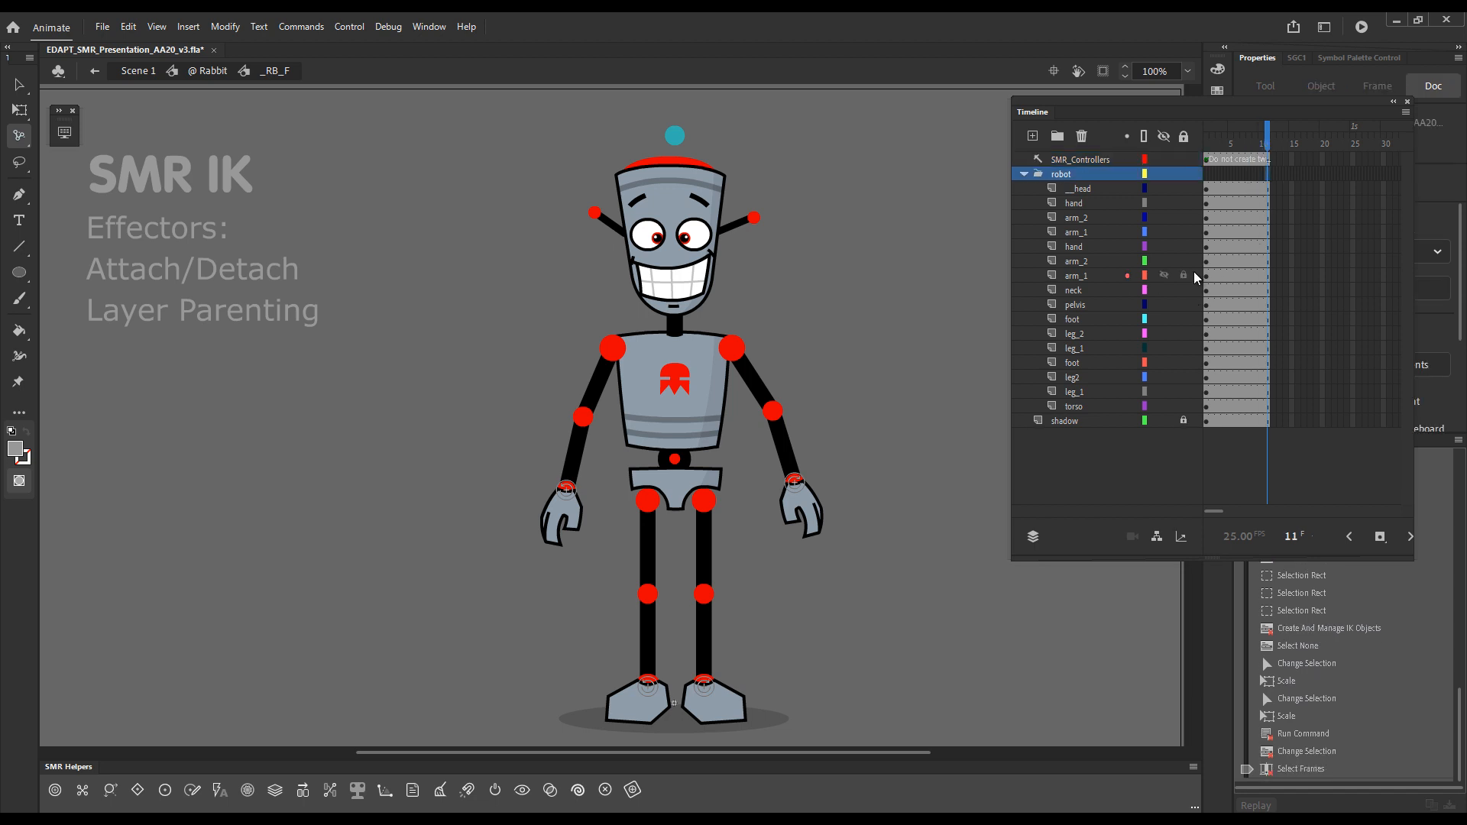
key(x)
key(g)
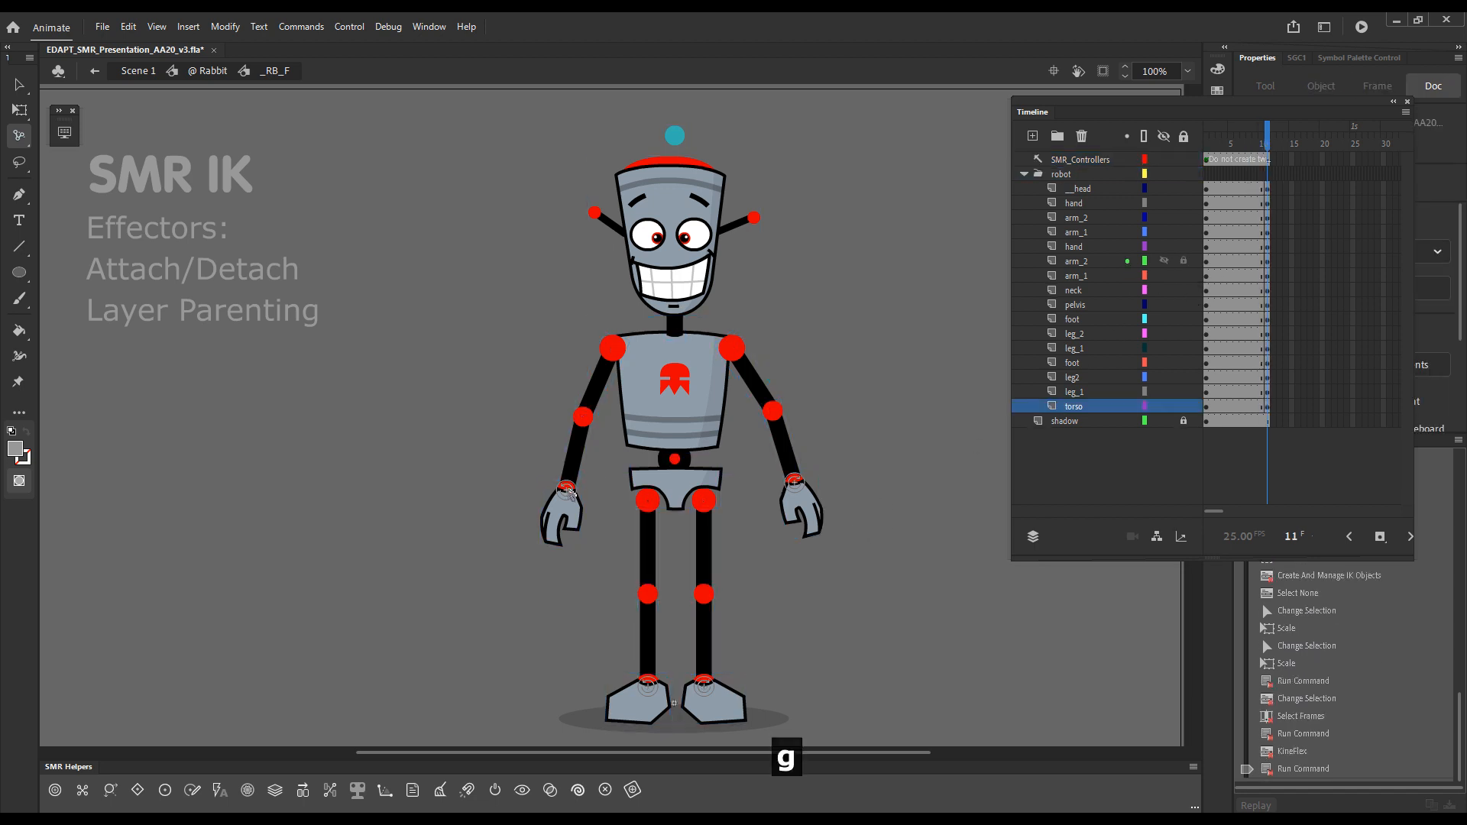
- Raise one arm into a wave by its IK effector, flipping its elbow bend and choosing the open-fingered hand
drag(569, 493, 518, 253)
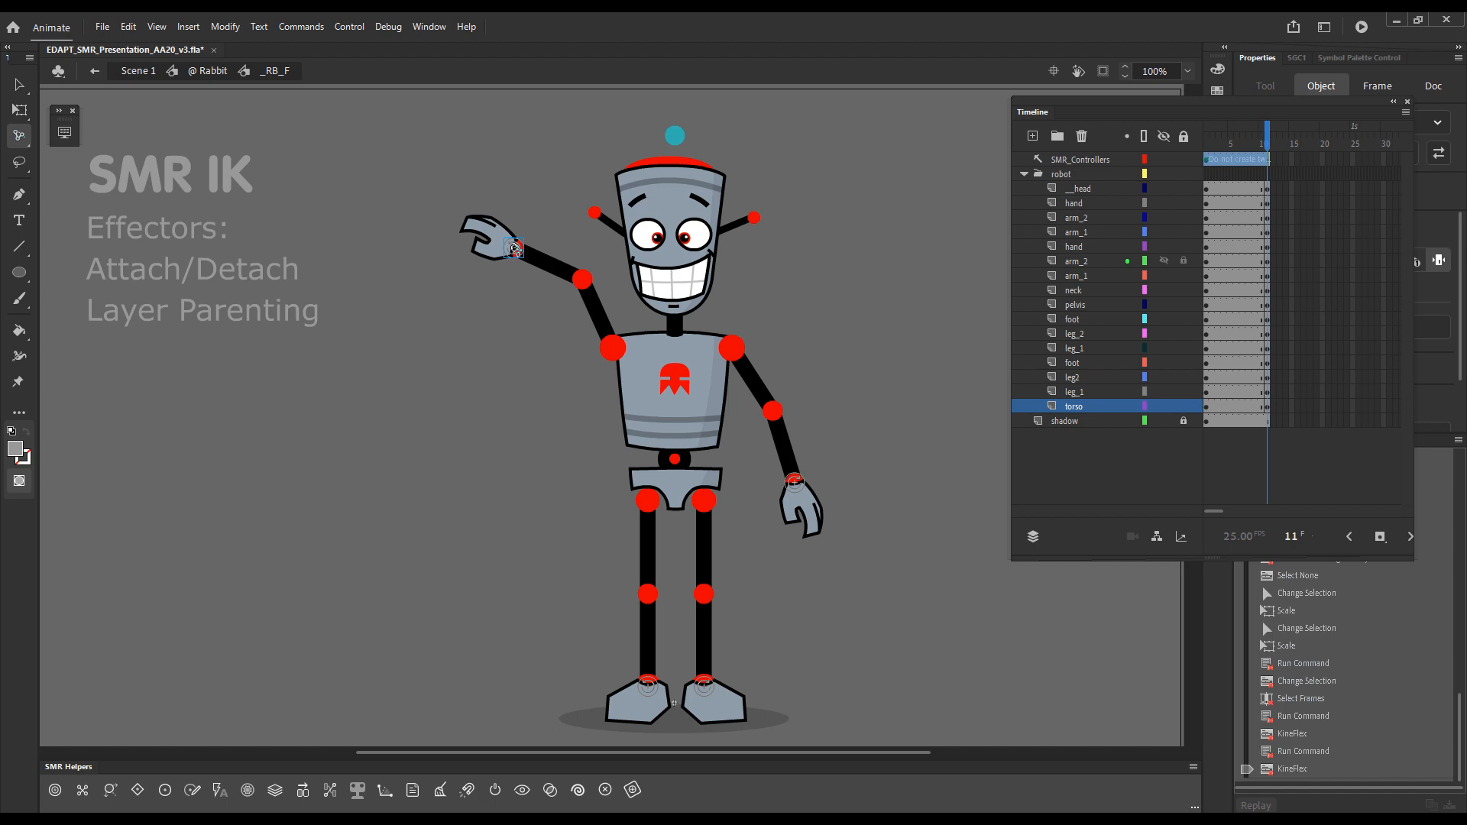
key(h)
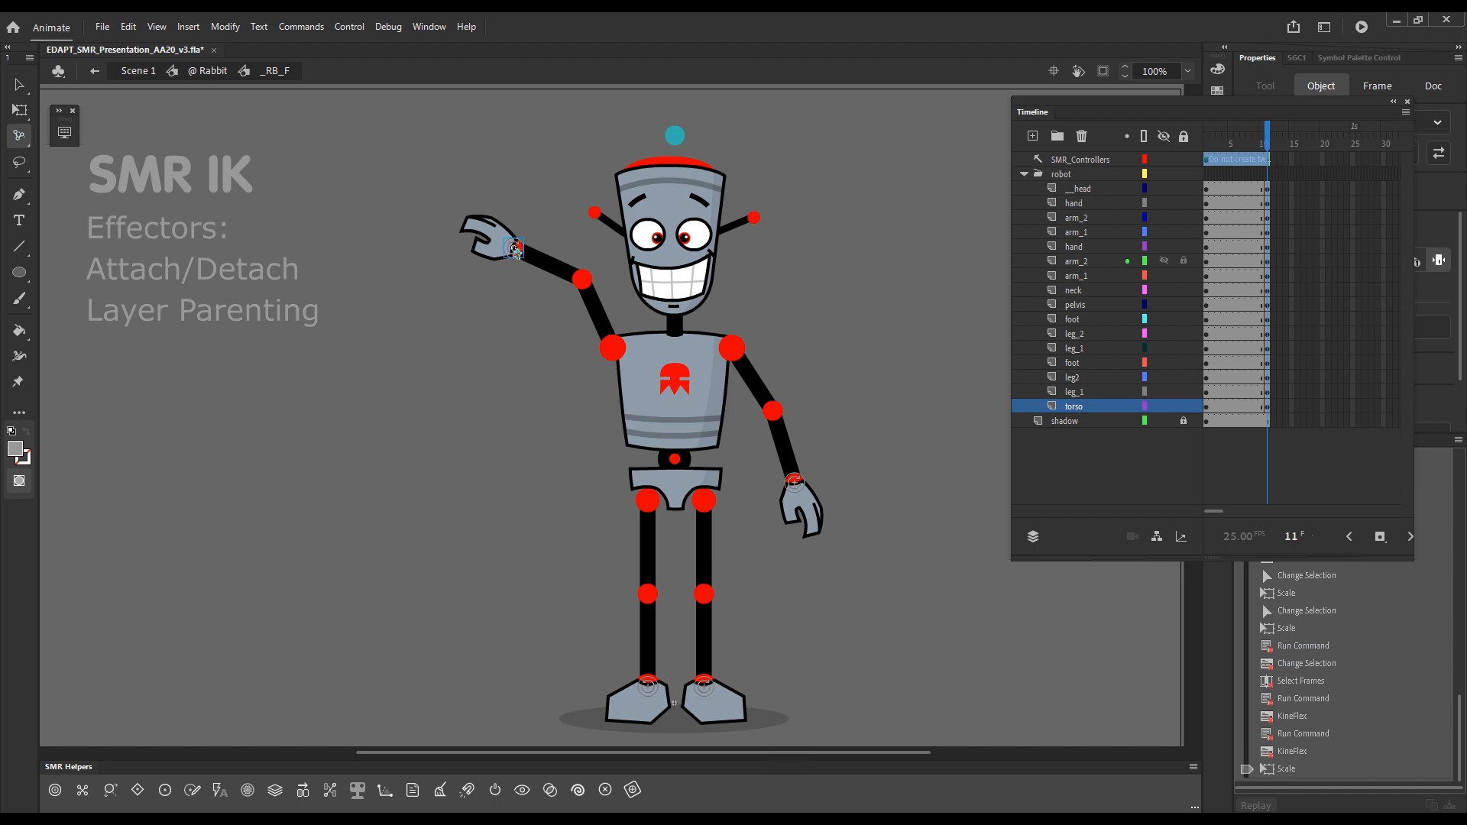
key(alt)
drag(516, 249, 551, 220)
key(shift+comma)
key(shift+period)
drag(553, 218, 540, 224)
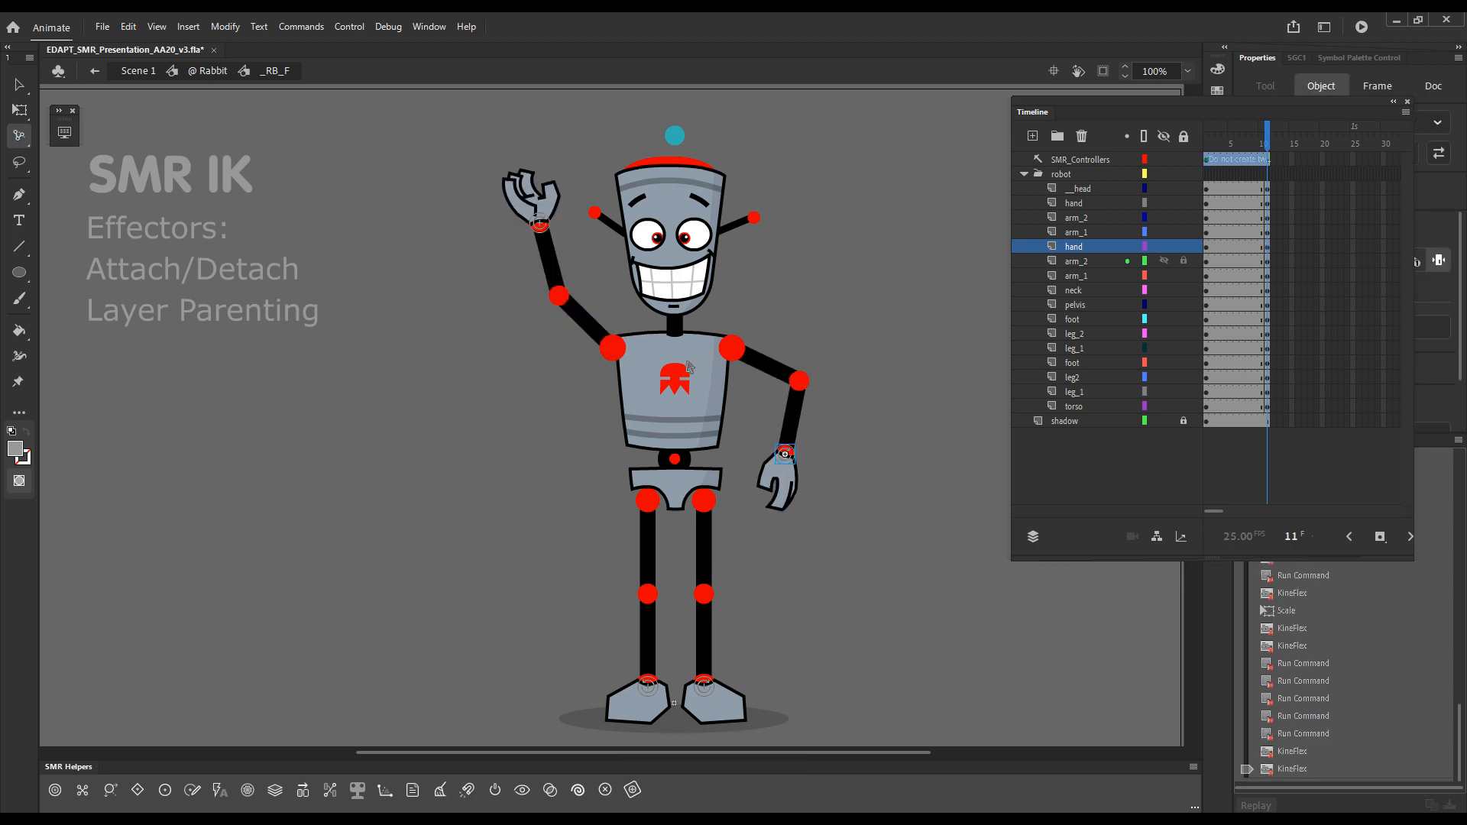
- Lean the torso away from the waving hand, lift the foot on the waving side outward, and shift the pelvis sideways and slightly down
drag(685, 369, 710, 373)
drag(548, 226, 571, 216)
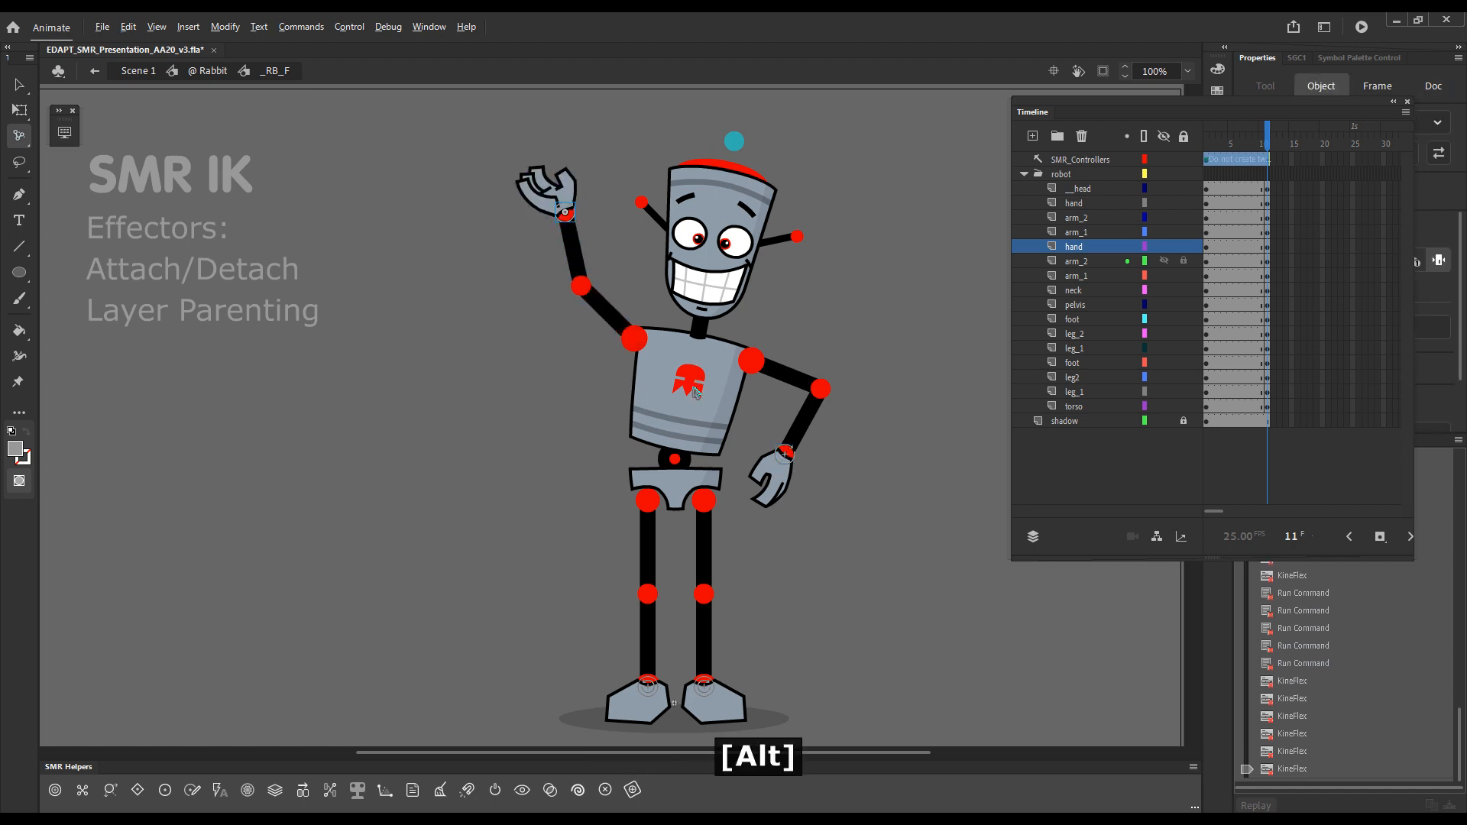
drag(699, 392, 702, 394)
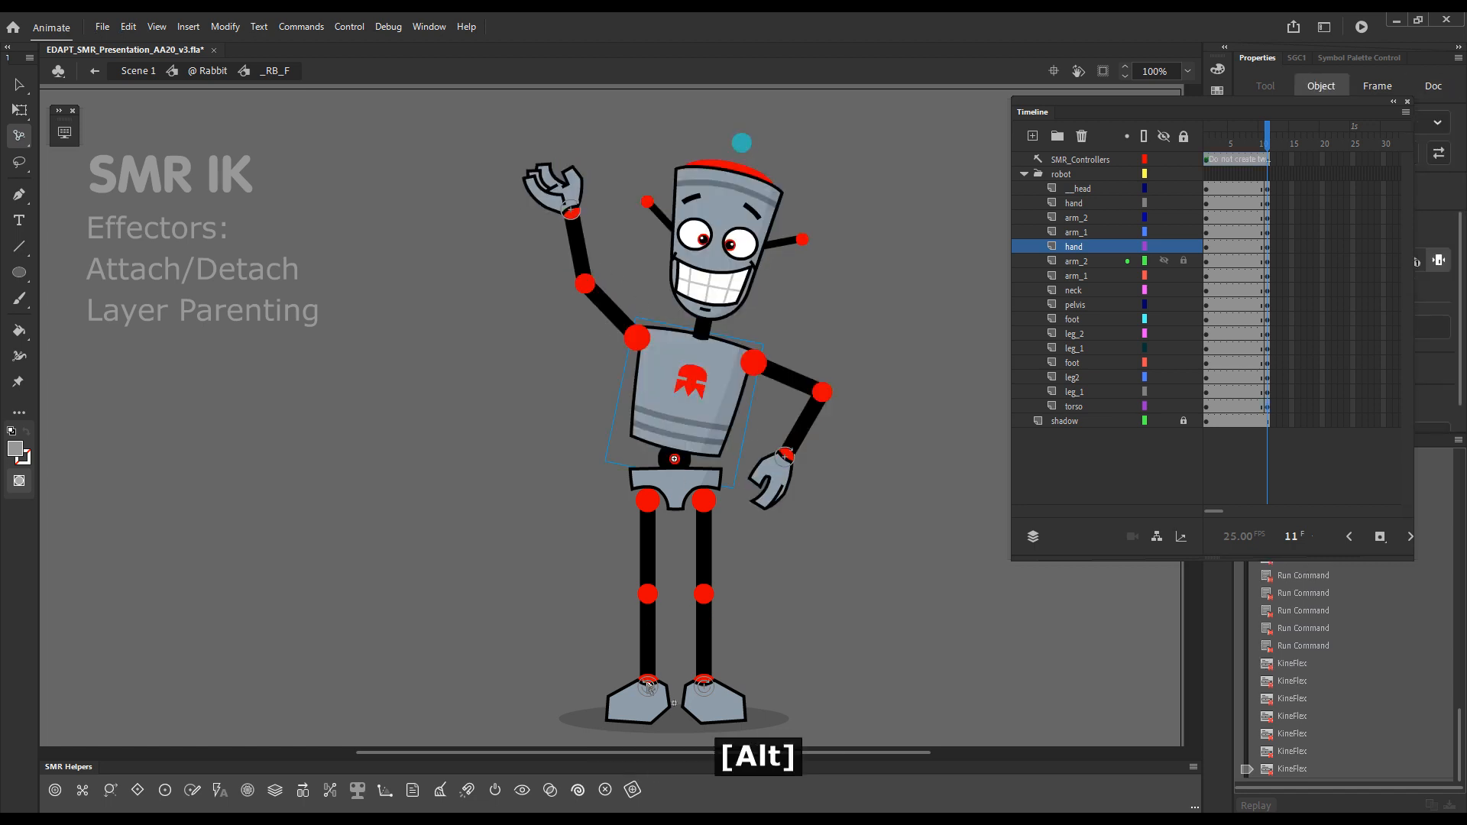
drag(652, 691, 500, 602)
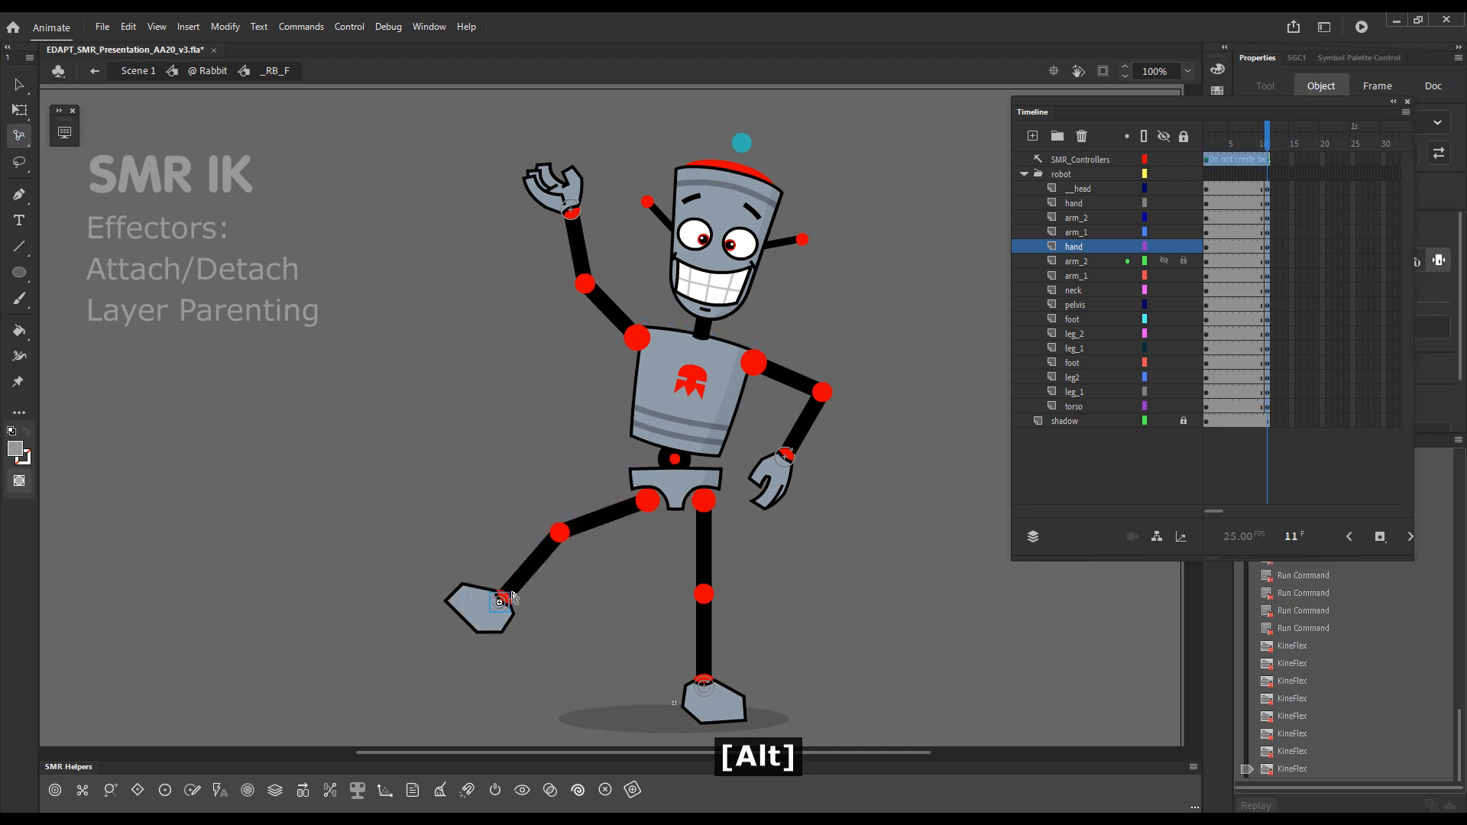
drag(681, 488, 701, 513)
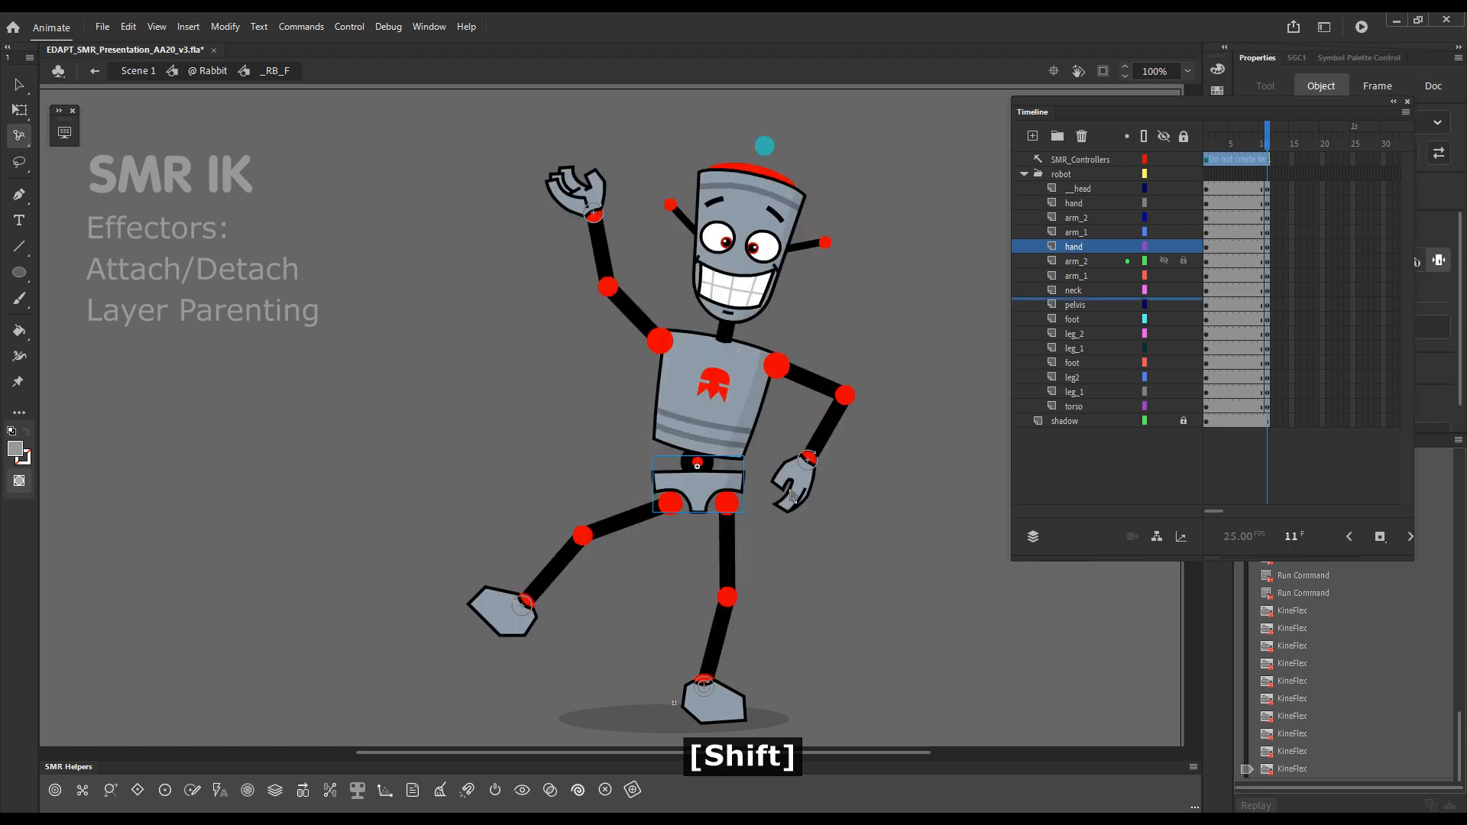
- Create classic tweens on all the robot's layers, hide the SMR_Controllers layer, and preview the motion from frame 1 to 11
drag(1267, 145, 1238, 409)
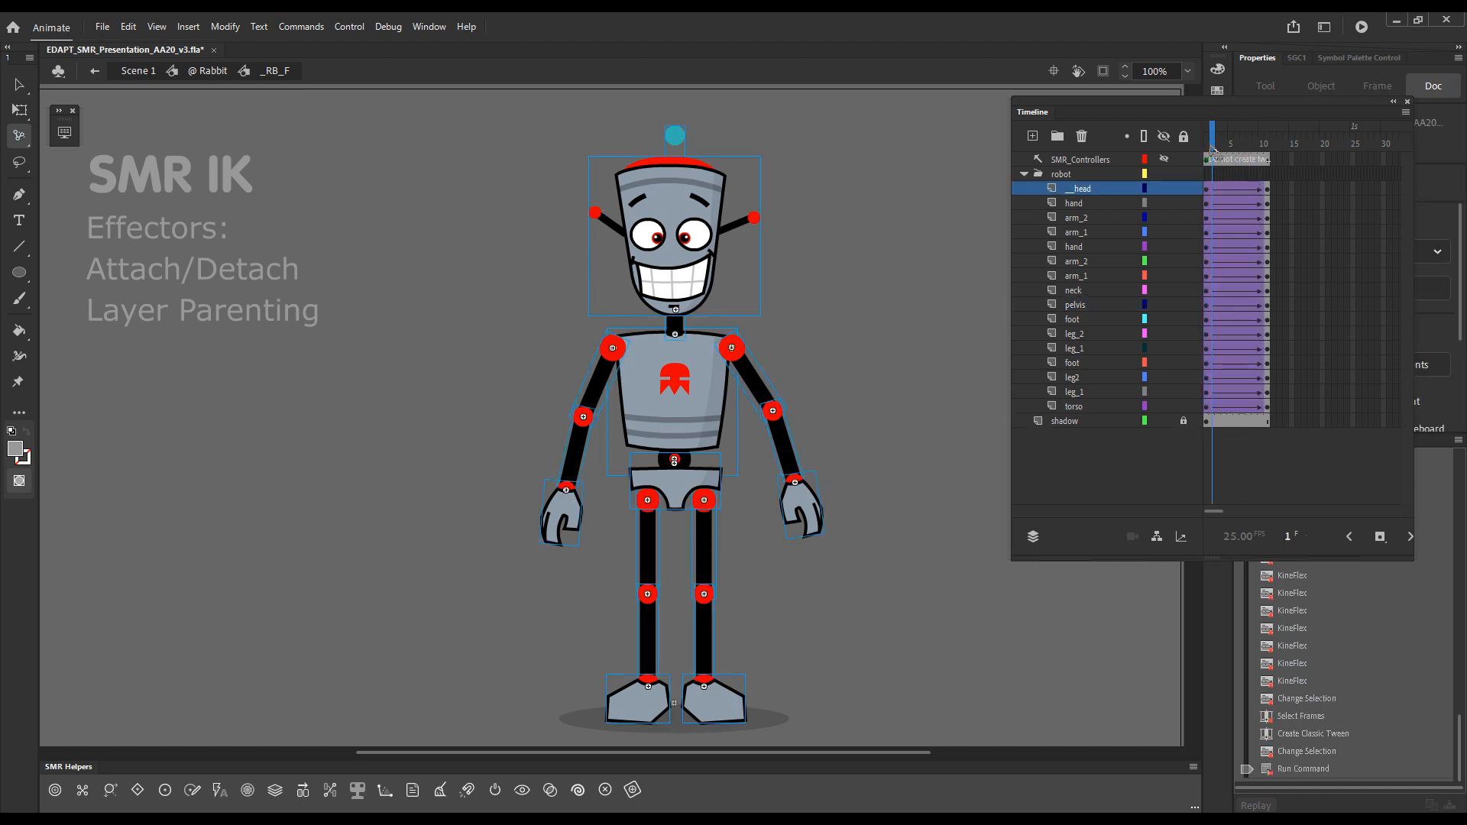
drag(1211, 157, 1284, 168)
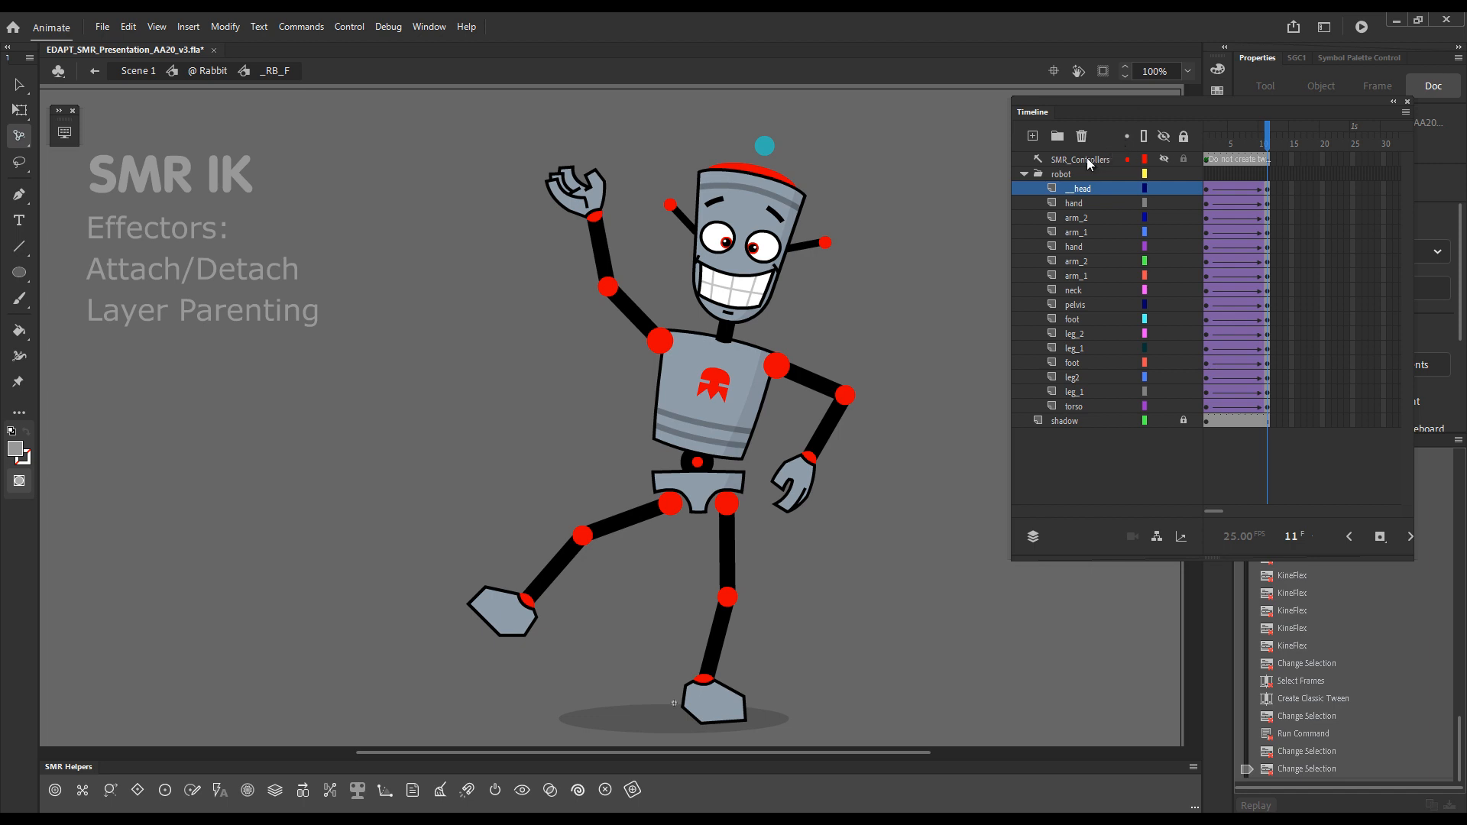
- Turn on layer parenting for the head, torso, pelvis, both arms and lifted leg, and show the timeline's parenting view
key(v)
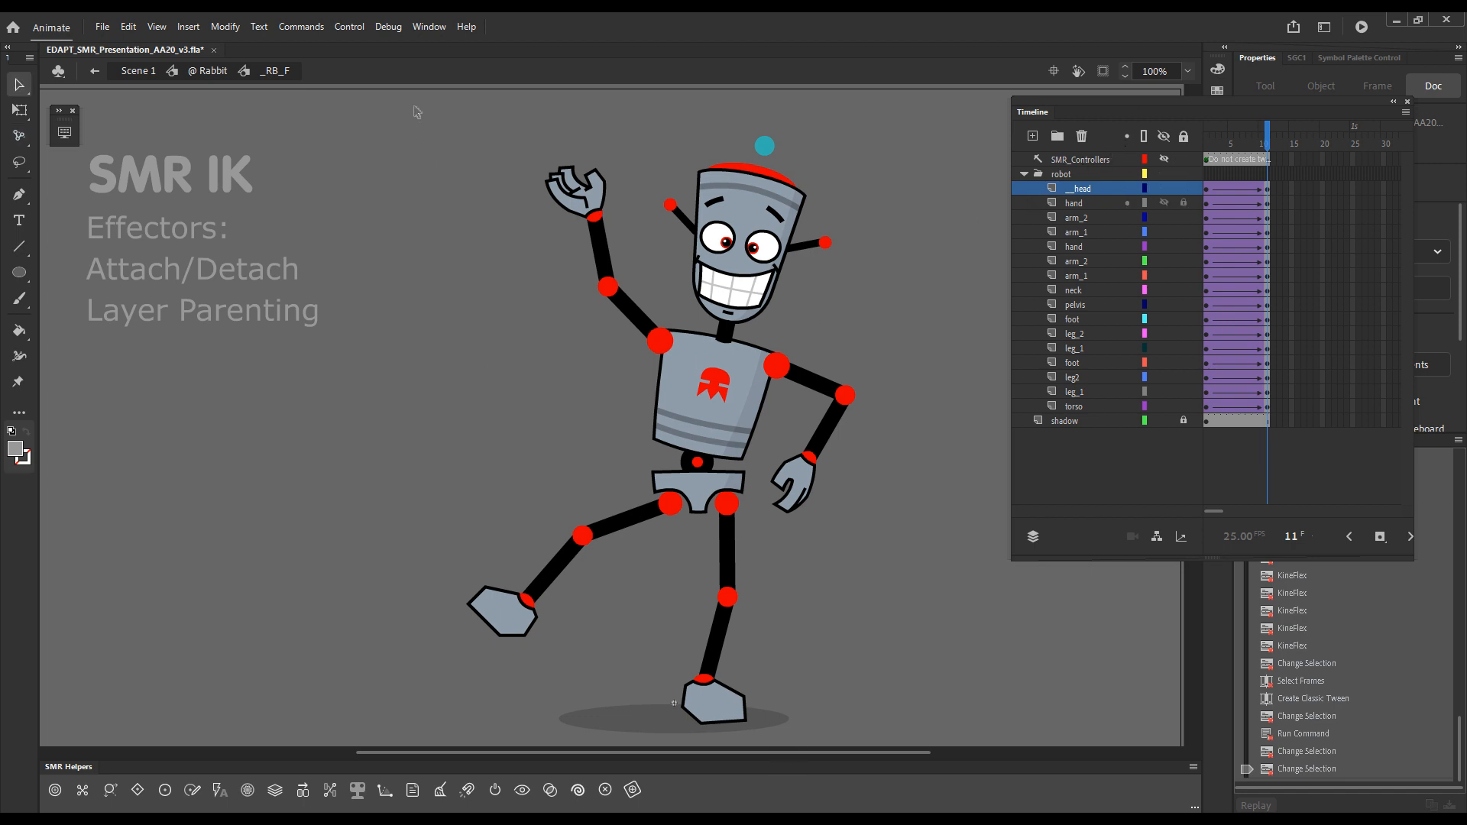
drag(399, 123, 685, 604)
drag(938, 158, 775, 539)
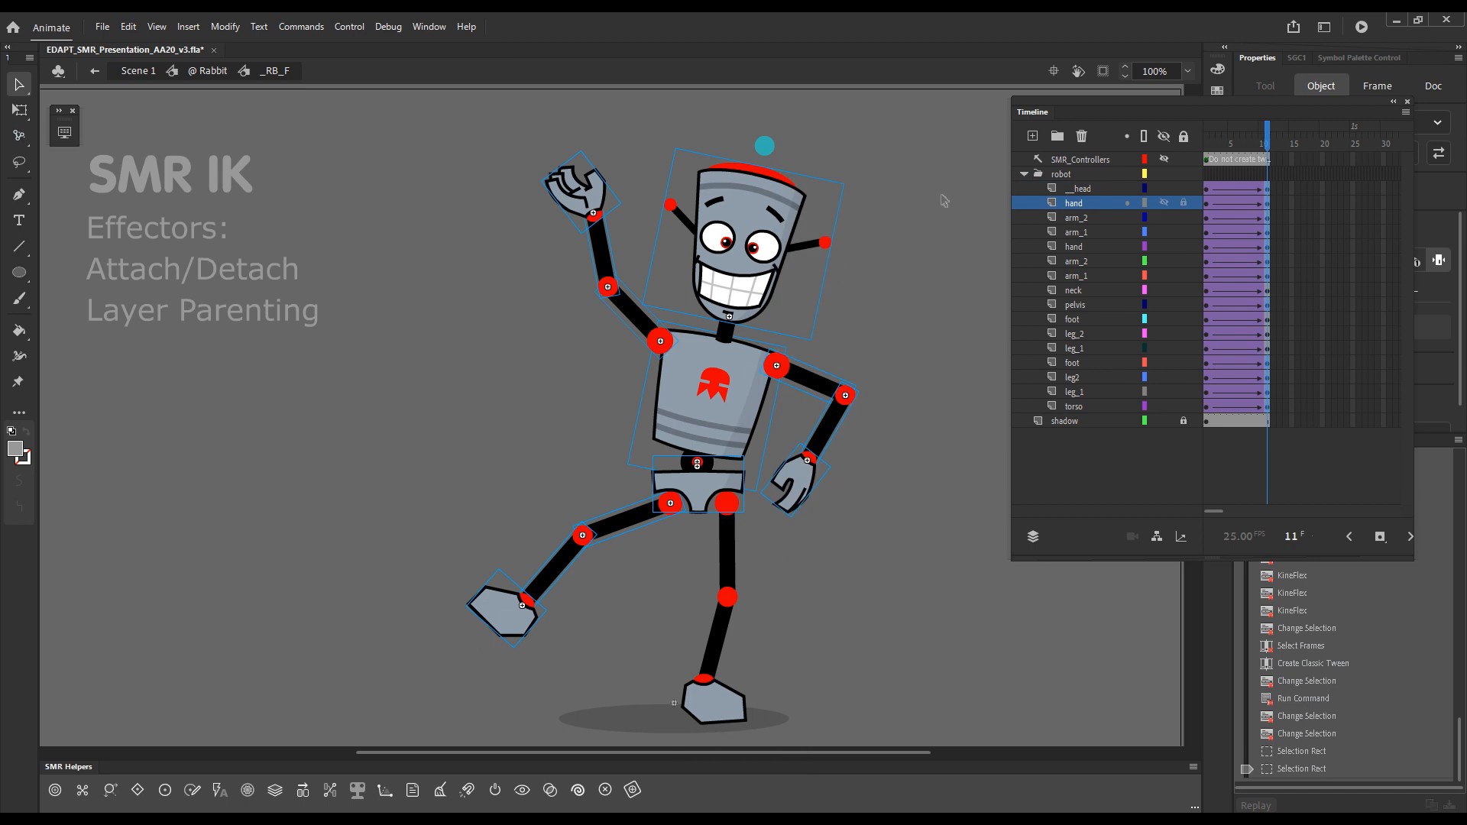
key(semicolon)
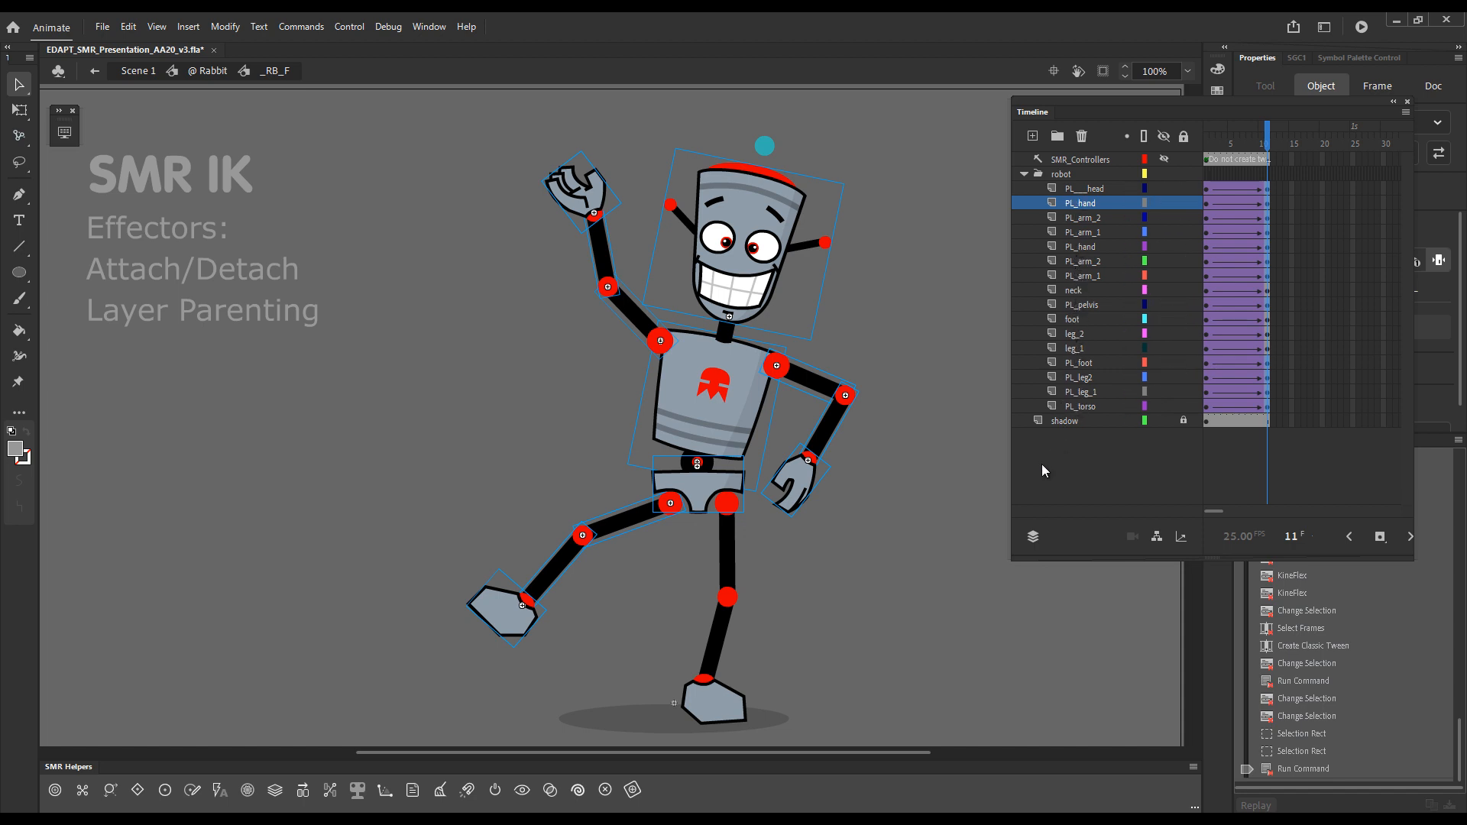
click(1156, 536)
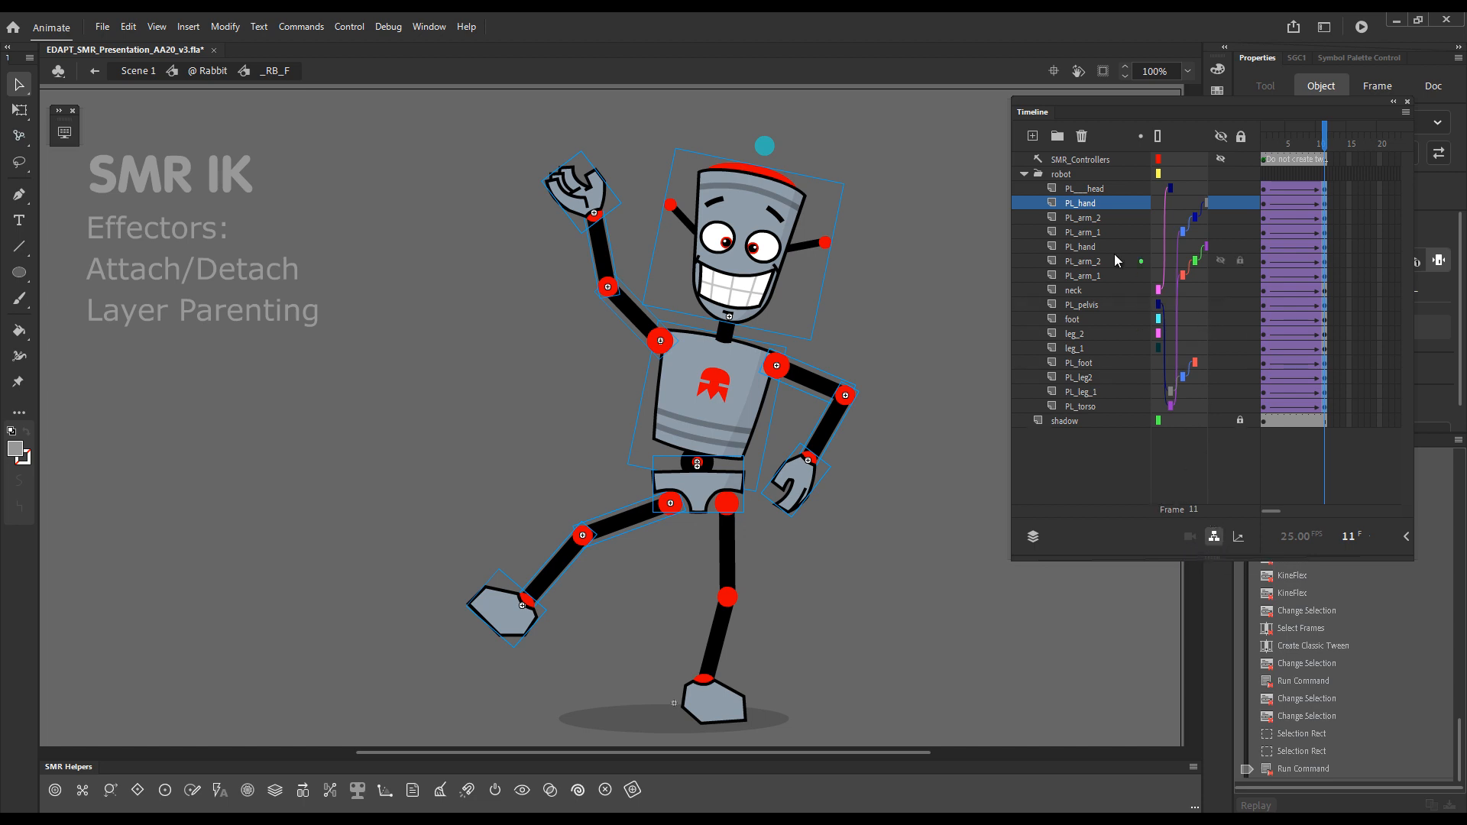
- Toggle layer parenting of the selected parts repeatedly, leaving it off, then hide the parenting view and restore the layer column width
key(semicolon)
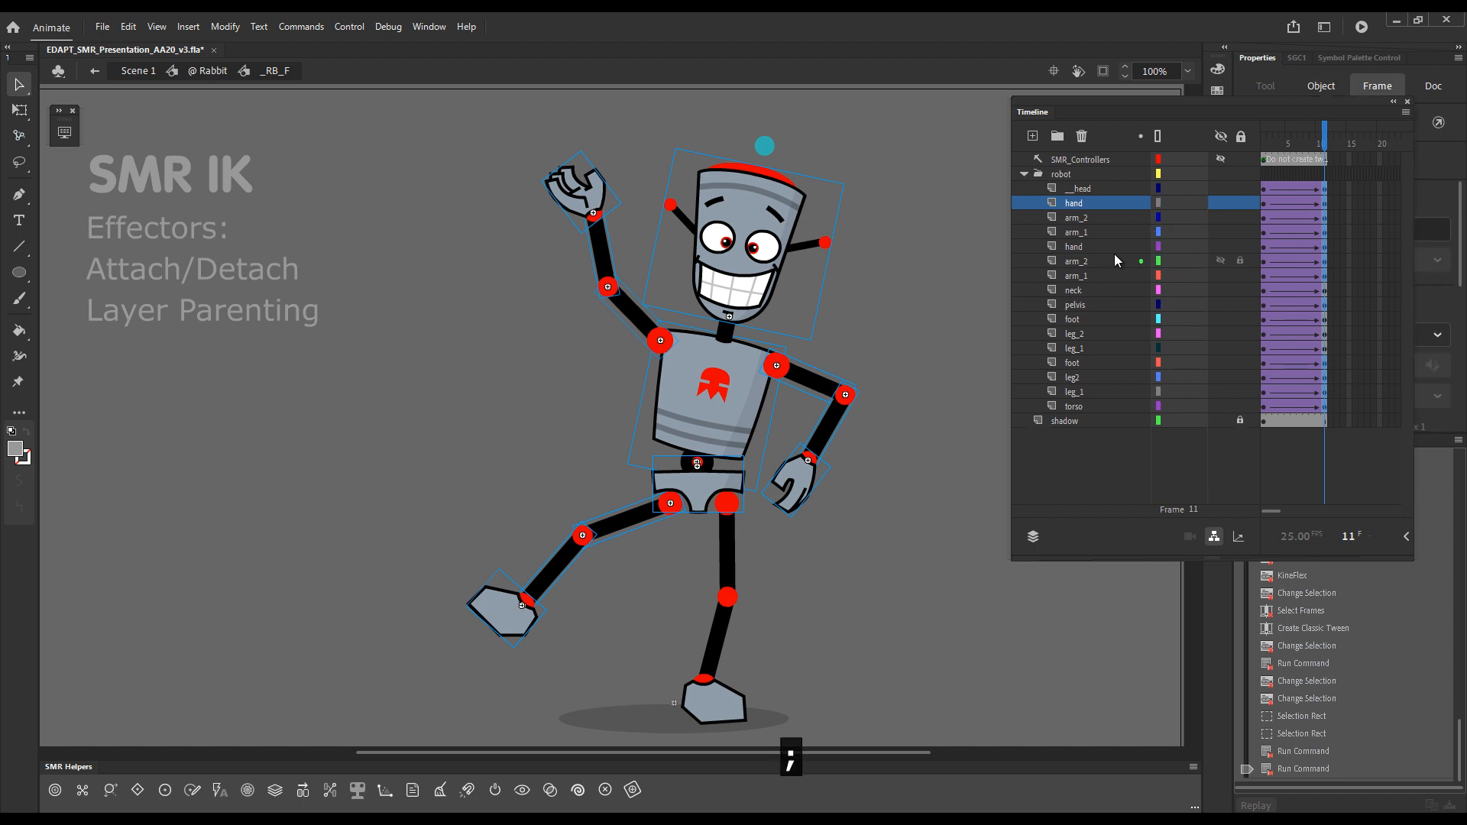
key(semicolon)
key(semicolon)
key(semicolon)
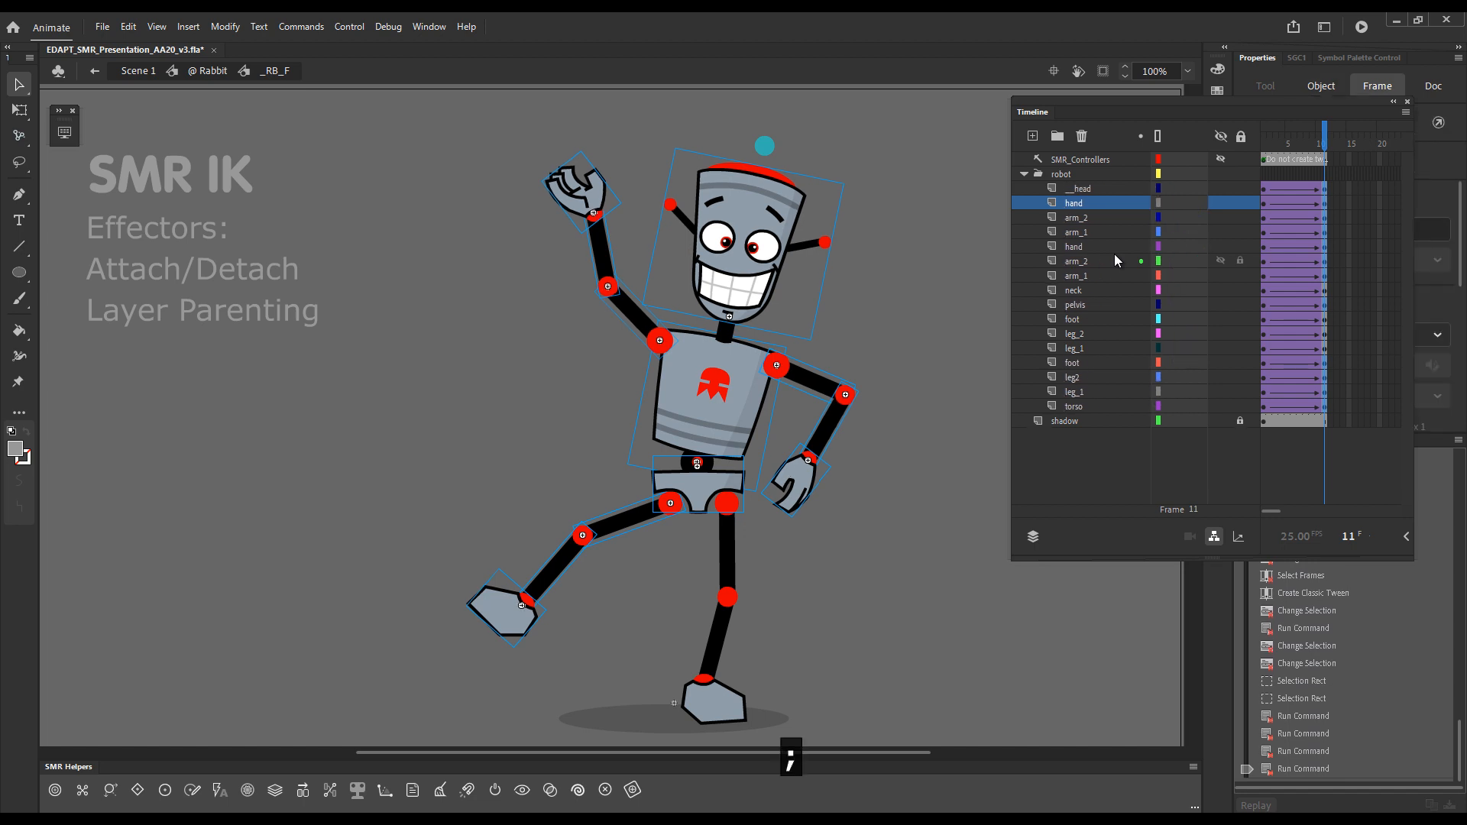
key(semicolon)
click(1213, 538)
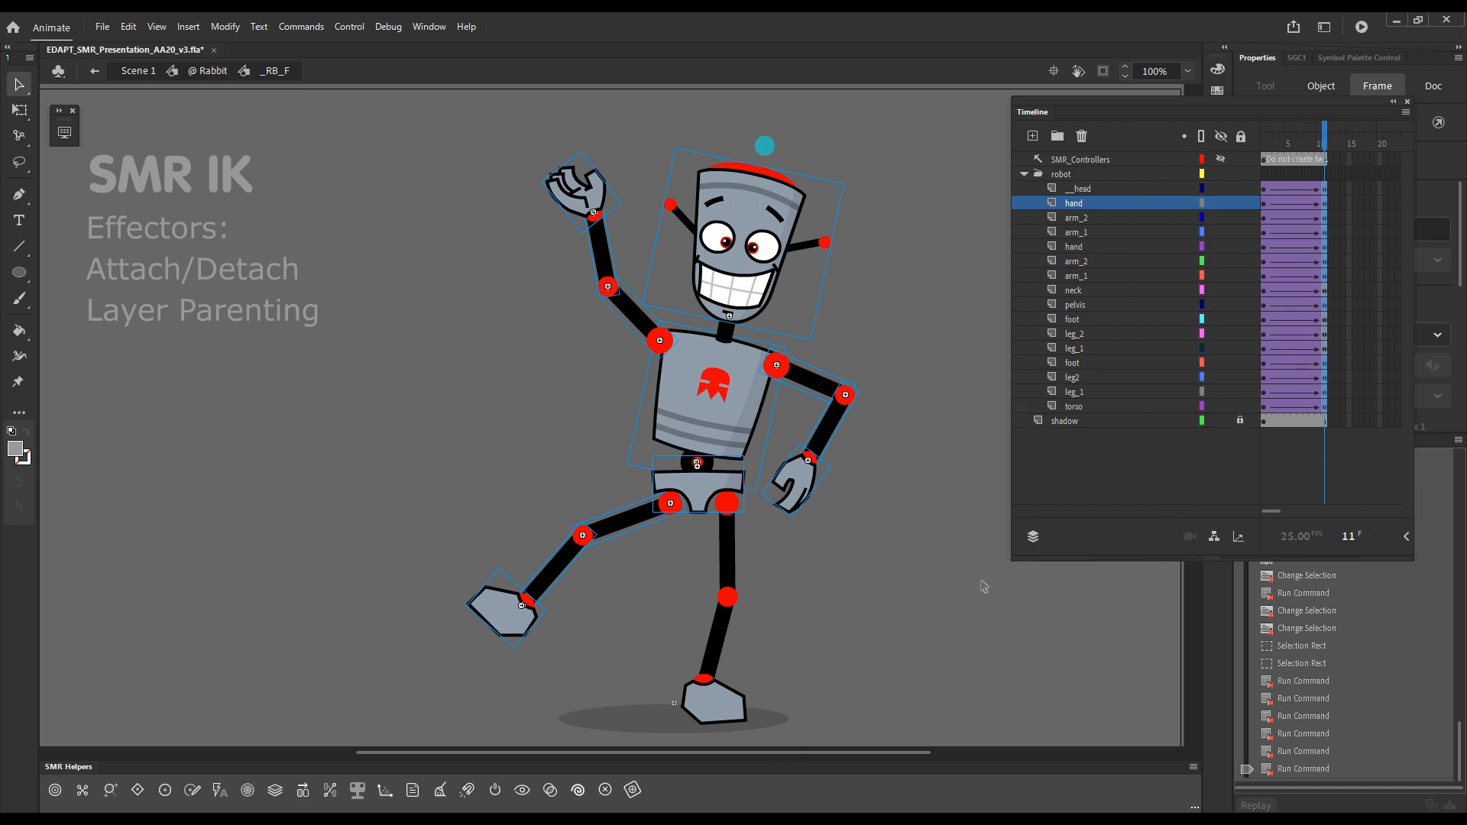
drag(1260, 524, 1203, 524)
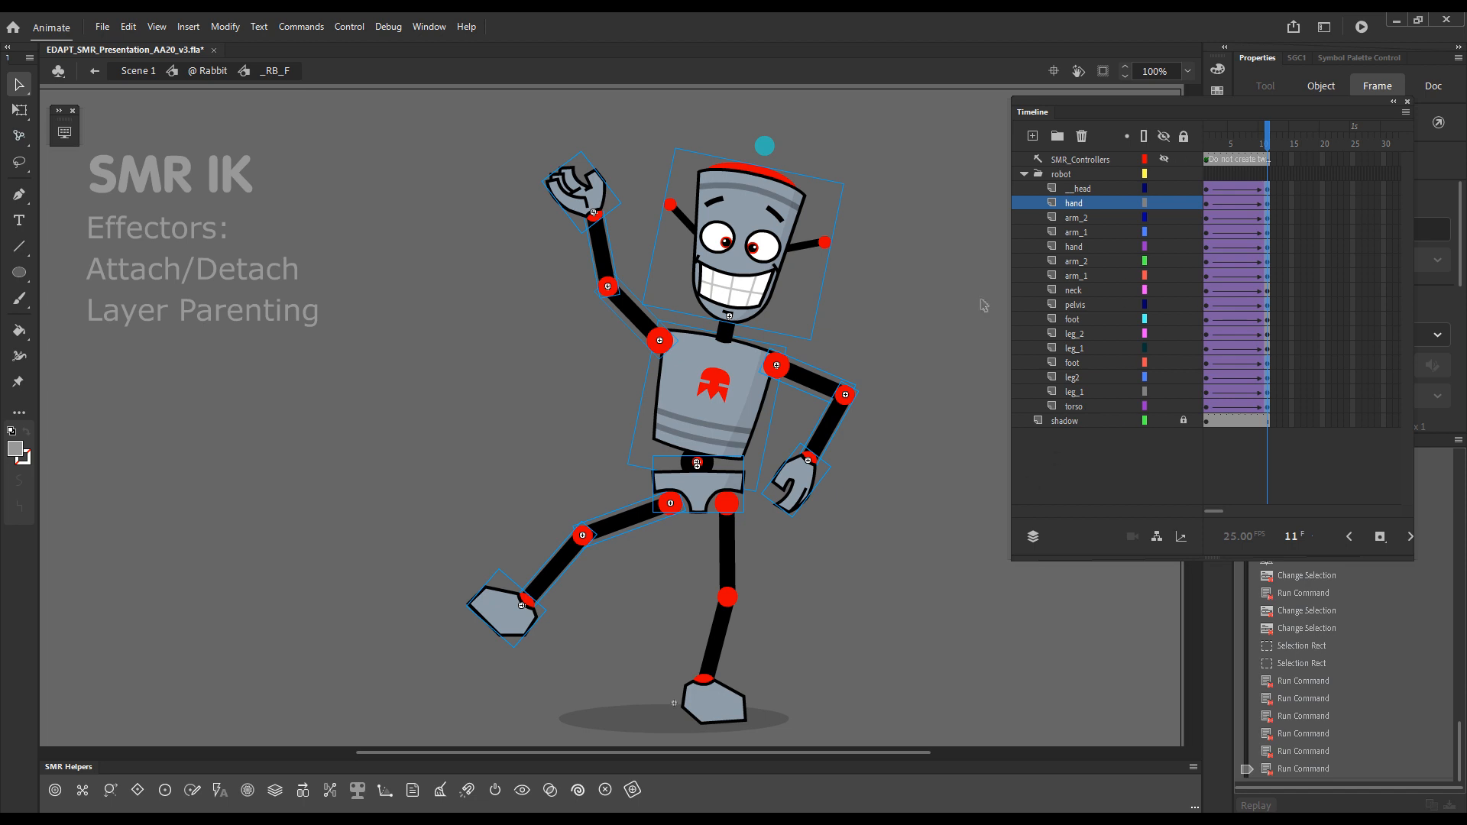
- Turn layer parenting back on for the selected parts and scrub the tween between frames 1 and 11
key(semicolon)
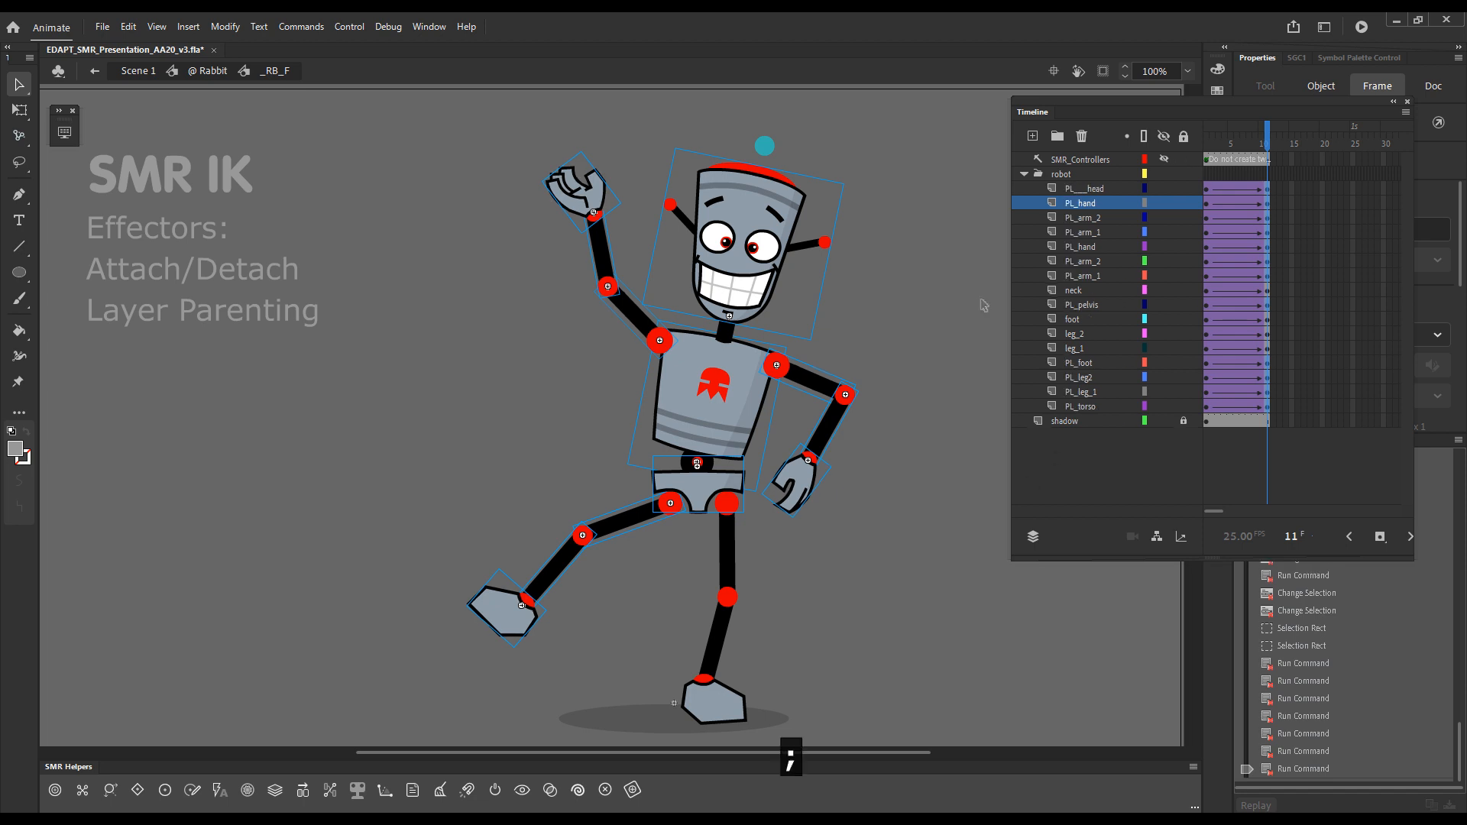
drag(1271, 141, 1238, 145)
drag(1202, 147, 1274, 168)
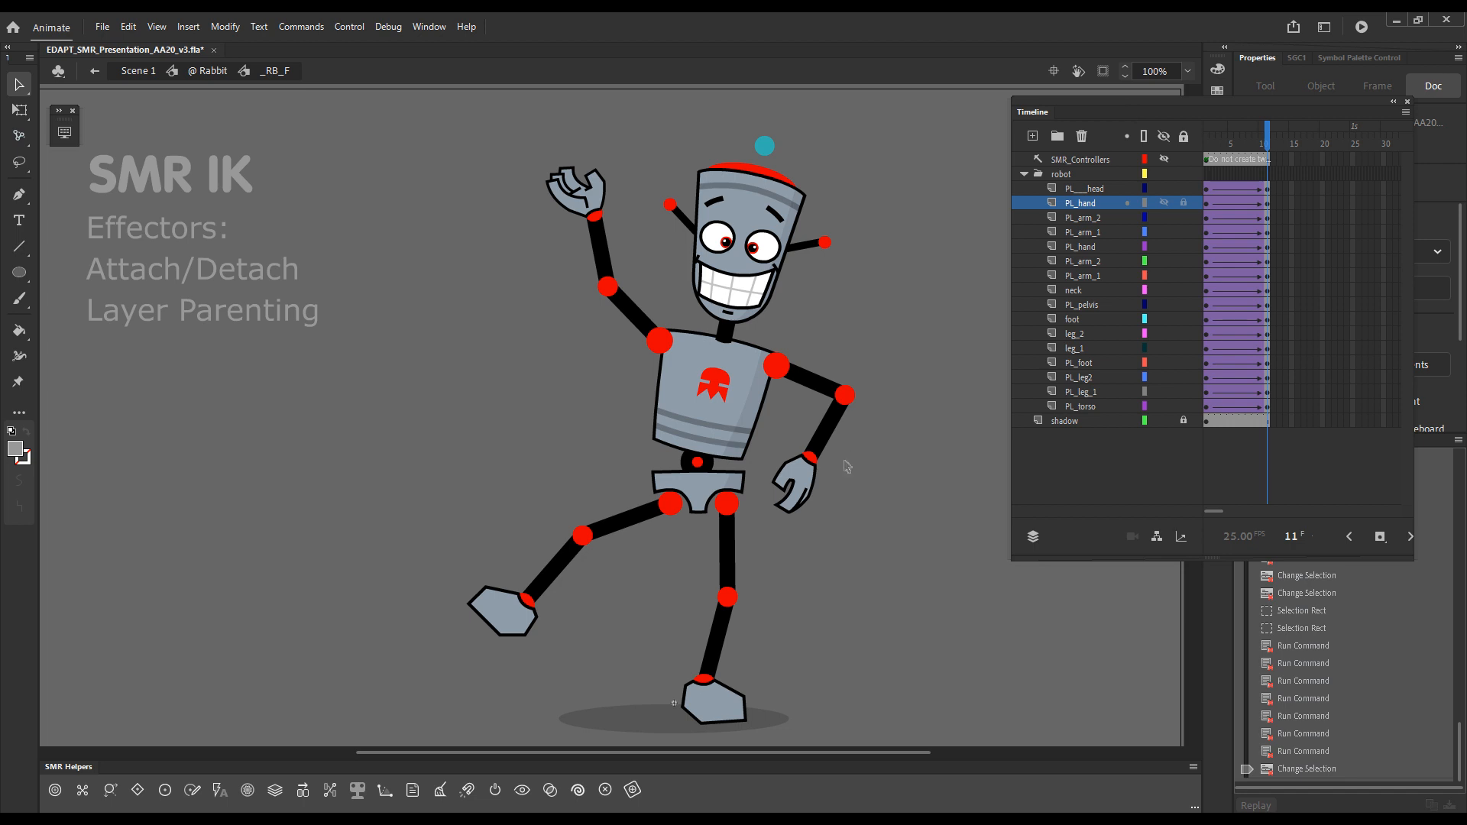
click(904, 575)
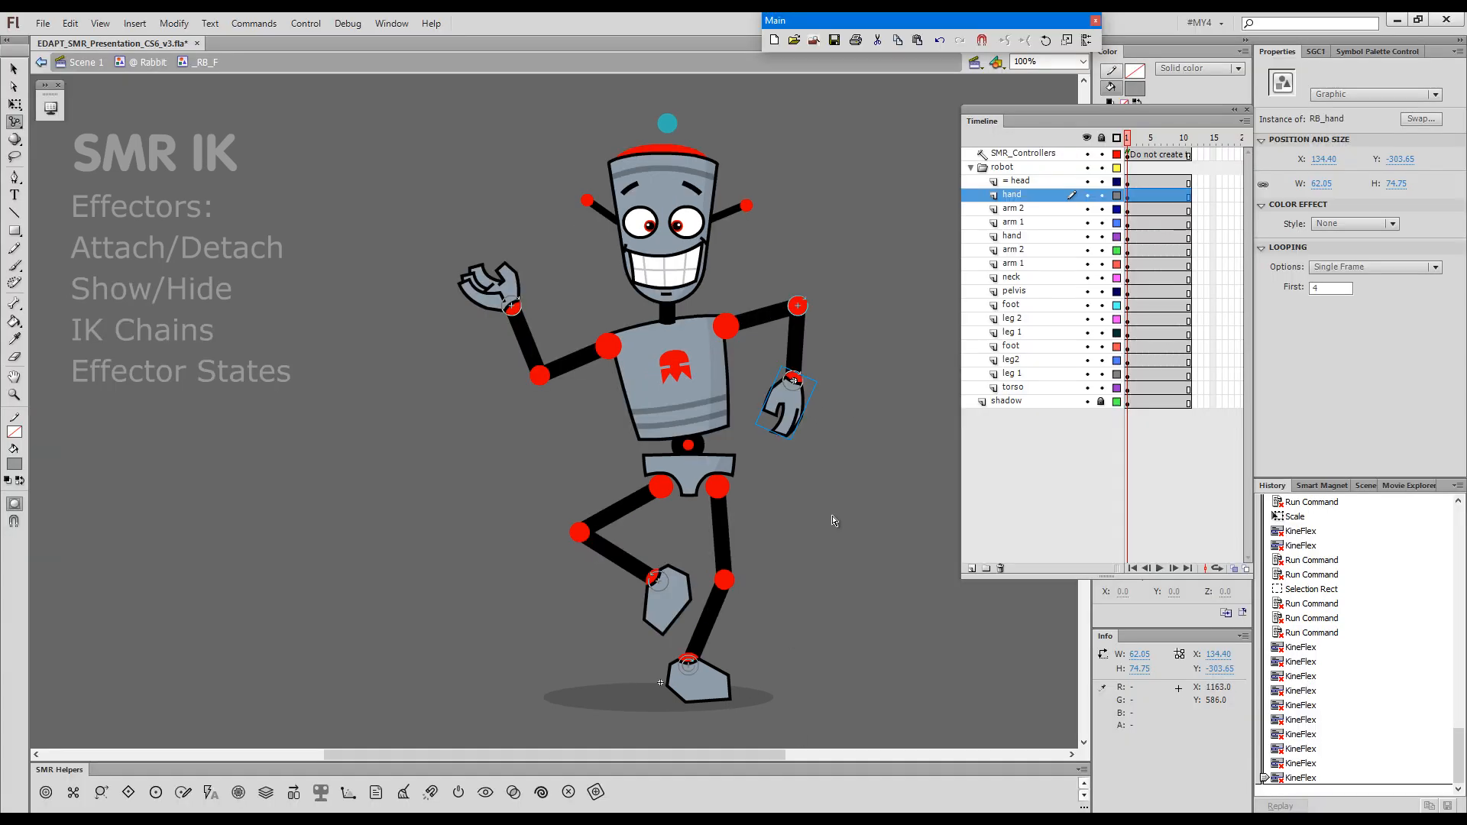
- Switch to Flash CS6, return to the @ Rabbit symbol, and open the container_1 rabbit rig at frame 5 for editing
click(154, 63)
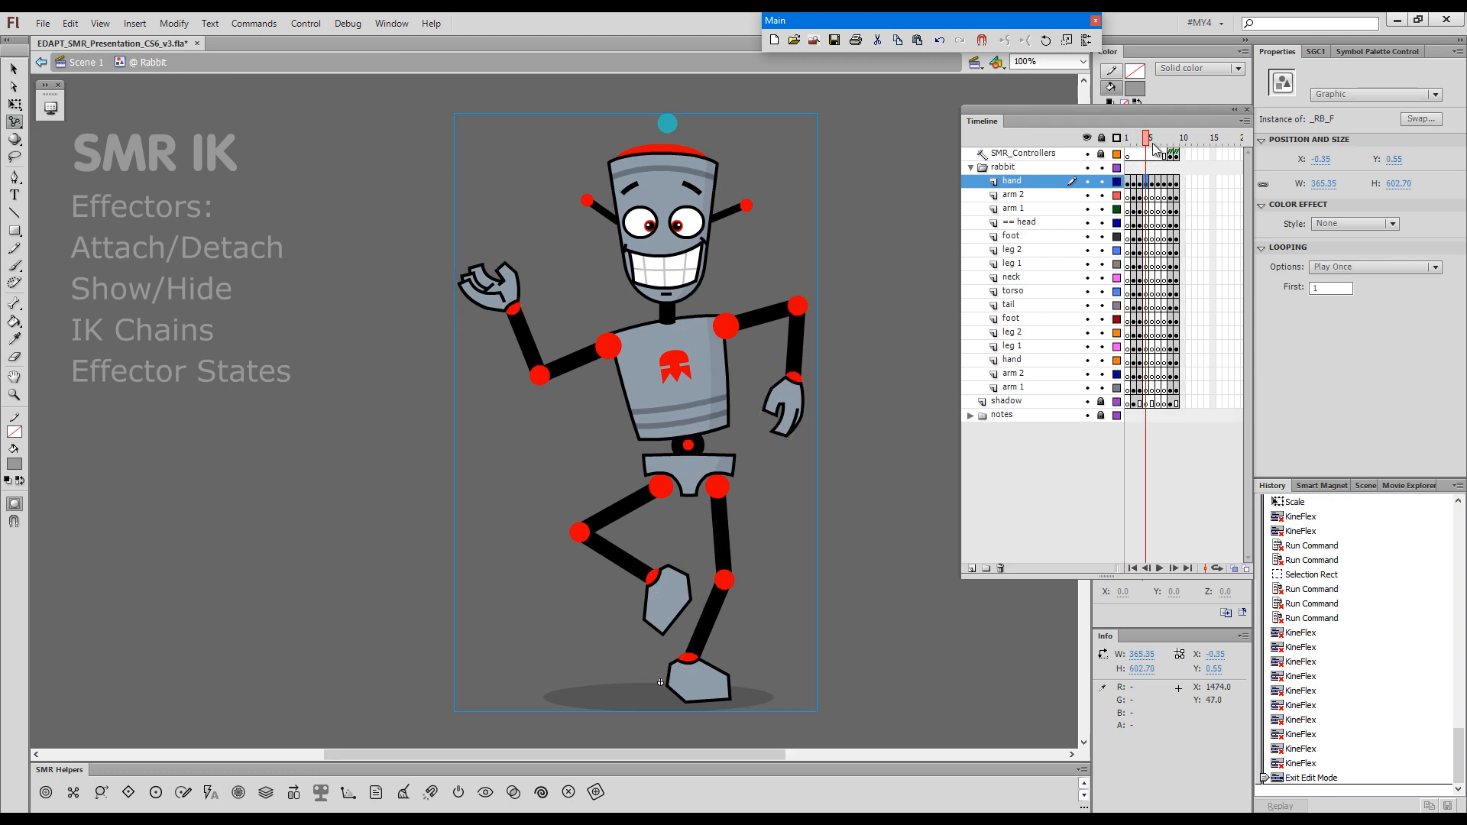
click(1151, 142)
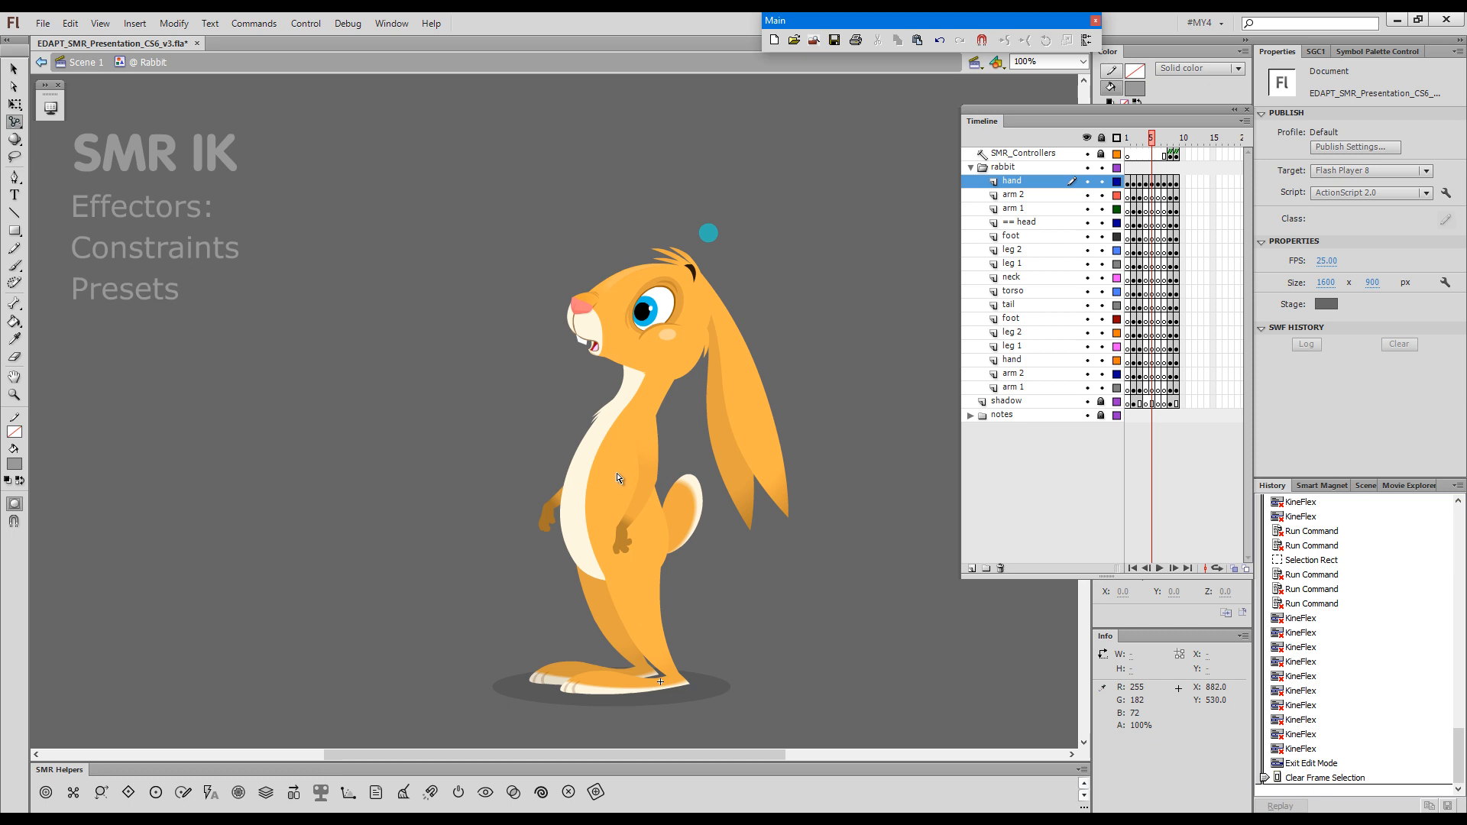
key(v)
click(616, 480)
click(617, 483)
double_click(612, 476)
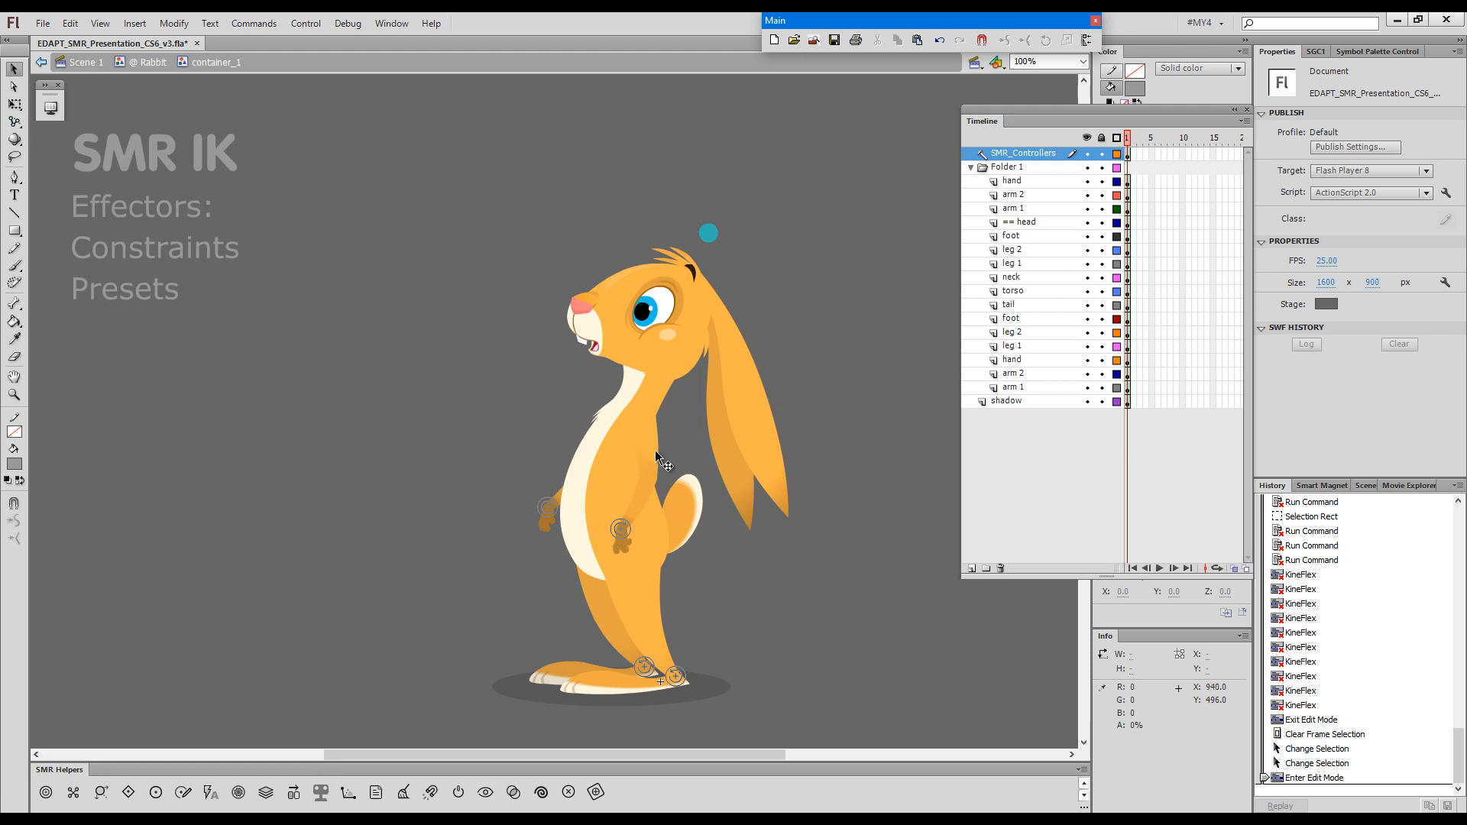
- Move the rabbit's near arm out in front of its body with KineFlex and adjust the hand by its IK effector
key(shift)
key(h)
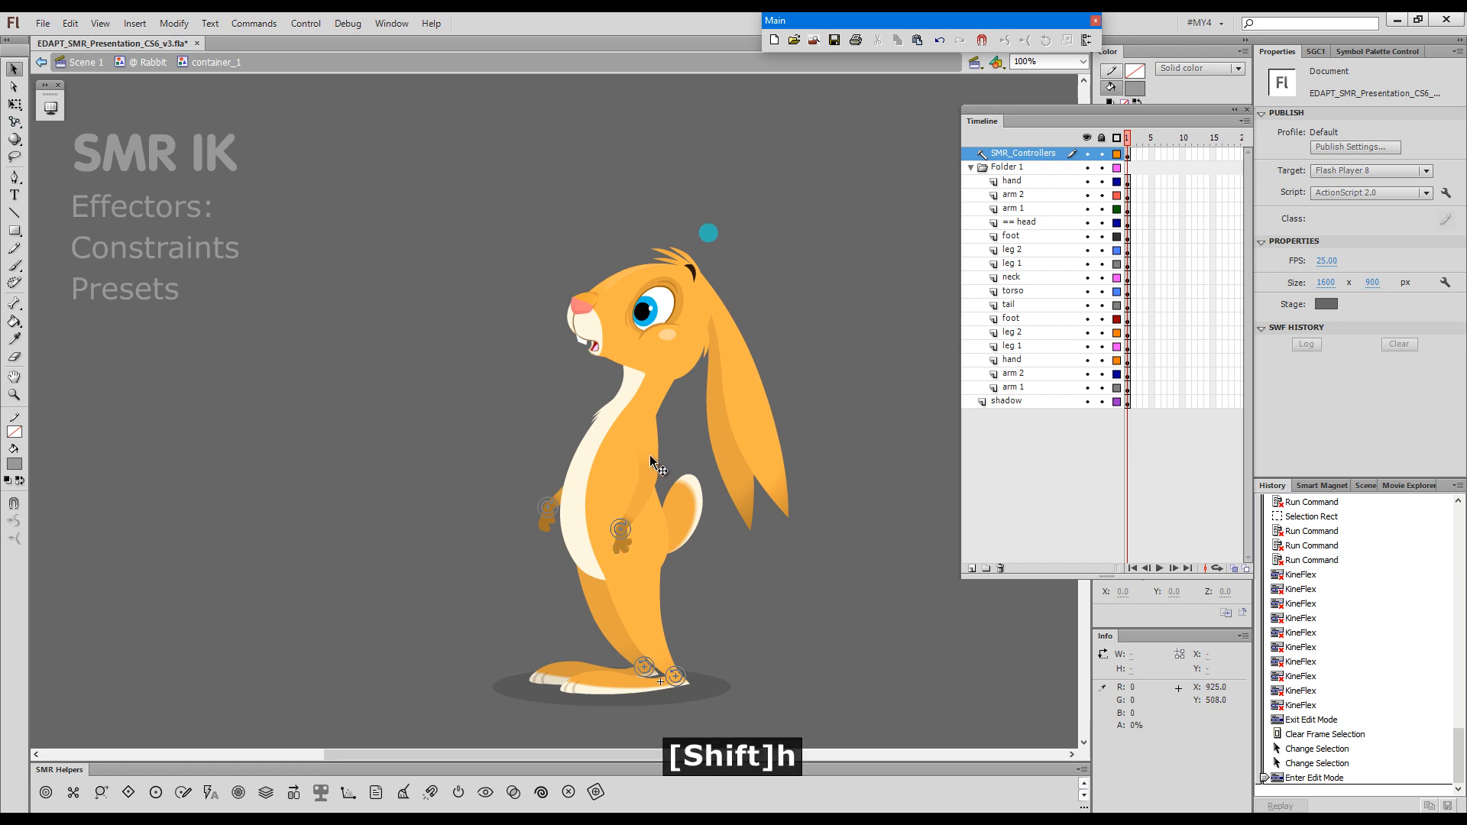
key(g)
key(shift)
drag(649, 454, 427, 399)
mouse_move(408, 486)
mouse_down()
mouse_move(439, 508)
mouse_move(433, 524)
mouse_move(424, 467)
mouse_move(414, 492)
mouse_up()
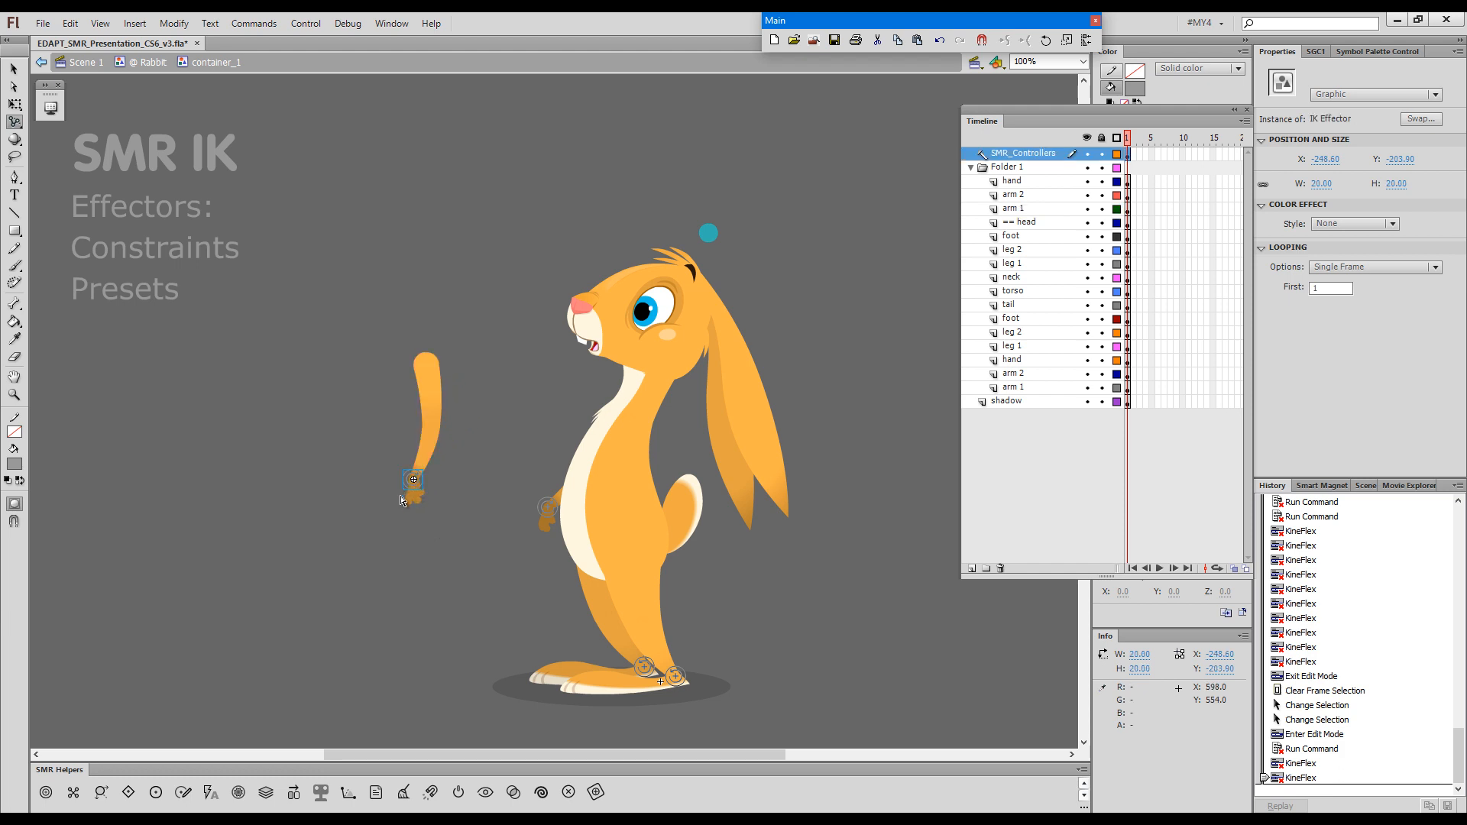
- Save the near hand IK effector's joint range constraints as a preset named "rabbit arm"
key(alt+g)
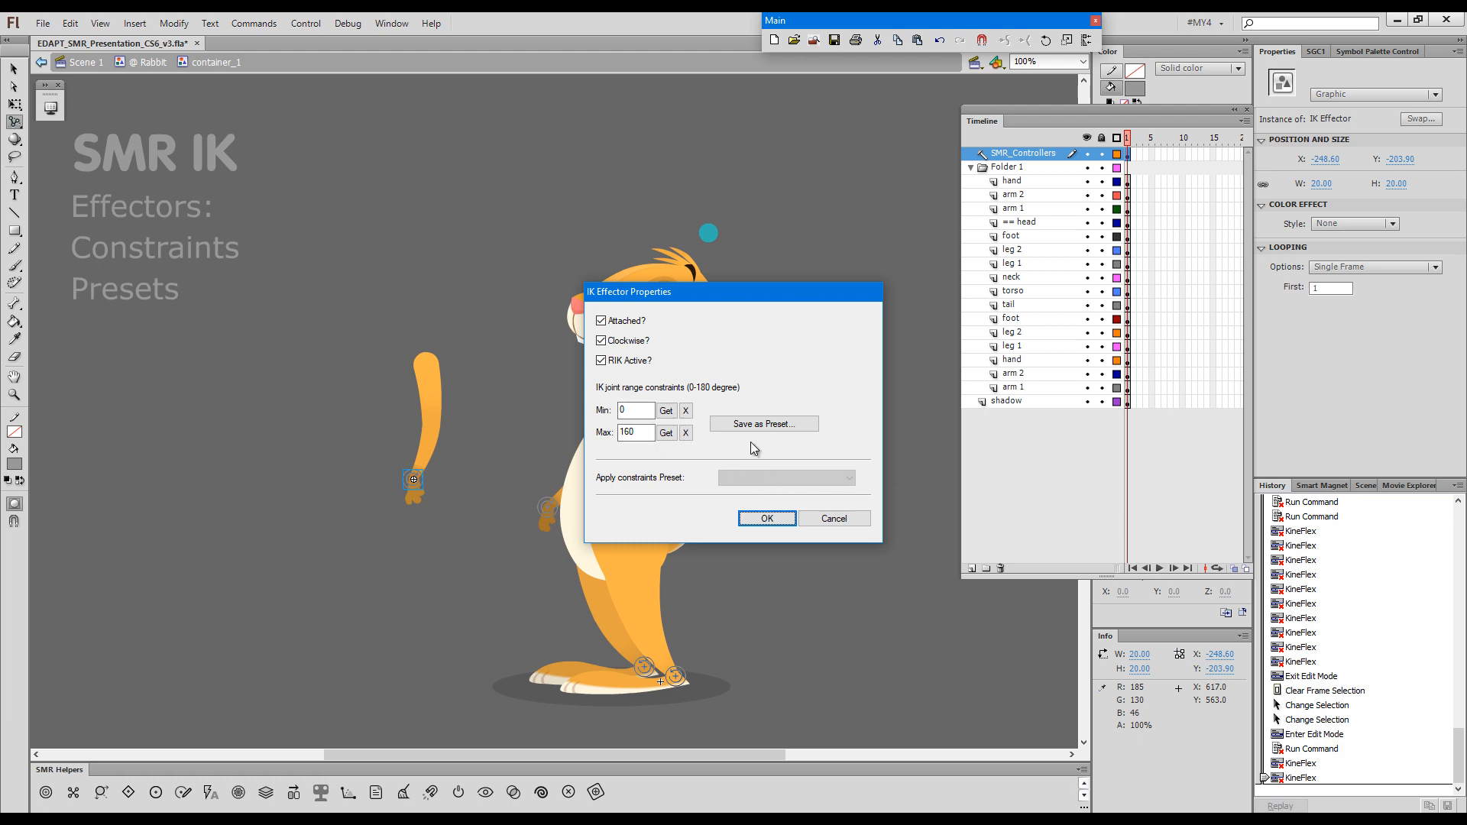
click(759, 424)
text(rabbit arm)
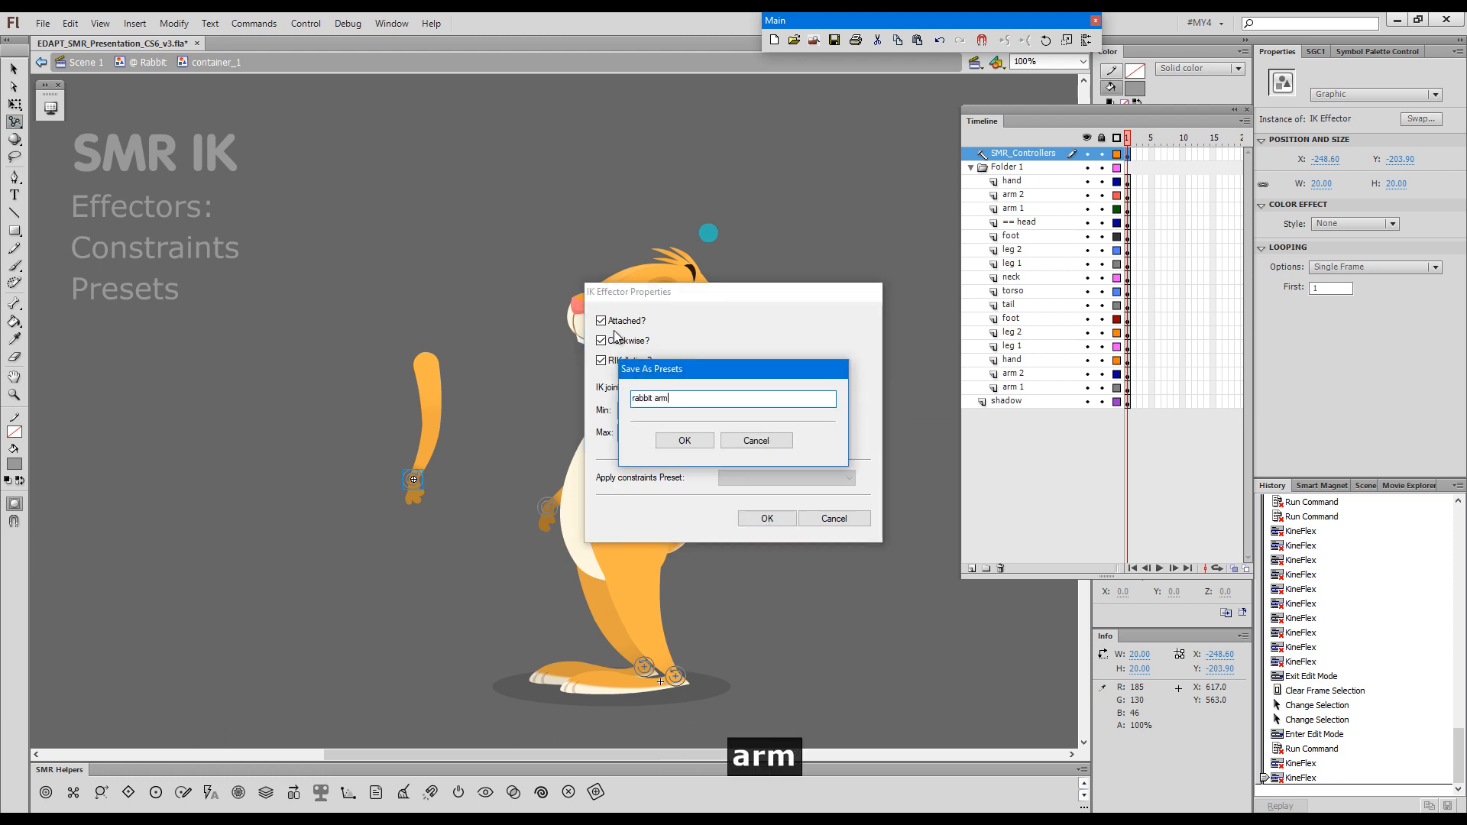
click(684, 440)
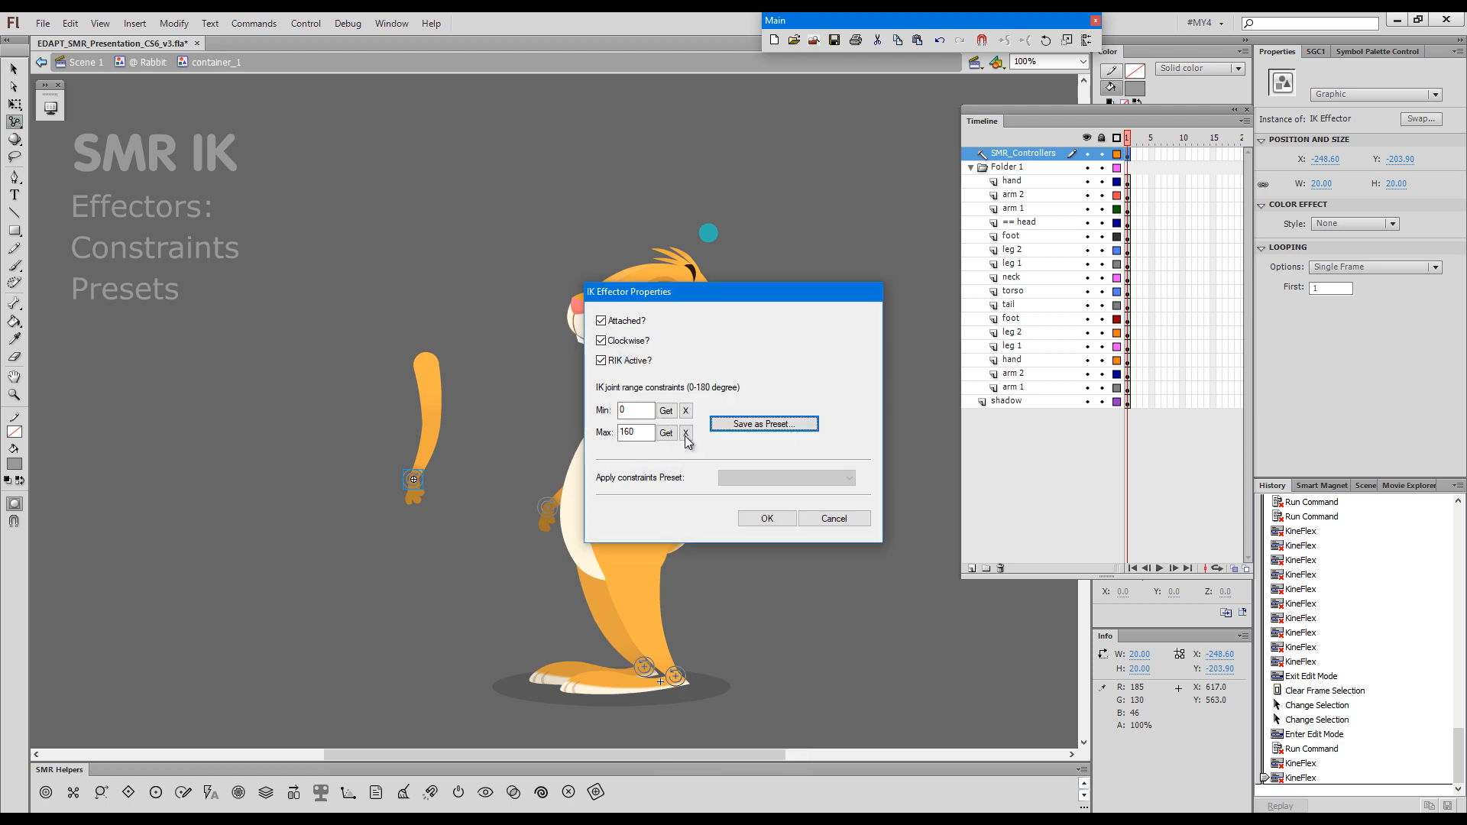
click(686, 432)
click(765, 522)
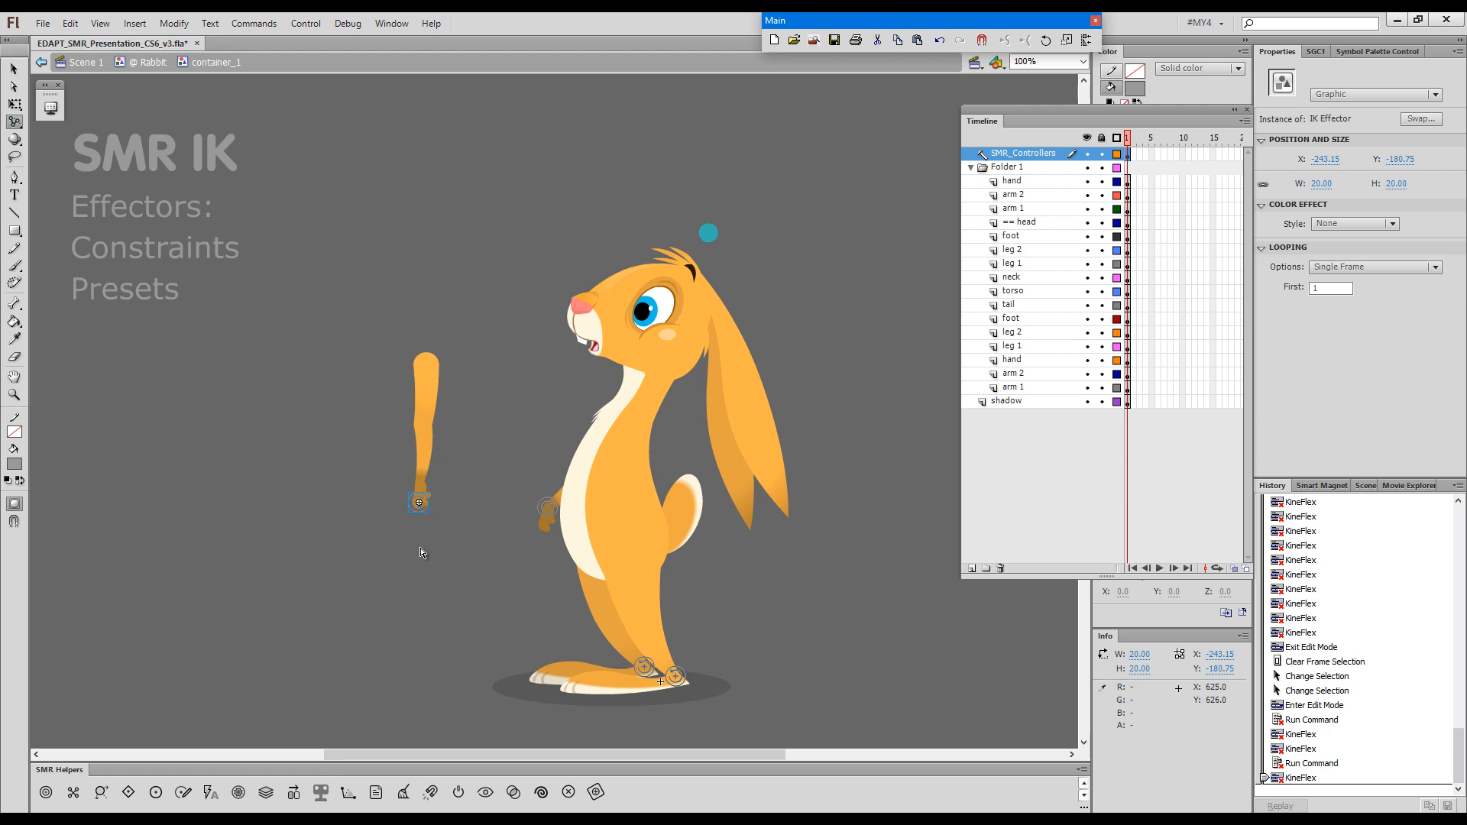
- Pull the near hand's IK effector straight down past the arm's reach and review the KineFlex quick settings
drag(418, 502, 418, 547)
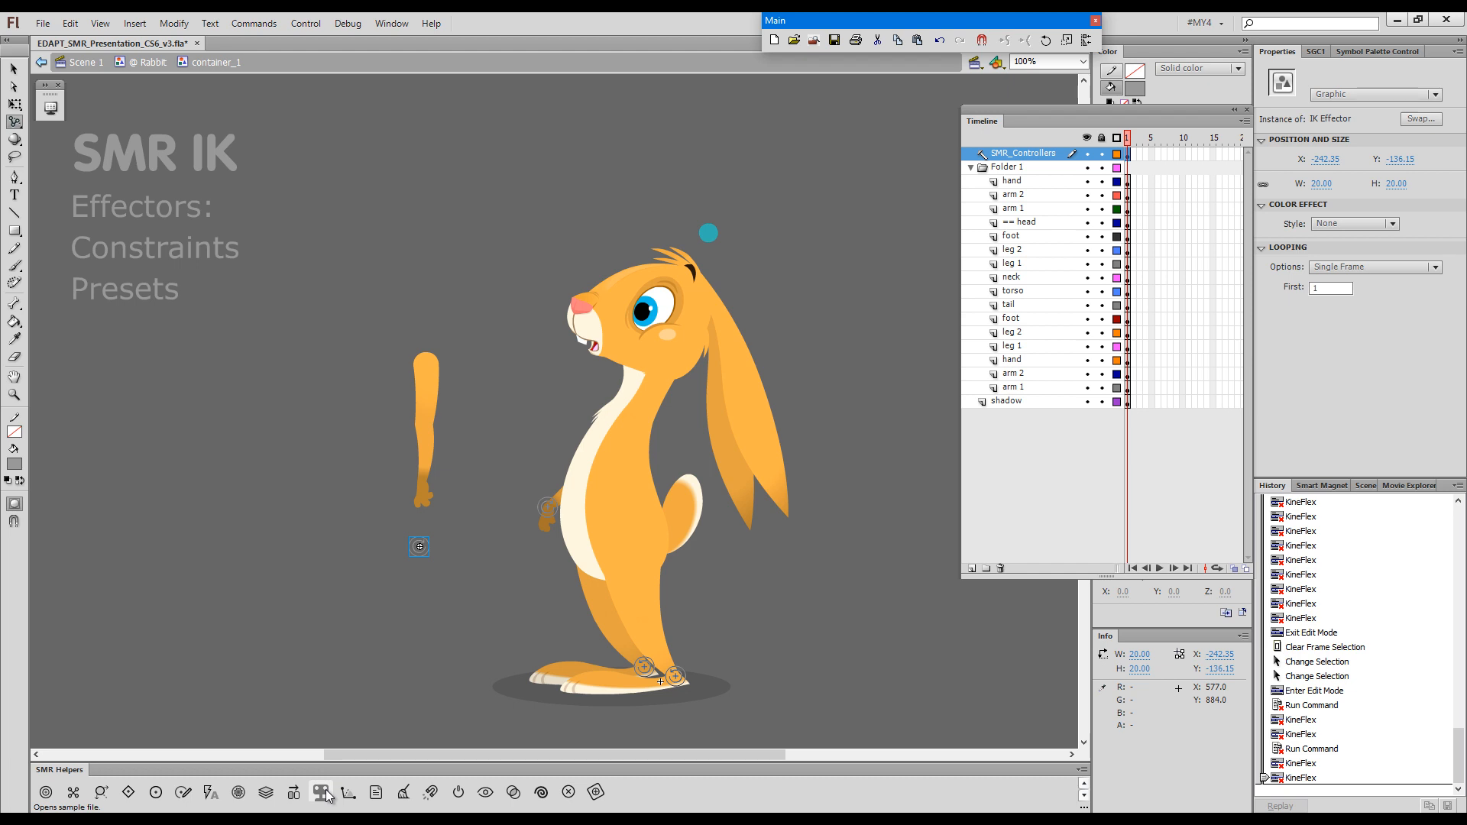
key(shift+g)
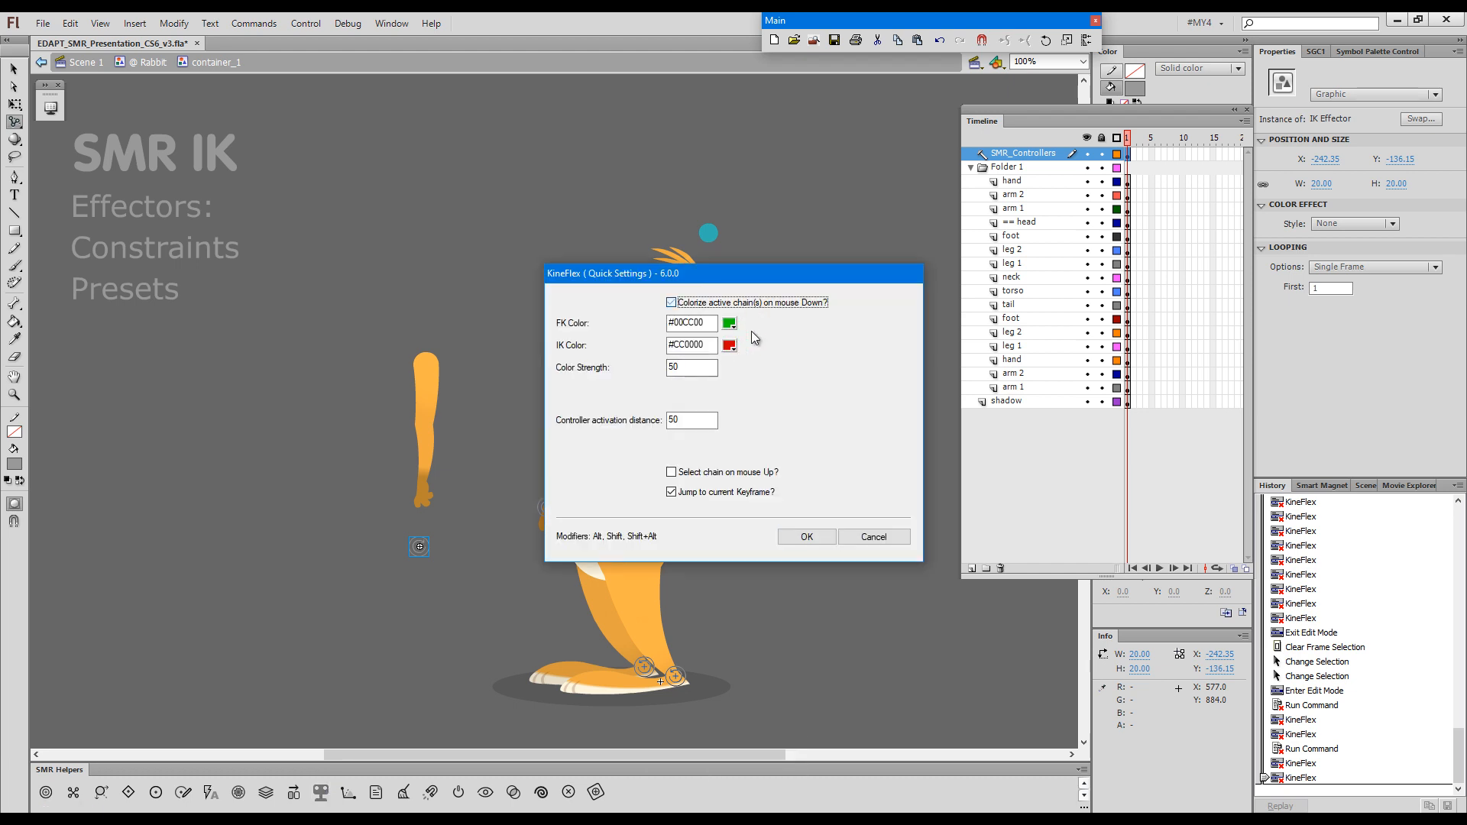
click(799, 542)
- Bend the near arm with its IK effector and capture the joint angle, 124.1, as the maximum constraint
drag(424, 551, 433, 468)
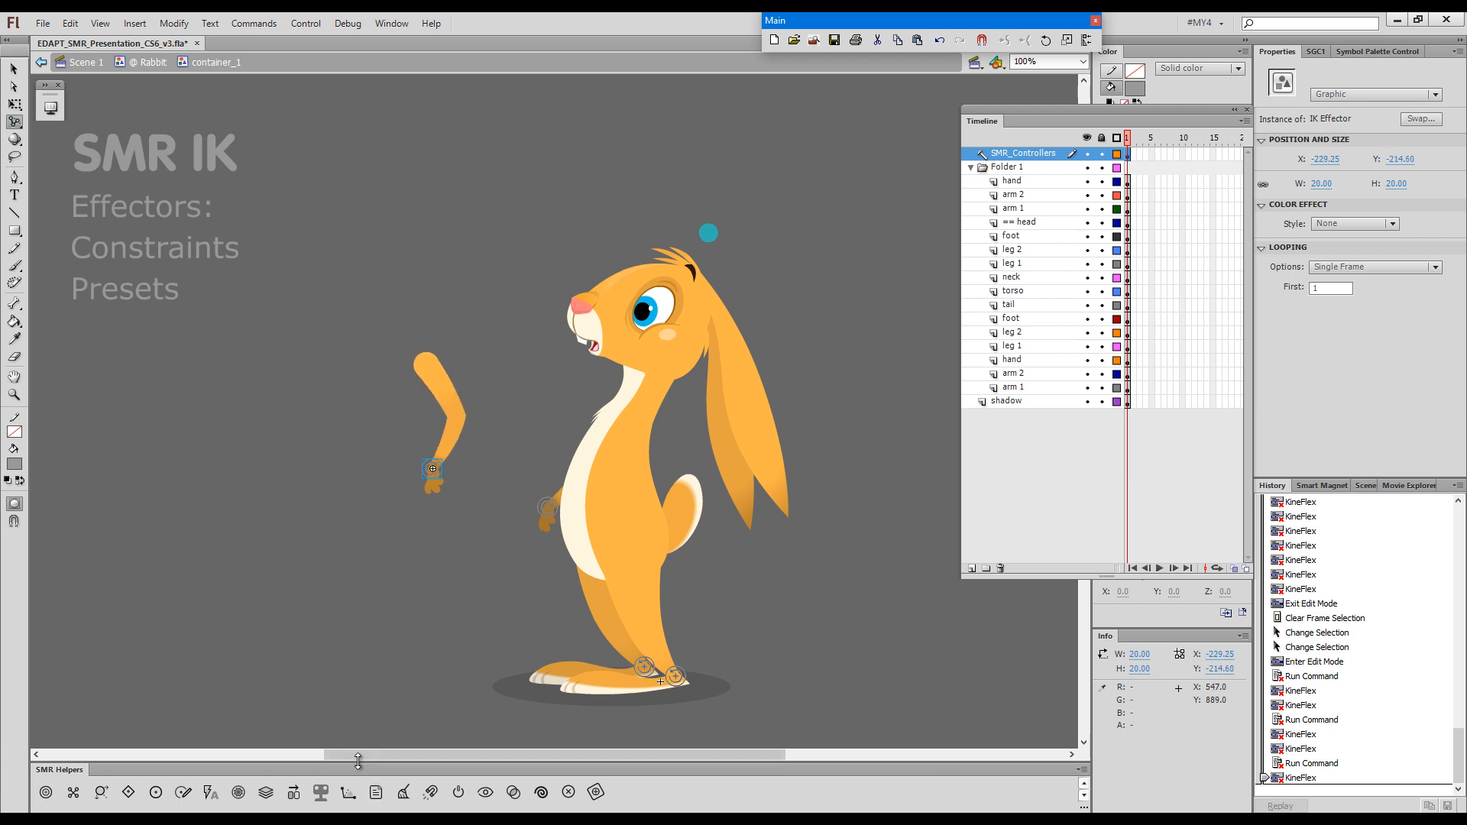
click(348, 793)
click(667, 432)
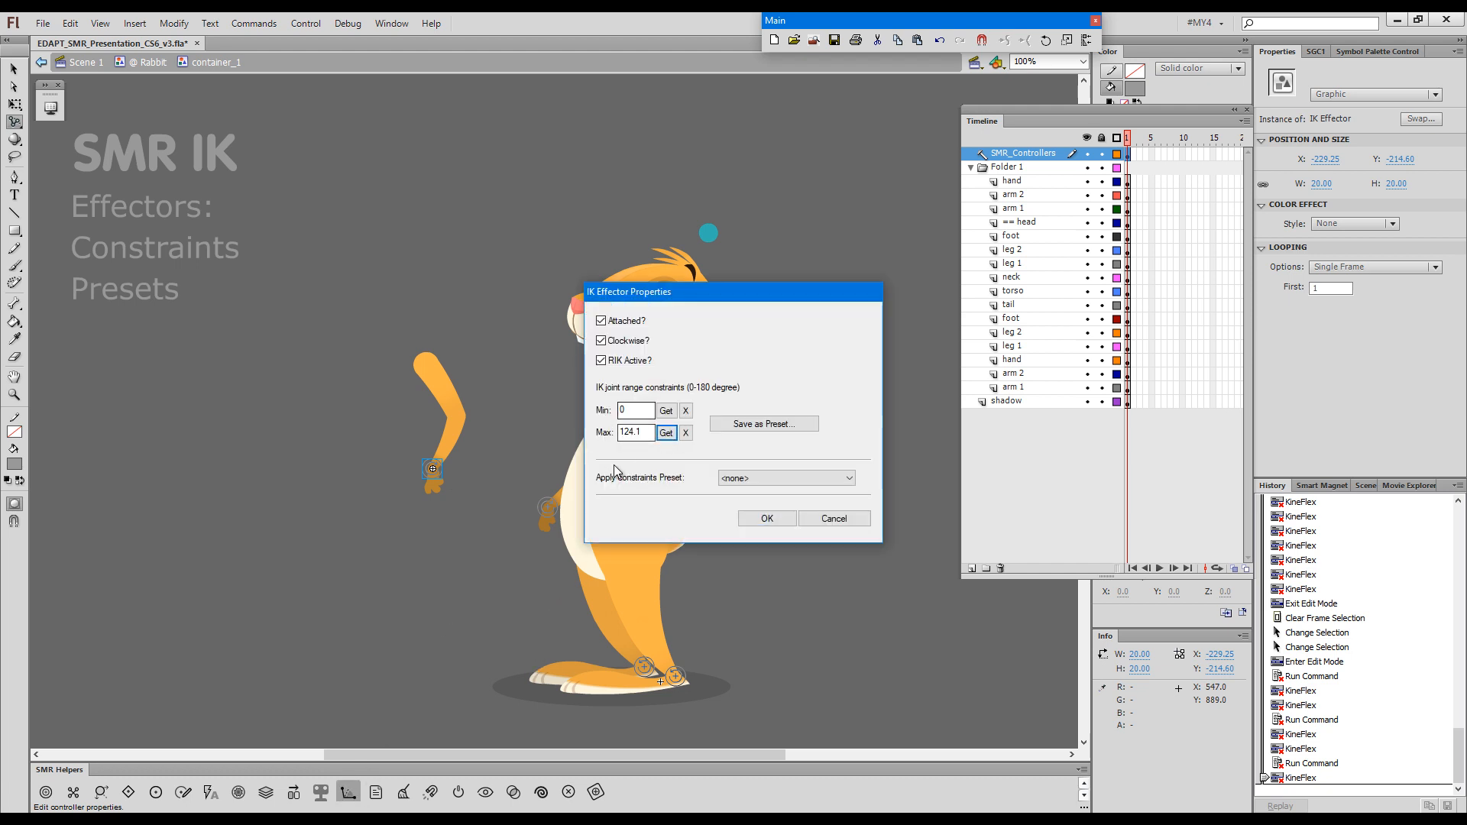
click(760, 521)
- Fold the near arm tightly, capture 27.2 as its effector's minimum joint constraint, and test the limited range by extending the arm
drag(432, 469, 421, 401)
click(348, 792)
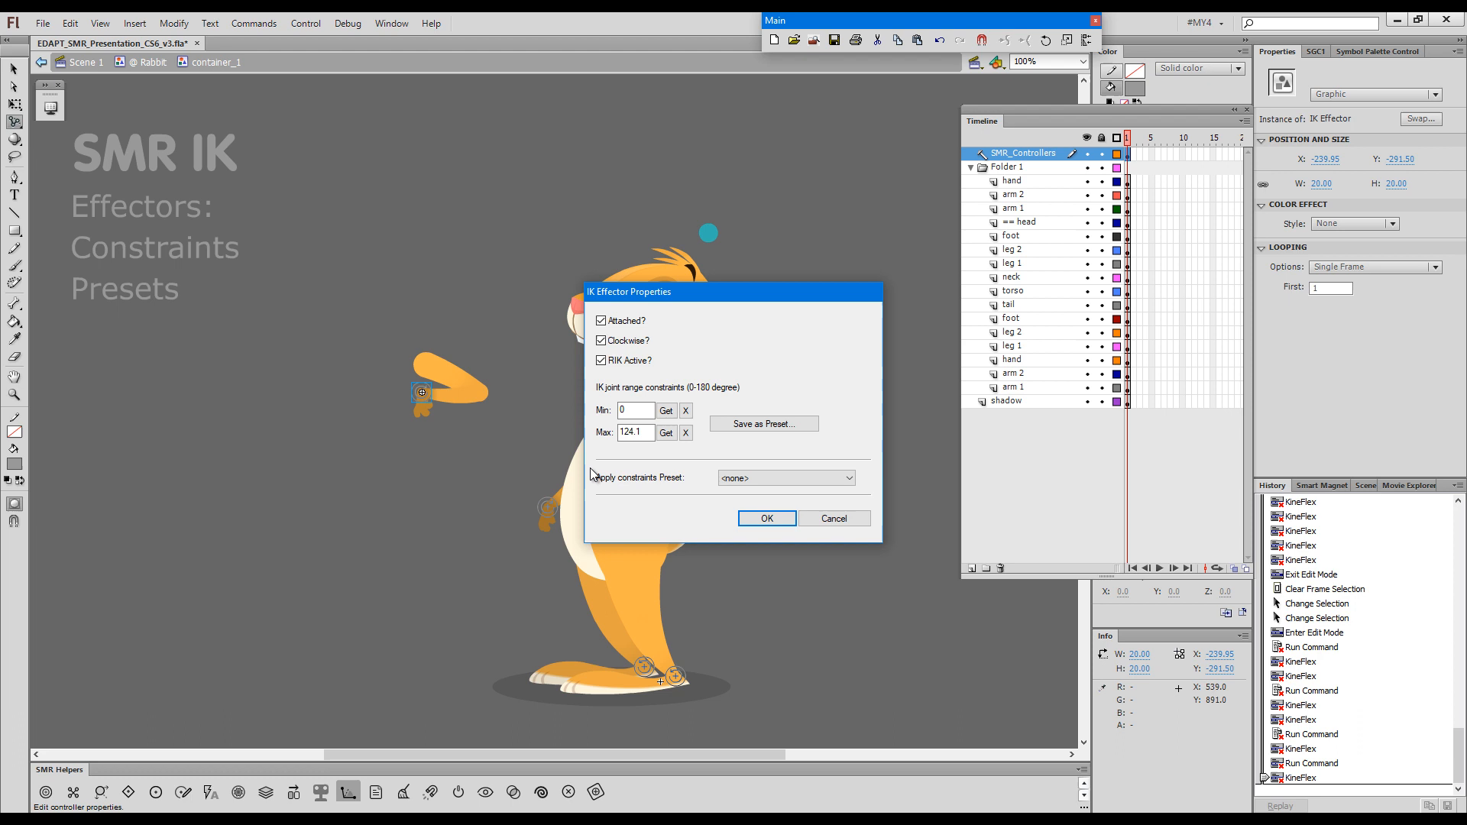
click(666, 412)
click(768, 519)
drag(422, 394, 429, 510)
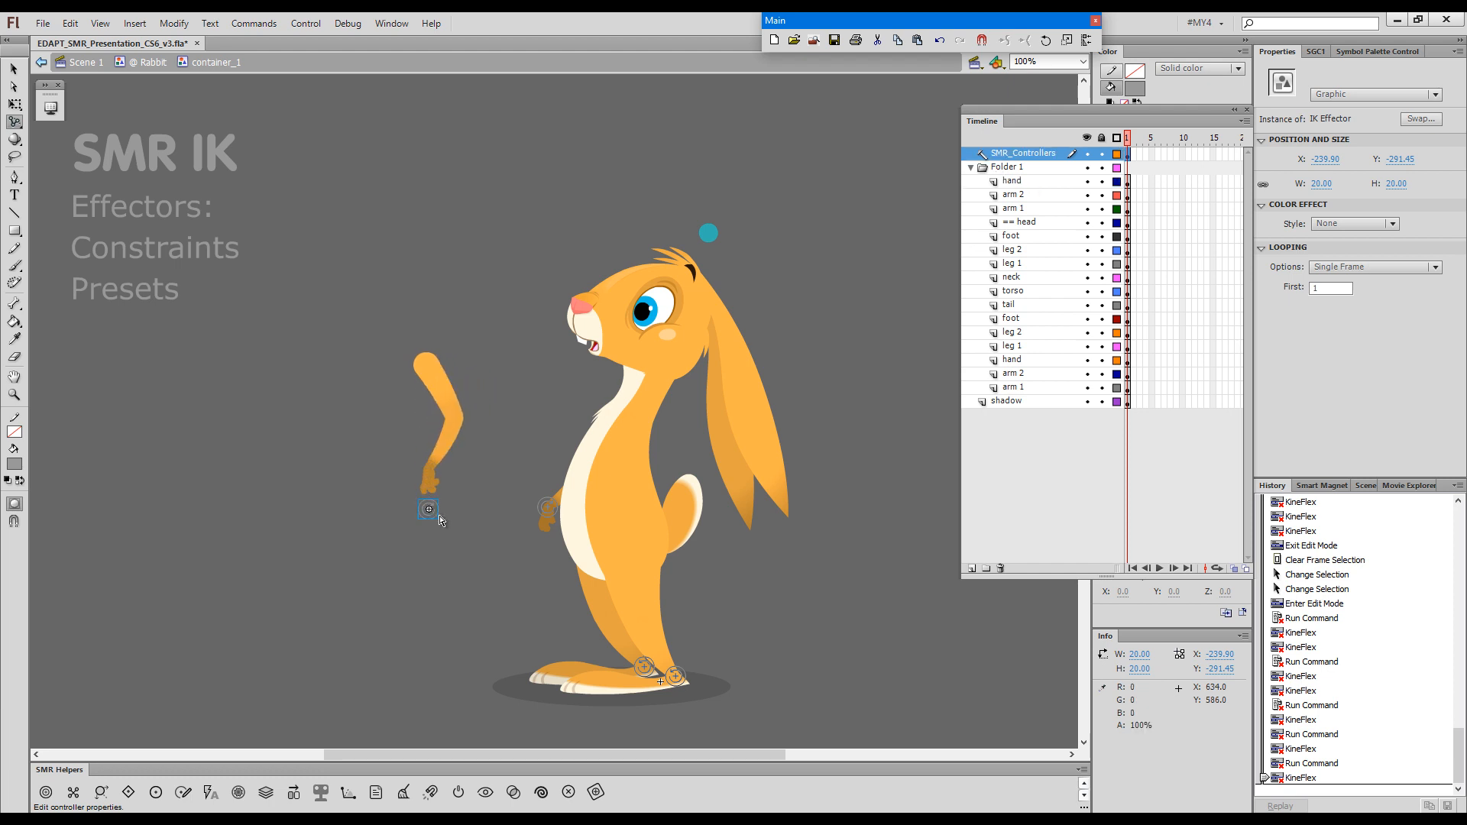
- Move the rabbit's far arm out in front of its body, beside the detached near arm
click(546, 526)
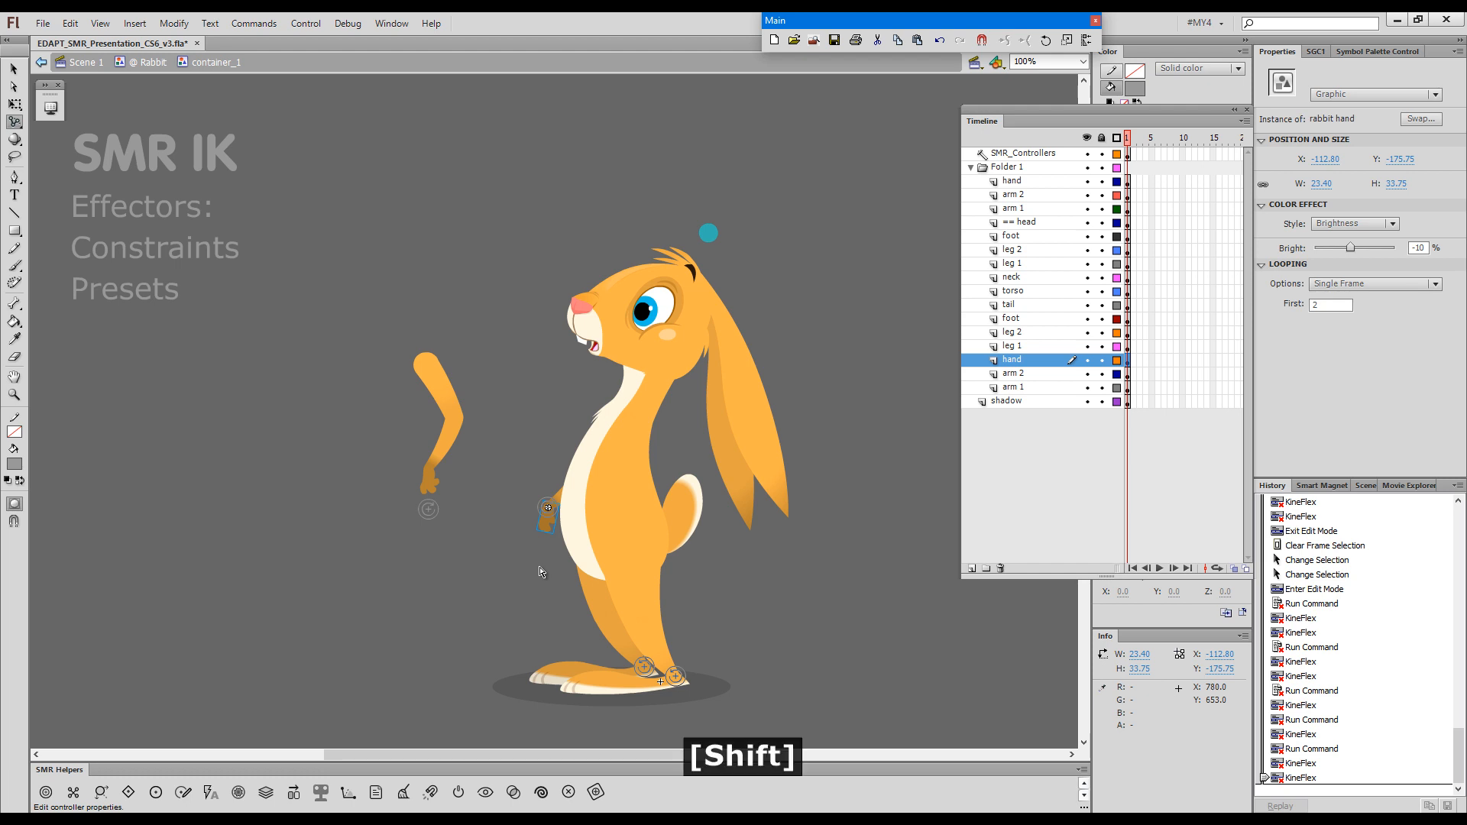
key(shift+1)
drag(437, 518, 268, 481)
click(386, 623)
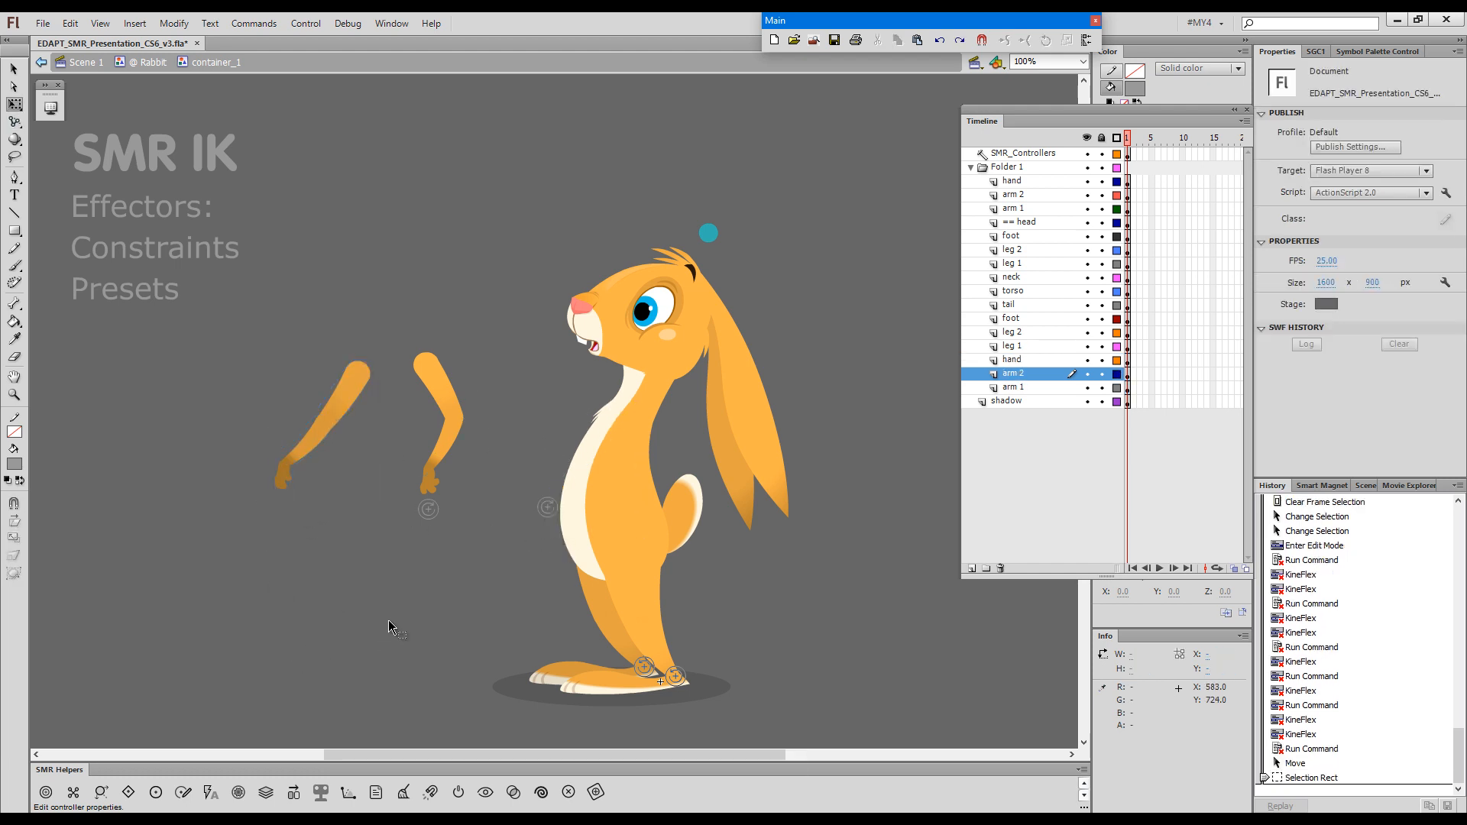
click(283, 463)
click(347, 792)
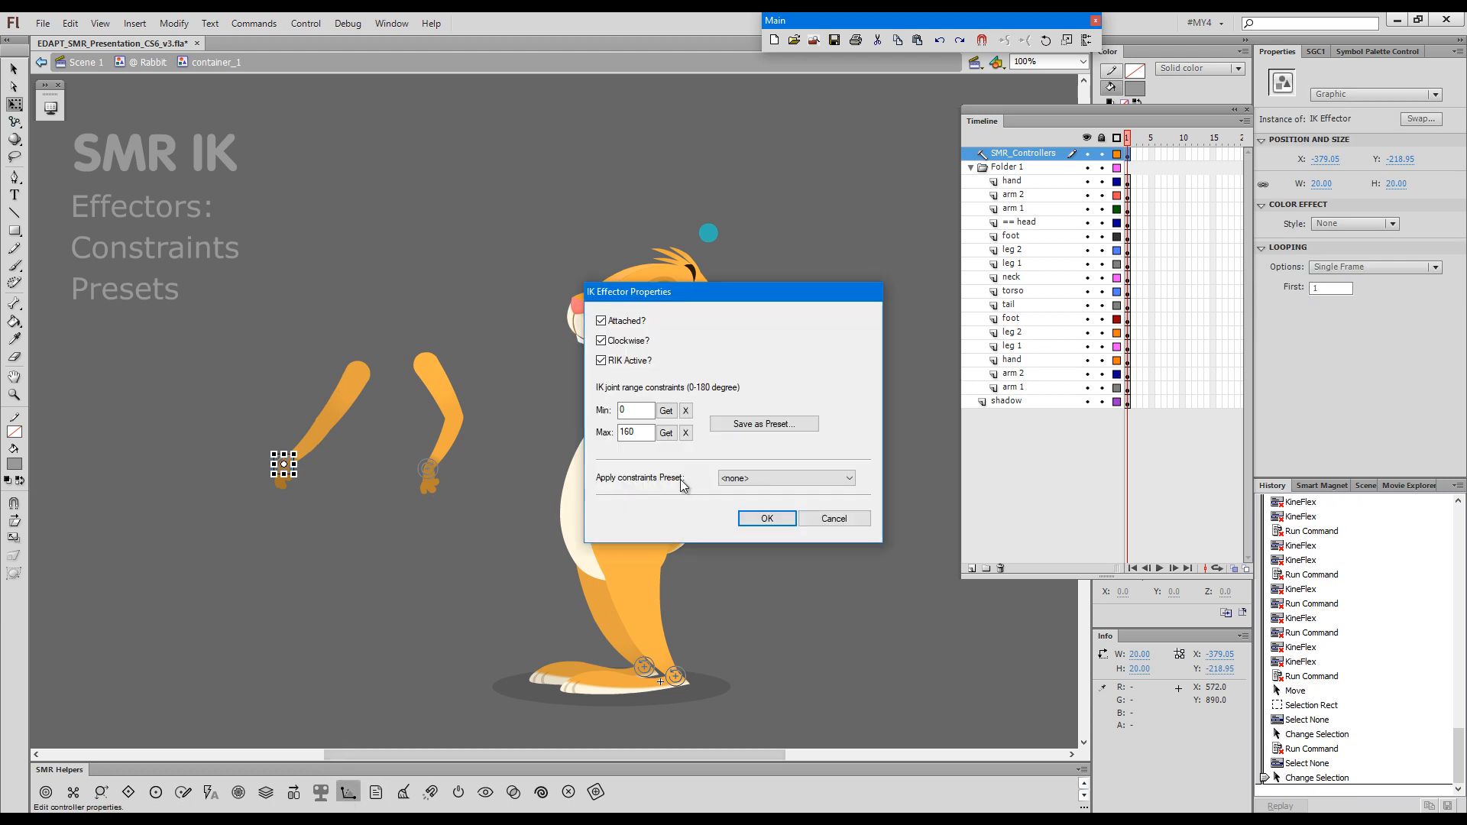
click(851, 477)
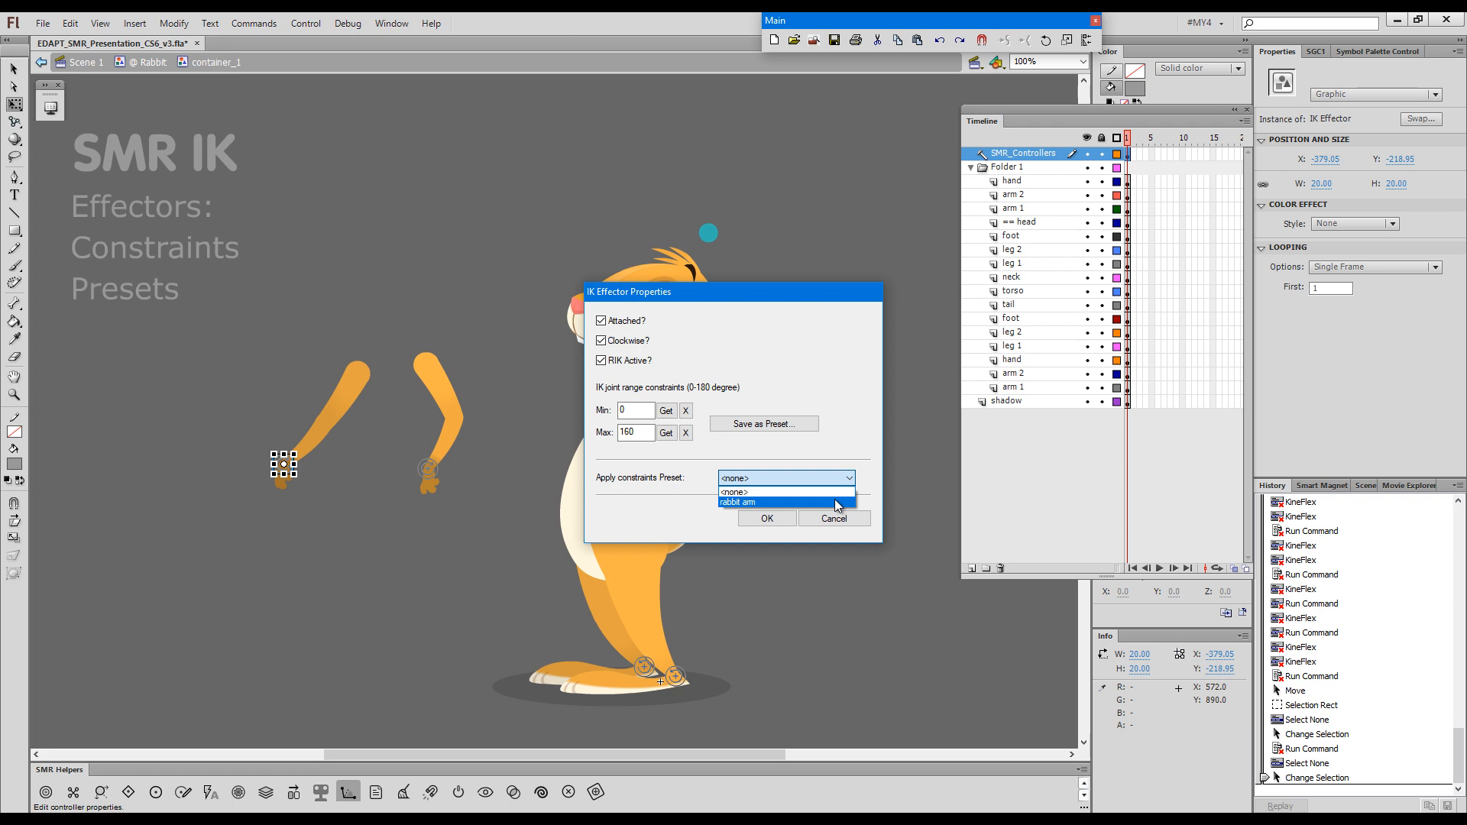
click(837, 519)
click(849, 518)
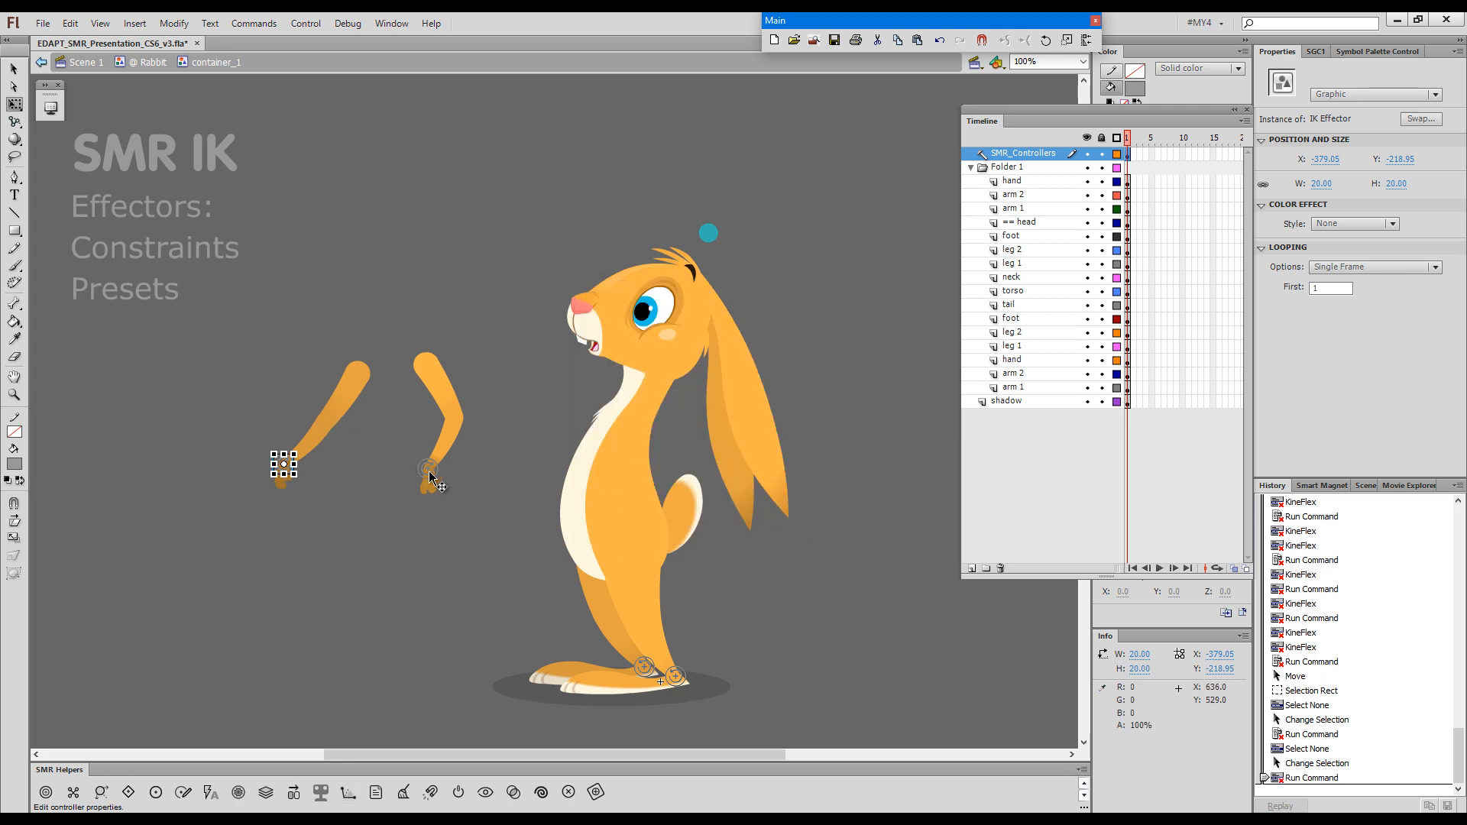
- Save the near hand IK effector's joint range constraints as a preset named "test"
click(427, 469)
click(347, 792)
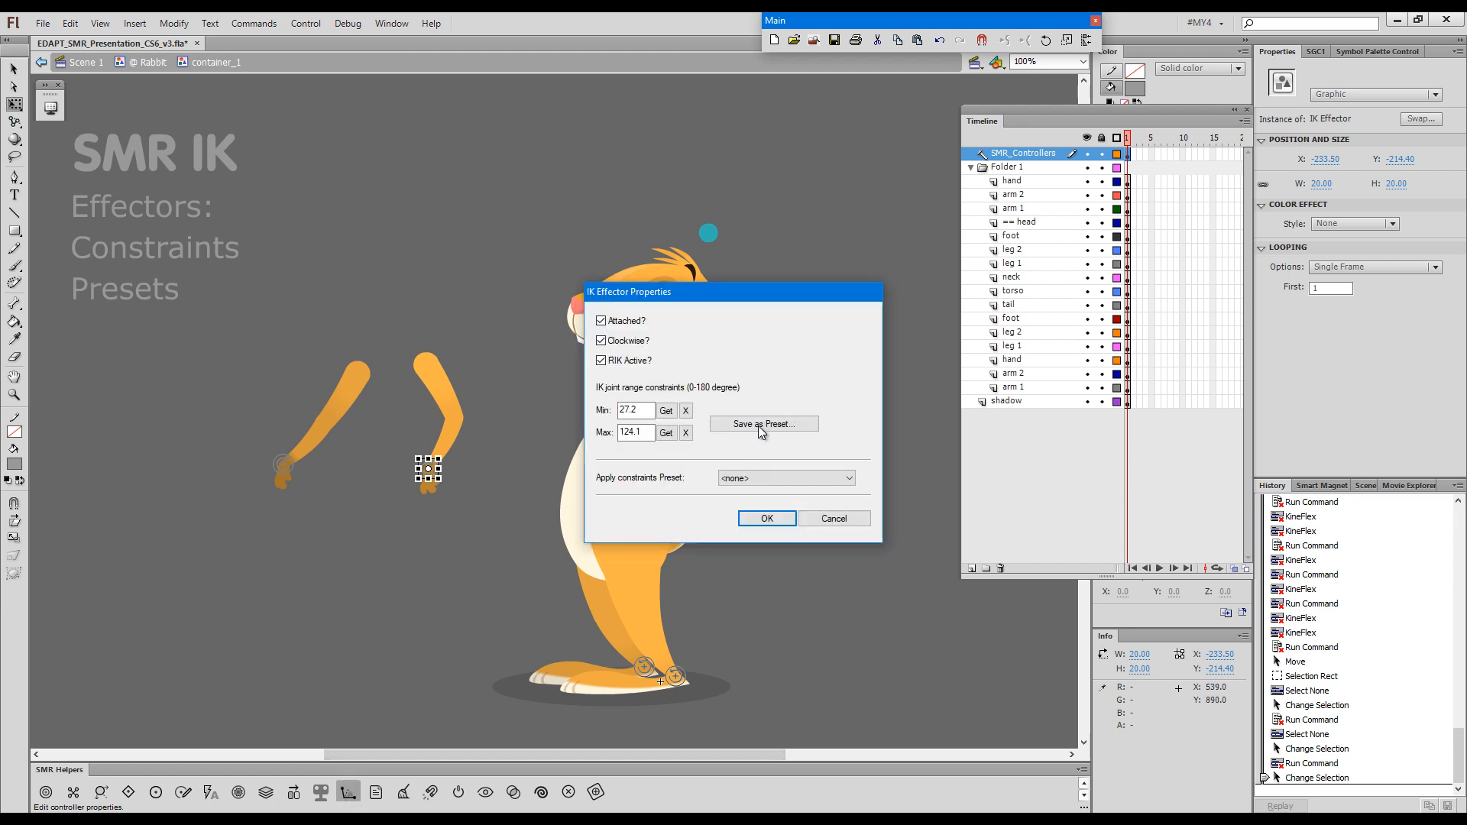
click(758, 425)
text(test)
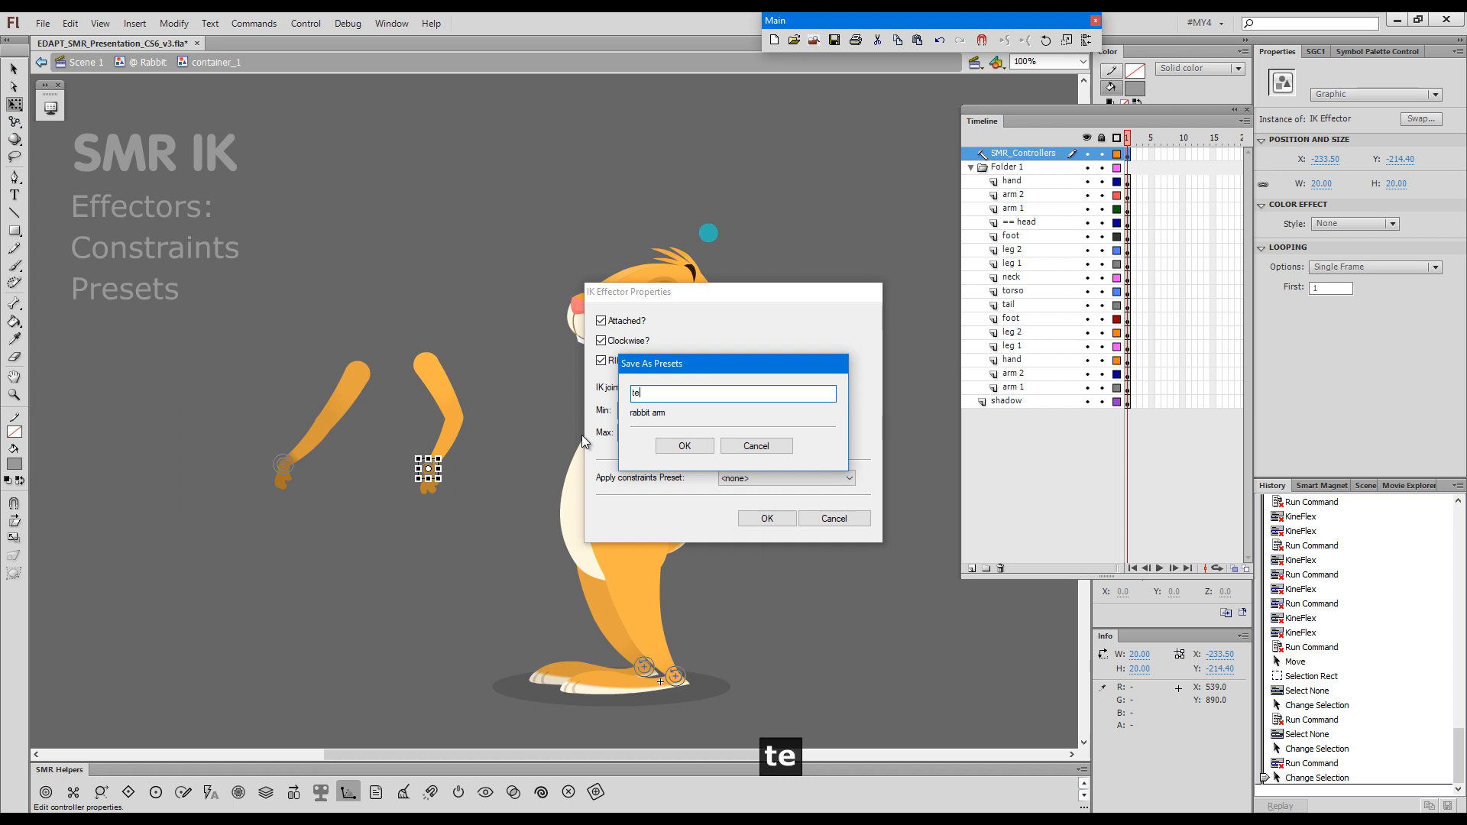
click(685, 449)
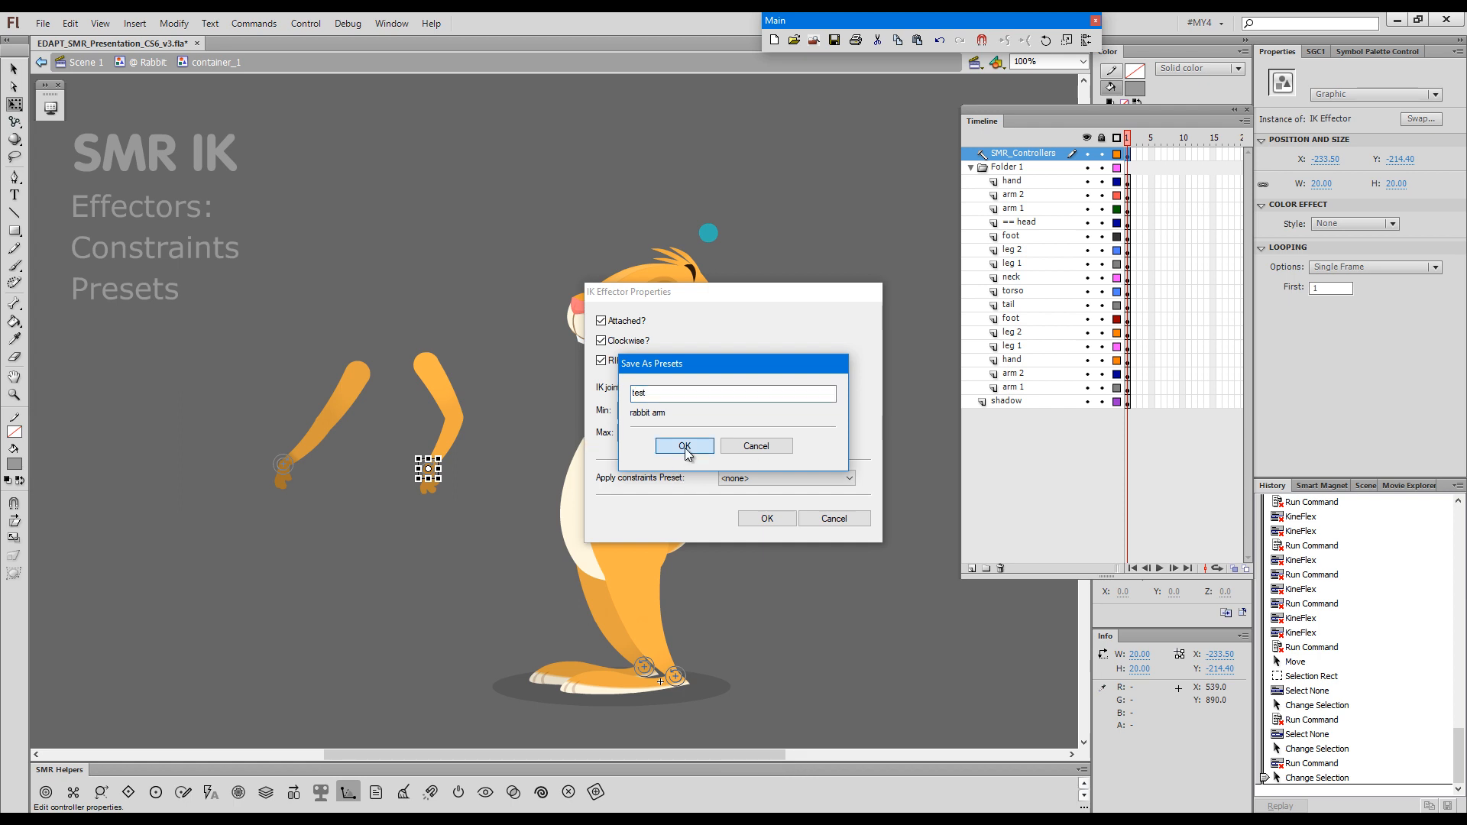
click(766, 520)
- Apply the "test" constraints preset to the far hand's IK effector
click(283, 466)
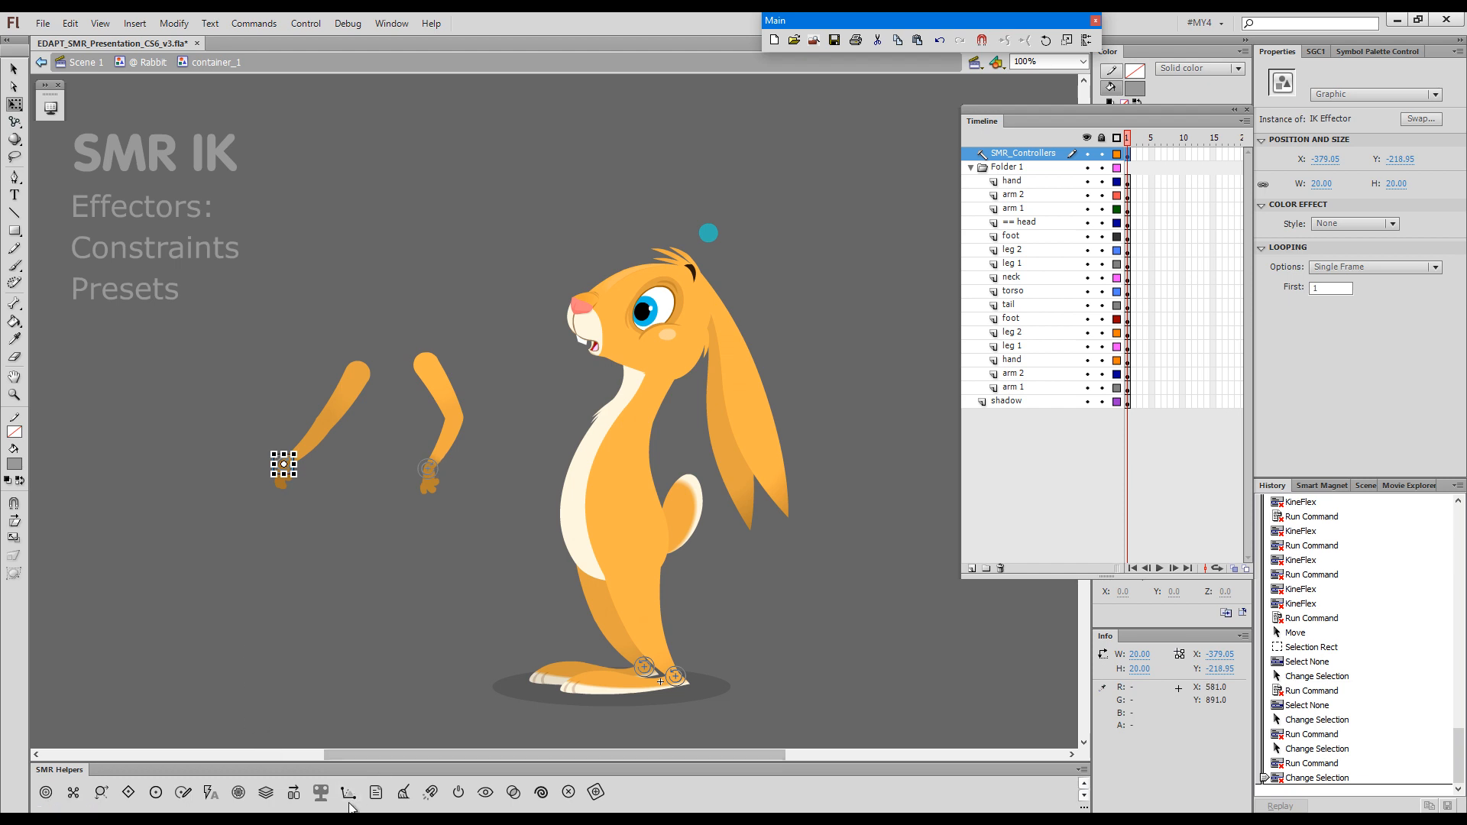
click(348, 792)
click(754, 479)
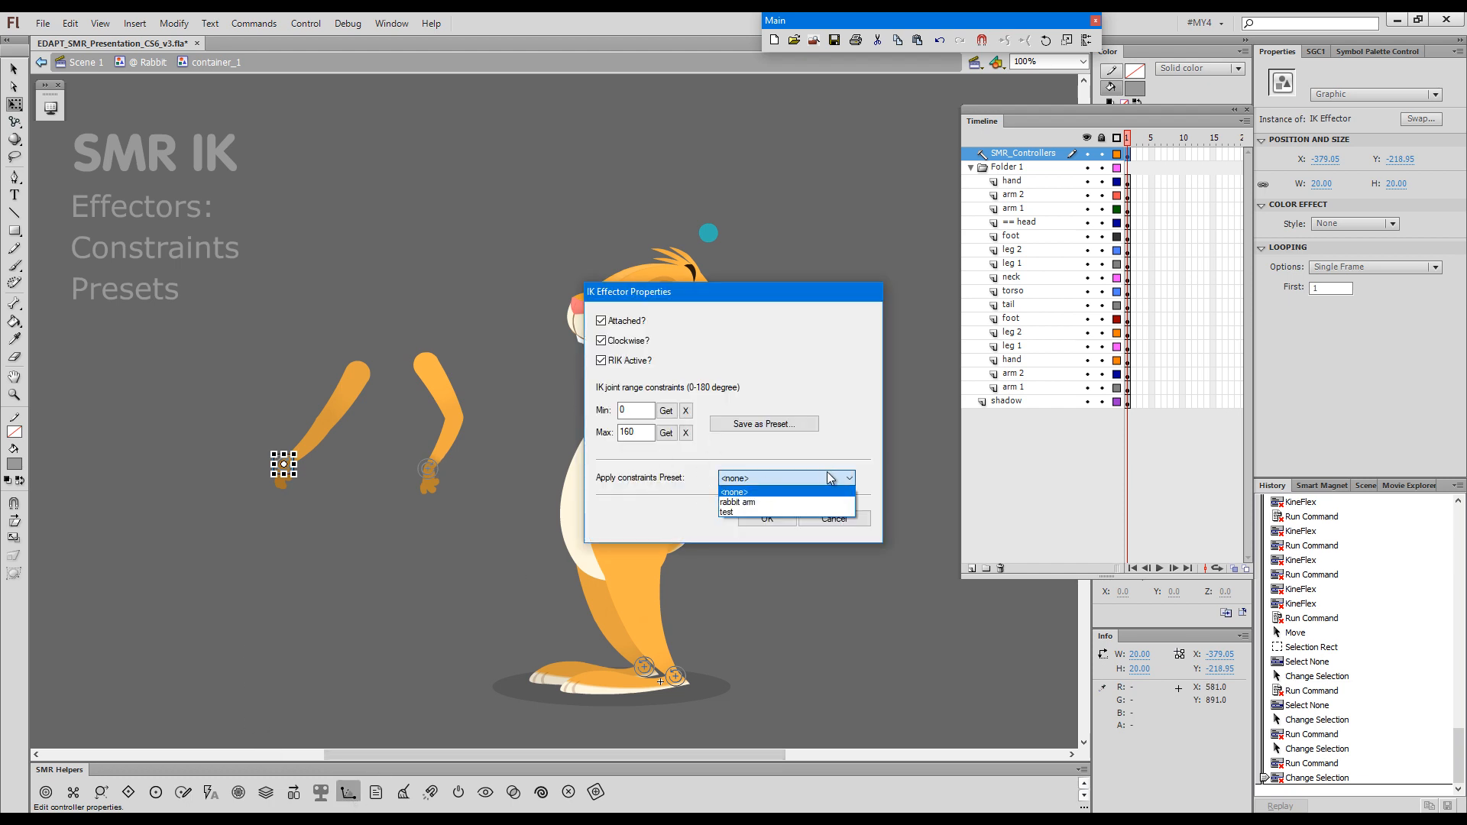
click(732, 512)
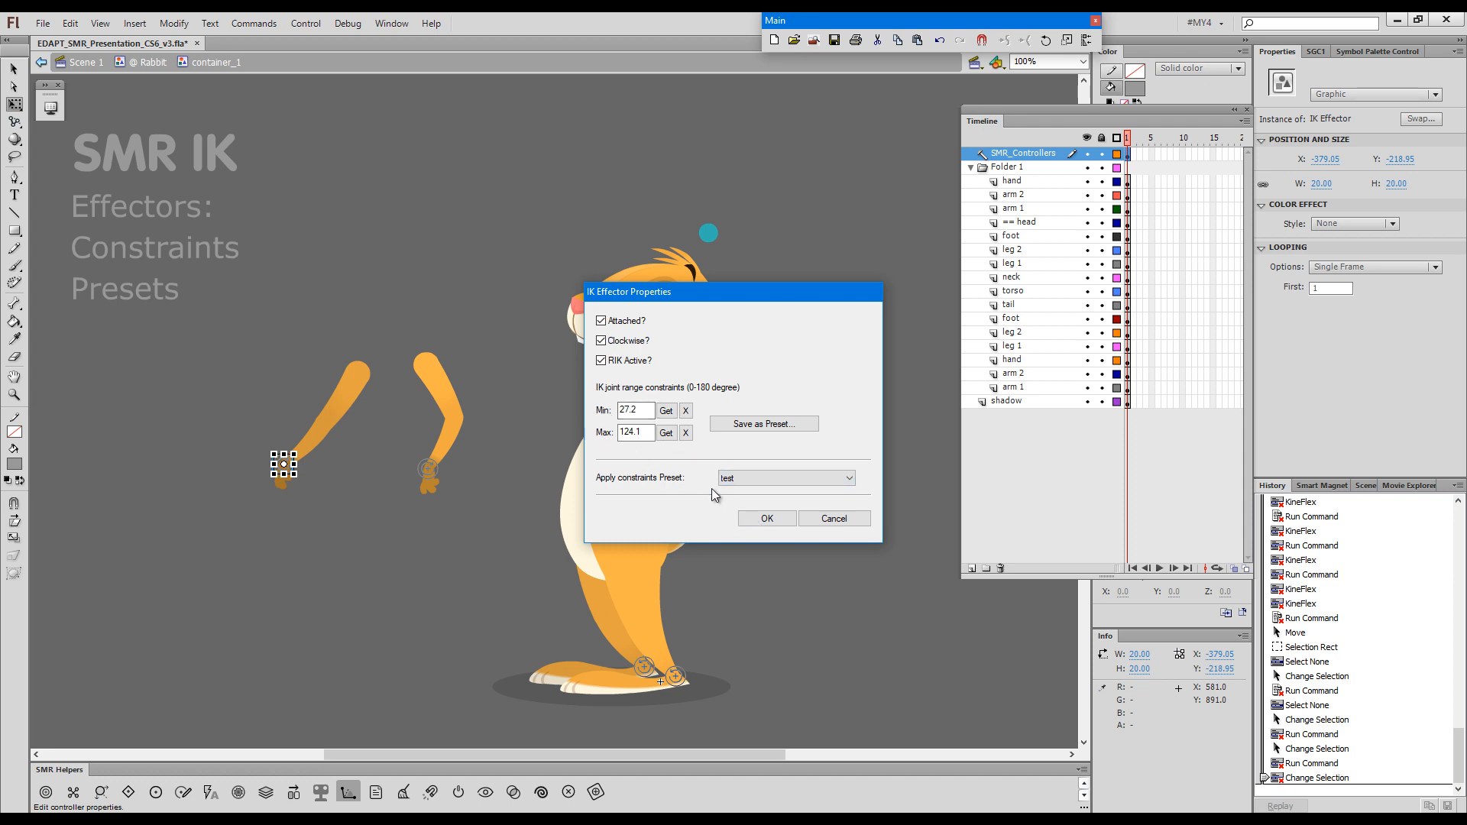
click(765, 519)
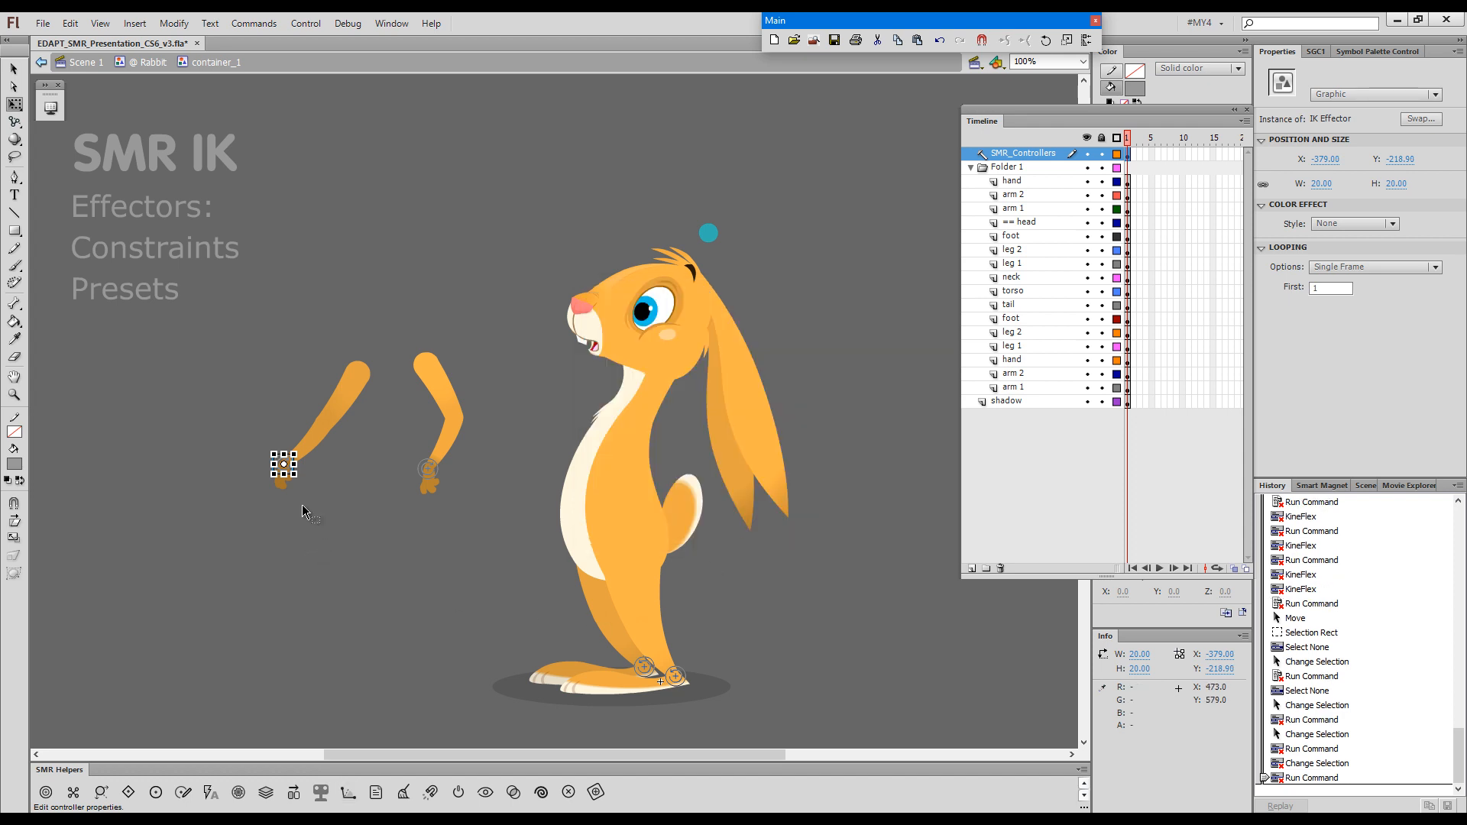
- Bend both detached arms by their hand IK effectors with KineFlex to test the joint constraints
key(g)
drag(283, 466, 334, 393)
mouse_move(429, 471)
mouse_down()
mouse_move(422, 391)
mouse_move(415, 493)
mouse_up()
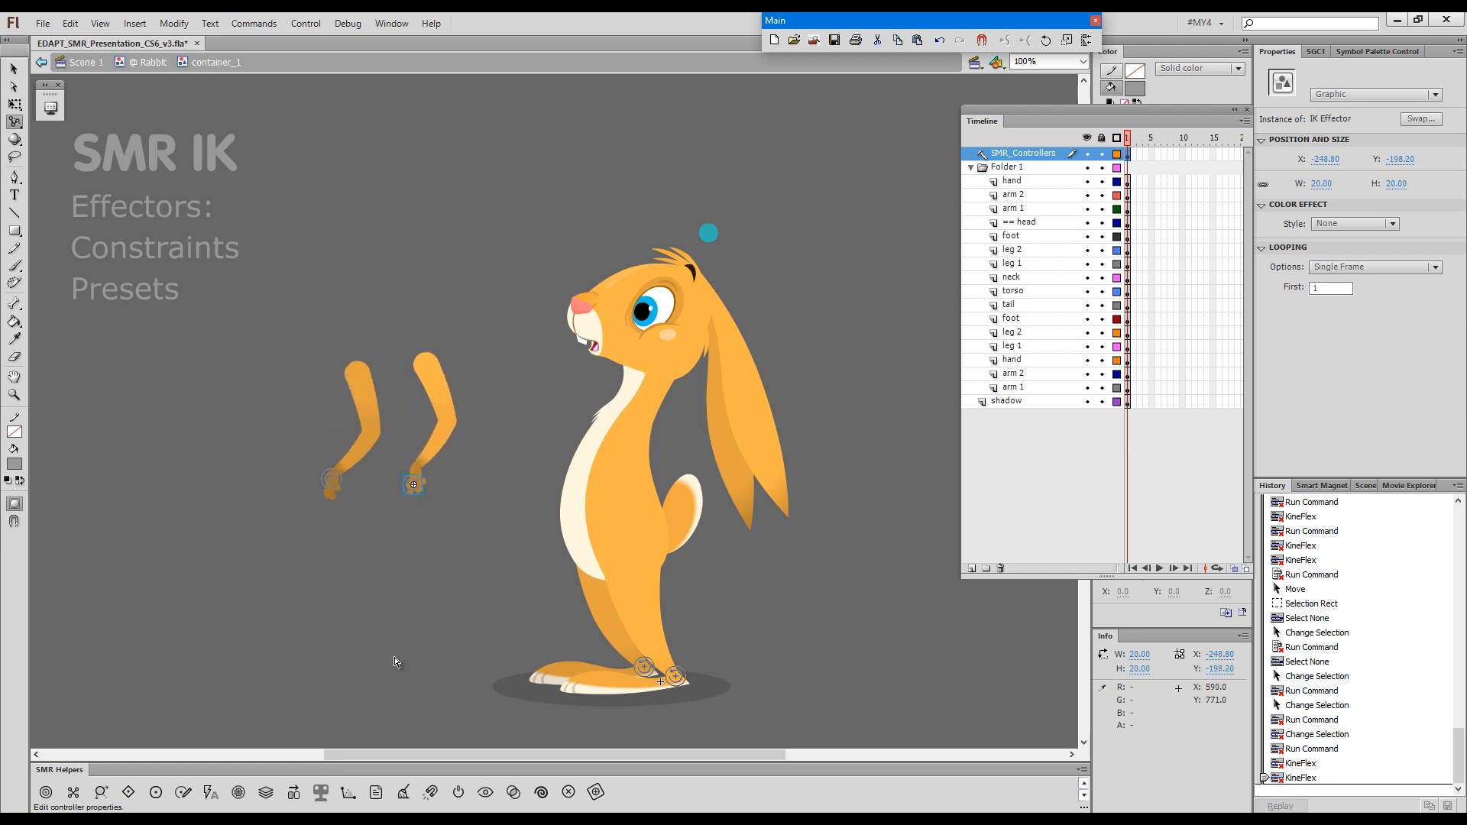
- Save the near foot IK effector's joint range constraints as a preset named "rabbit leg"
click(677, 681)
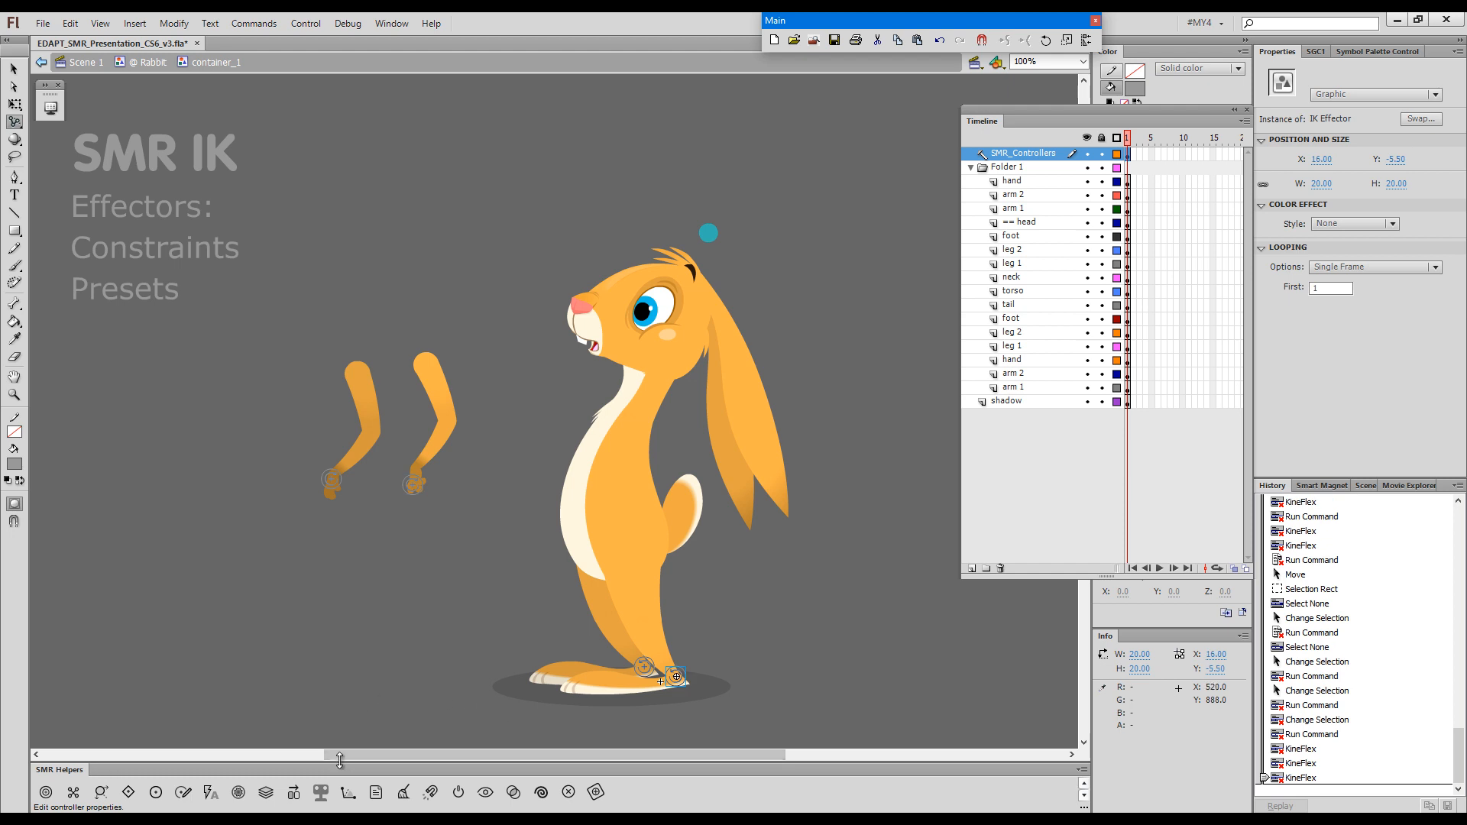
click(349, 792)
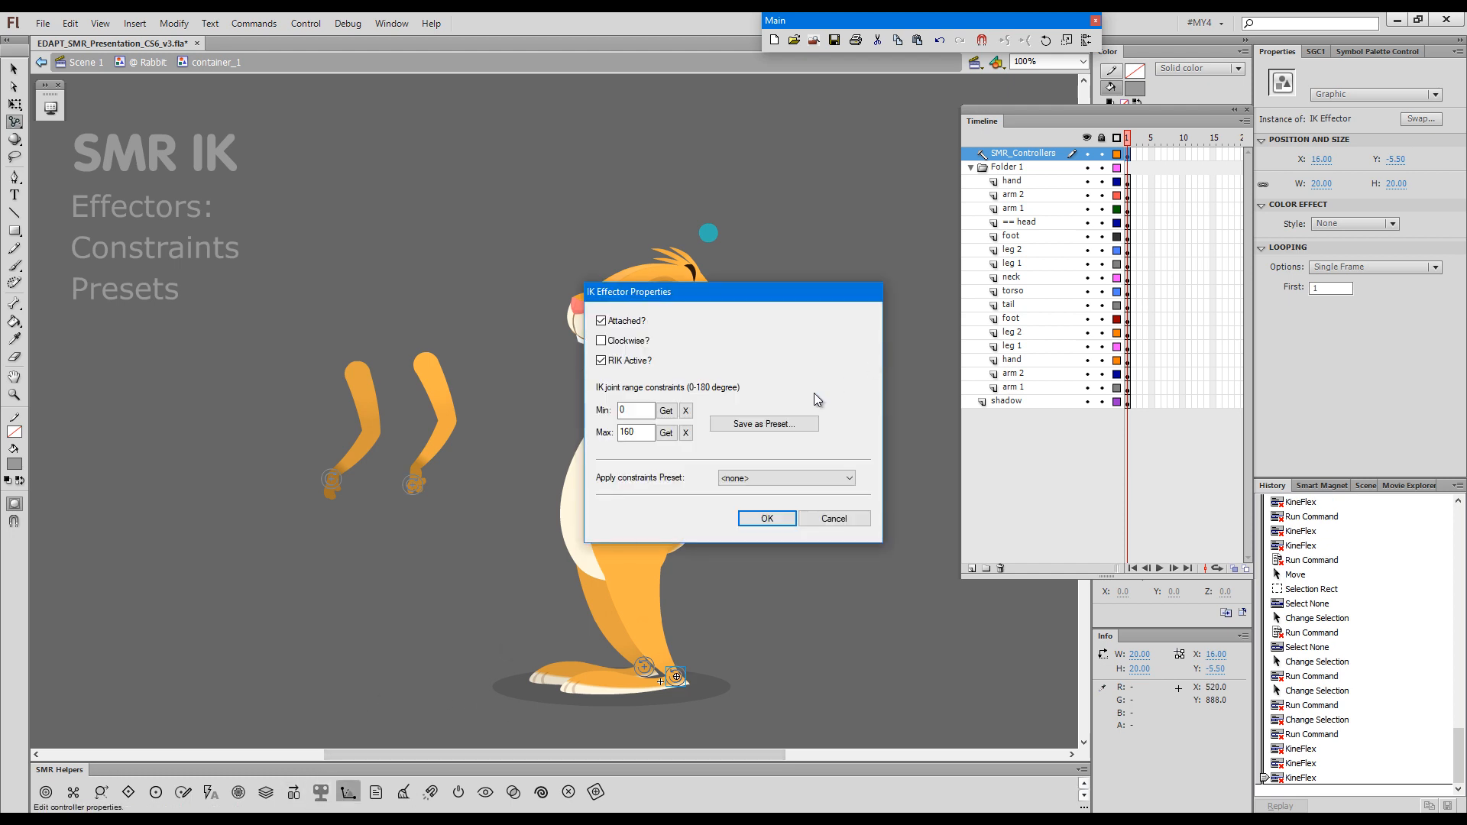
click(775, 425)
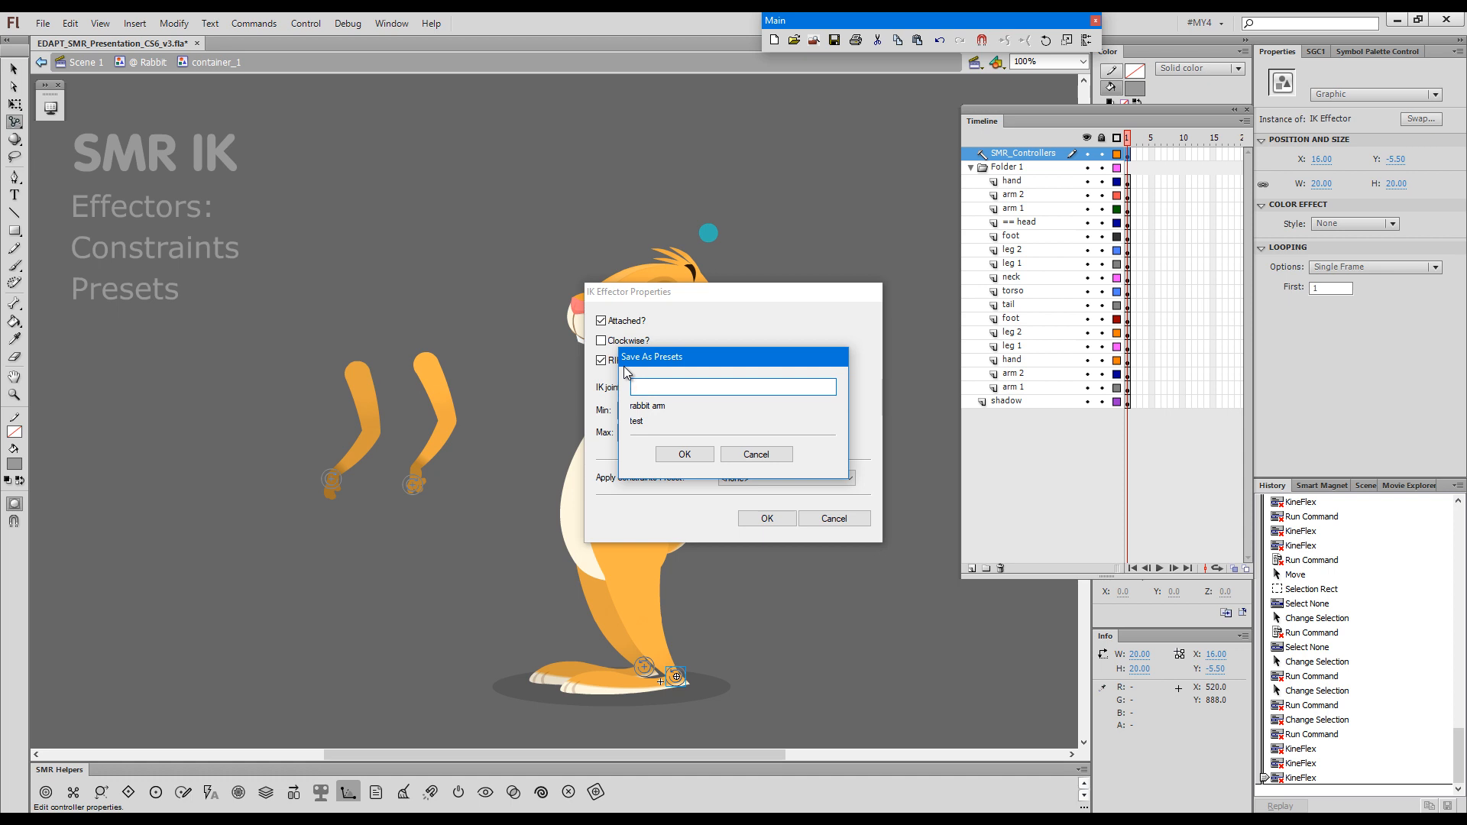
click(685, 454)
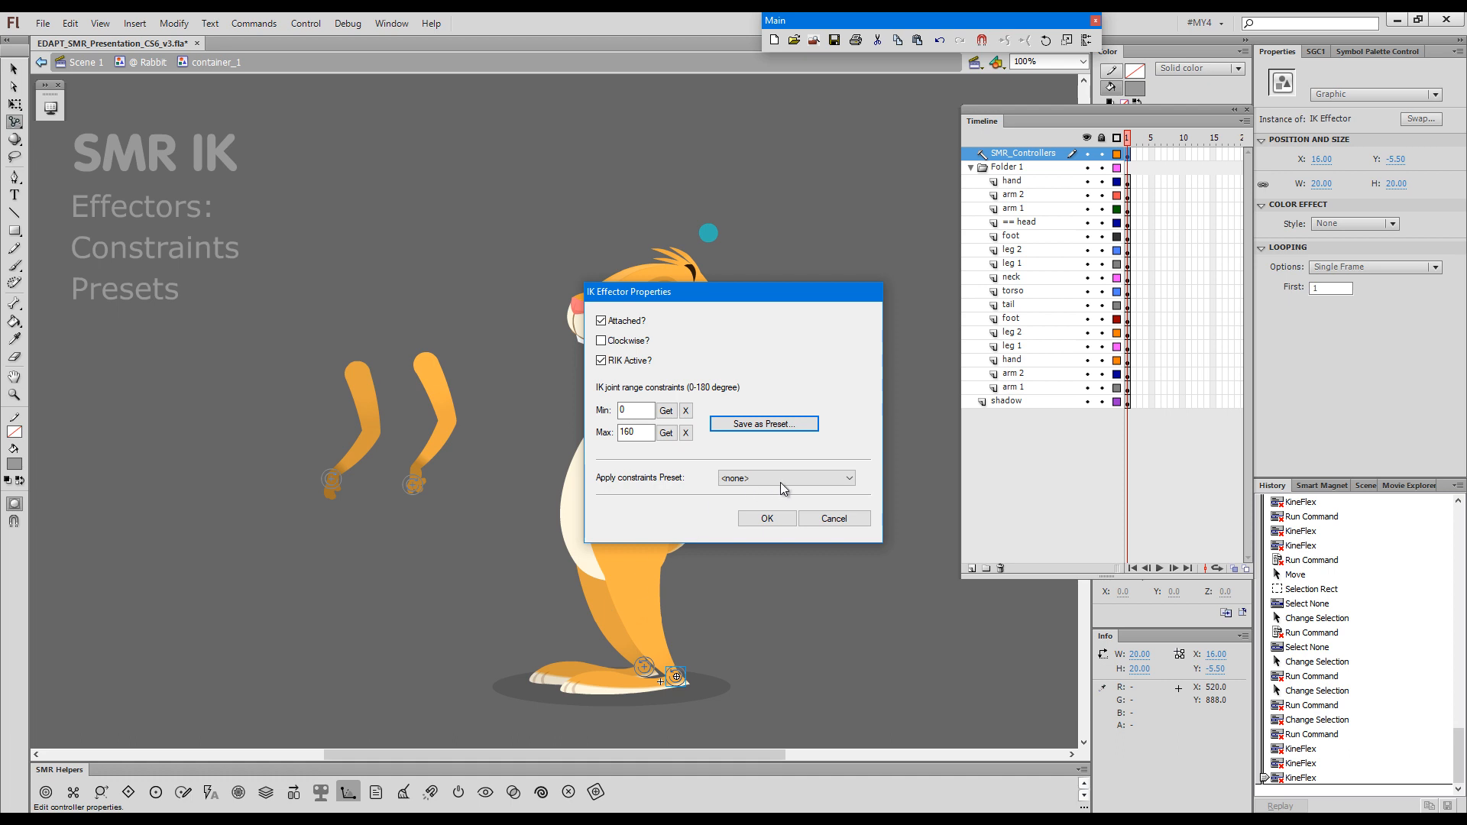
click(766, 518)
- Apply the "test" preset to both foot IK effectors at once through Manage Presets
key(v)
click(731, 628)
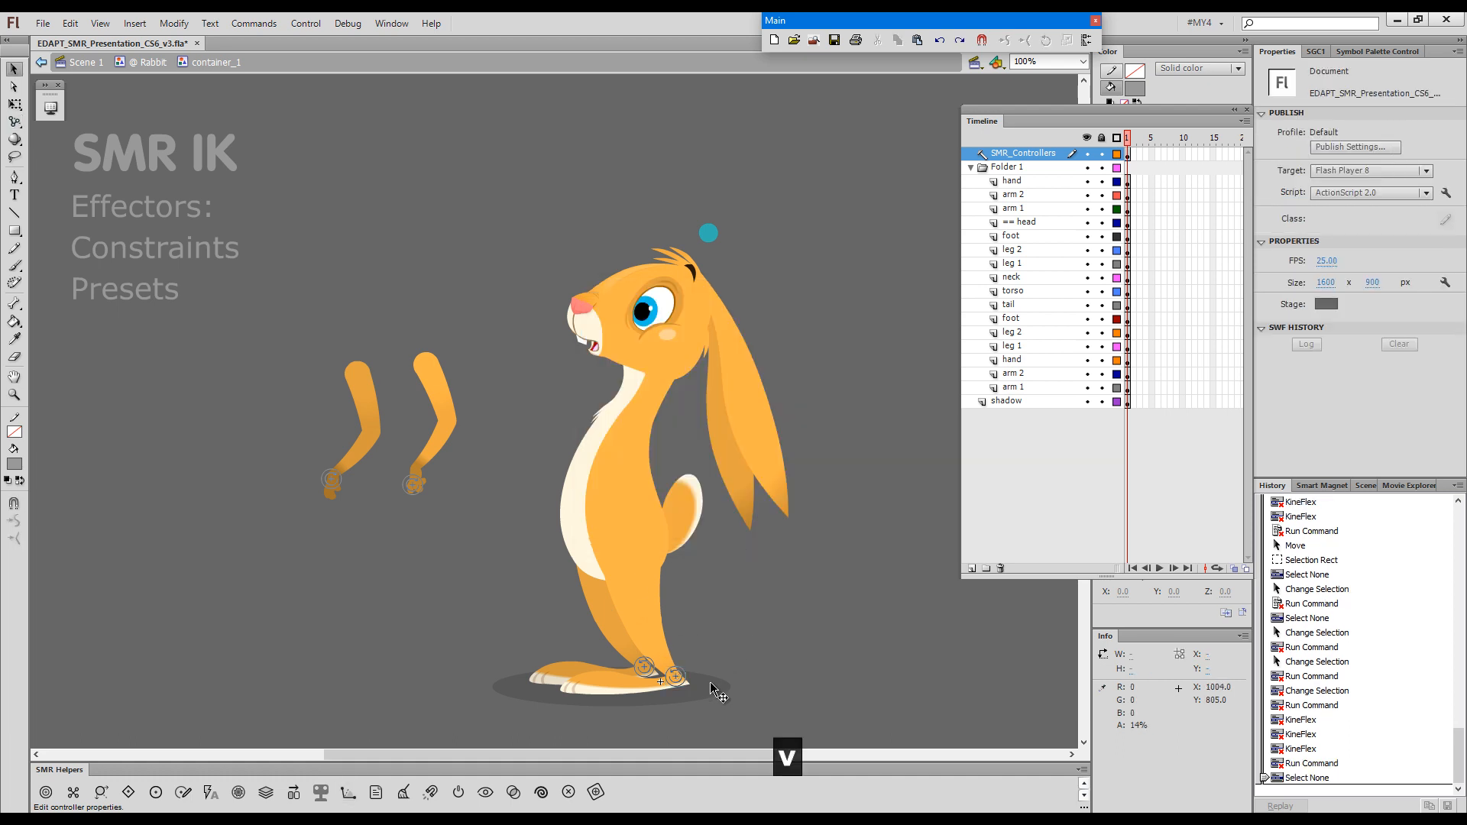
click(679, 679)
shift+click(645, 668)
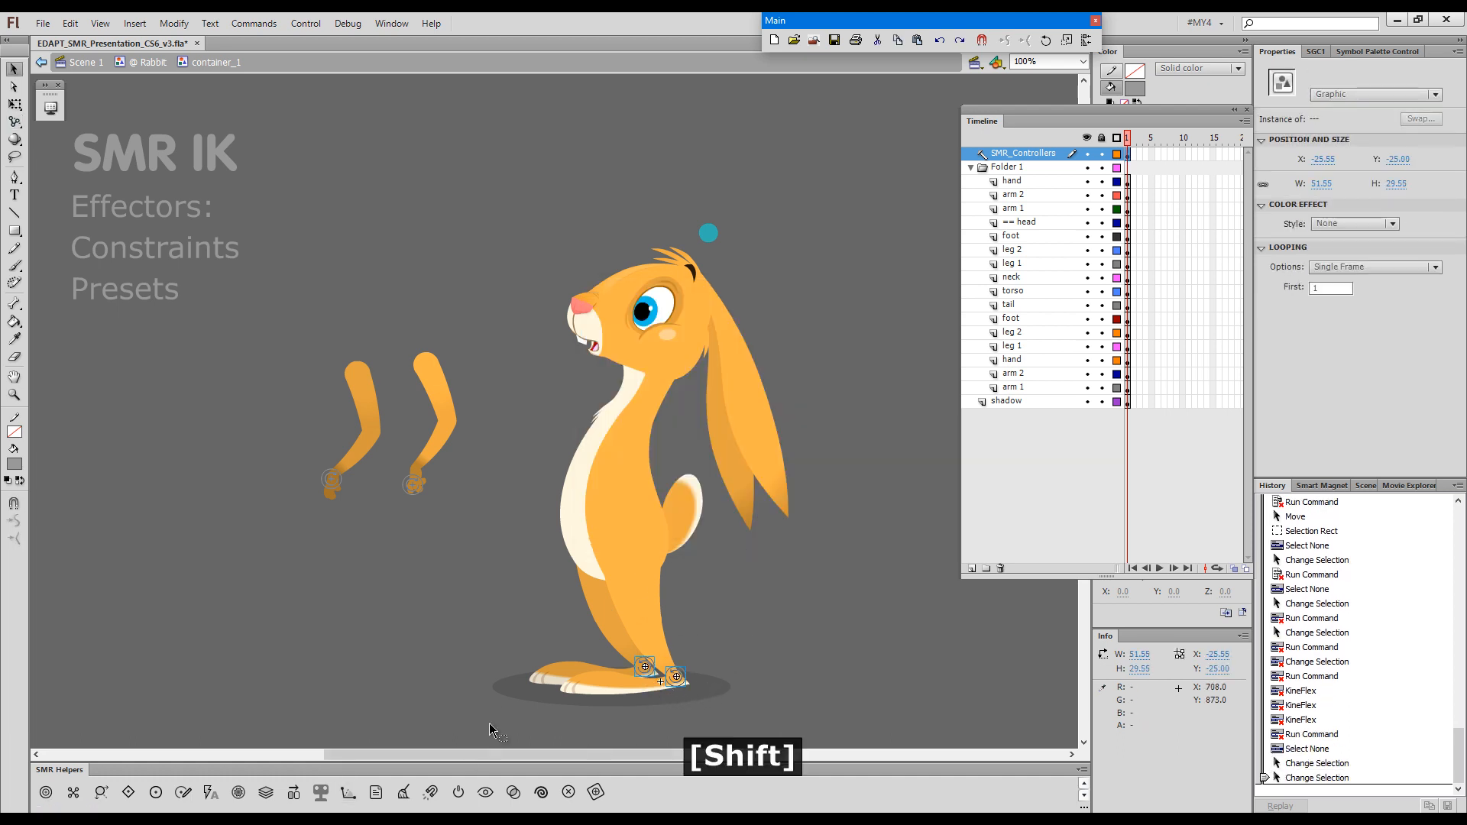
click(376, 793)
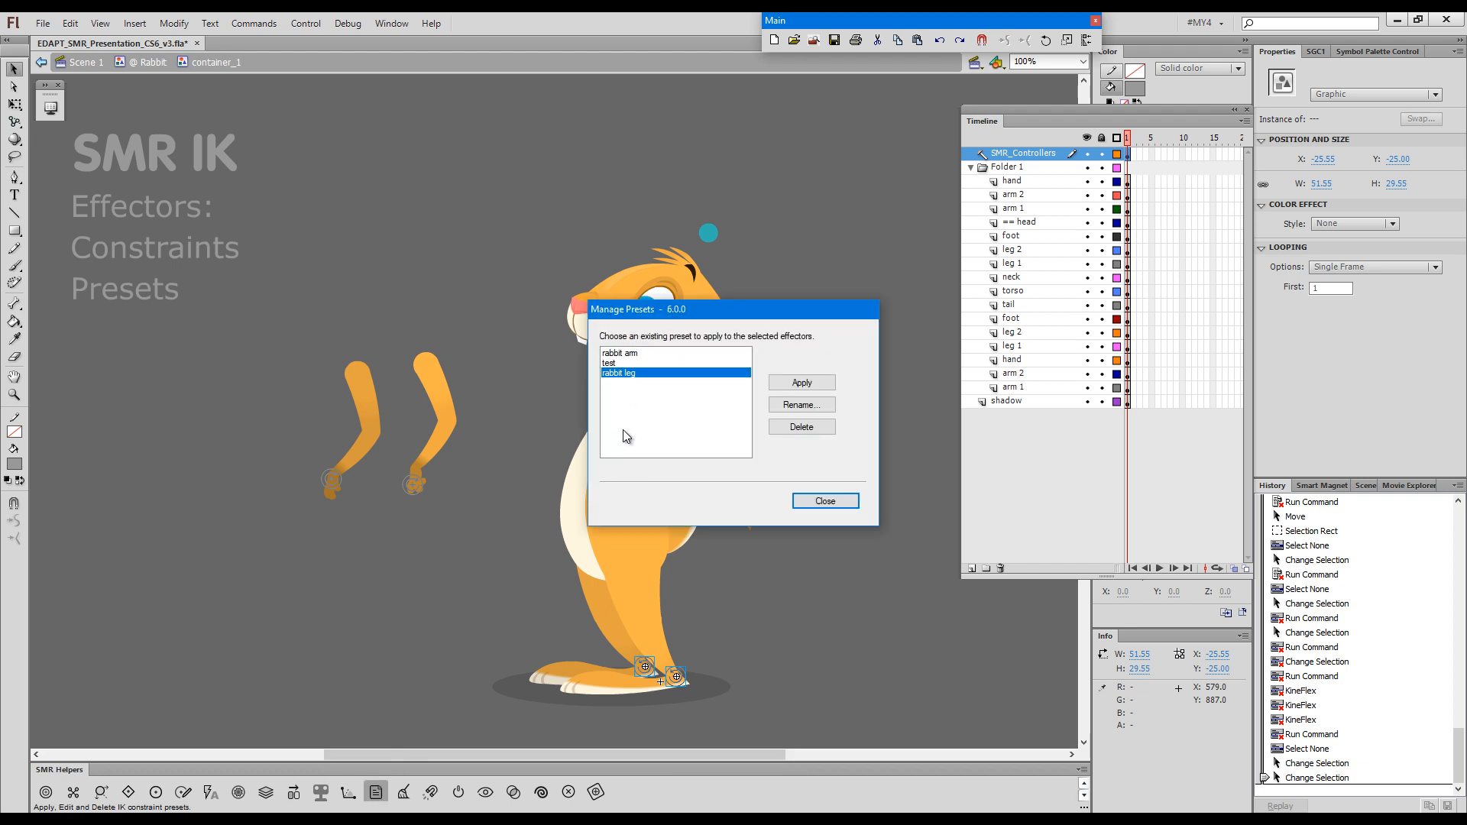
click(617, 364)
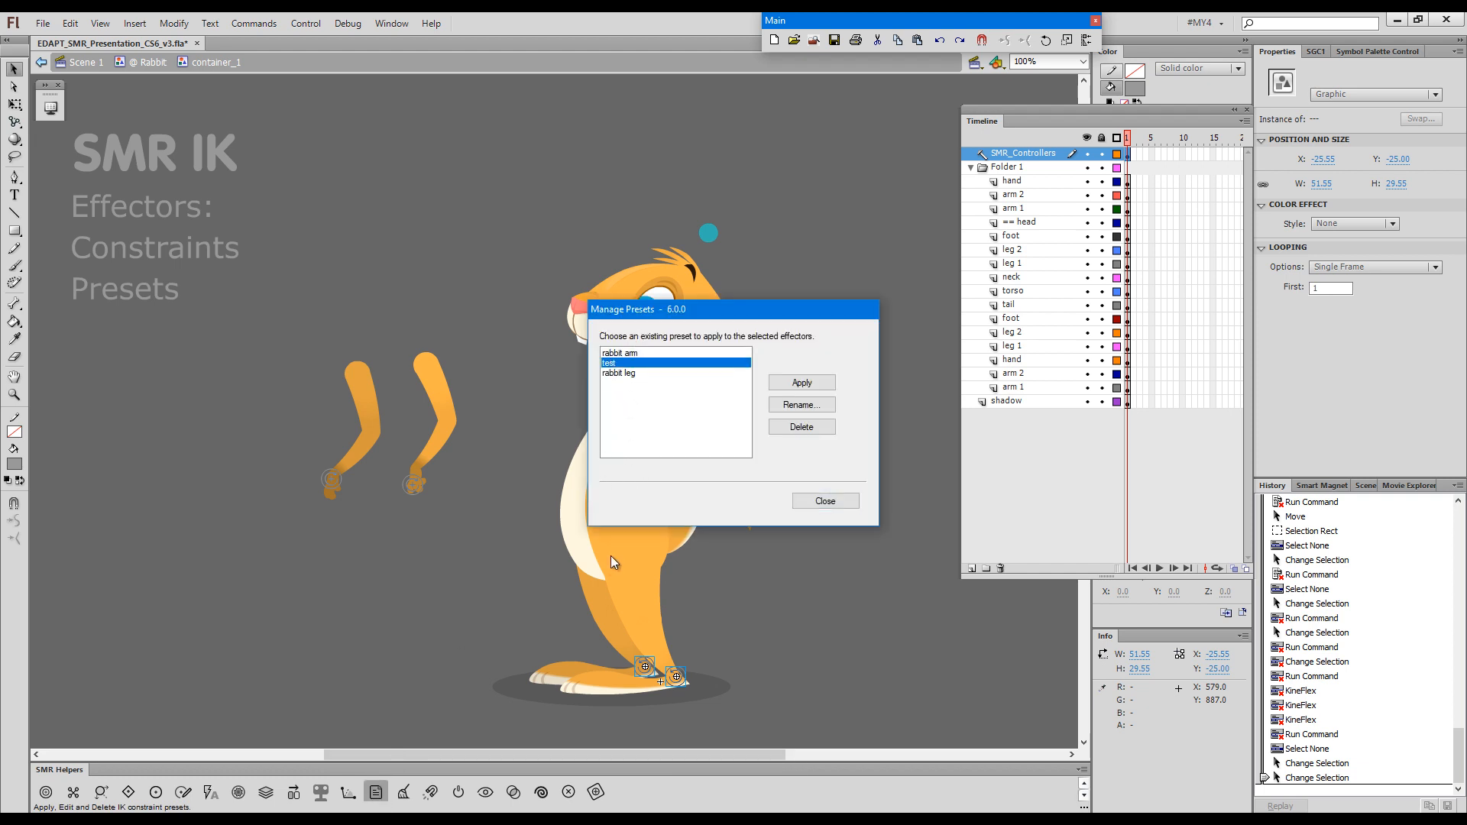
click(799, 386)
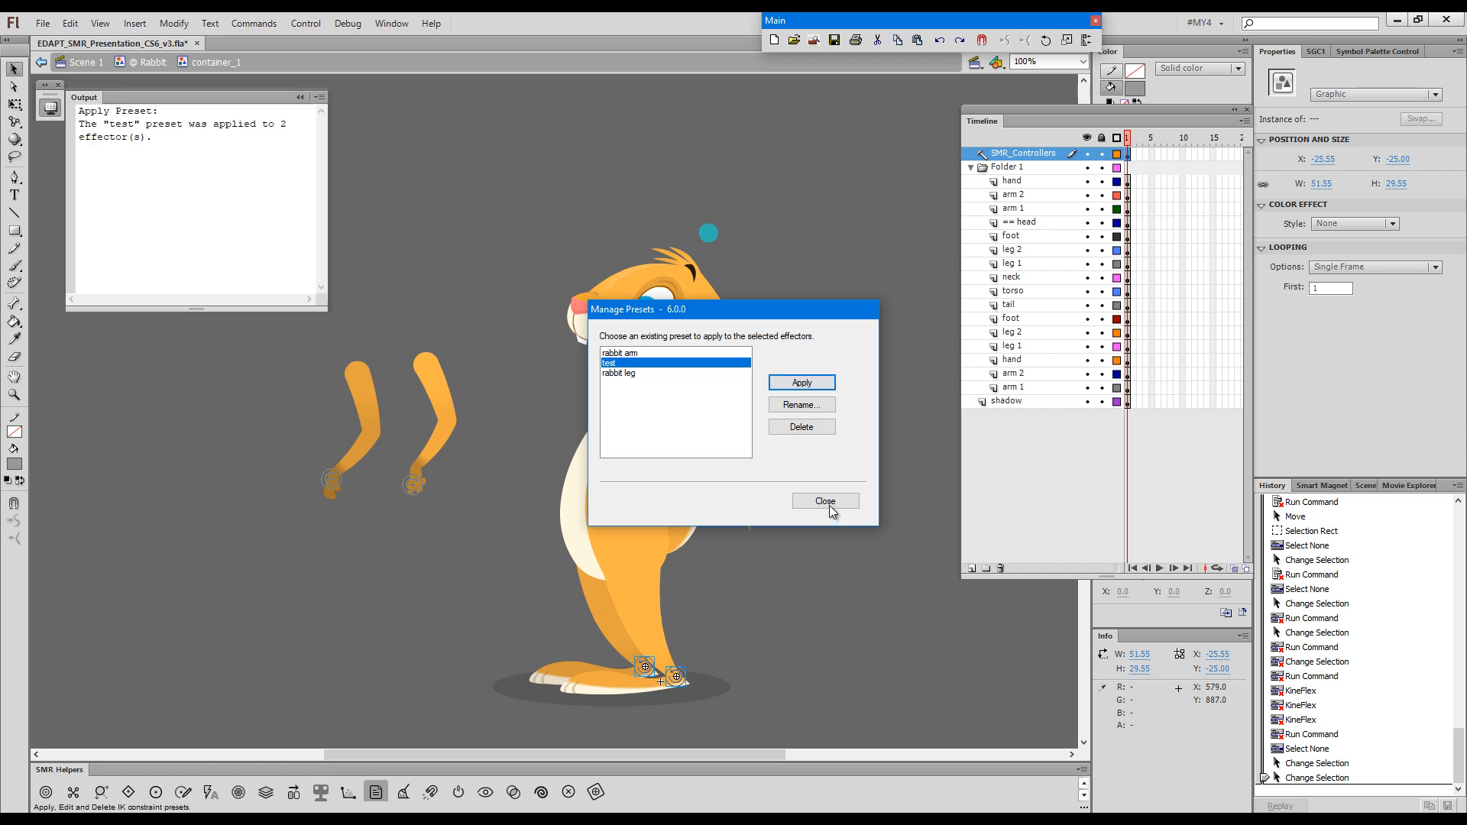
click(831, 502)
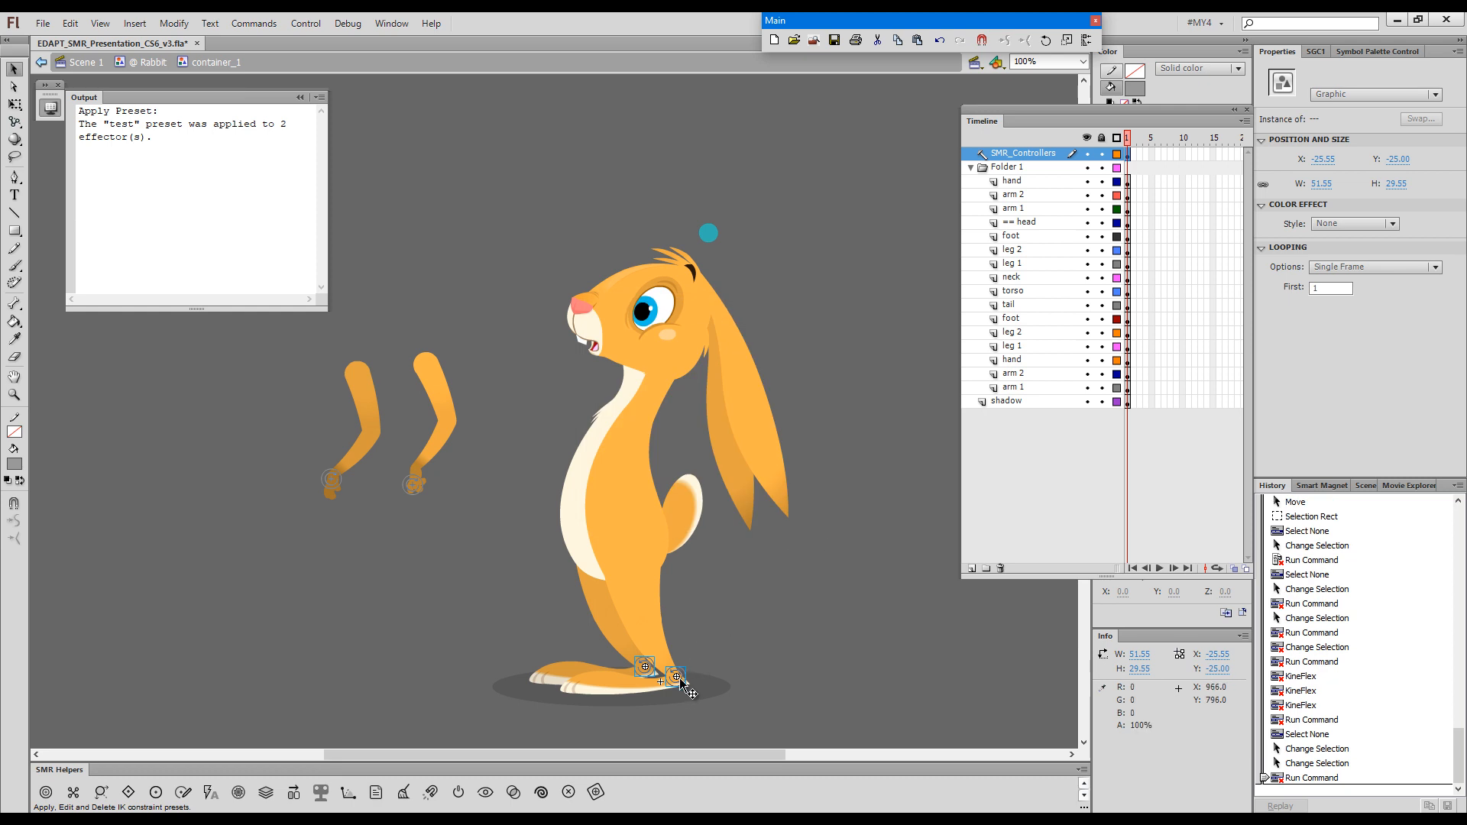
- Move the rabbit's near leg out behind its body with KineFlex and bend it by the foot's IK effector
key(g)
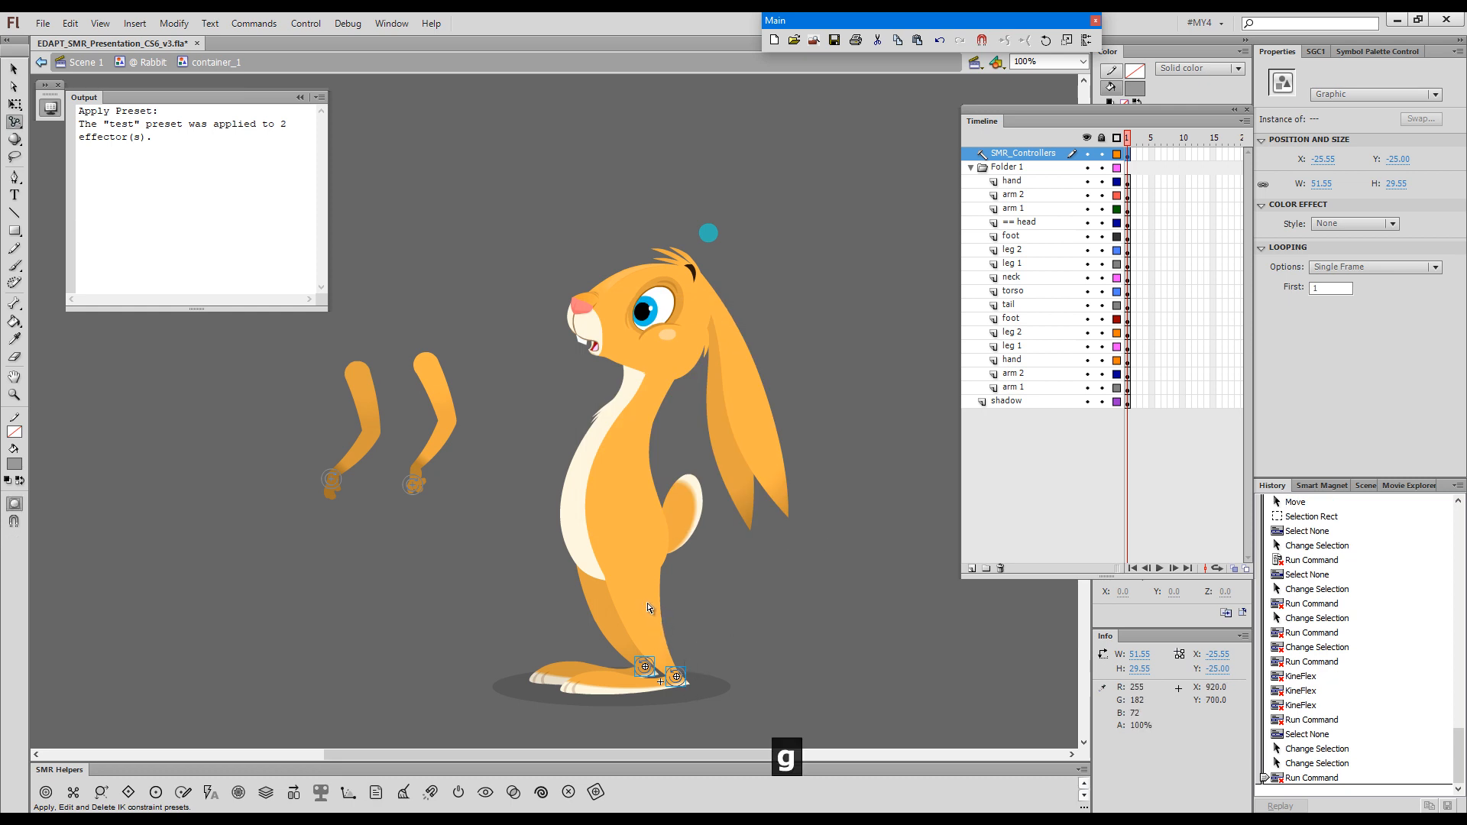
drag(648, 608, 765, 671)
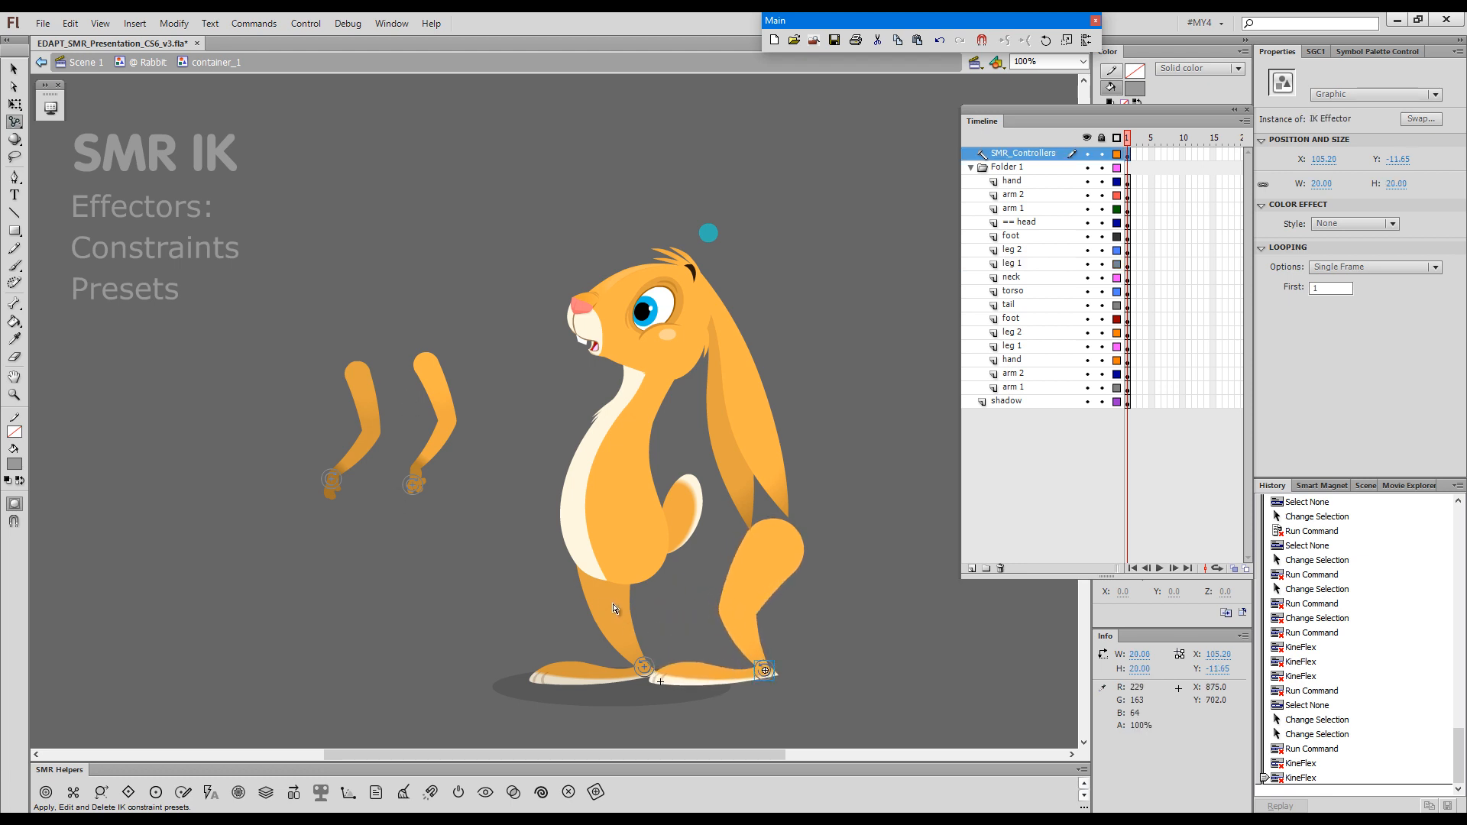
- Bend the far leg forward by its foot's IK effector, and apply the "rabbit leg" preset to both foot IK effectors
mouse_move(644, 666)
mouse_down()
mouse_move(581, 626)
mouse_move(599, 691)
mouse_move(595, 605)
mouse_move(588, 671)
mouse_move(601, 631)
mouse_move(623, 674)
mouse_up()
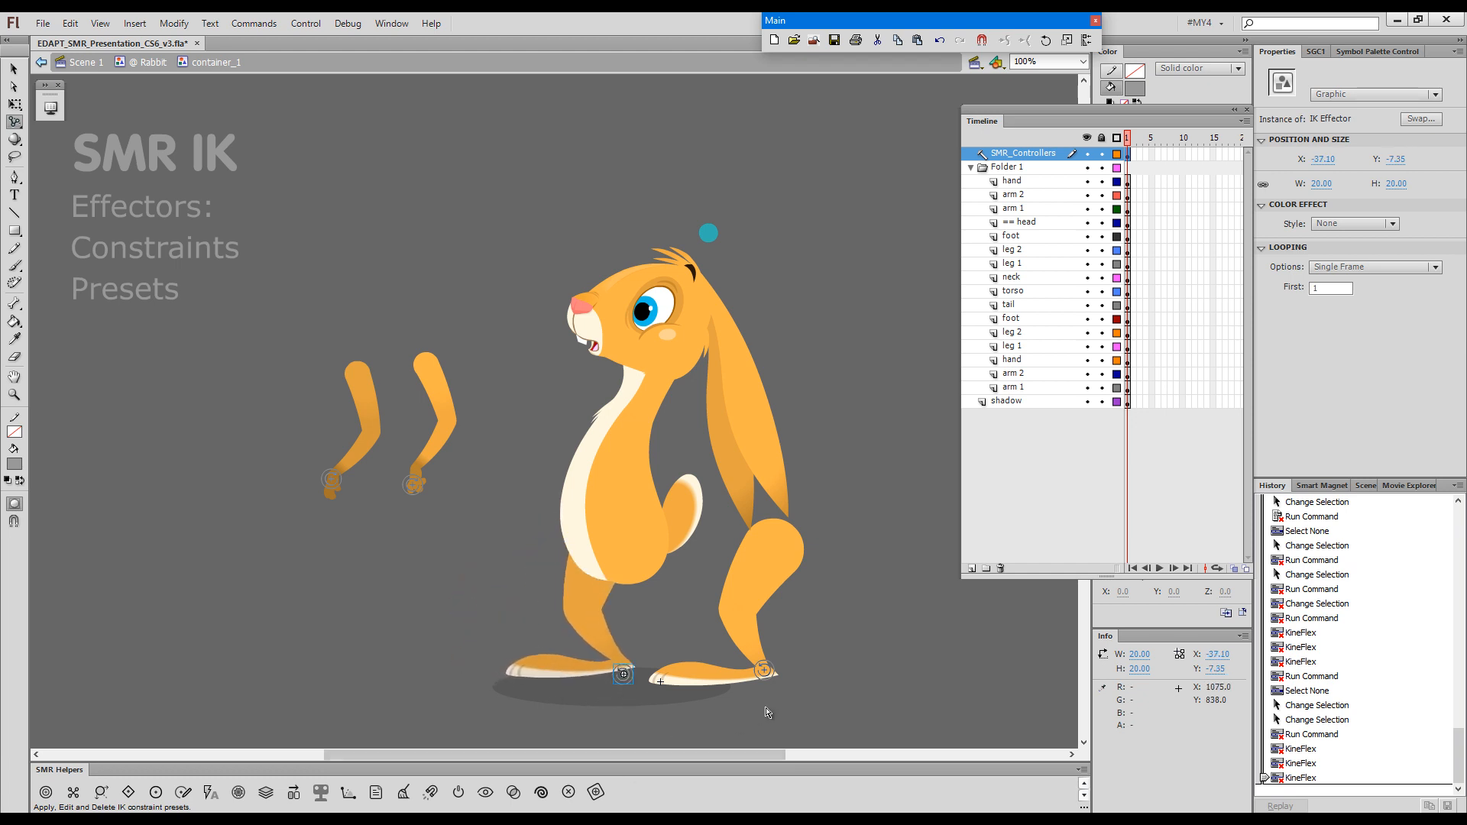
key(v)
shift+click(763, 671)
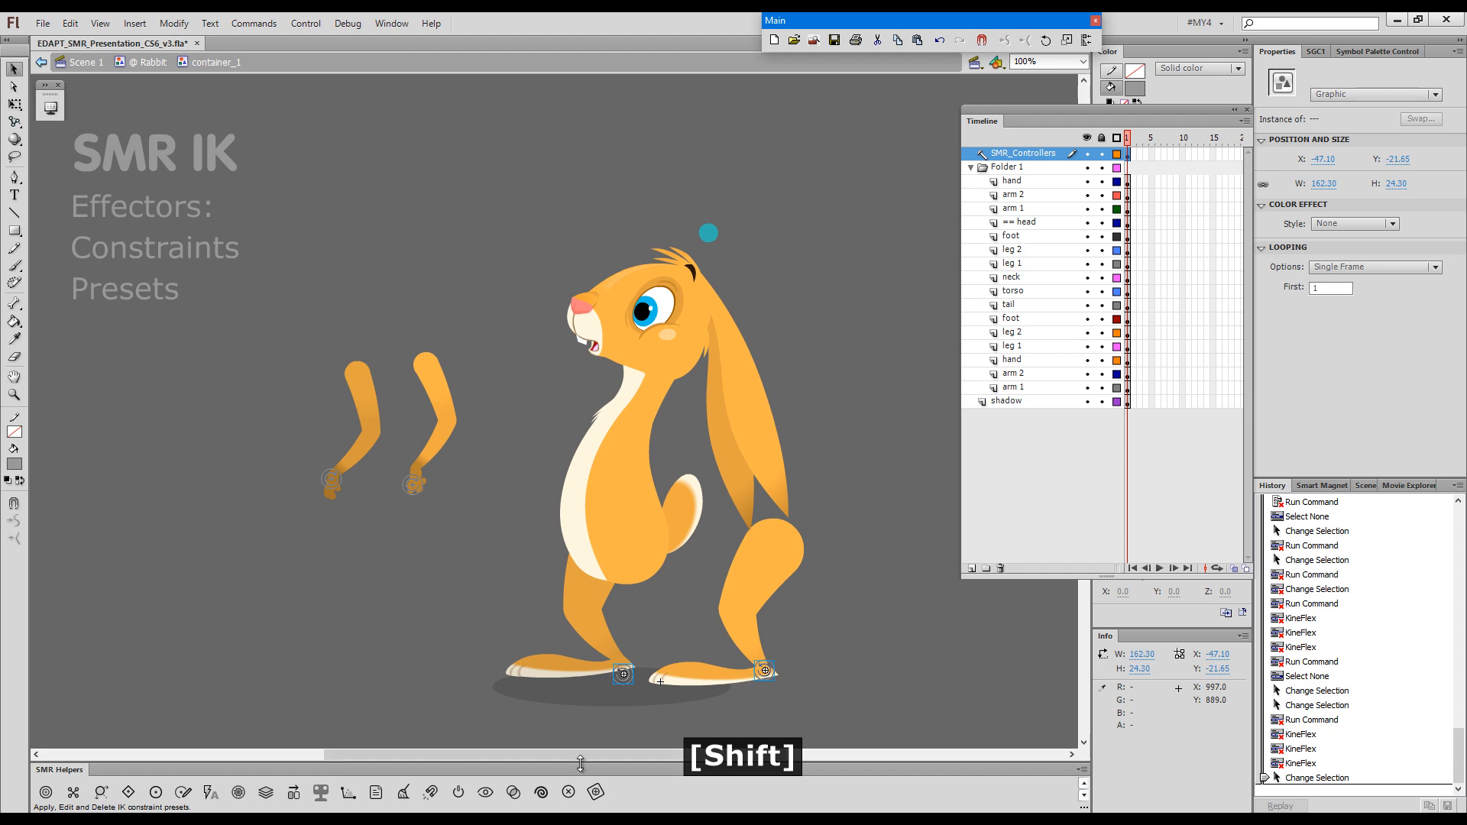
click(376, 793)
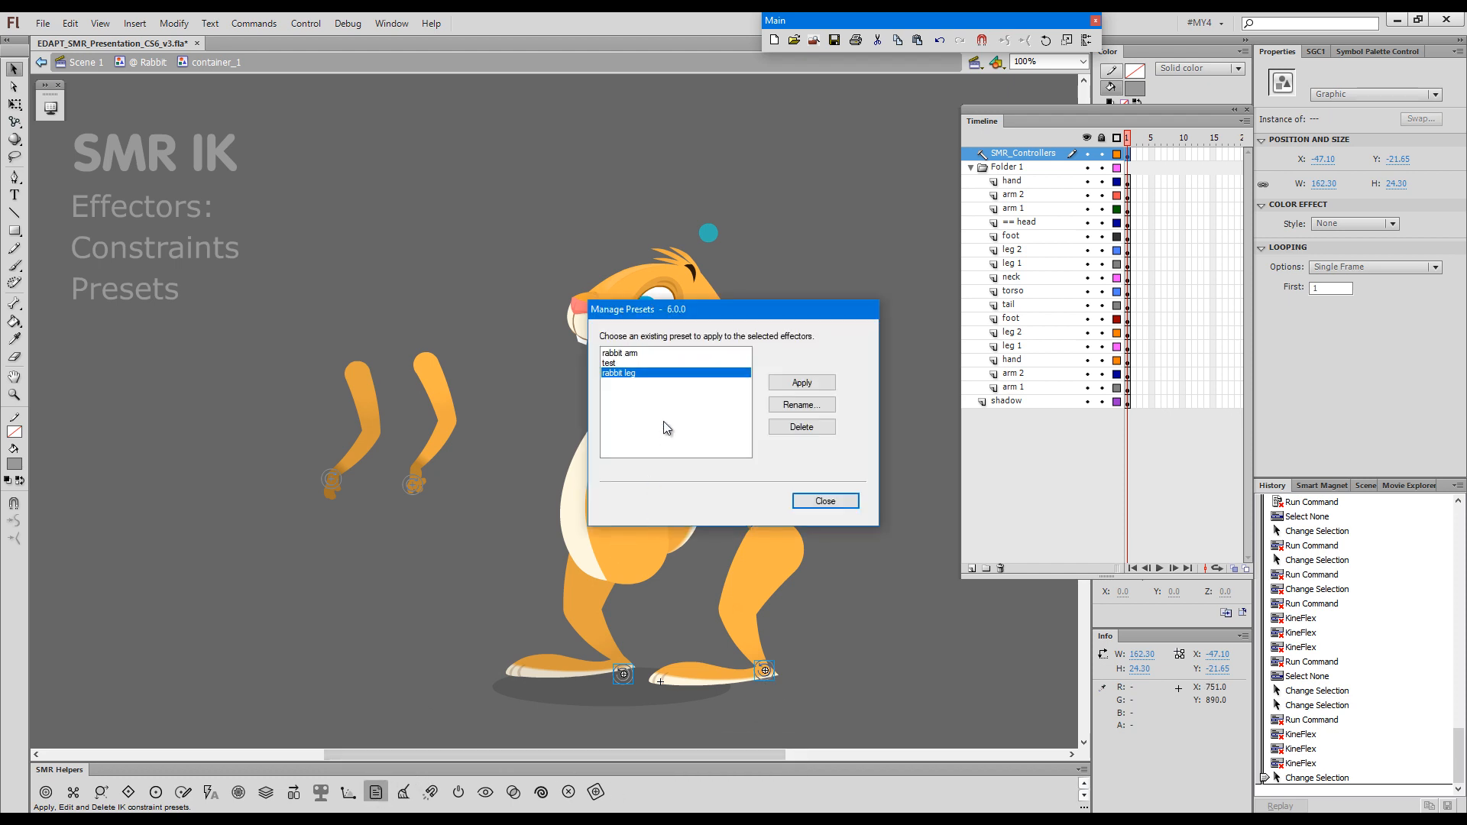
click(813, 387)
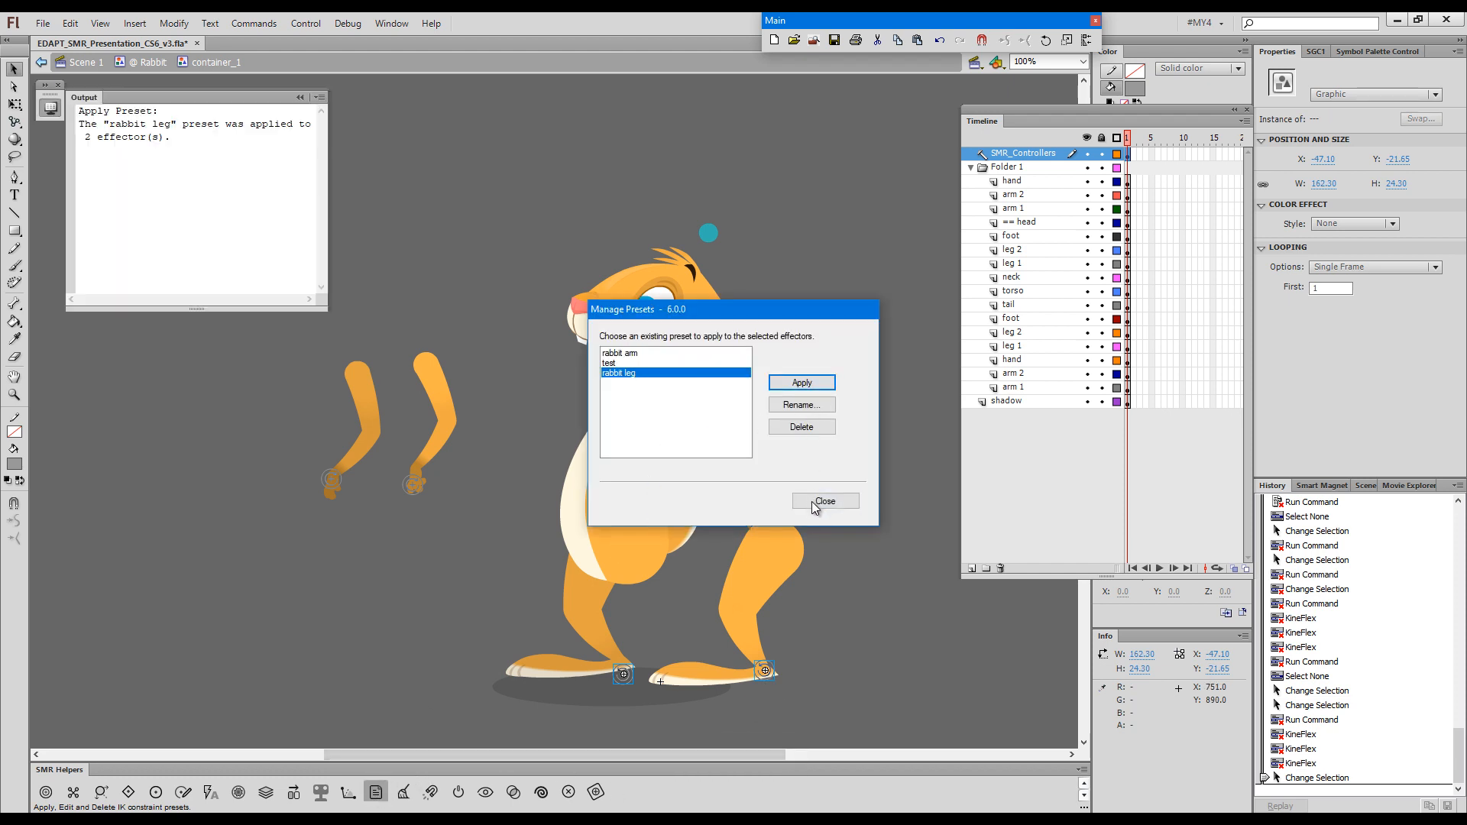
click(814, 501)
- Apply the "rabbit arm" constraint preset to both hand IK effectors of the detached arms
click(331, 479)
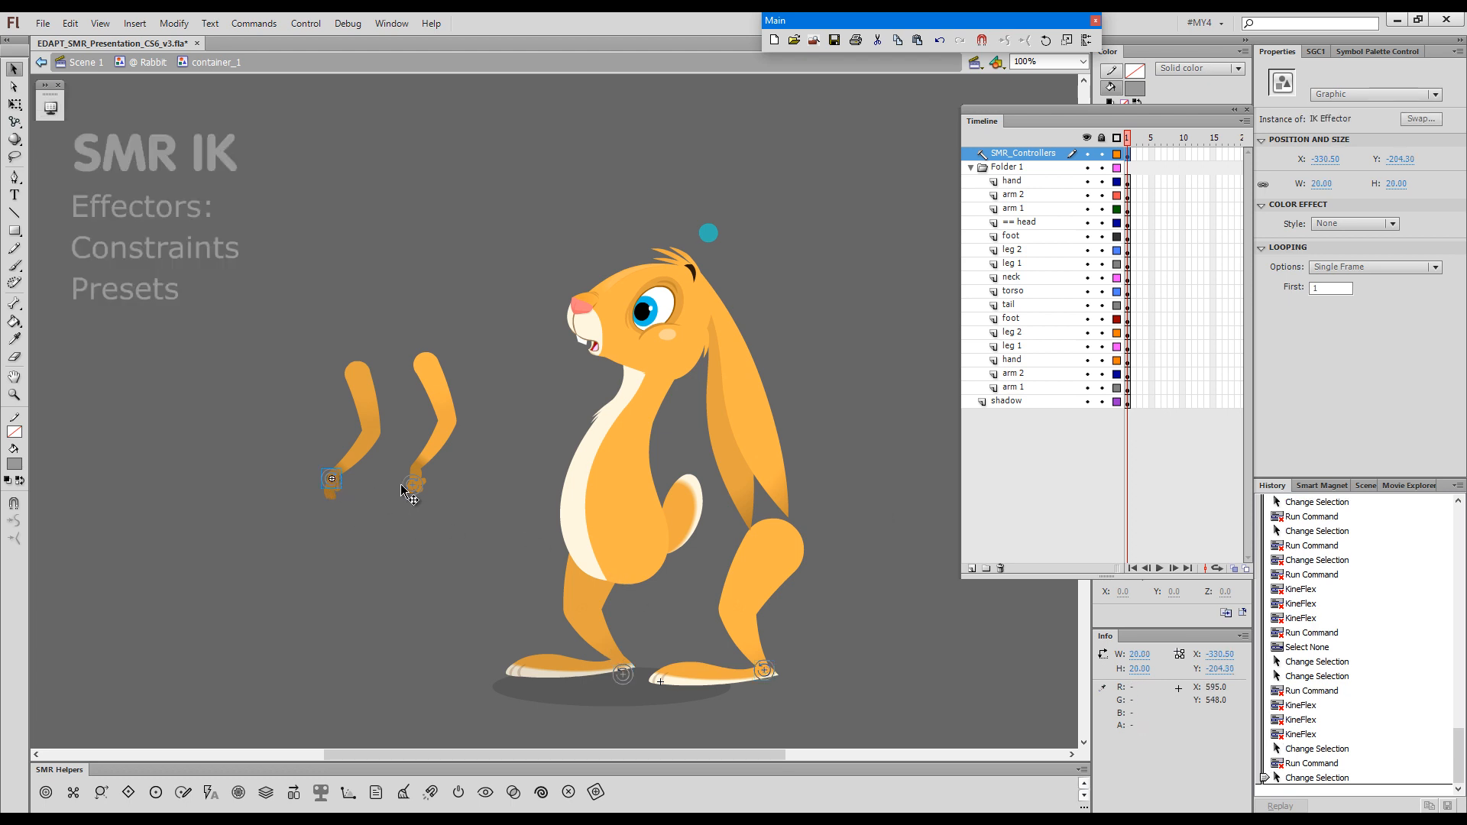
shift+click(403, 486)
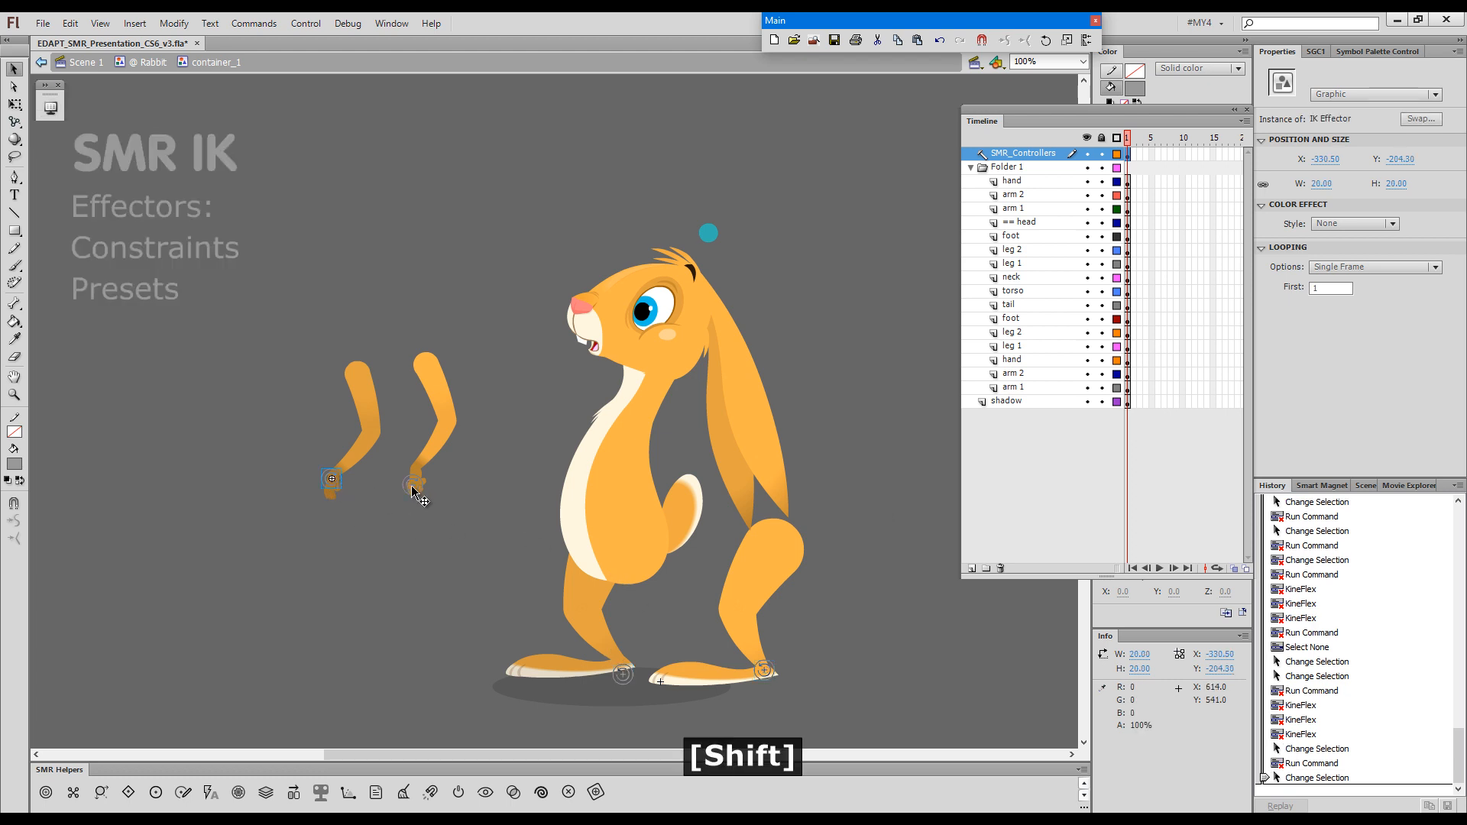
click(375, 794)
click(642, 353)
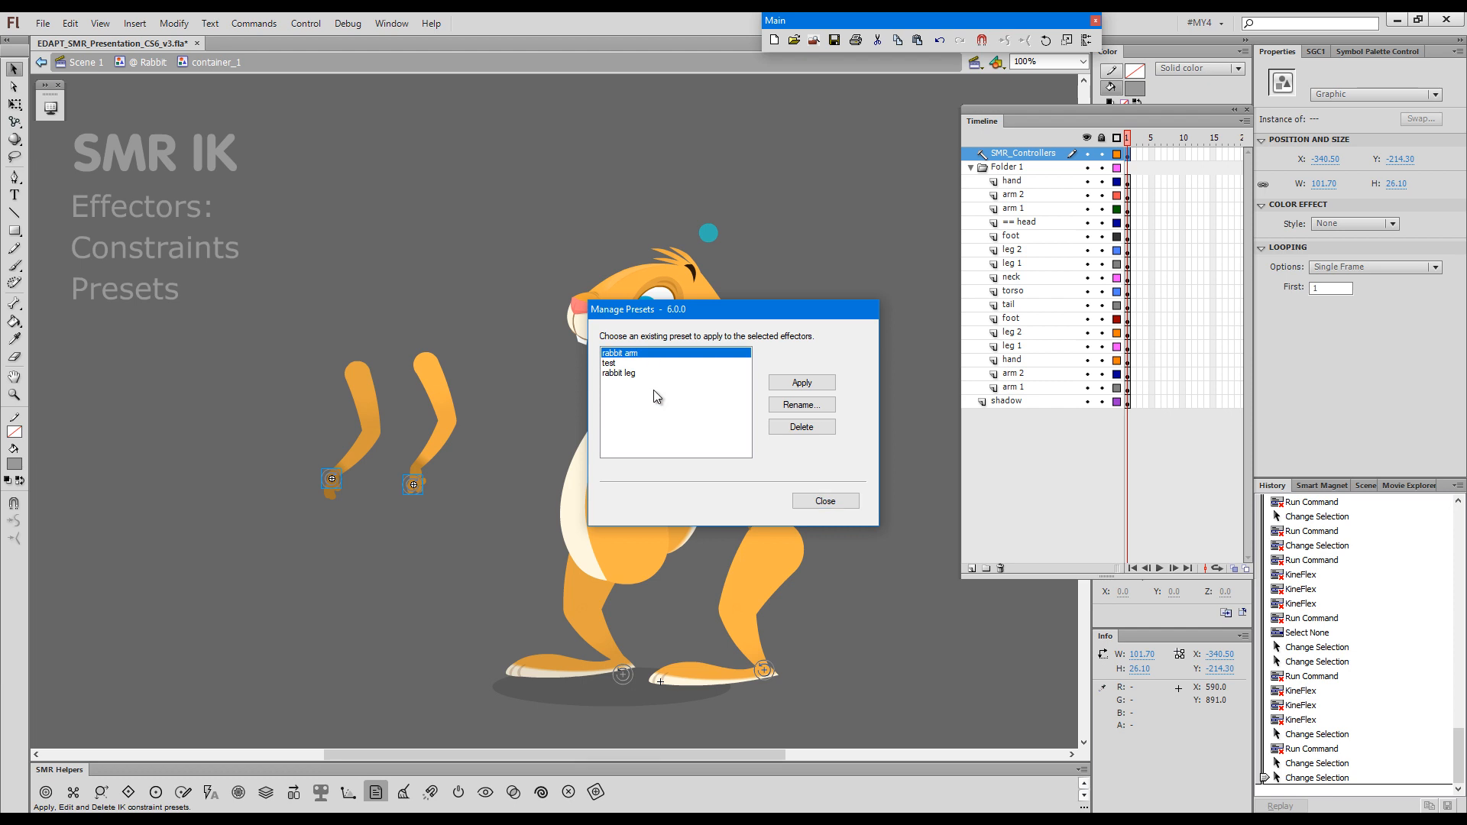
click(802, 383)
click(825, 500)
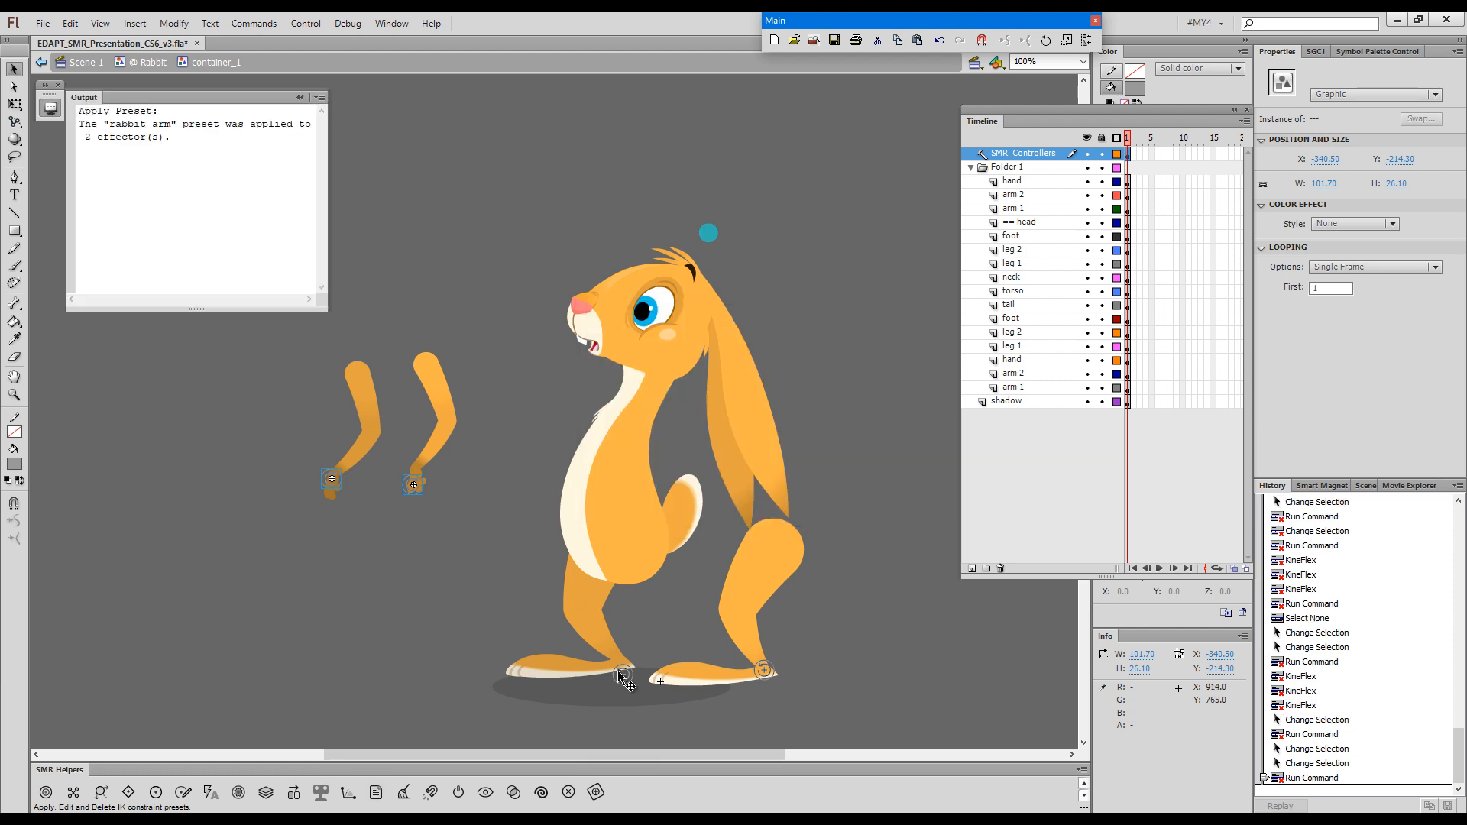
- Reassemble the rabbit by selecting all its parts and snapping the detached arms and legs back onto the body
click(628, 538)
key(ctrl+a)
key(q)
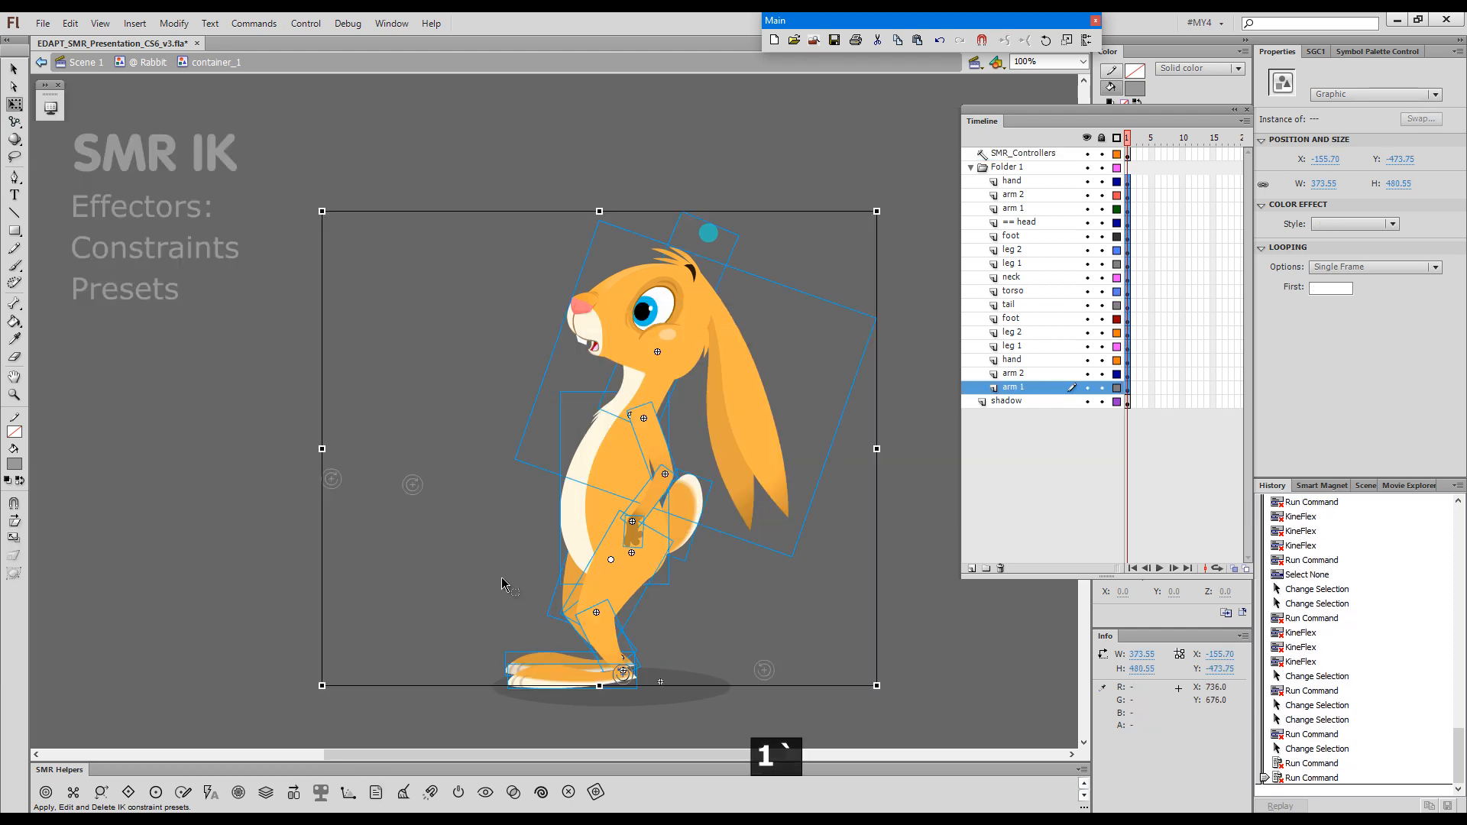
click(459, 630)
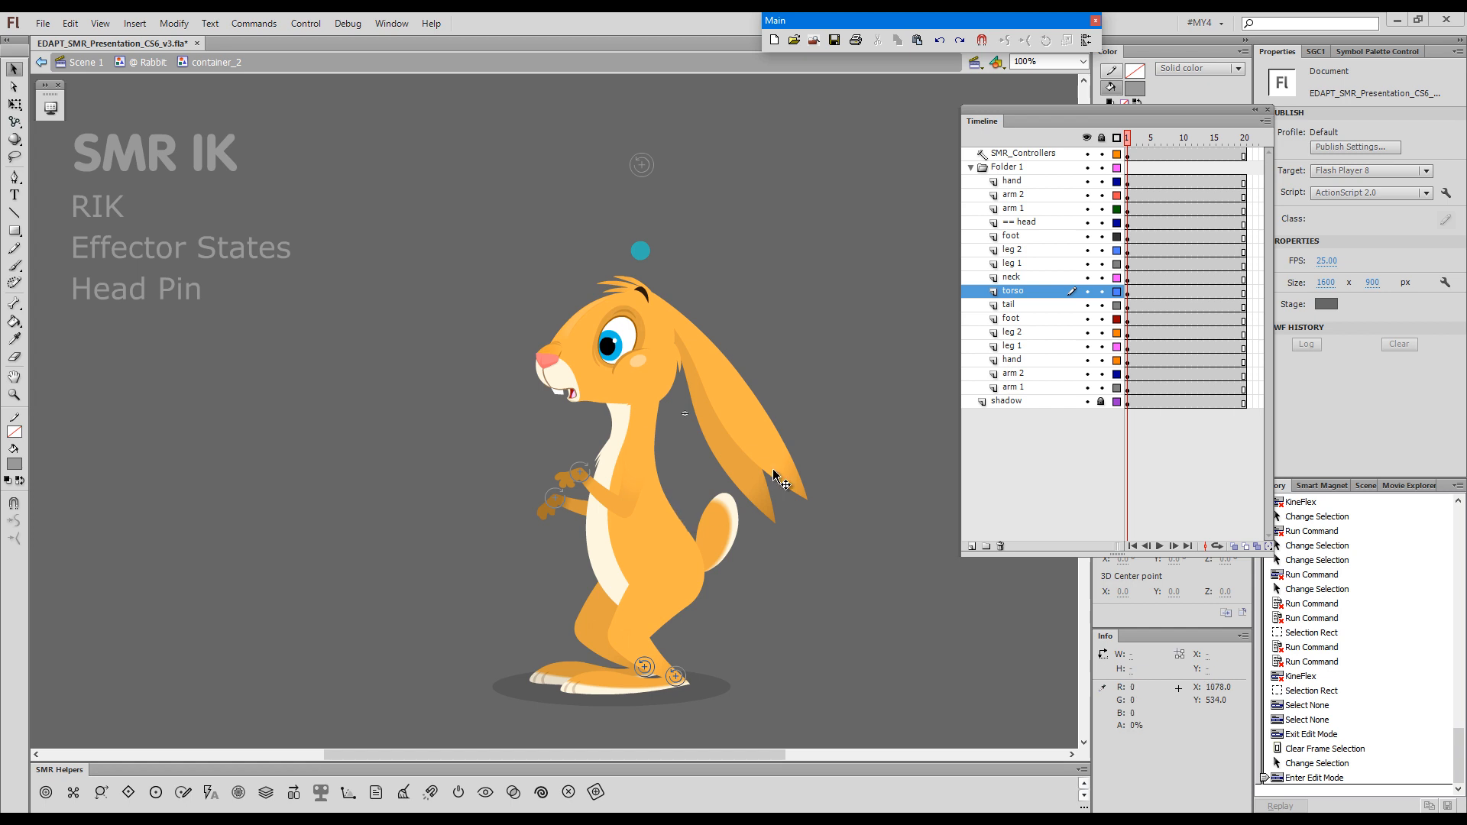
- Enable colorizing of active chains in KineFlex's quick settings and test it by nudging the near foot's IK effector
key(shift+g)
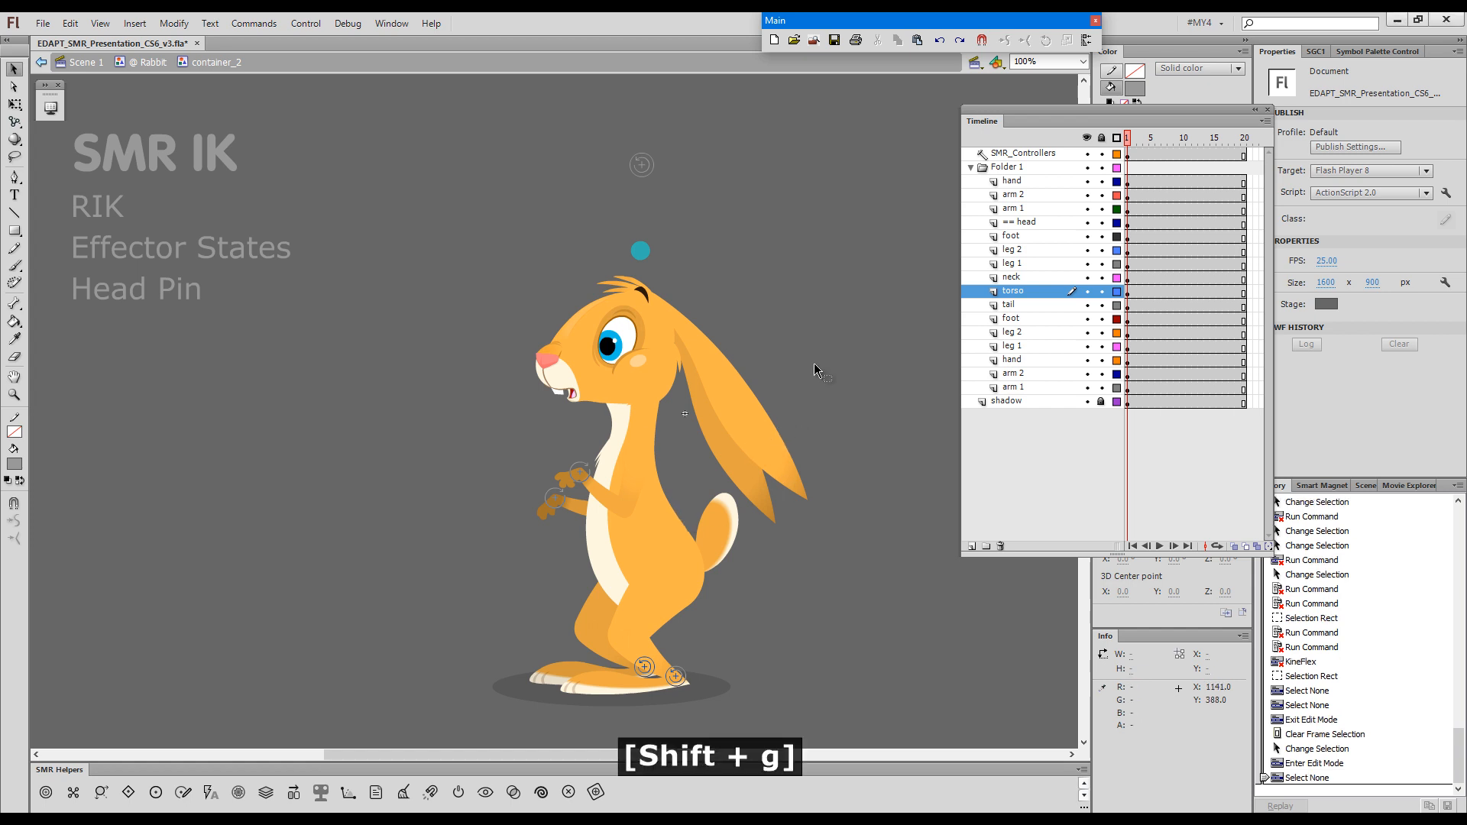
click(806, 537)
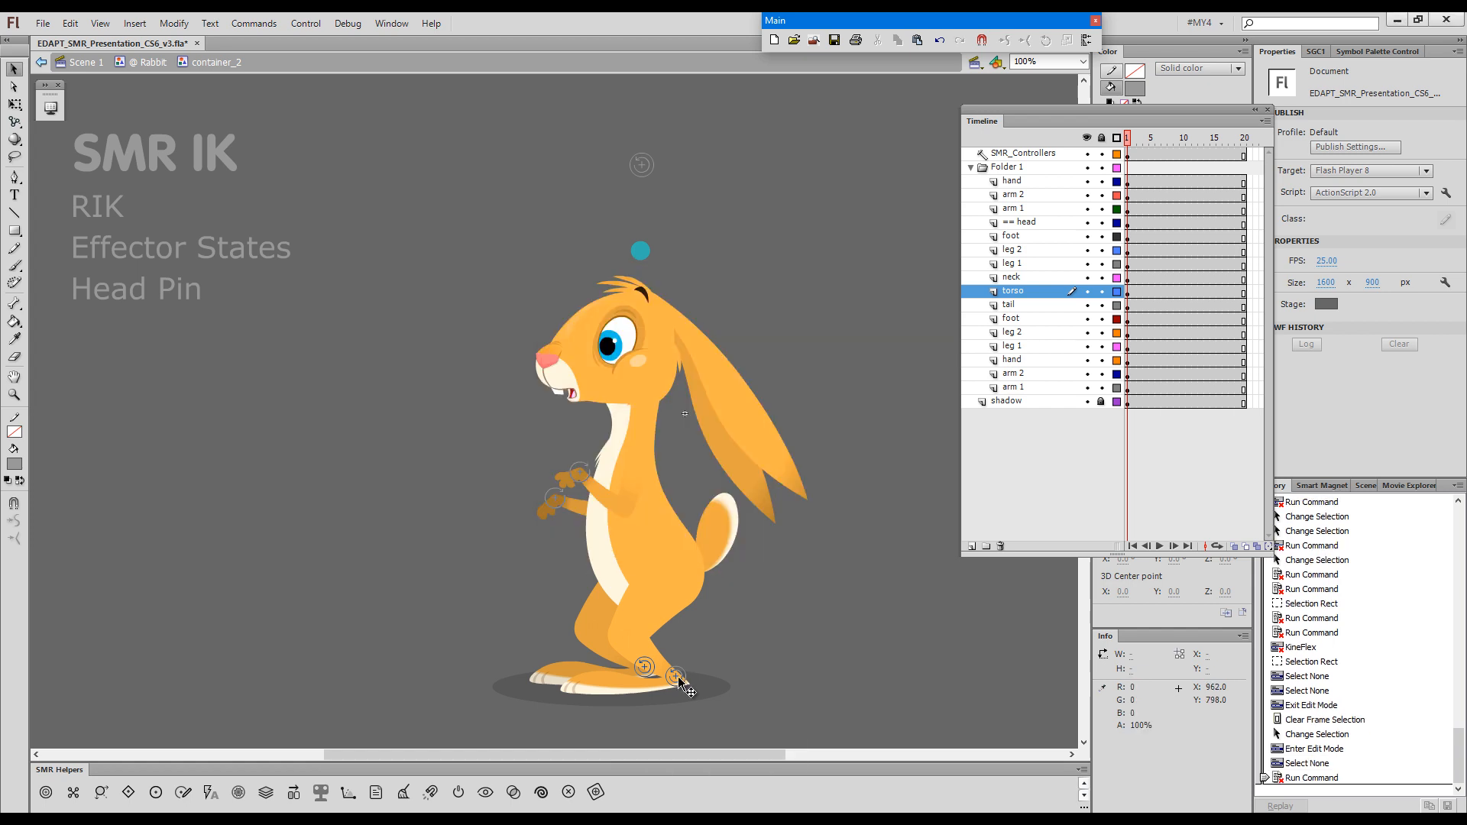
key(g)
click(673, 683)
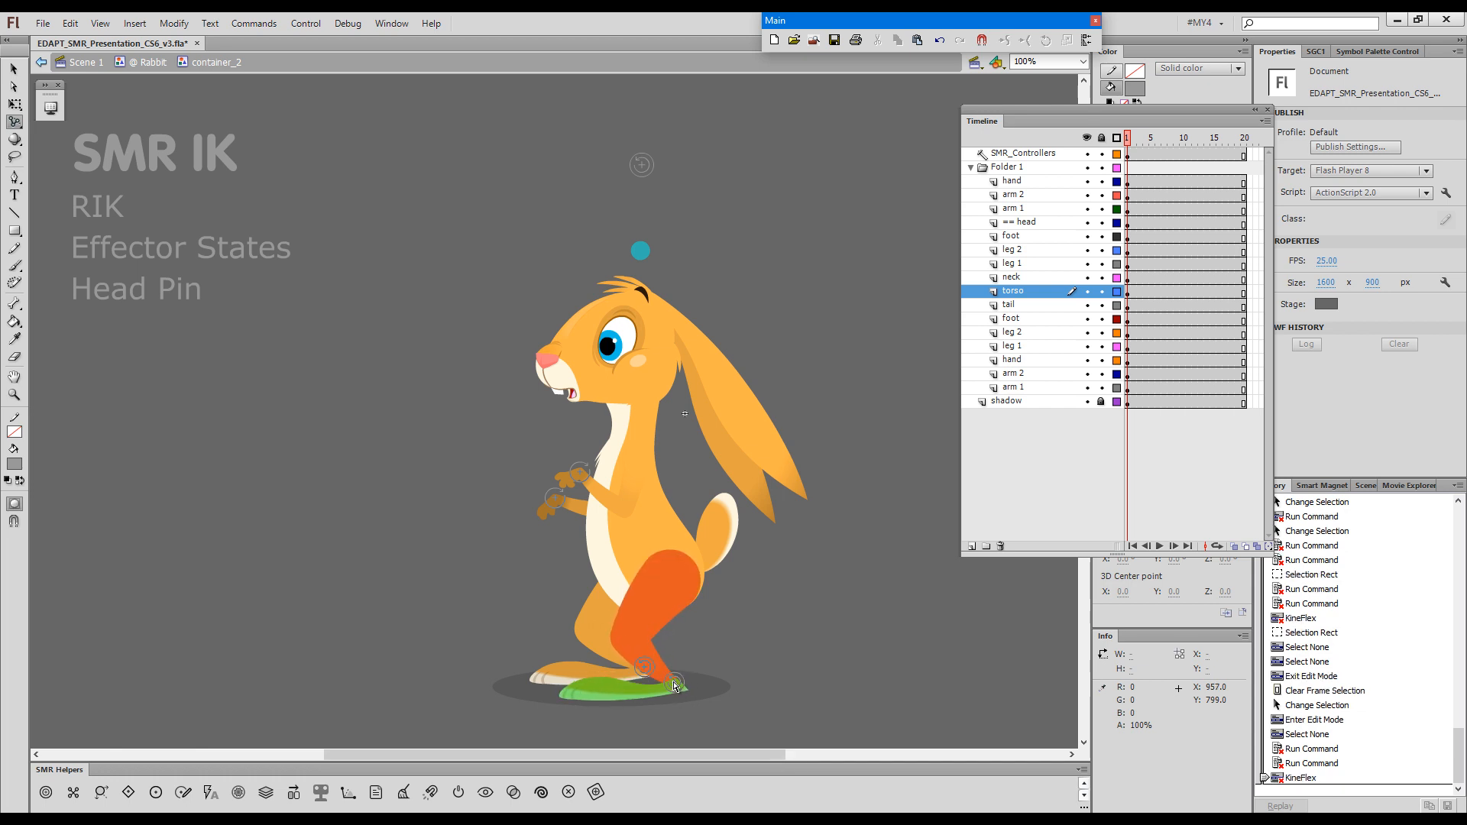
click(676, 686)
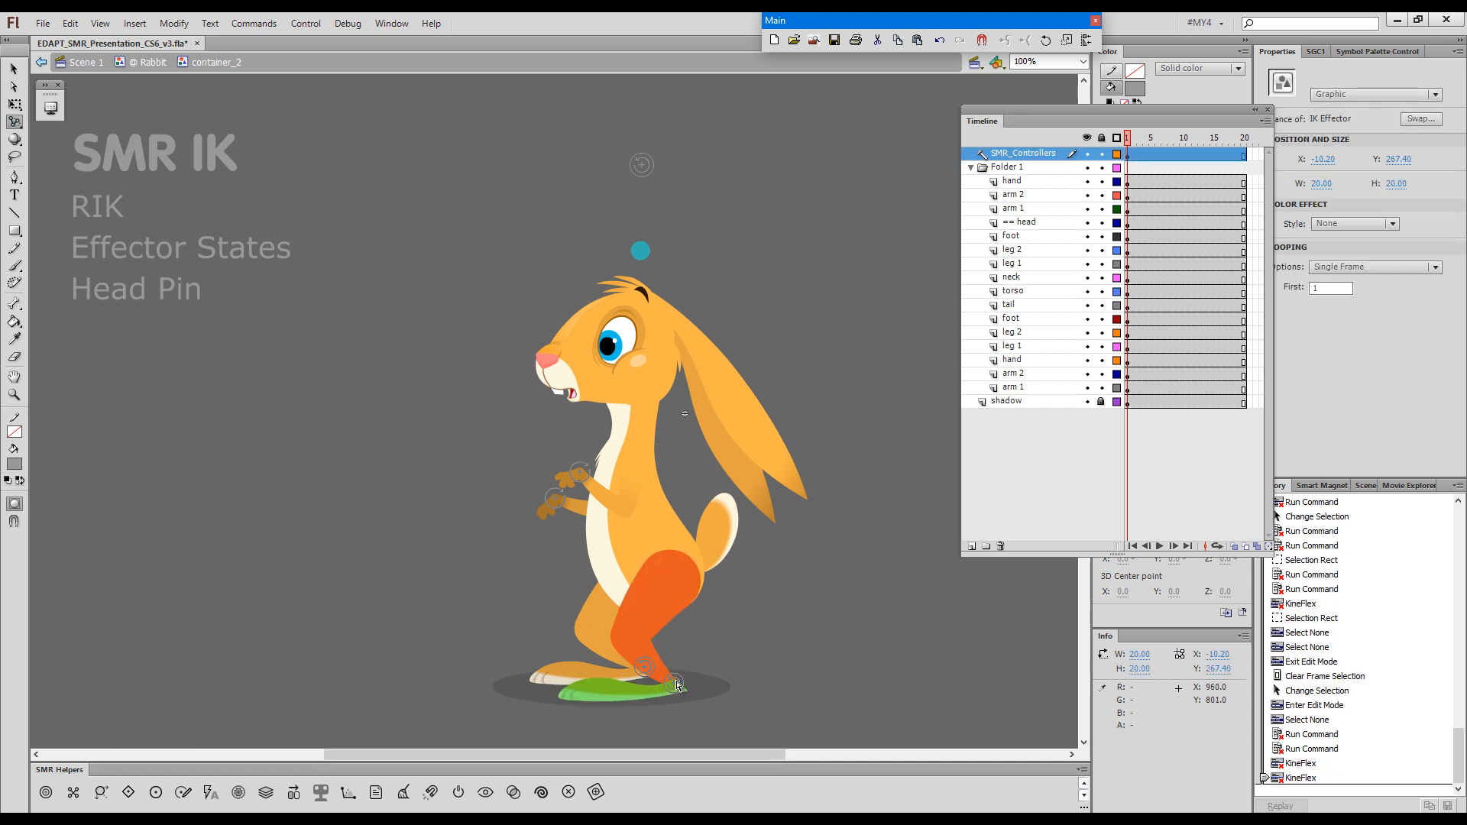
drag(675, 683, 673, 683)
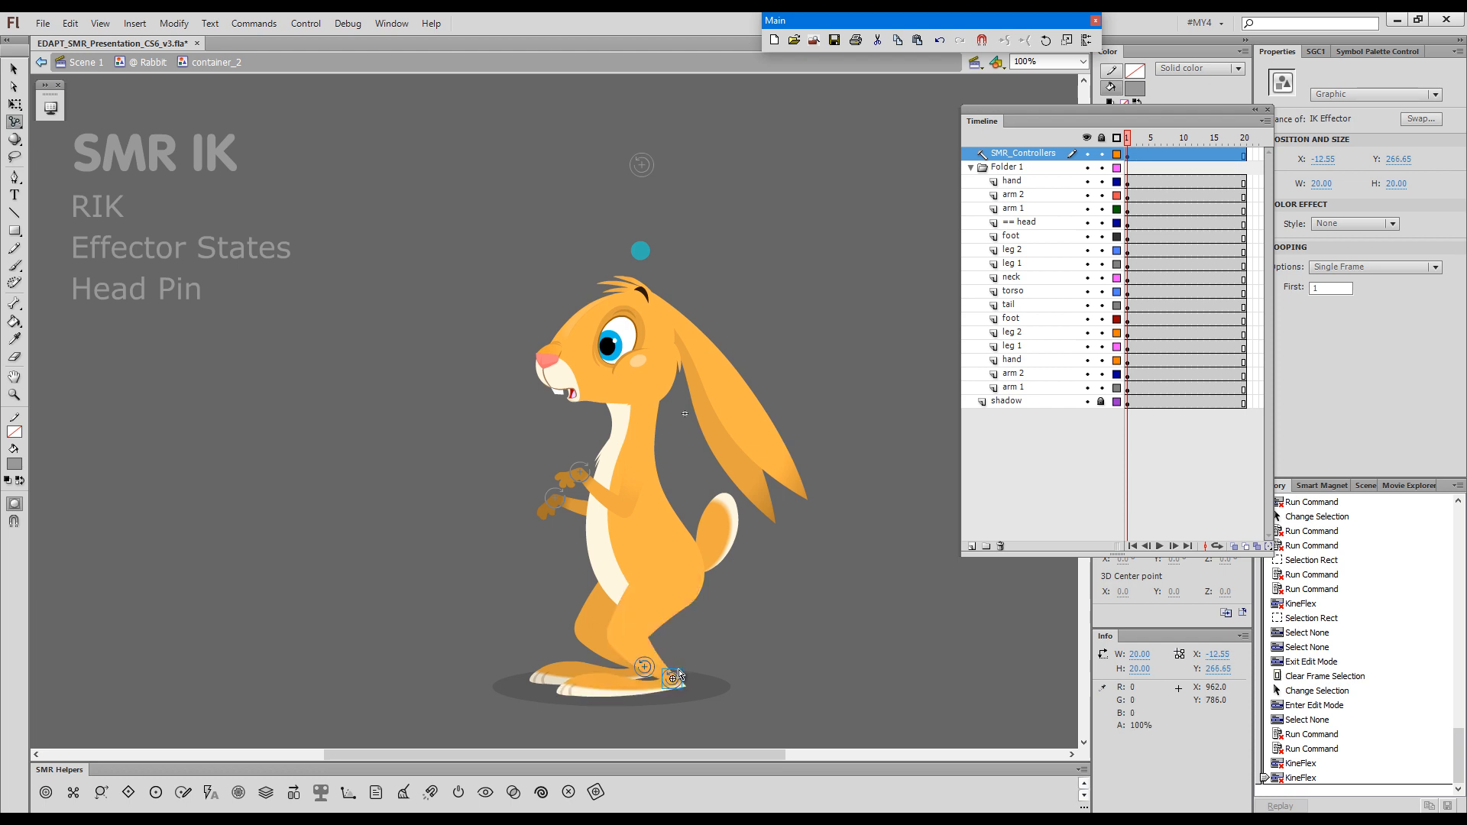
- Nudge the rabbit's torso with both feet planted, and turn off active chain colorizing in KineFlex's quick settings
key(shift)
drag(634, 527, 634, 528)
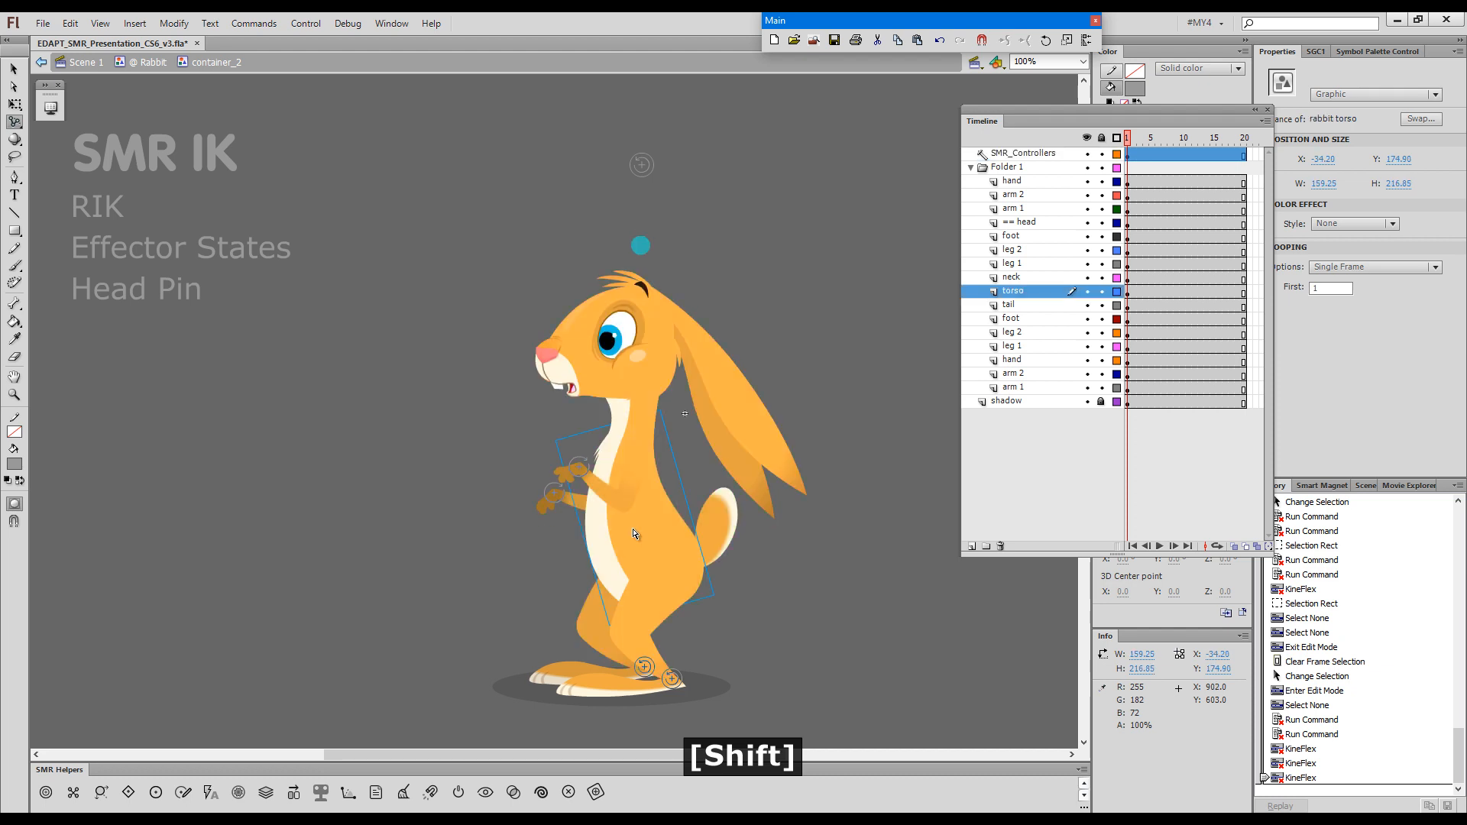
key(shift+g)
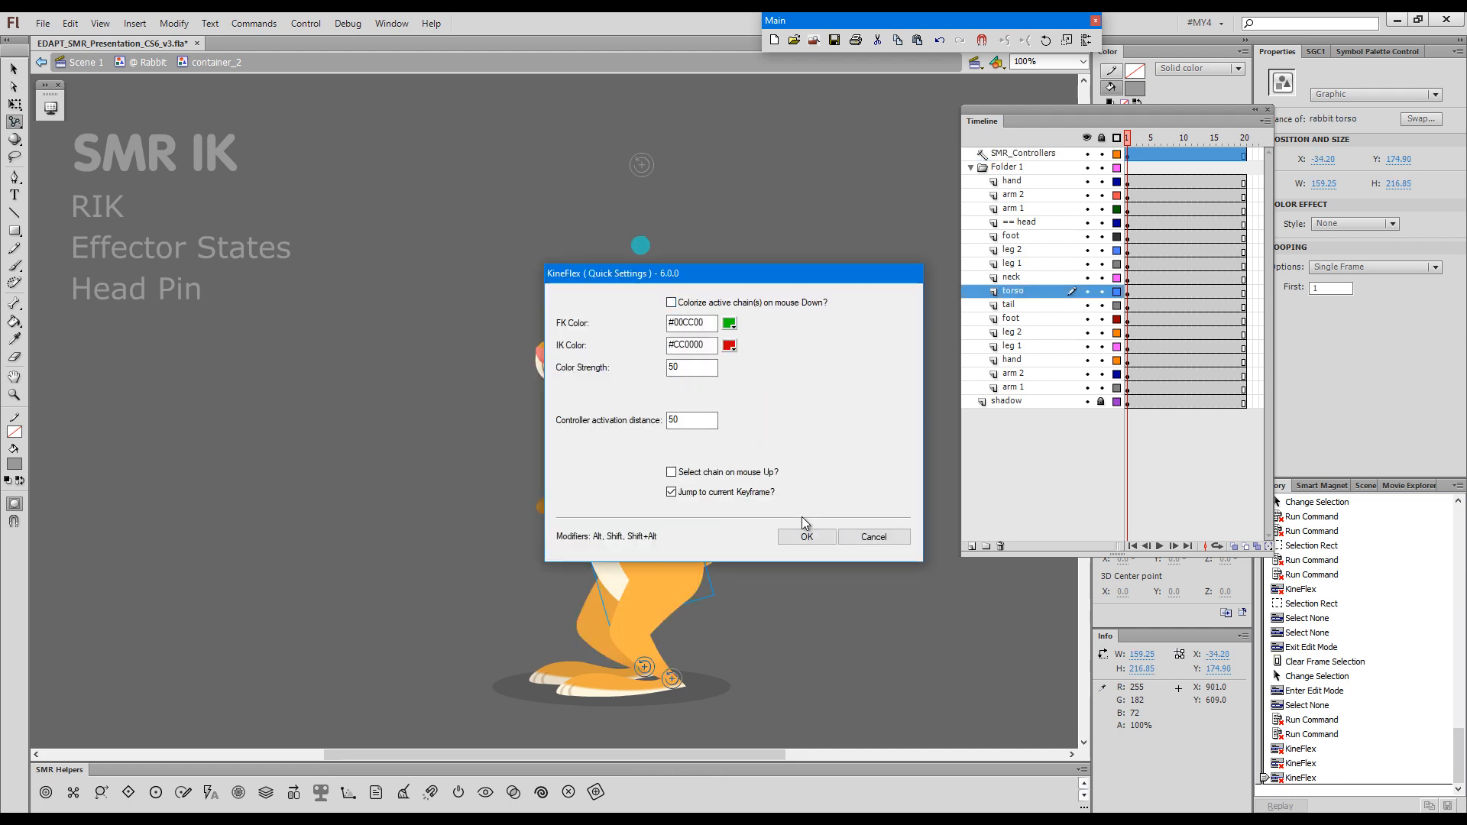
click(806, 536)
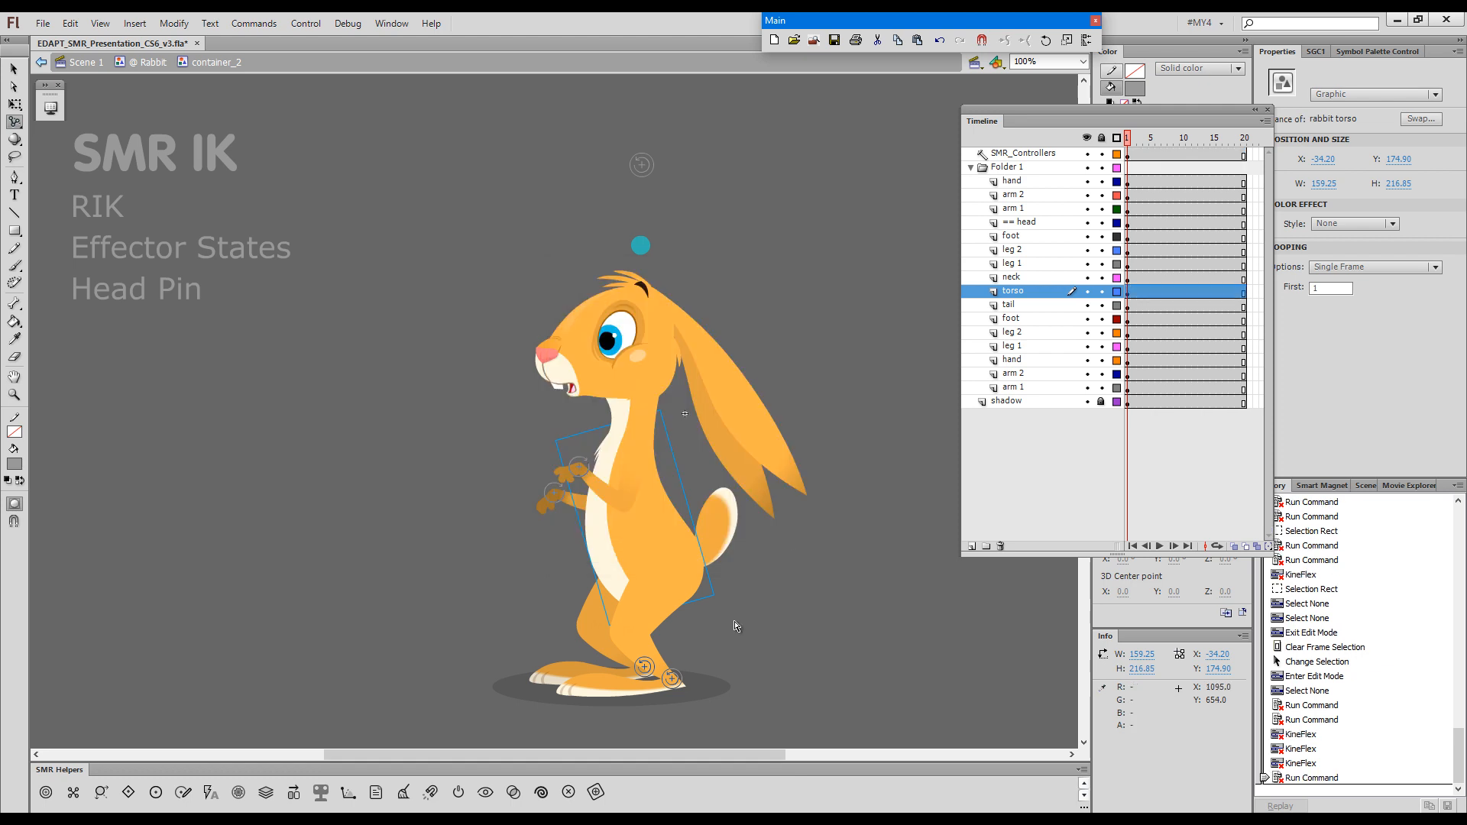
- Tilt the rabbit's torso forward and backward with KineFlex, lowering the head pin above the head slightly between tilts
click(642, 543)
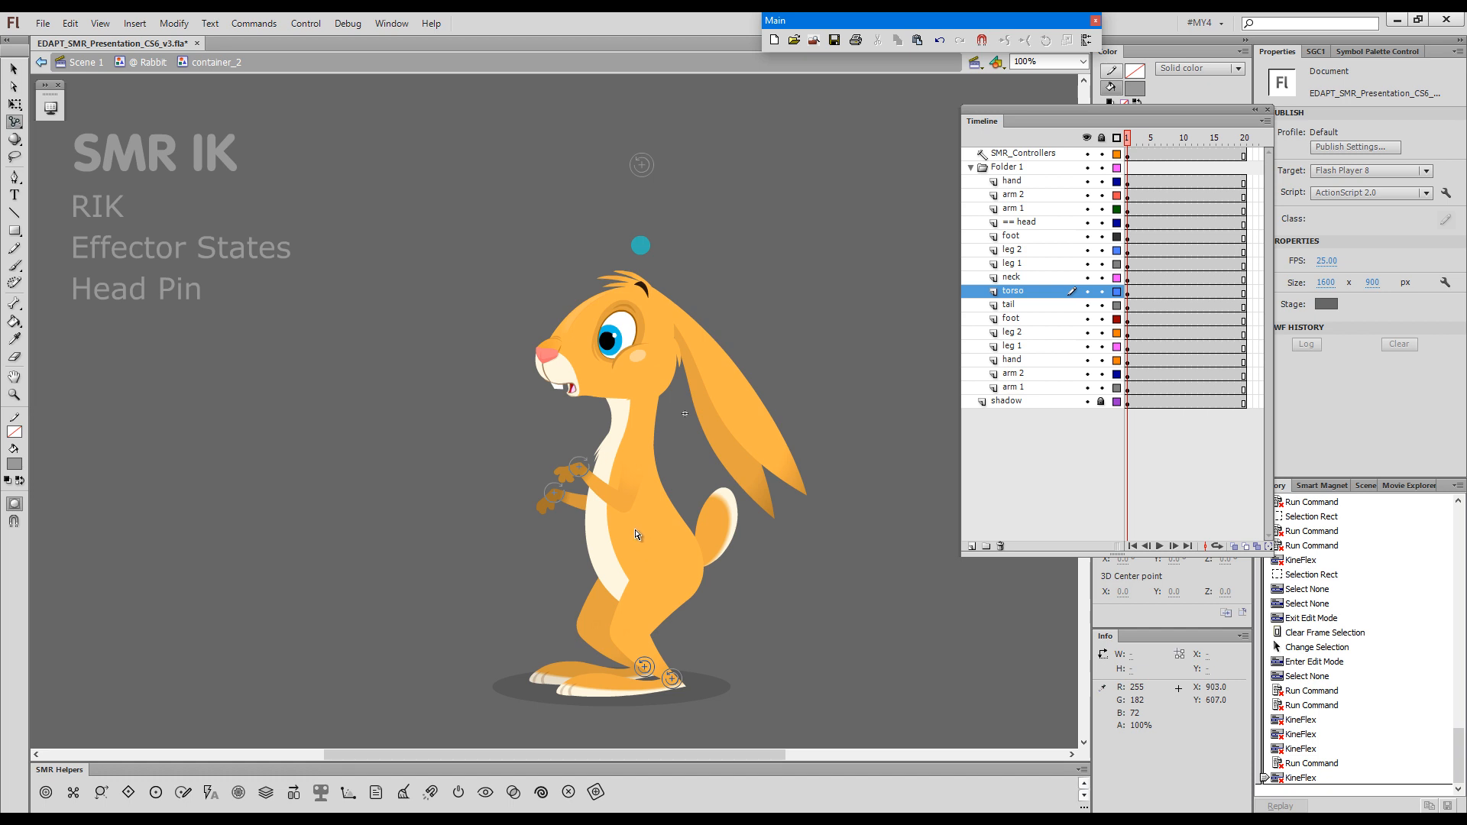
click(642, 521)
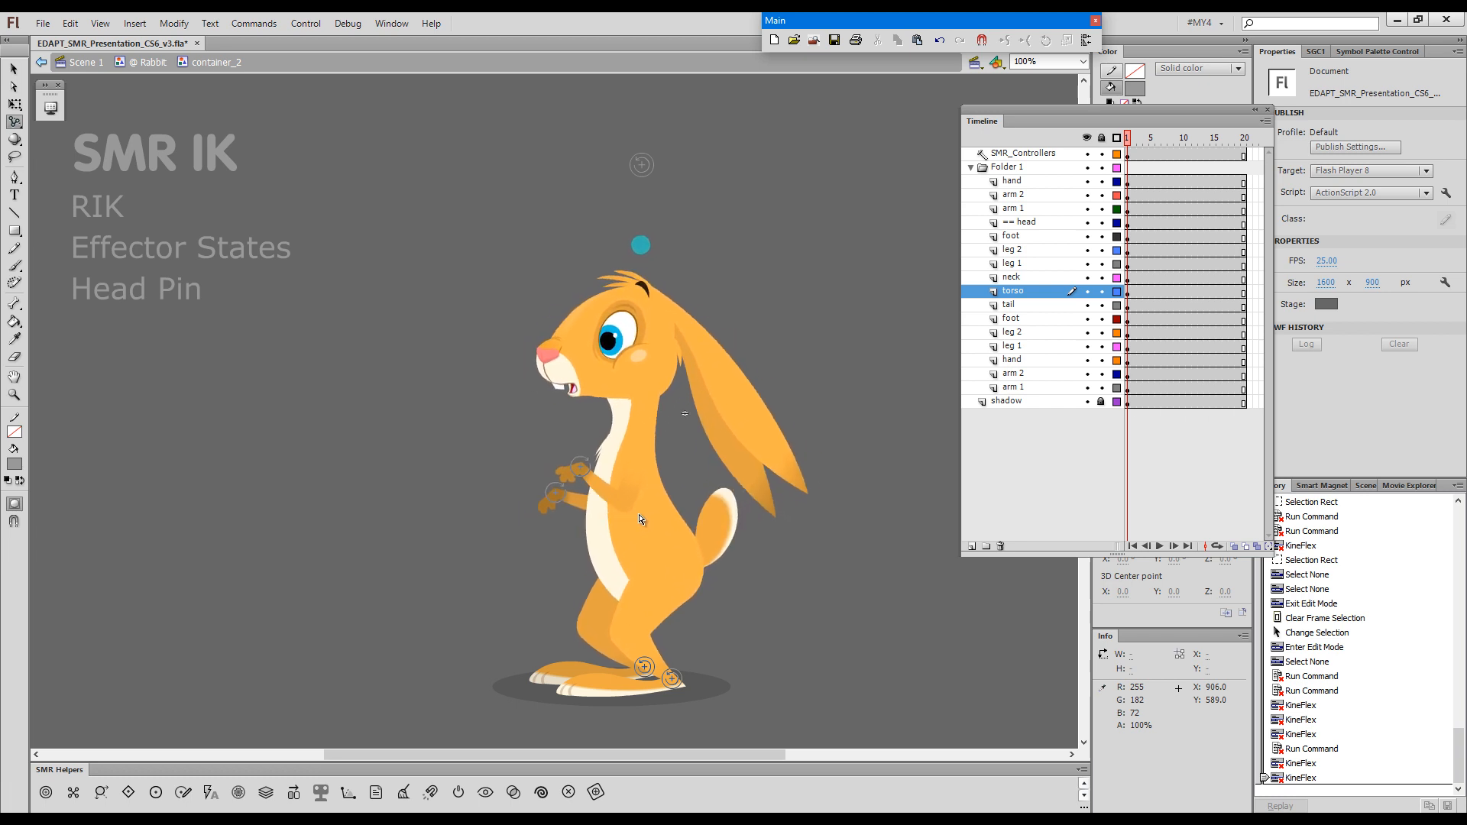
drag(631, 521, 620, 523)
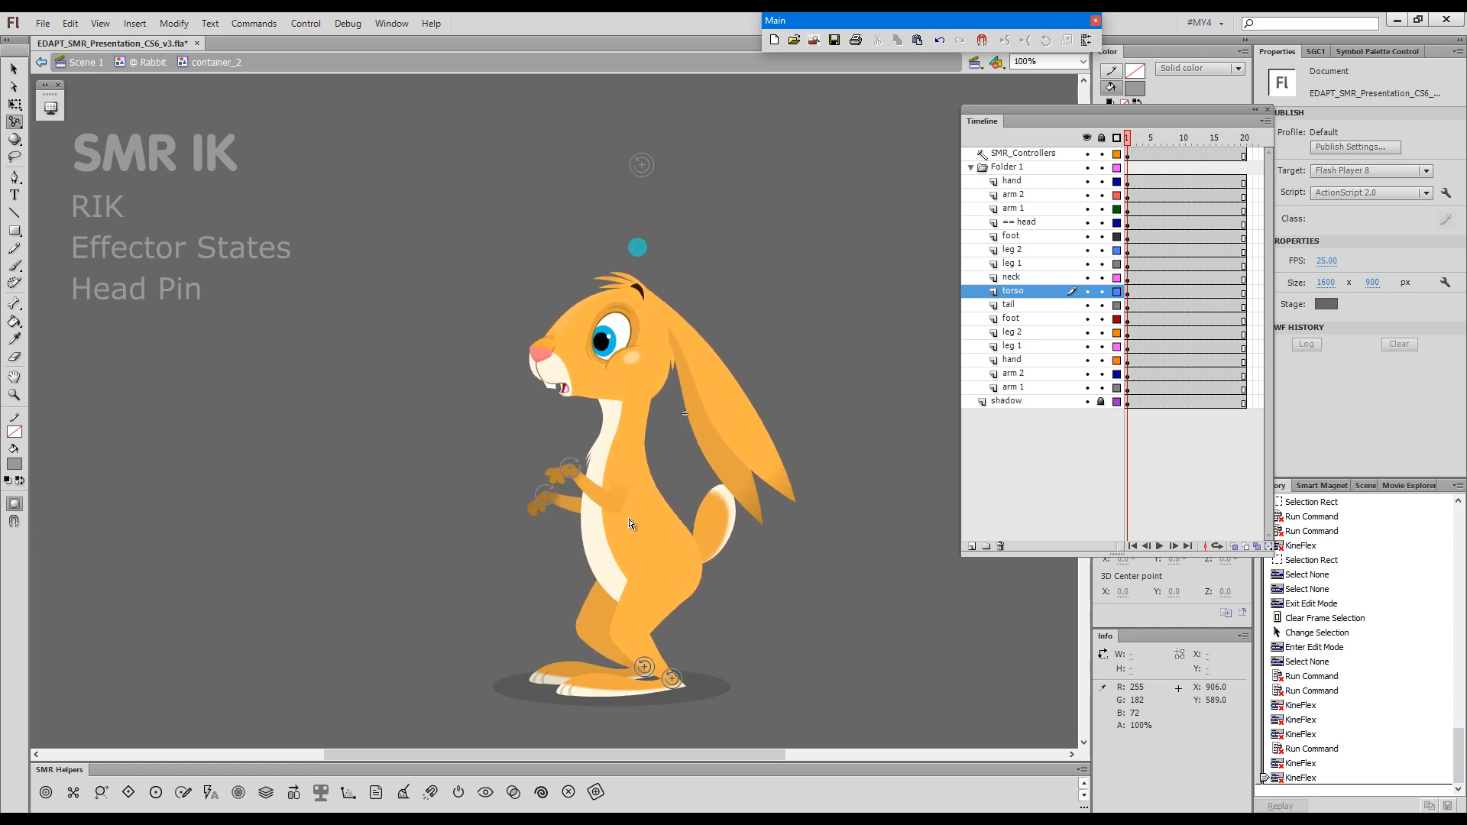
click(643, 164)
mouse_move(645, 163)
mouse_down()
mouse_move(663, 170)
mouse_move(645, 172)
mouse_up()
drag(642, 533, 651, 533)
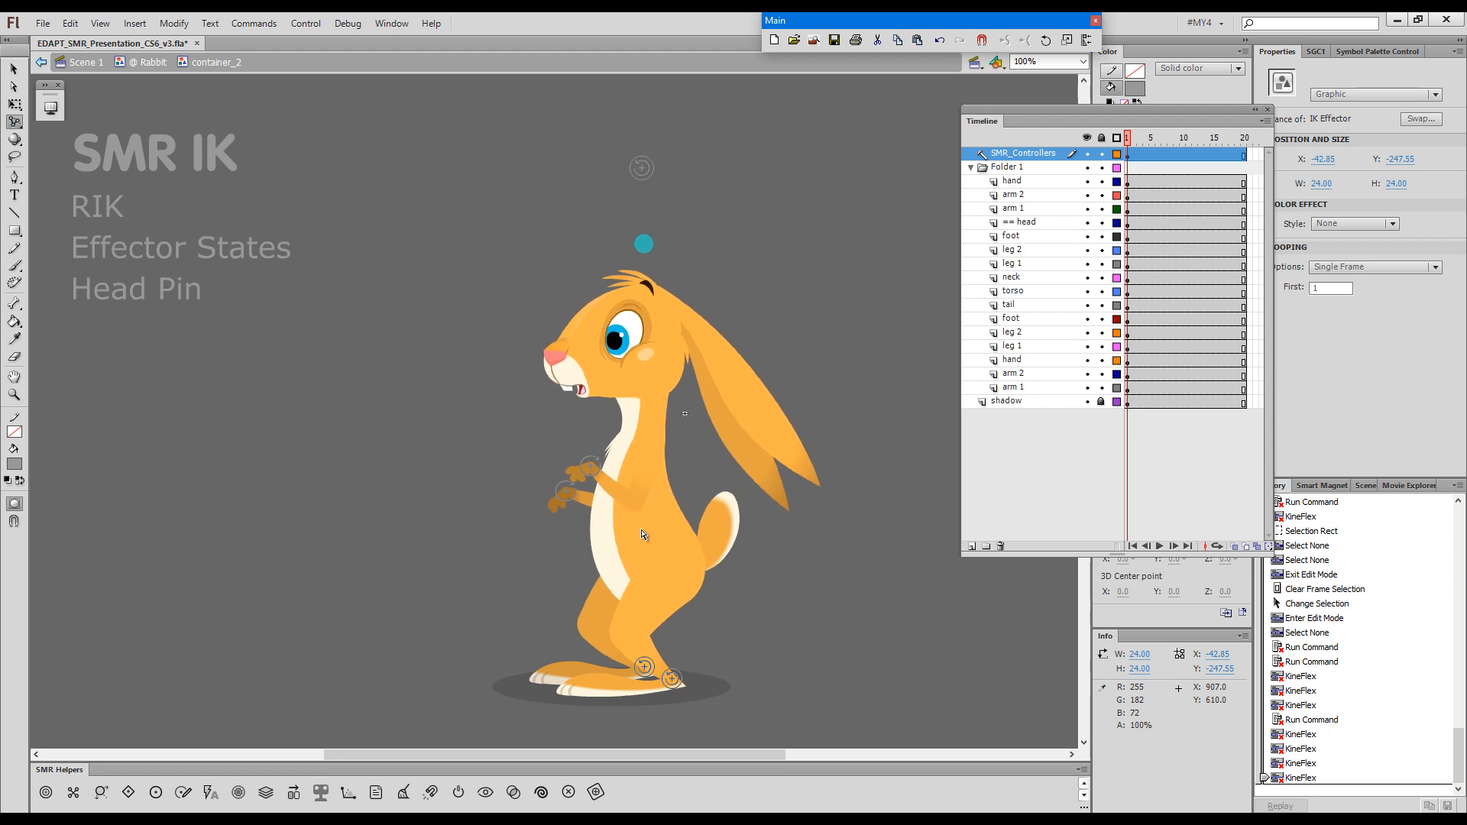
- Shift the rabbit's torso backward and forward over the planted feet, ending at about X -46.5, Y 179.5
click(640, 531)
drag(641, 531, 642, 518)
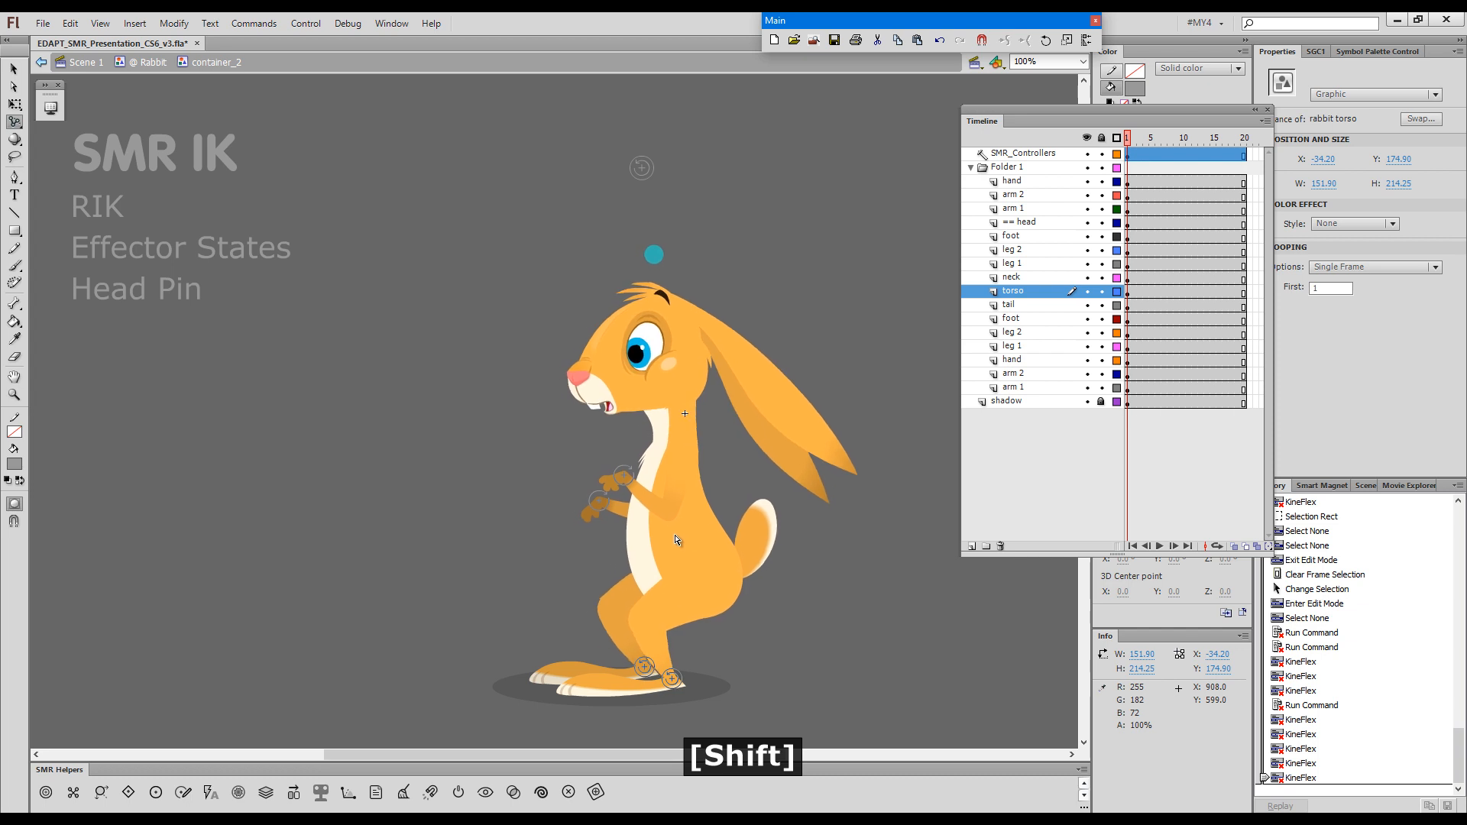
drag(662, 539, 620, 530)
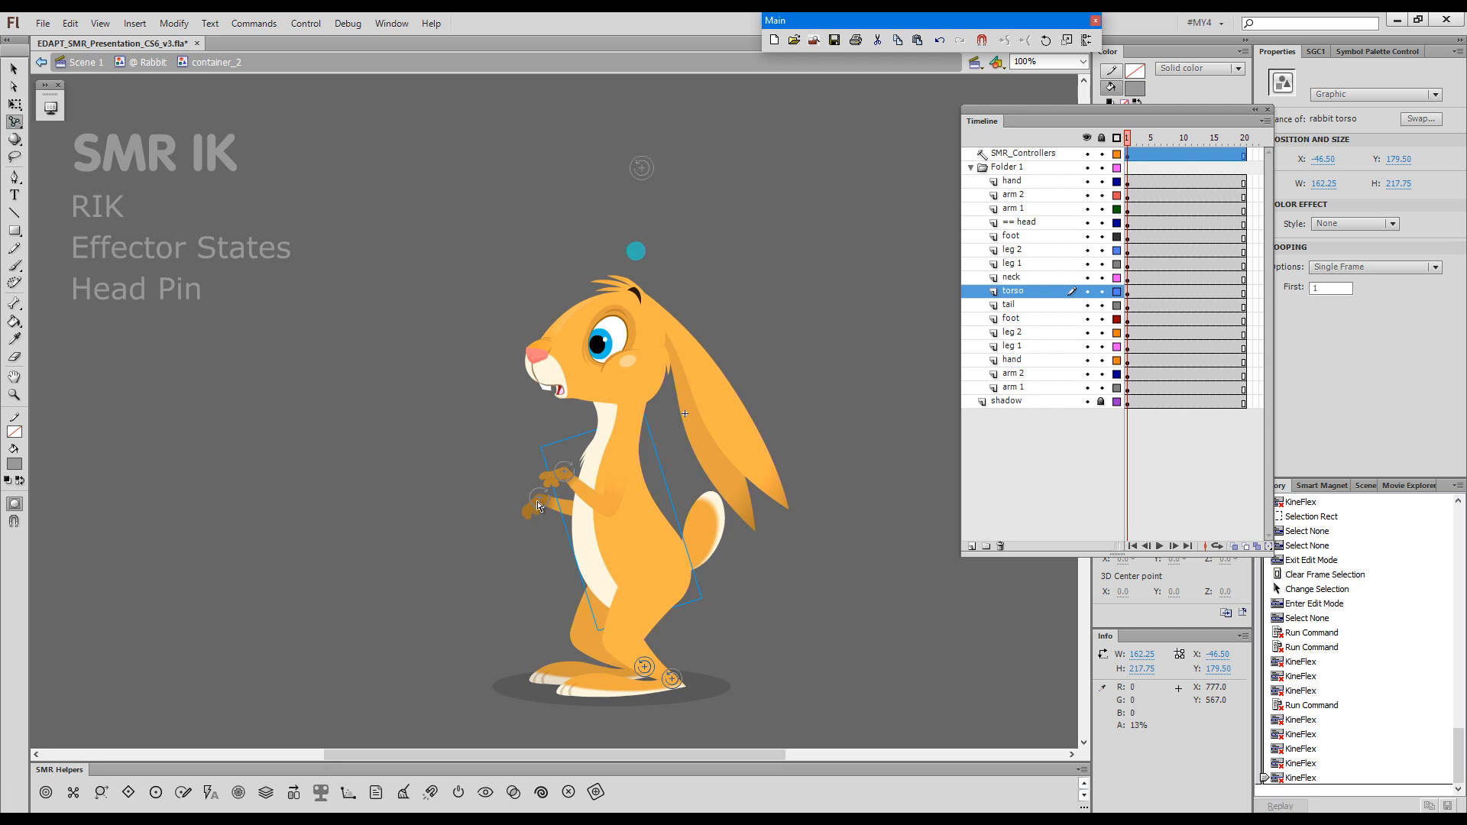
- Pin both hand IK effectors in place and move the torso back to about X -21.1, Y 191.7
key(ctrl+shift+a)
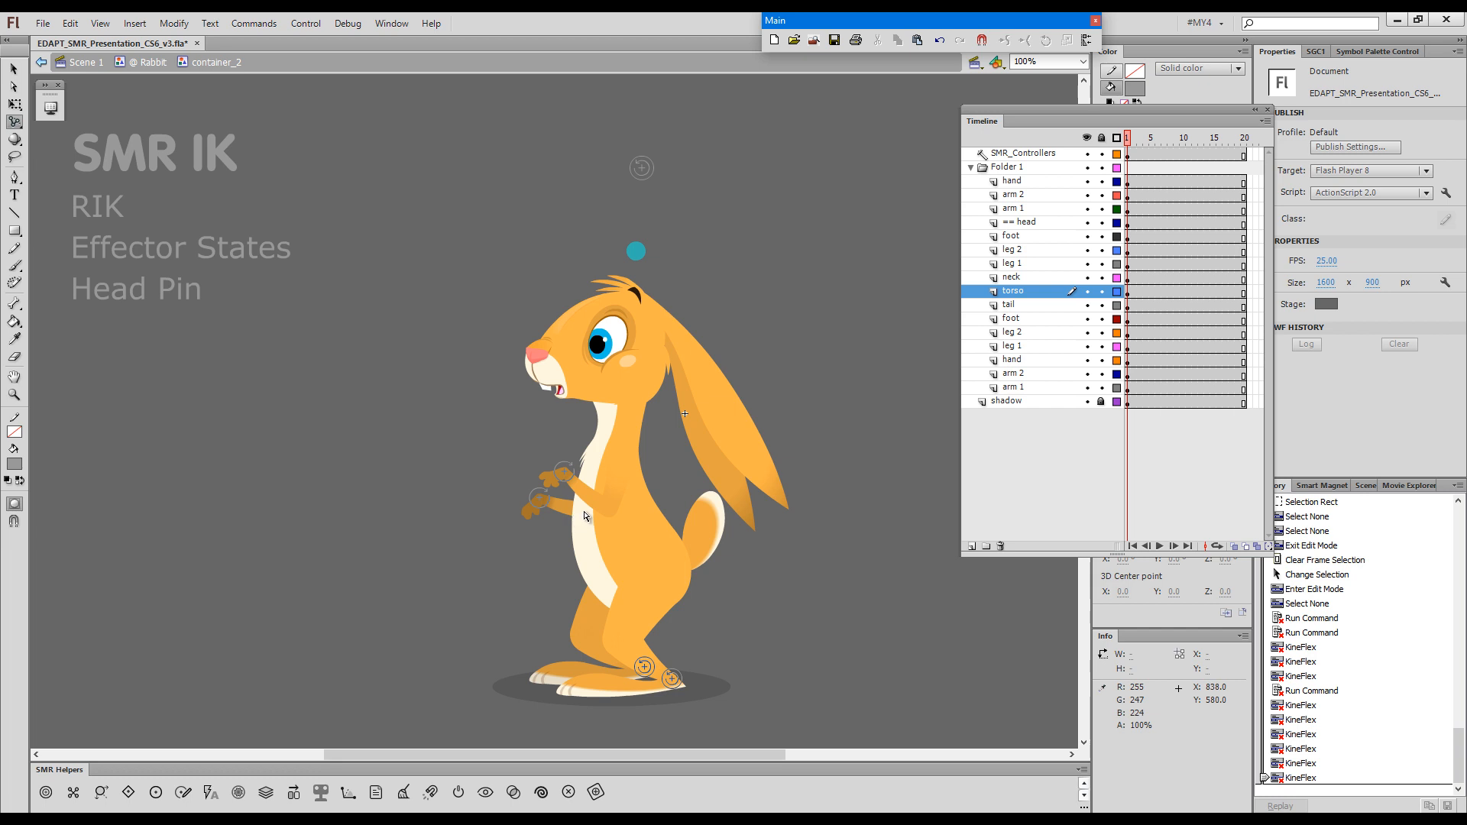
alt+shift+click(556, 508)
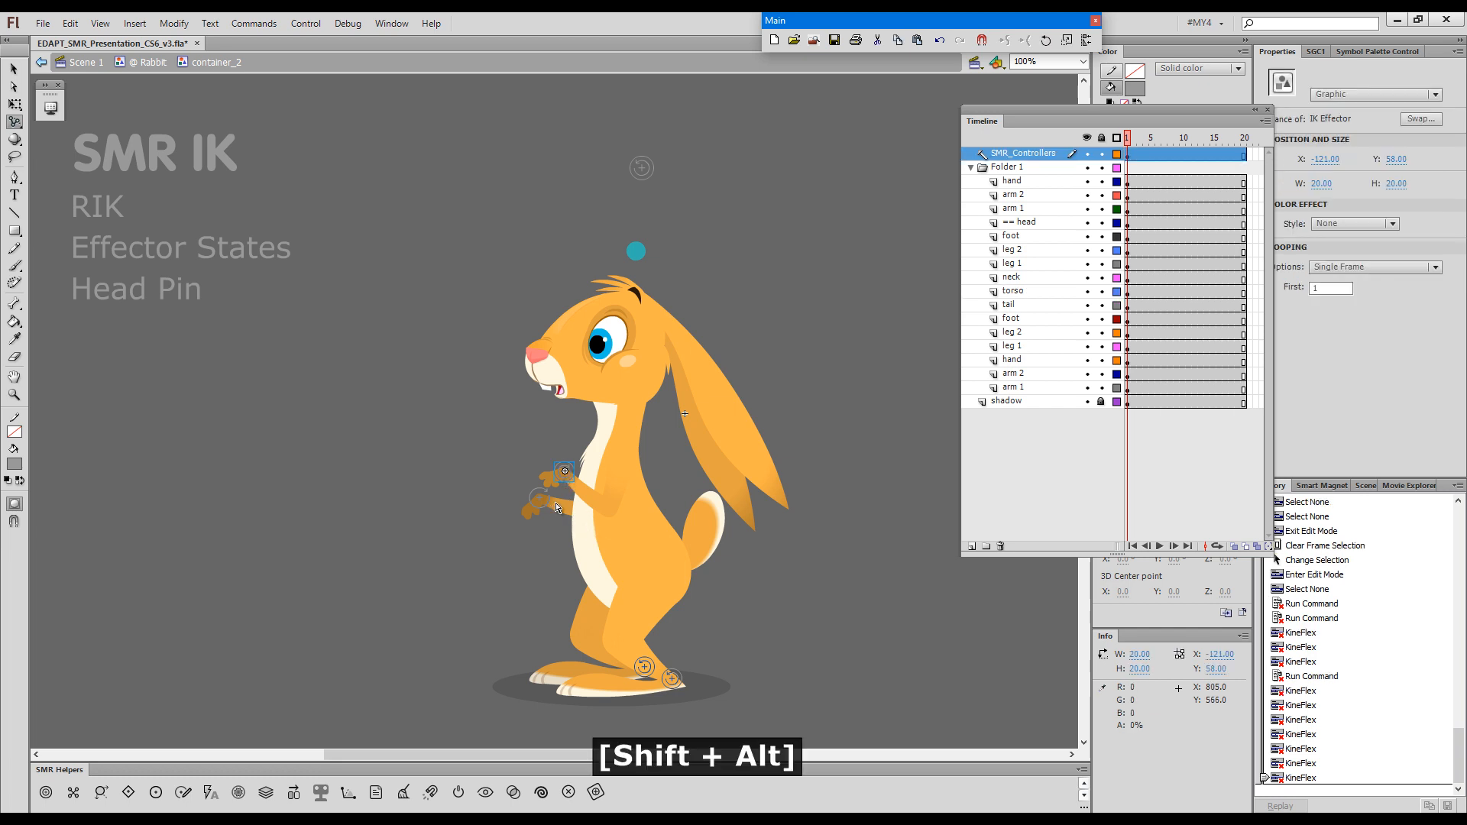
alt+shift+click(544, 506)
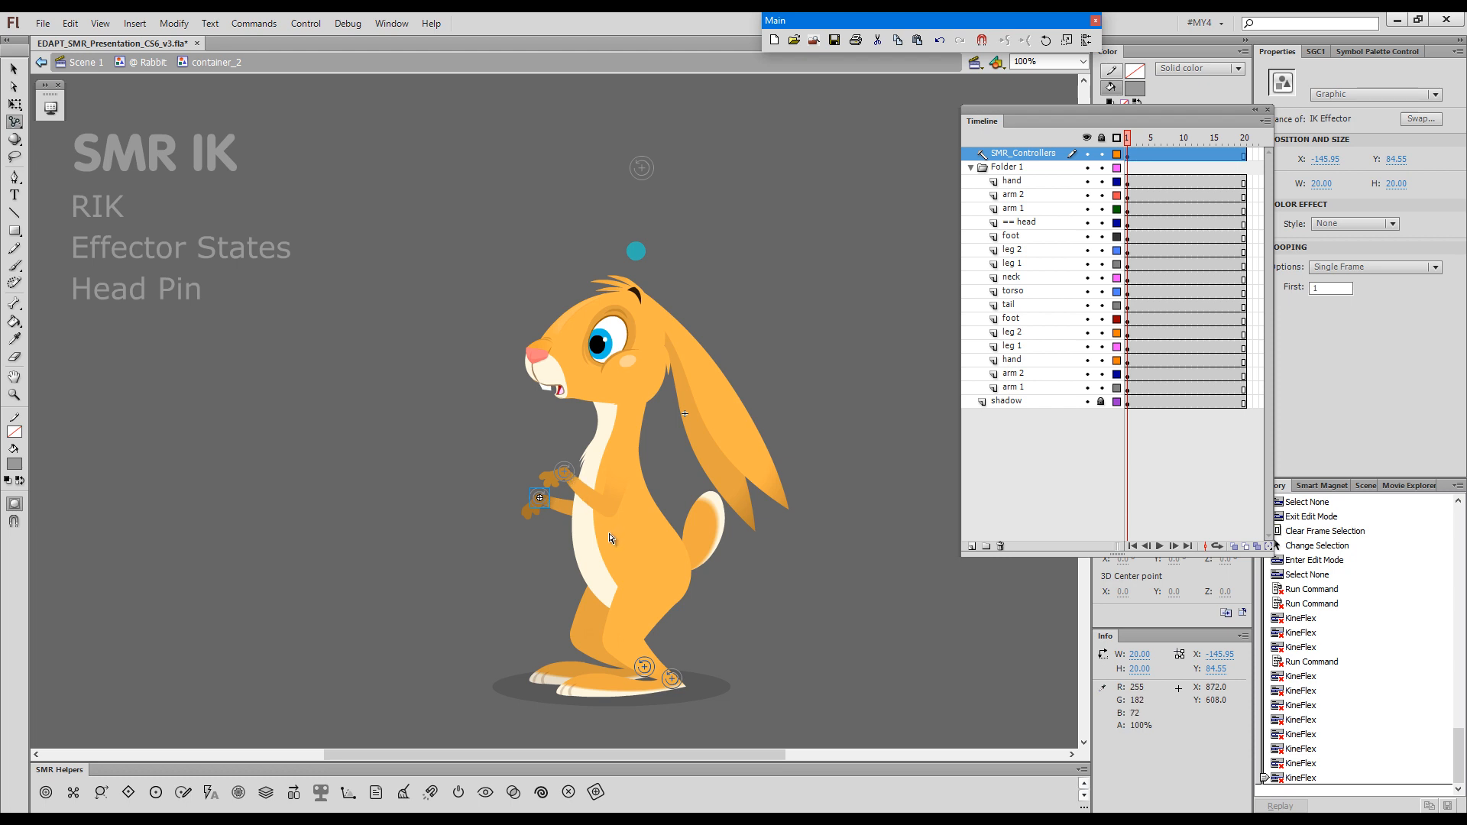
drag(607, 540, 634, 550)
click(635, 550)
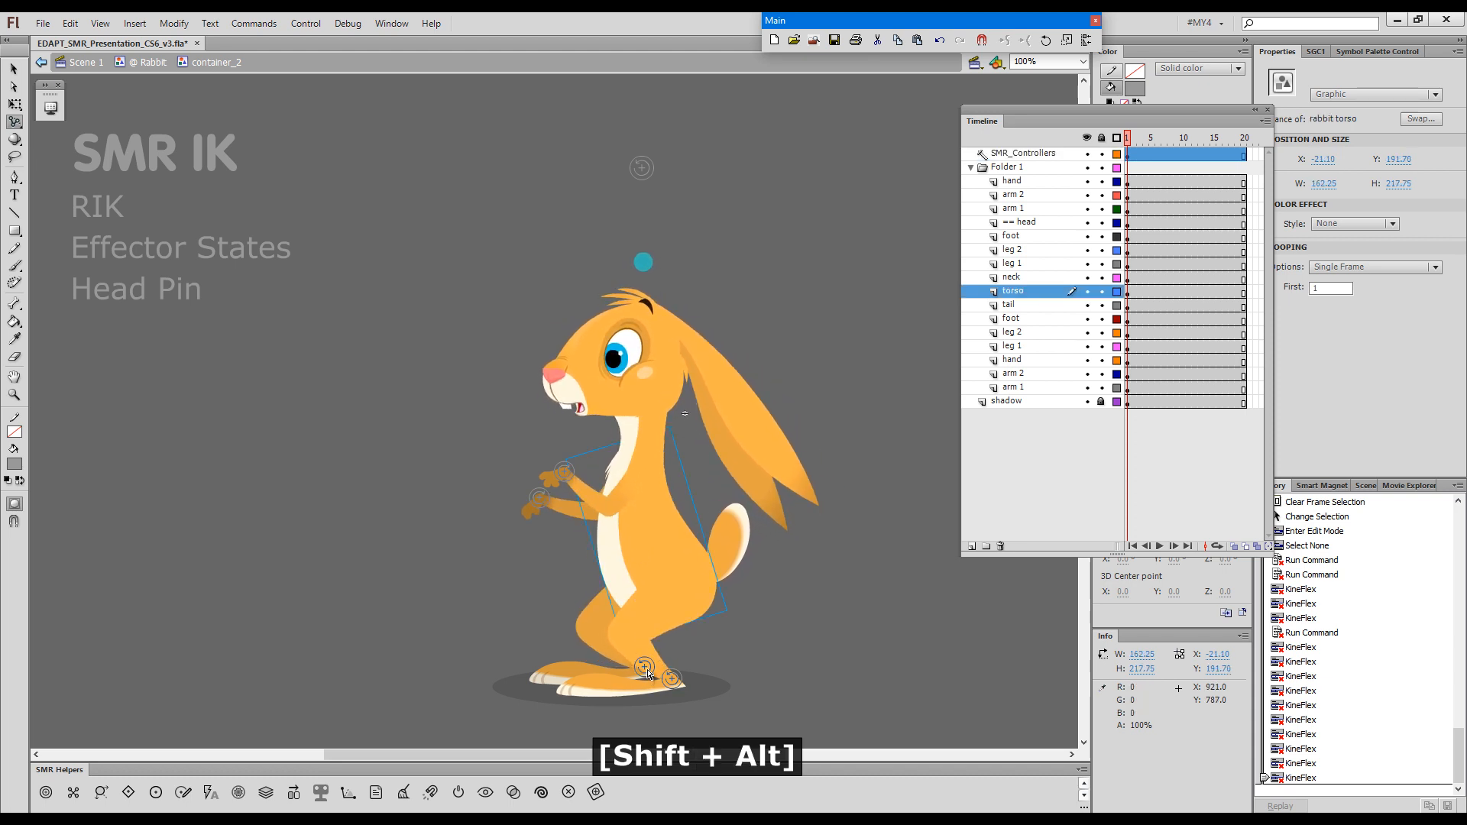
- Unpin the far foot's IK effector, move the torso forward and up, and swing that foot forward into a step
alt+shift+click(646, 670)
drag(655, 548, 619, 517)
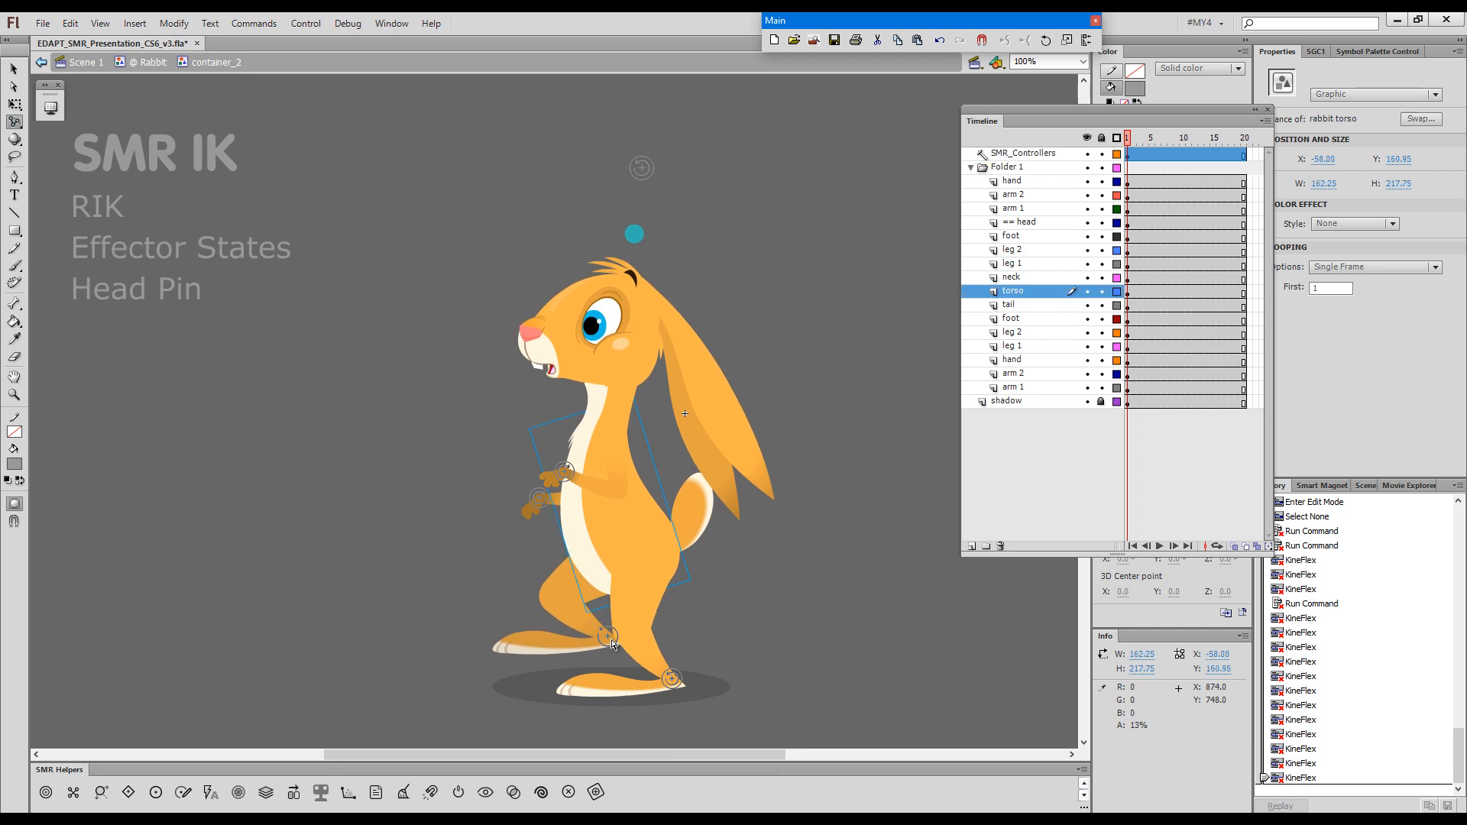
drag(611, 644, 546, 658)
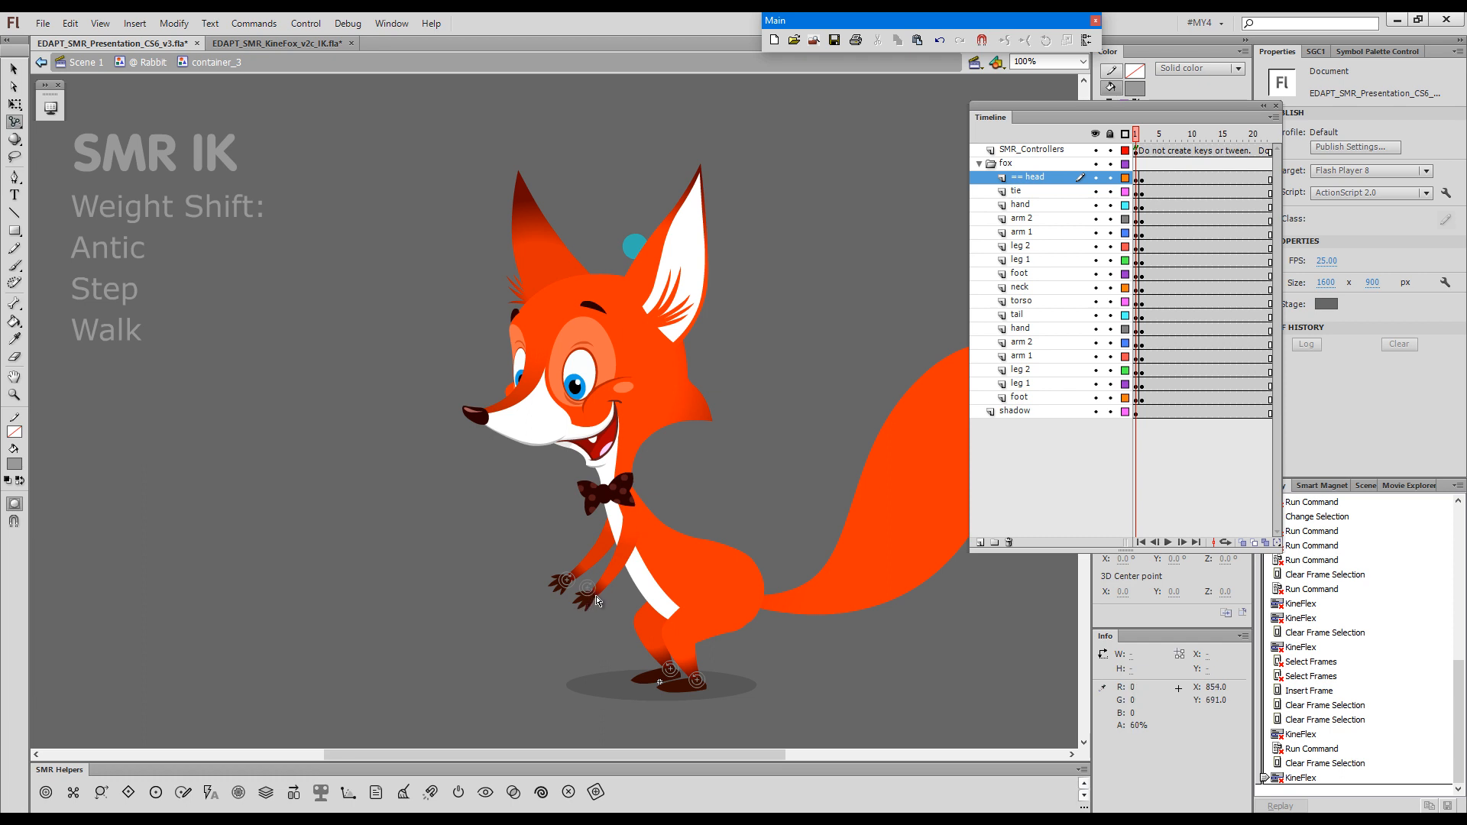
- Unpin both of the fox's hand IK effectors and lower its torso into a forward-leaning anticipation crouch on frame 1
key(F1)
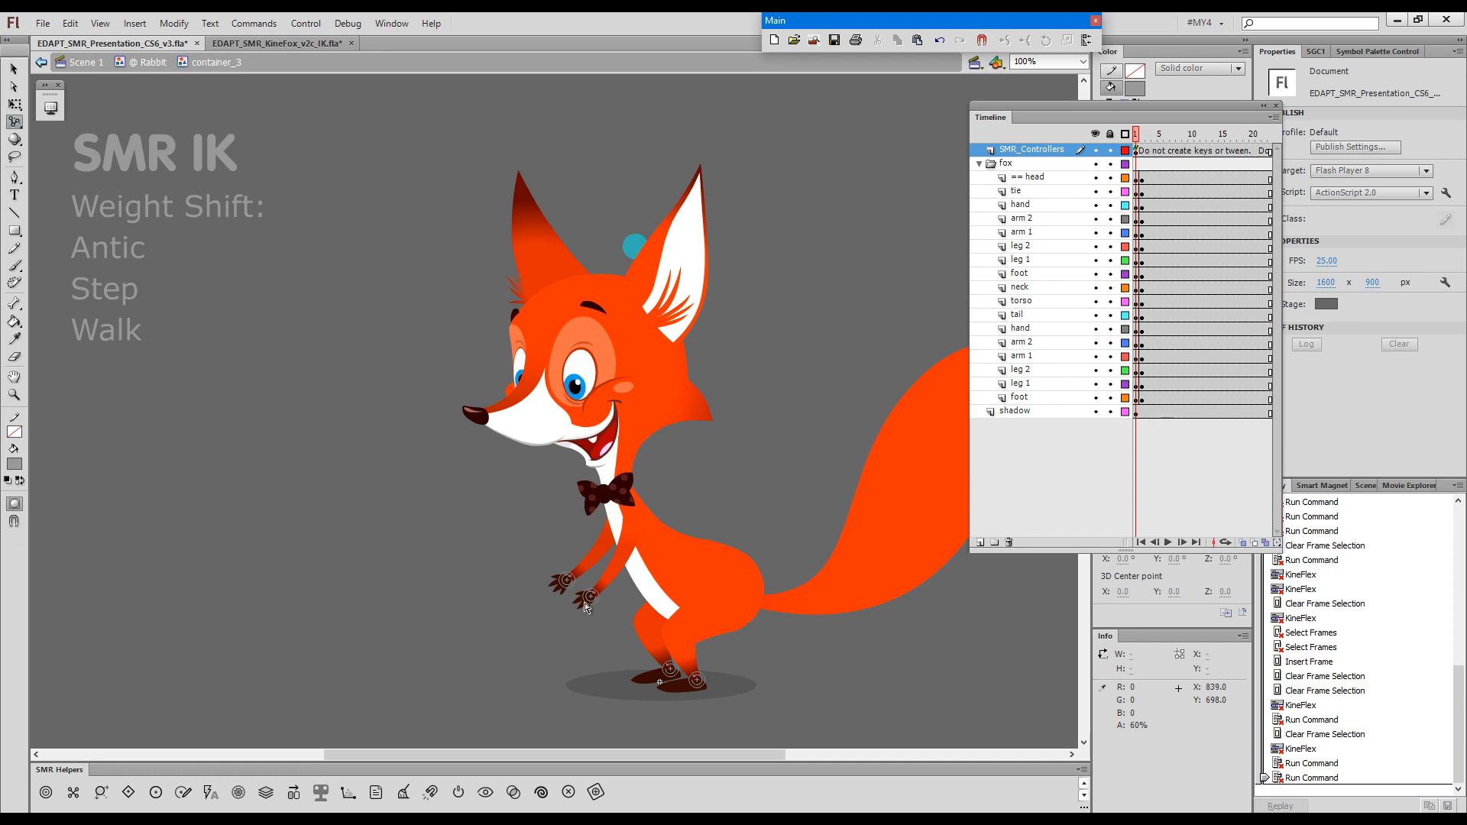
key(alt+shift)
alt+shift+click(566, 582)
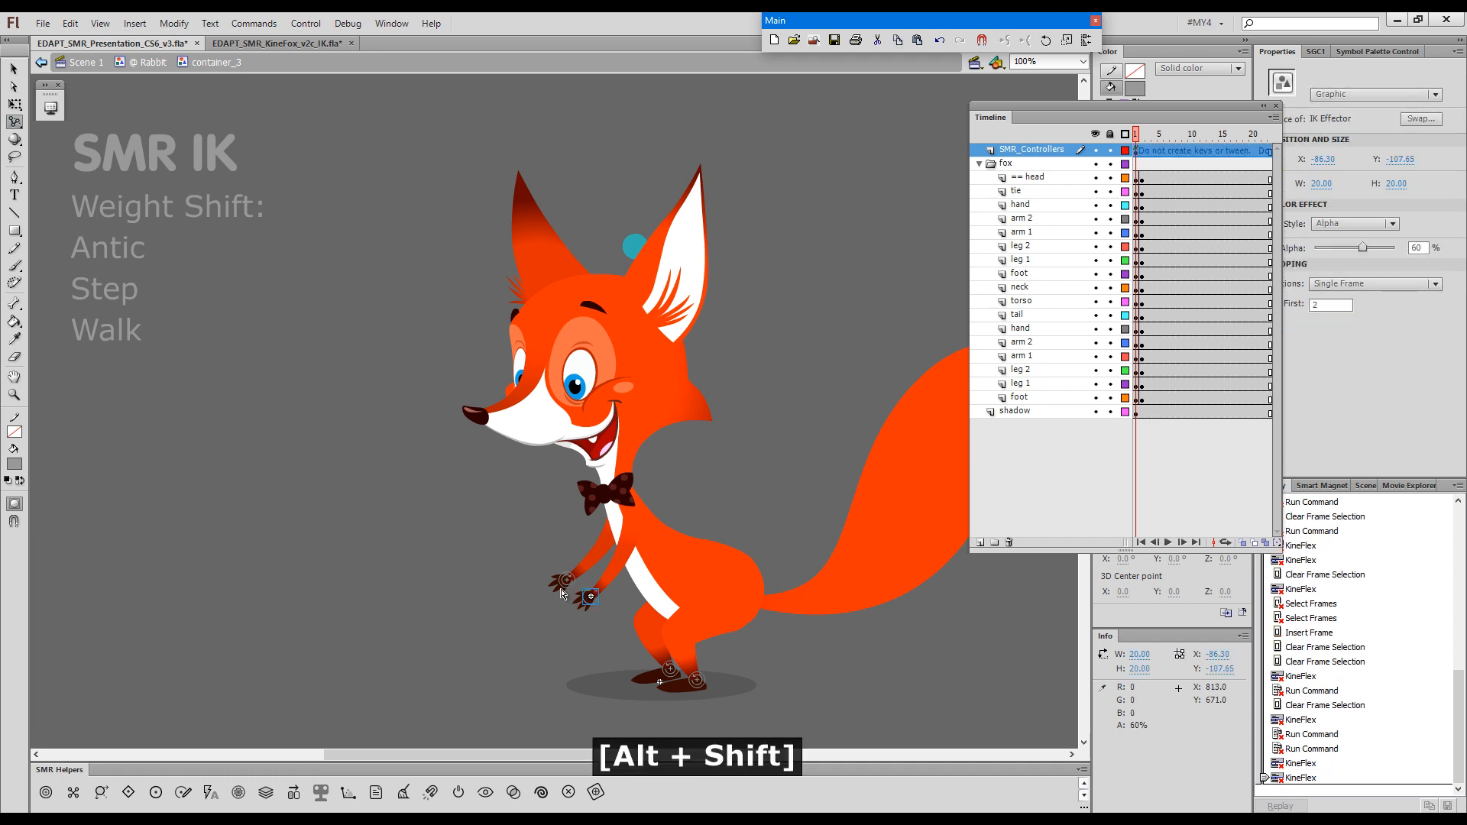
drag(678, 557, 678, 564)
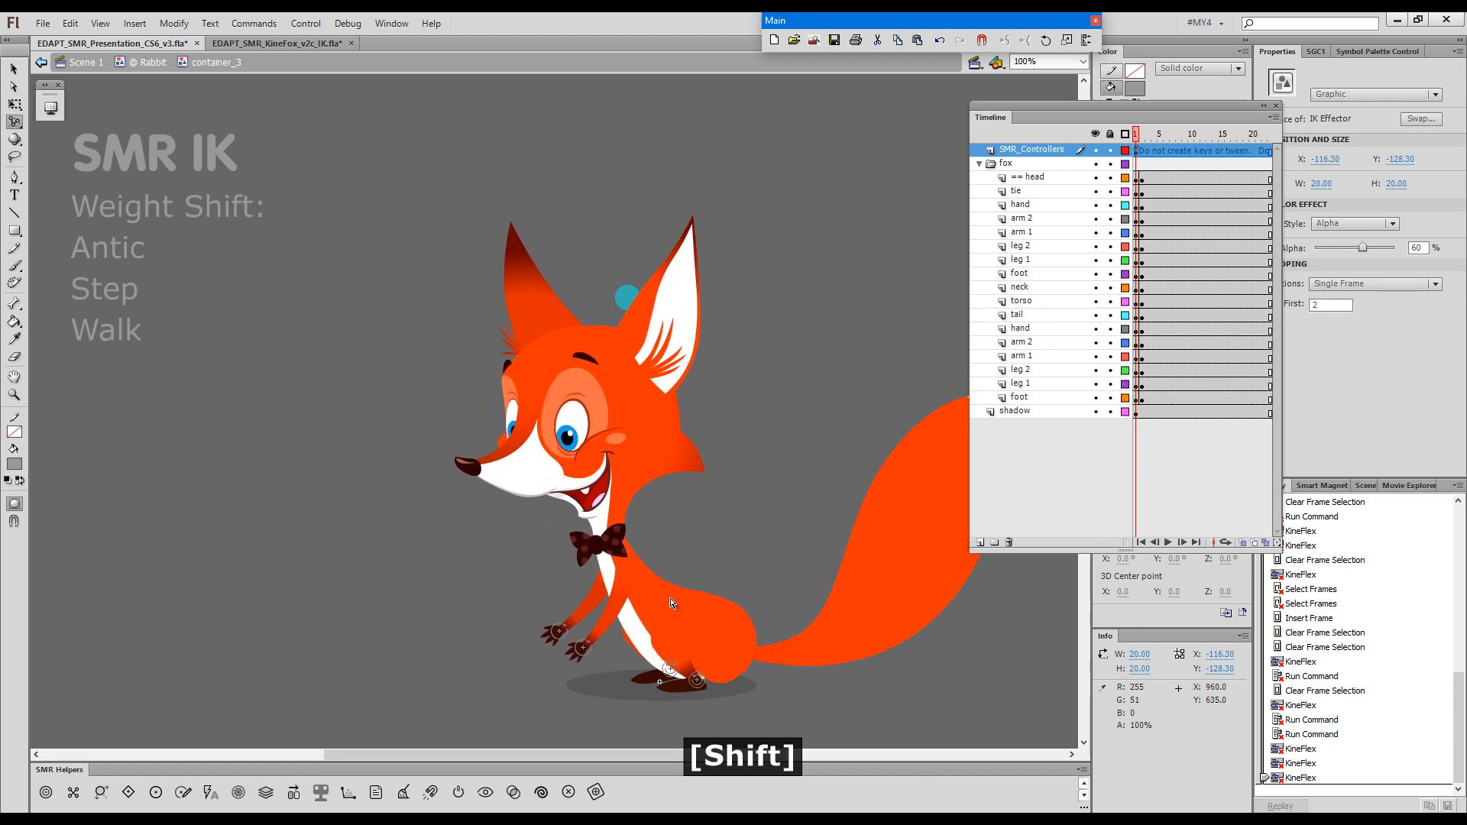
drag(661, 580, 682, 544)
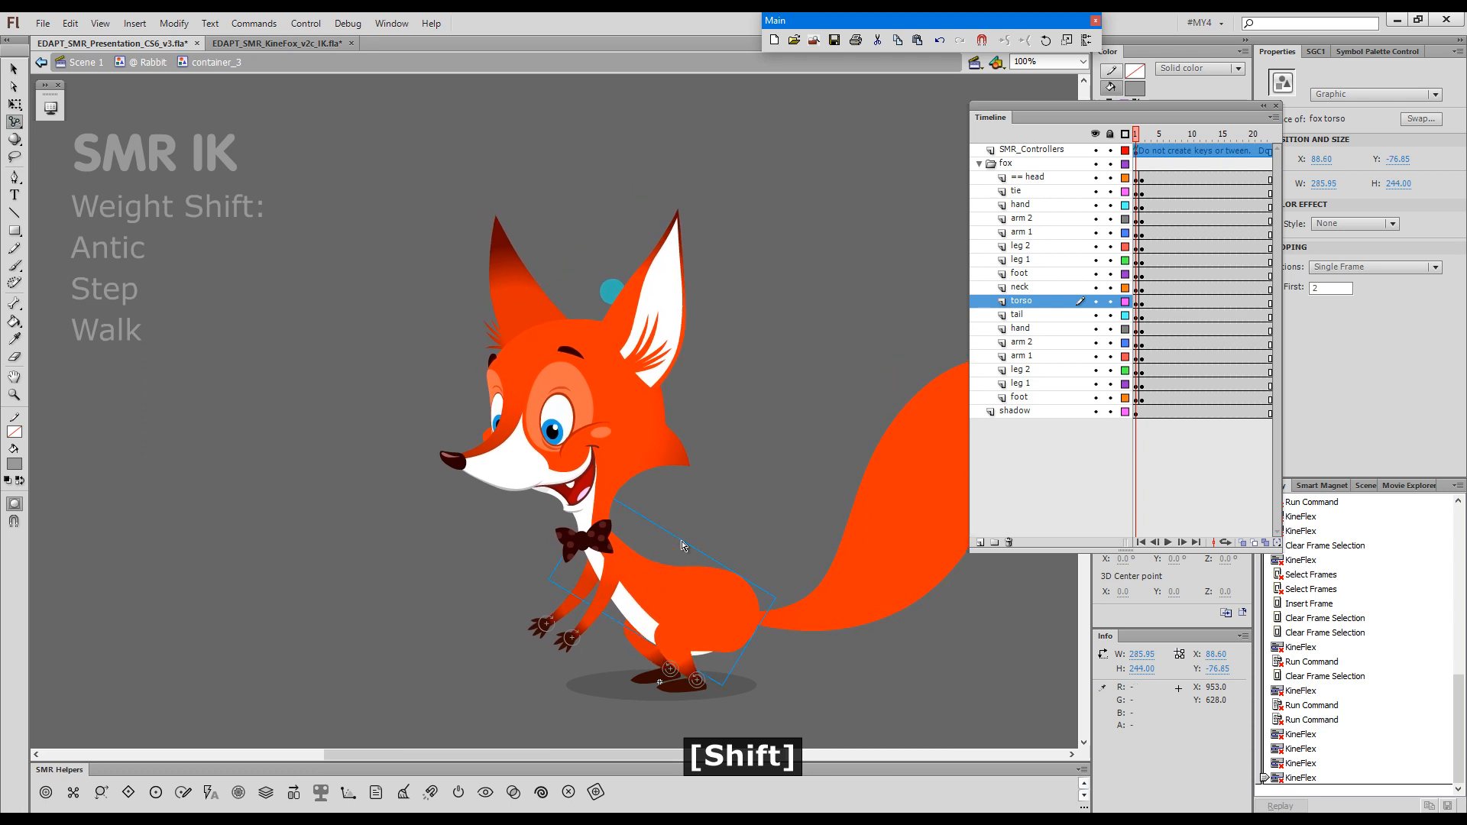
- Snap the hand IK effectors to the fox's hands on frame 2 and bring both hands in close to the body
click(1144, 144)
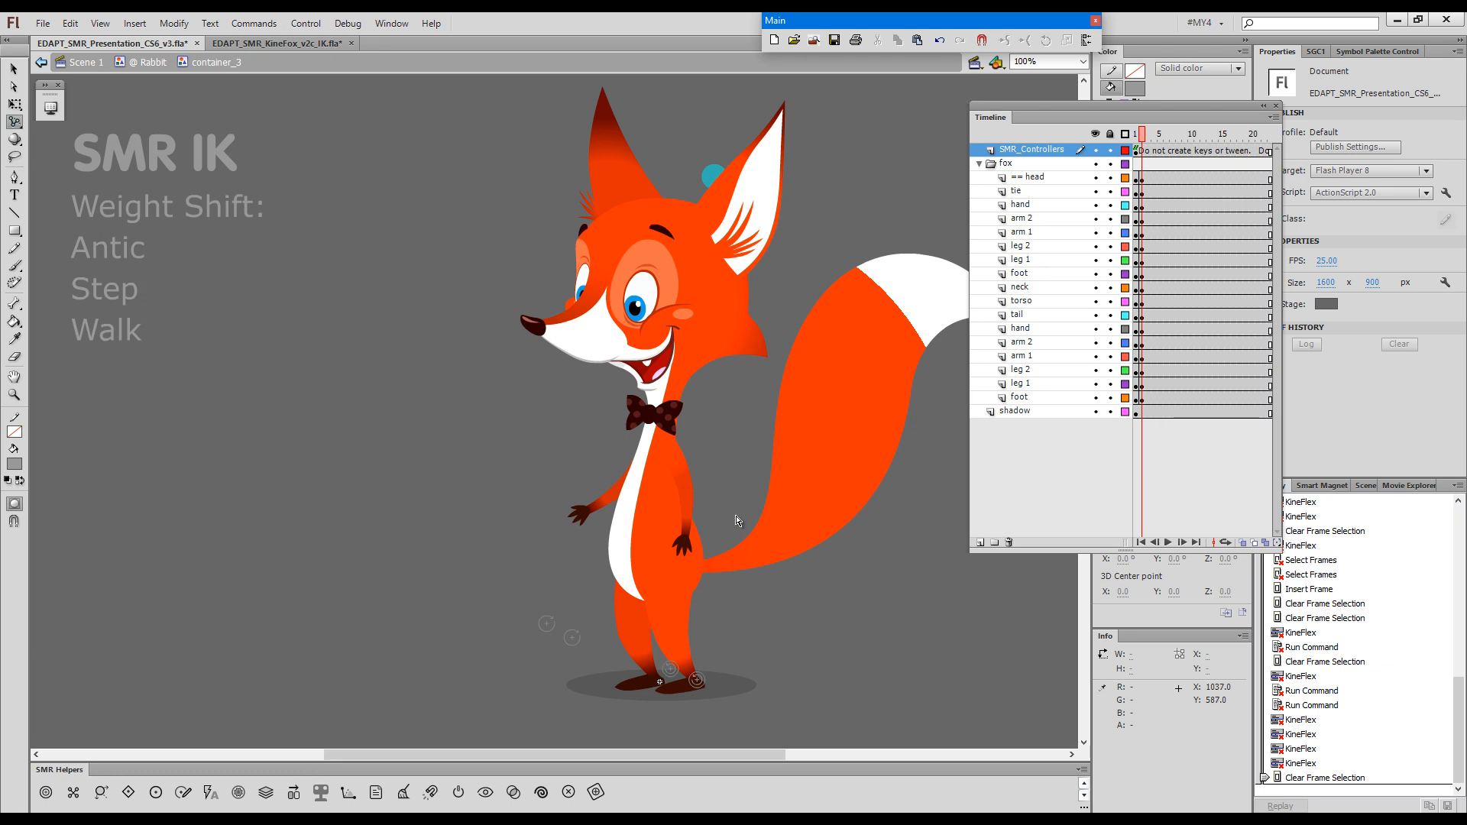
key(grave)
drag(585, 511, 609, 533)
alt+click(601, 533)
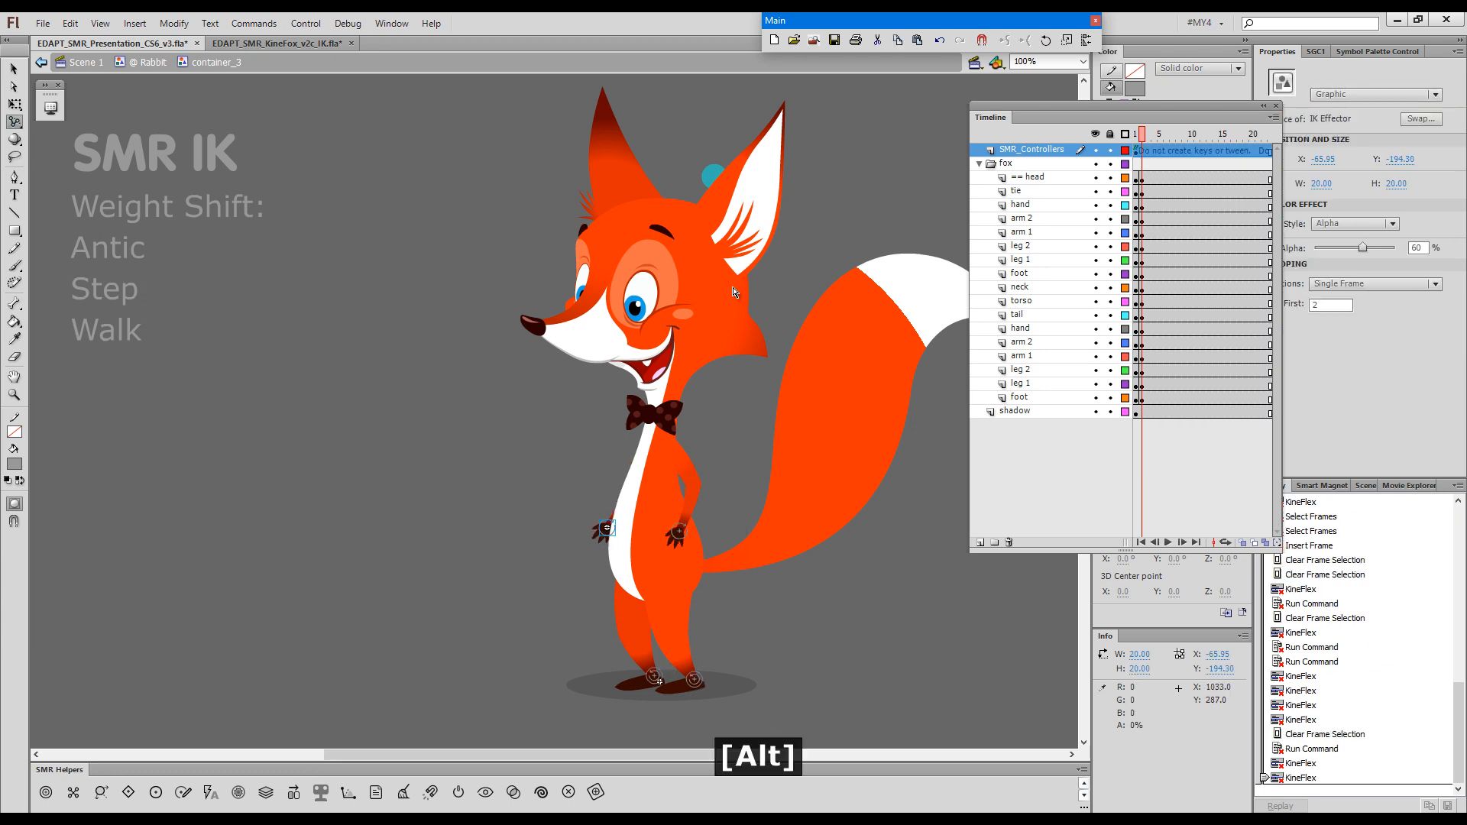
- Add keyframes on all fox layers at frame 5 and shift the torso back over the planted feet
click(1160, 165)
key(x)
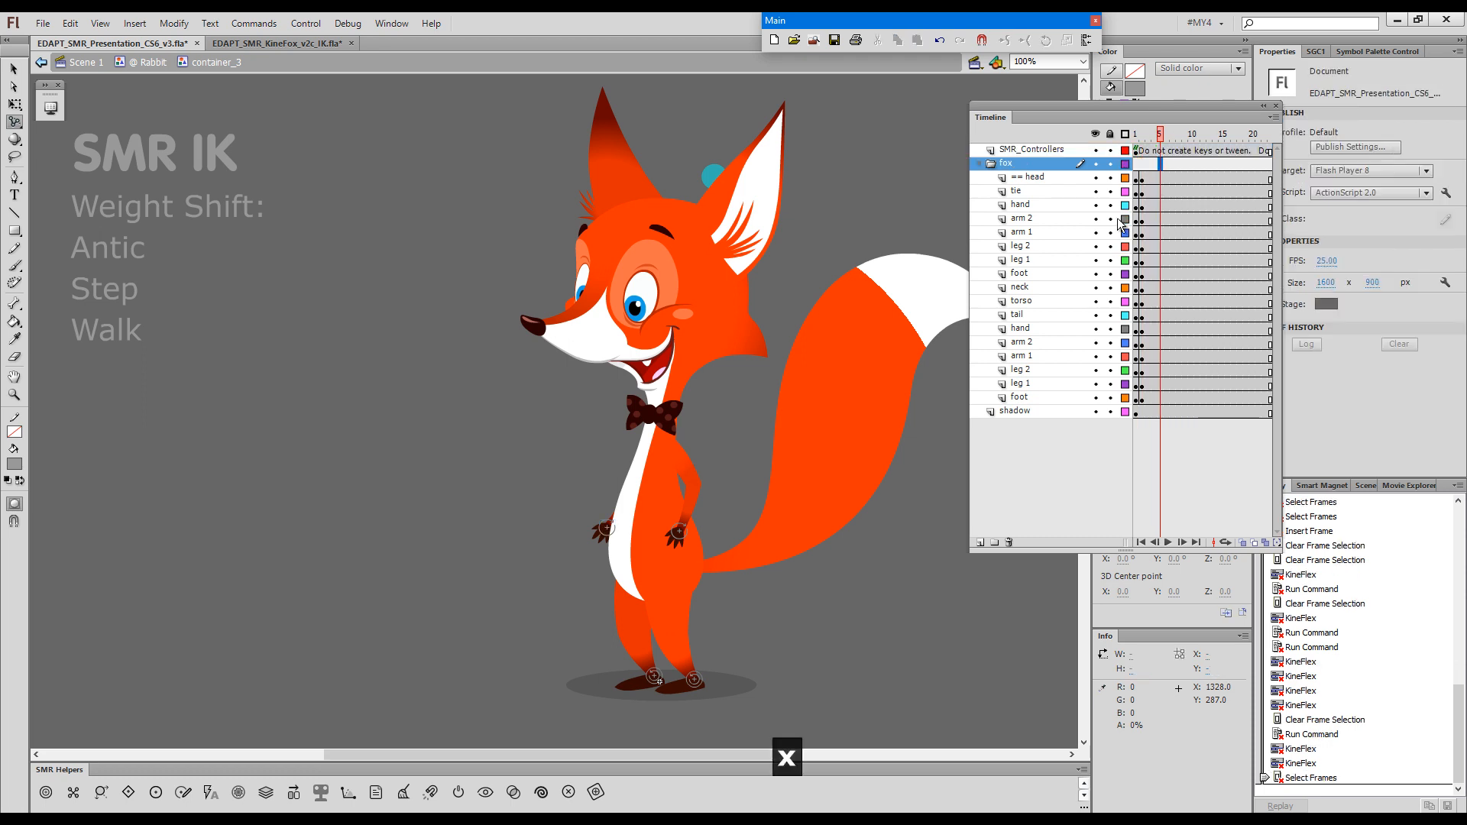
shift+click(589, 440)
drag(656, 502, 676, 501)
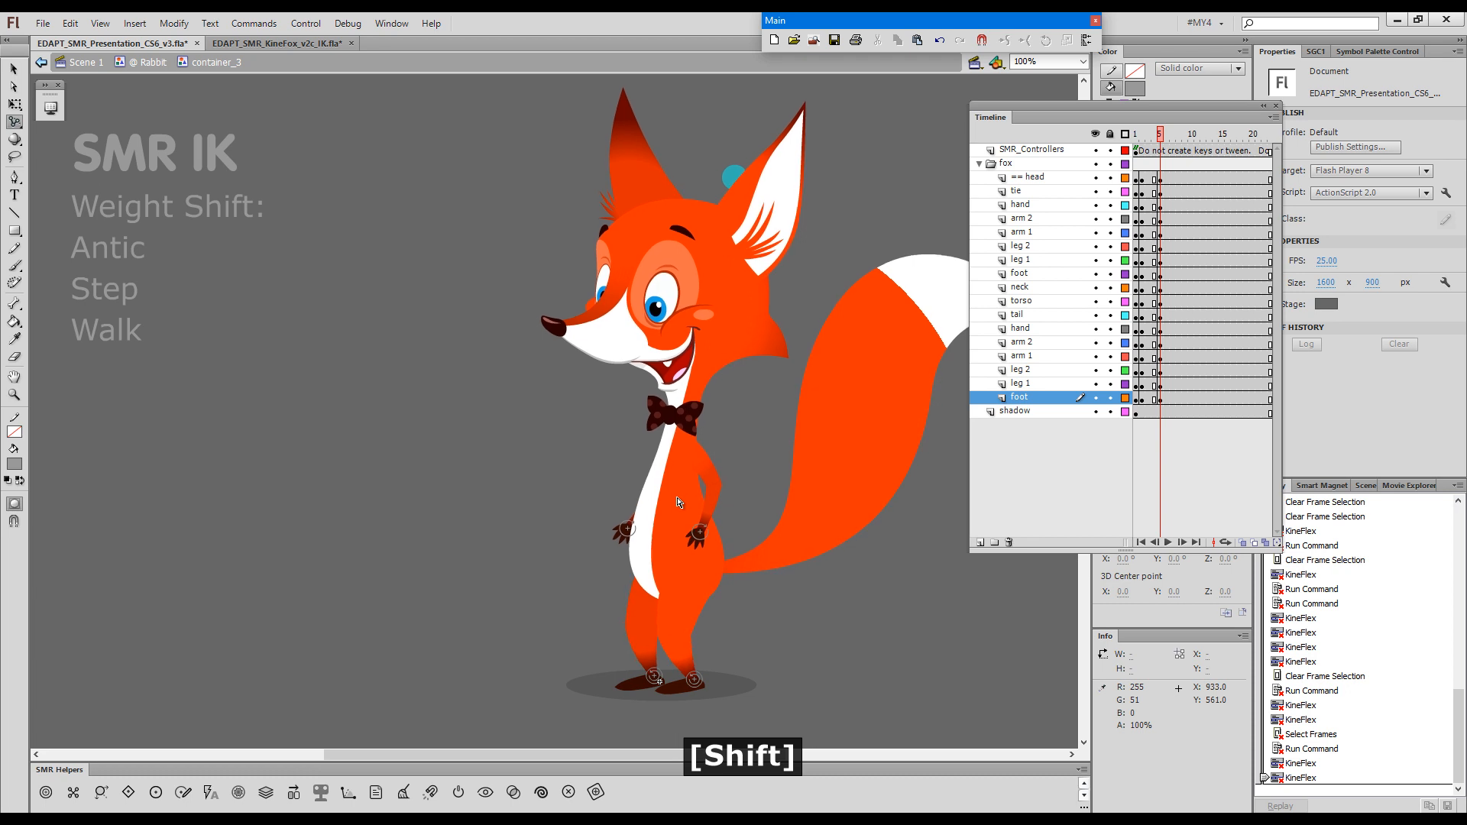
- Adjust the torso on frame 2 and duplicate the fox's keyframes from frames 2–5 onto frames 4–7
drag(1160, 146, 1142, 145)
drag(642, 498, 665, 498)
drag(1142, 181, 1160, 400)
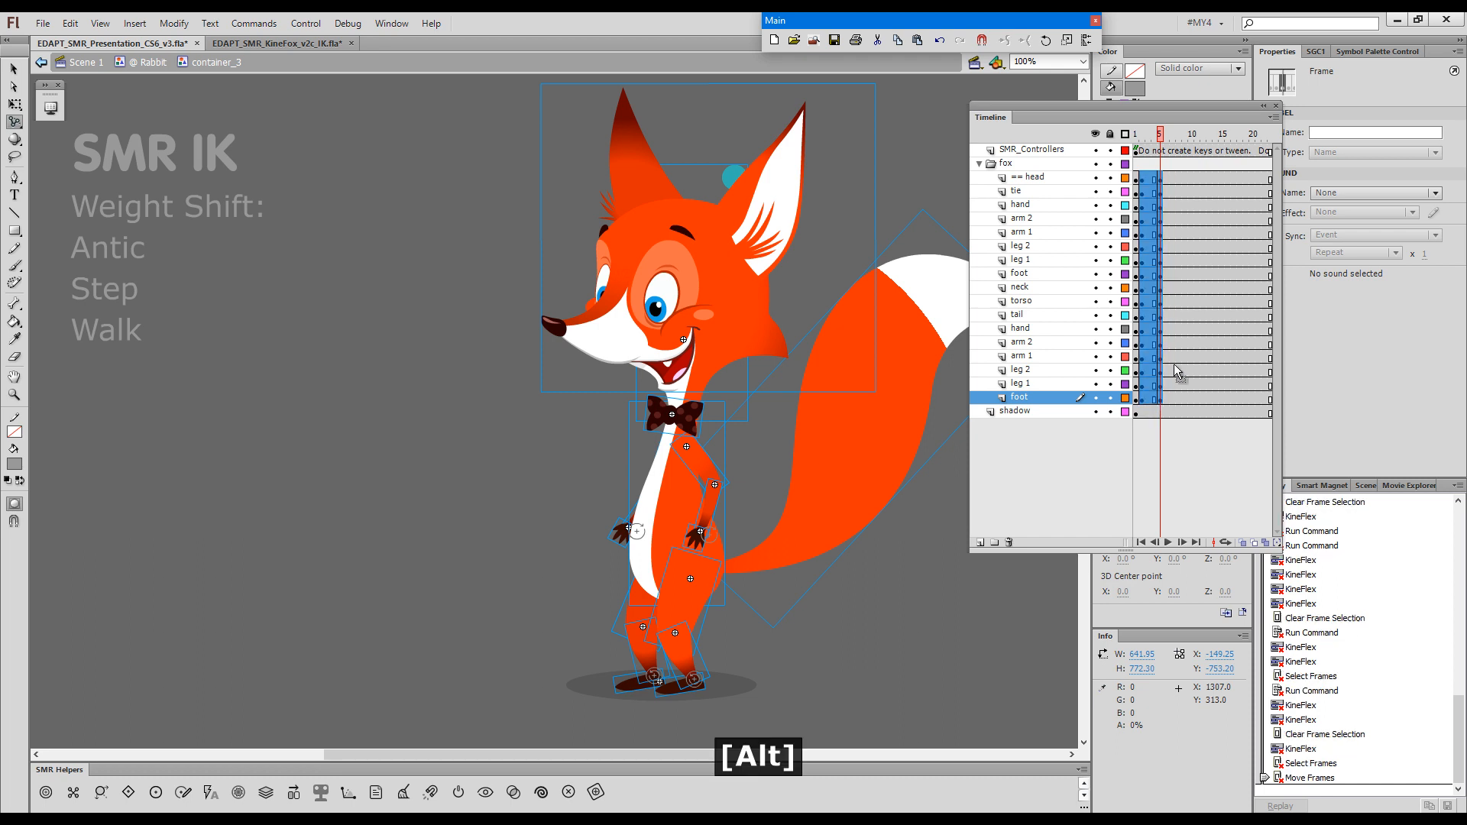
- Nudge the torso to about X 10.6, Y -137.2 on frame 2 and lower it to about X 14.5, Y -115.1 on frame 4
click(1137, 164)
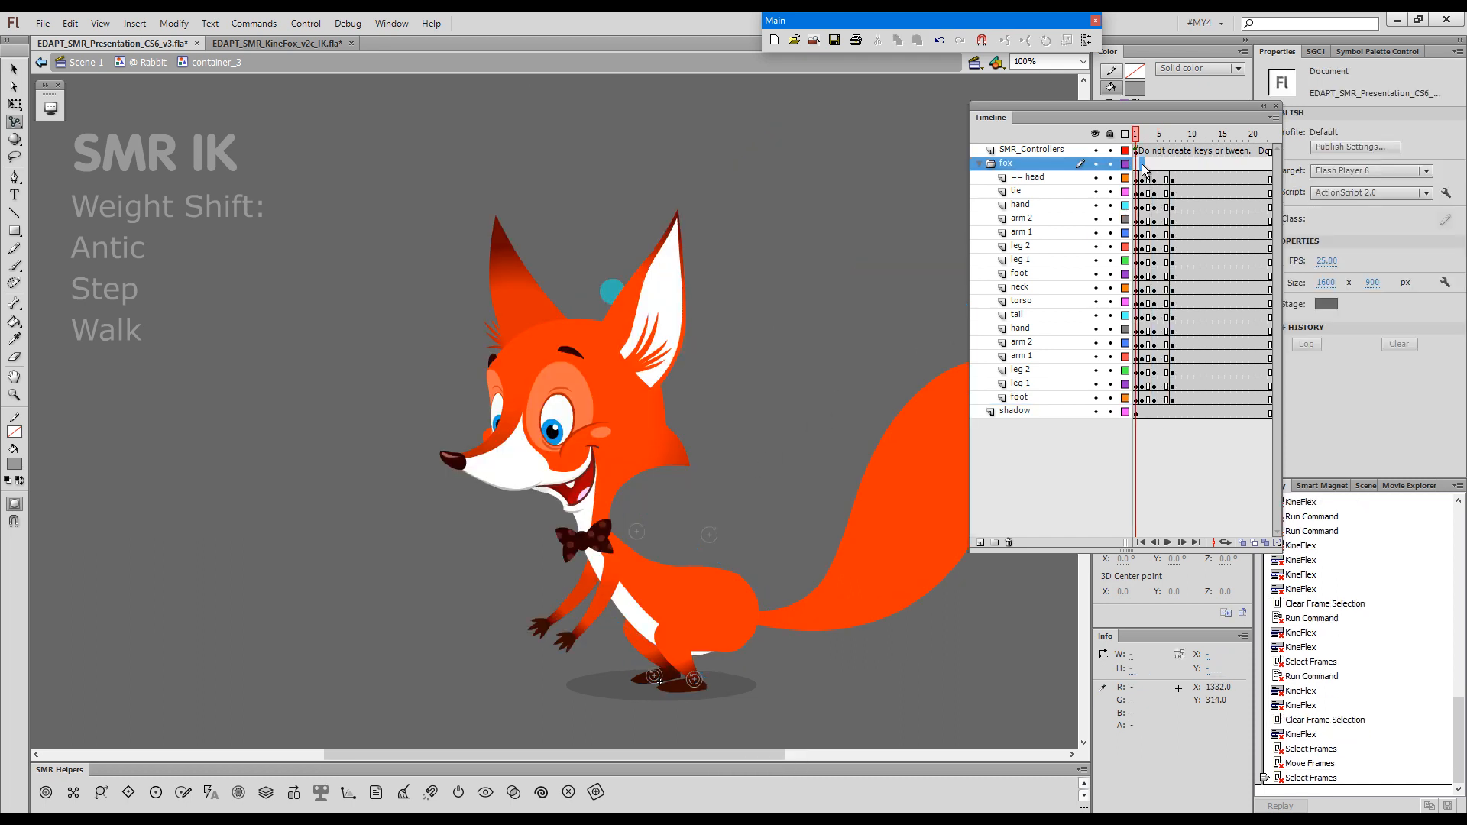
click(1143, 170)
drag(667, 512, 666, 510)
click(1154, 151)
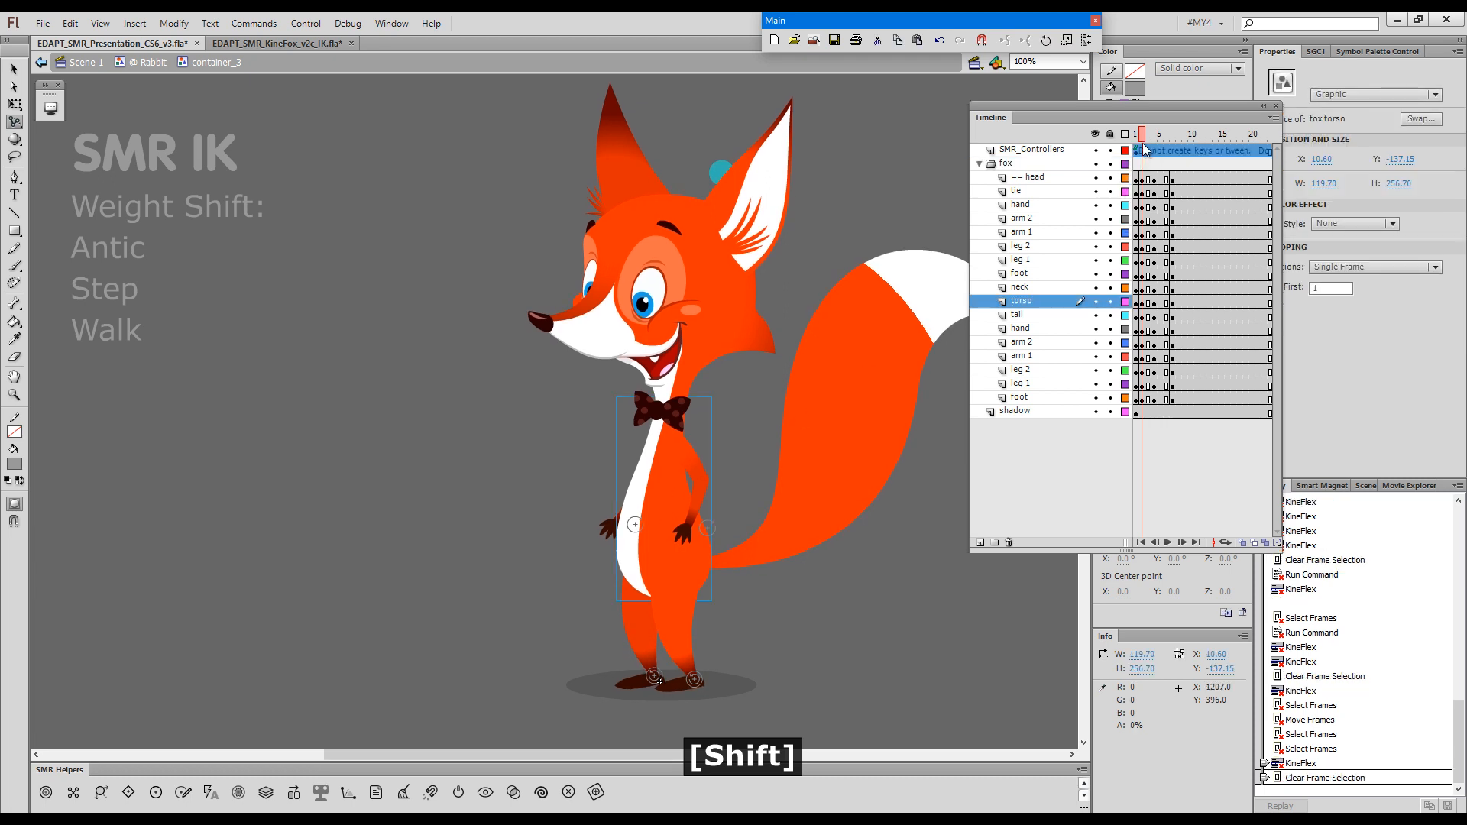
drag(663, 499, 665, 510)
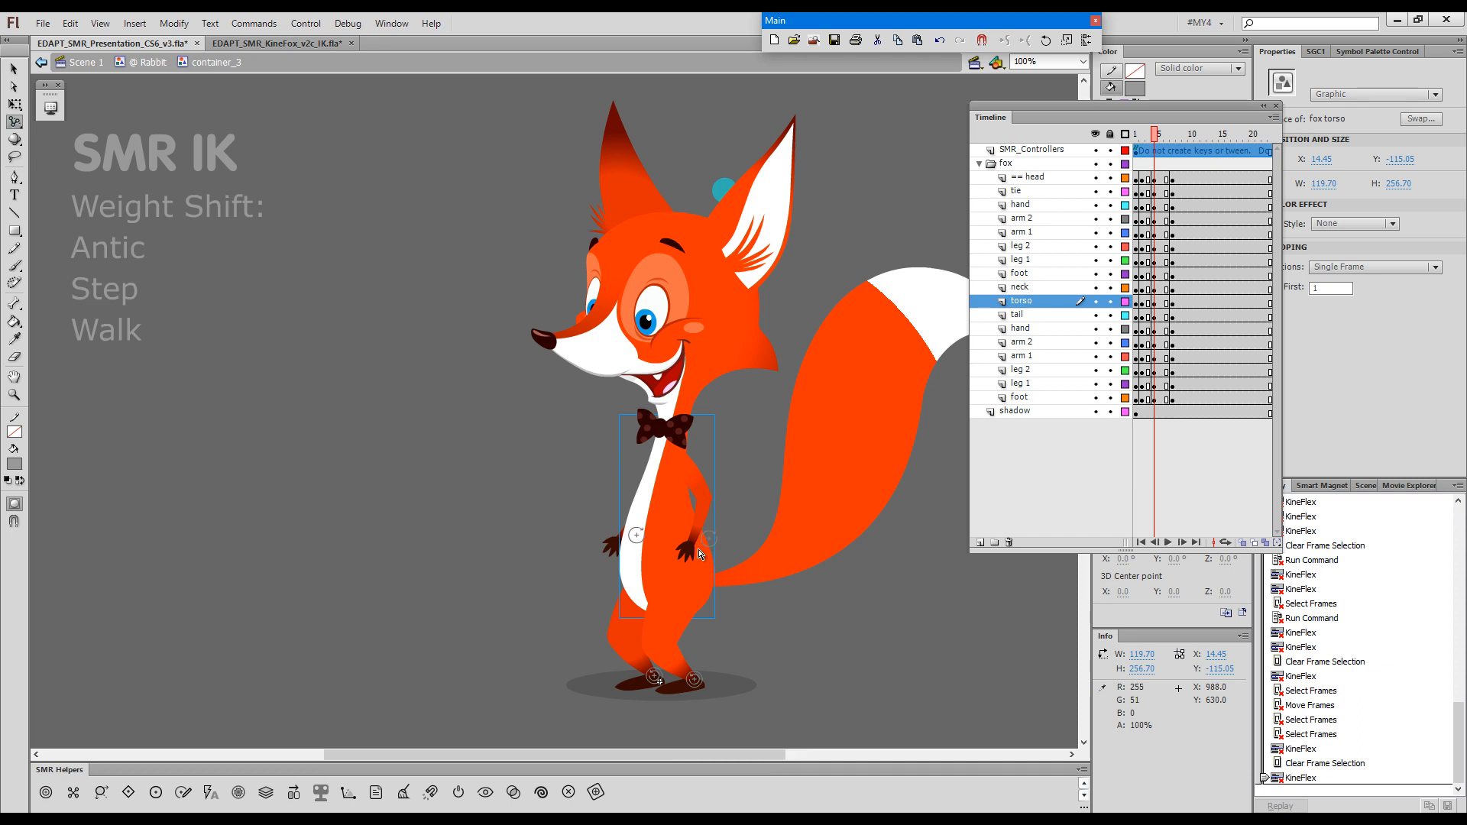
- Snap the hand effectors to the hands on frame 4, repose both hands, and lean the upper body and head forward
key(grave)
click(751, 502)
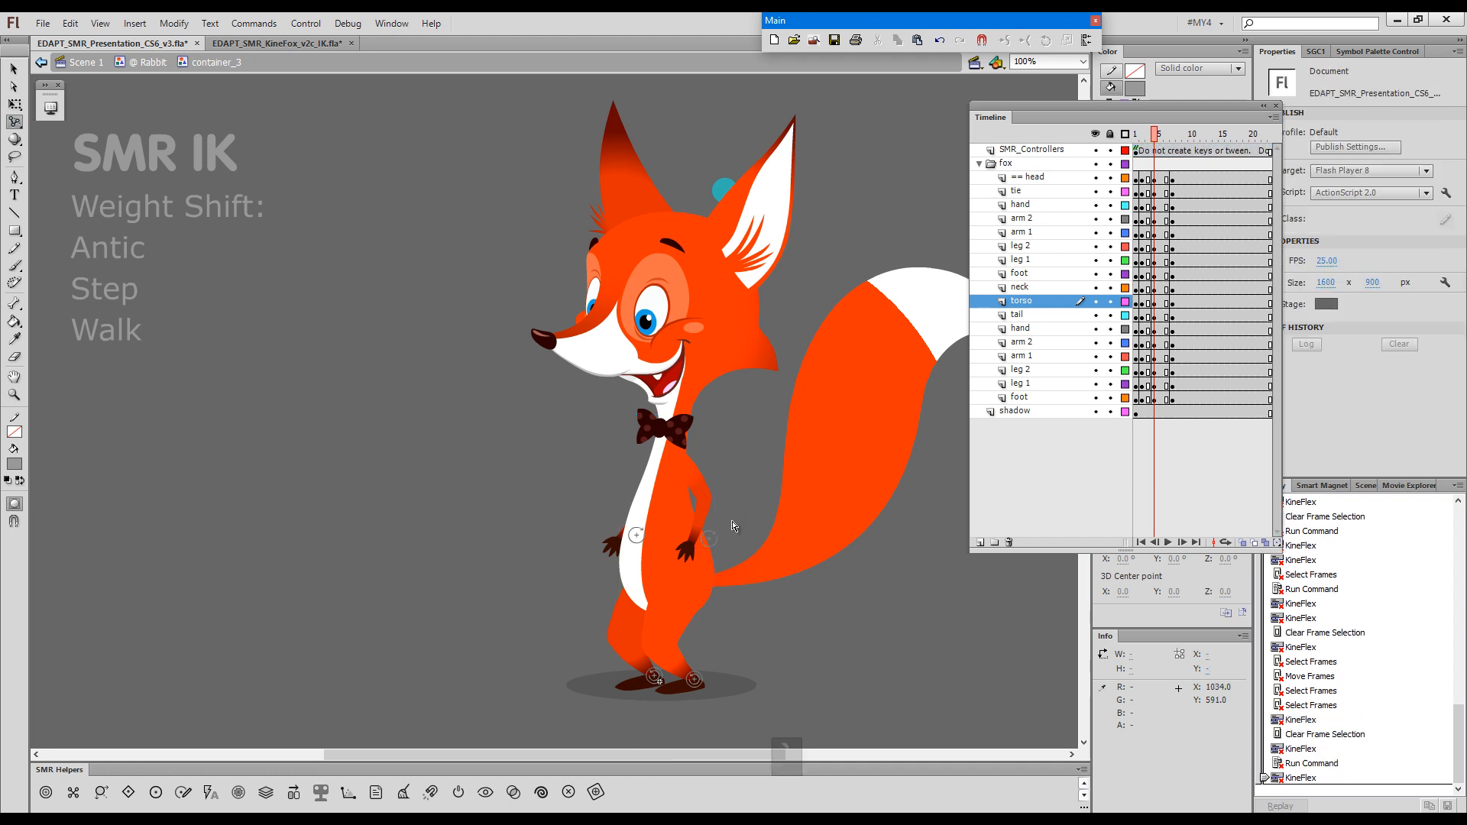
key(grave)
drag(688, 551, 654, 495)
key(alt)
key(shift)
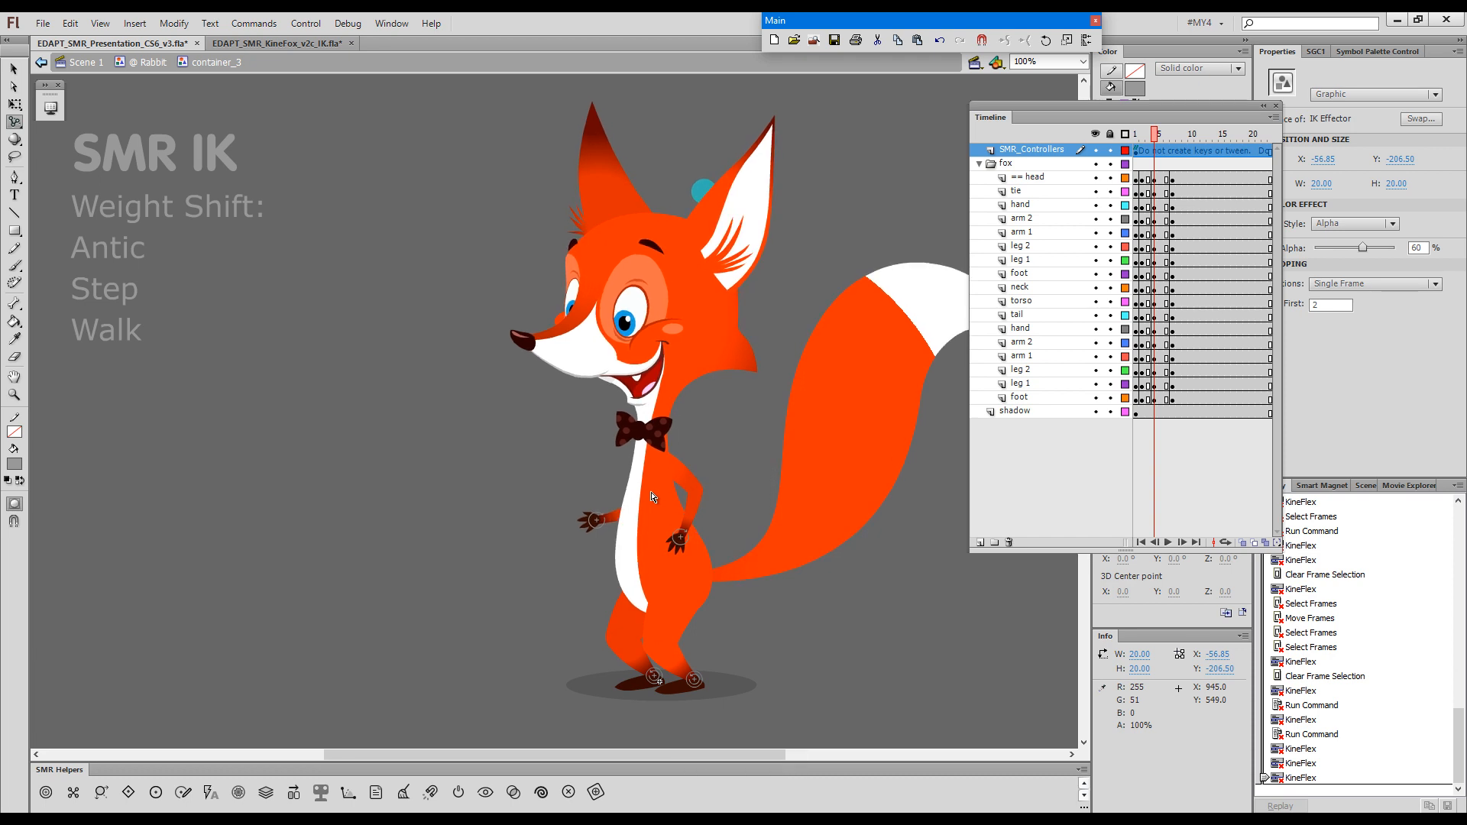
drag(701, 192, 688, 189)
- Move the torso back to about X 34.7, Y -130.4 on frame 7 and lift the far foot off the ground
click(1173, 139)
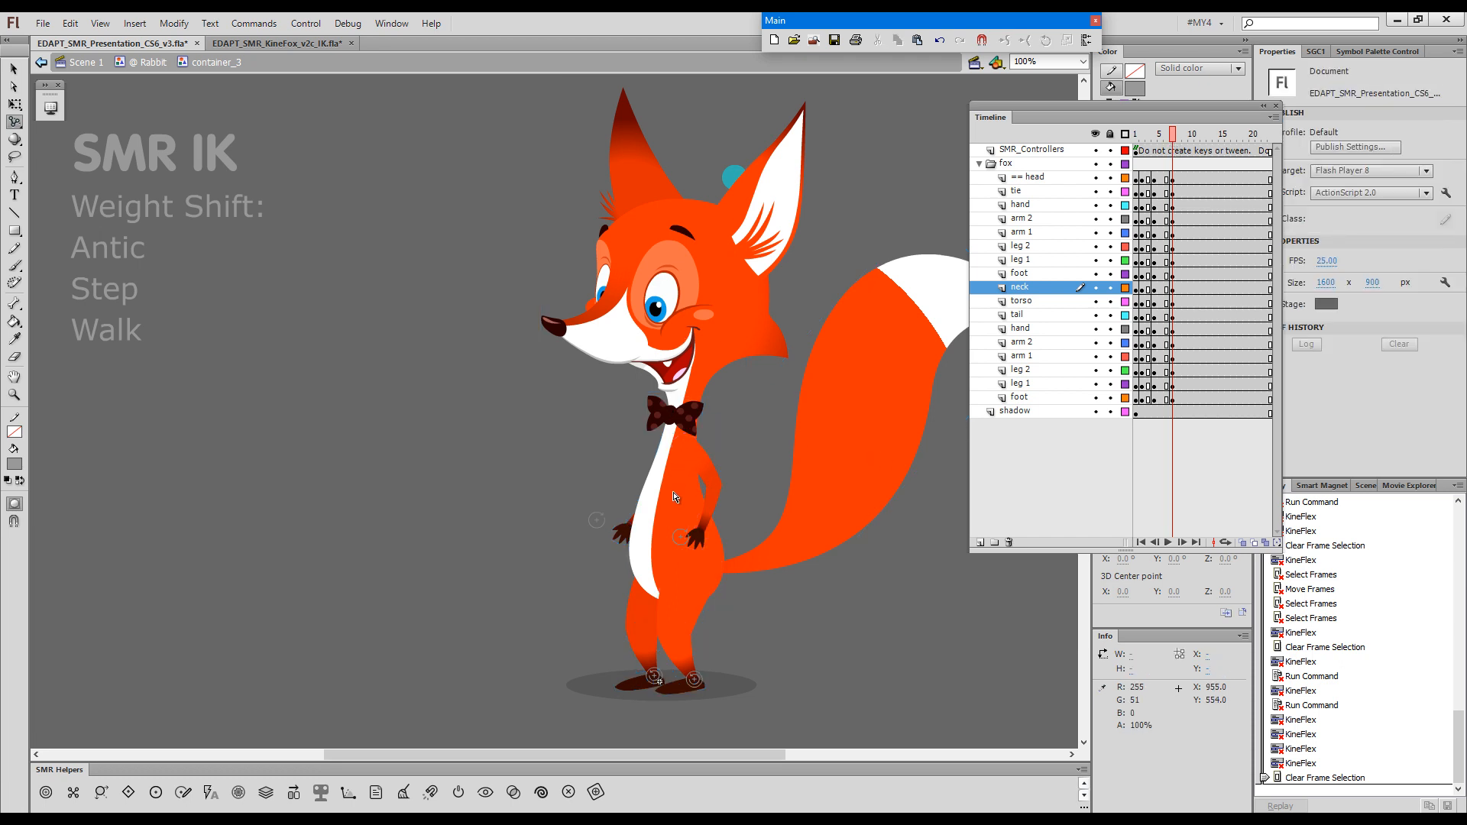
drag(673, 496, 682, 485)
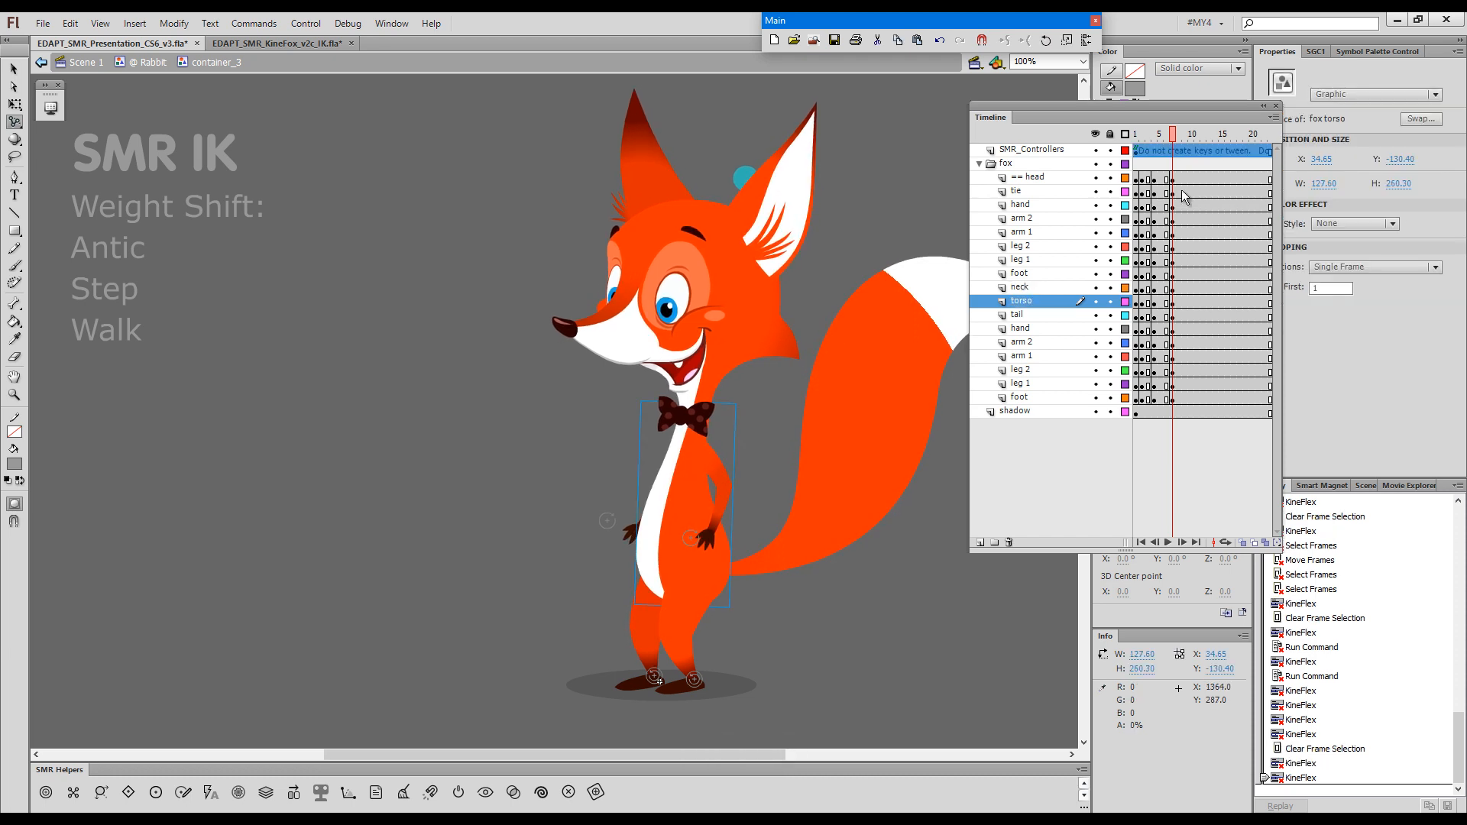
key(shift)
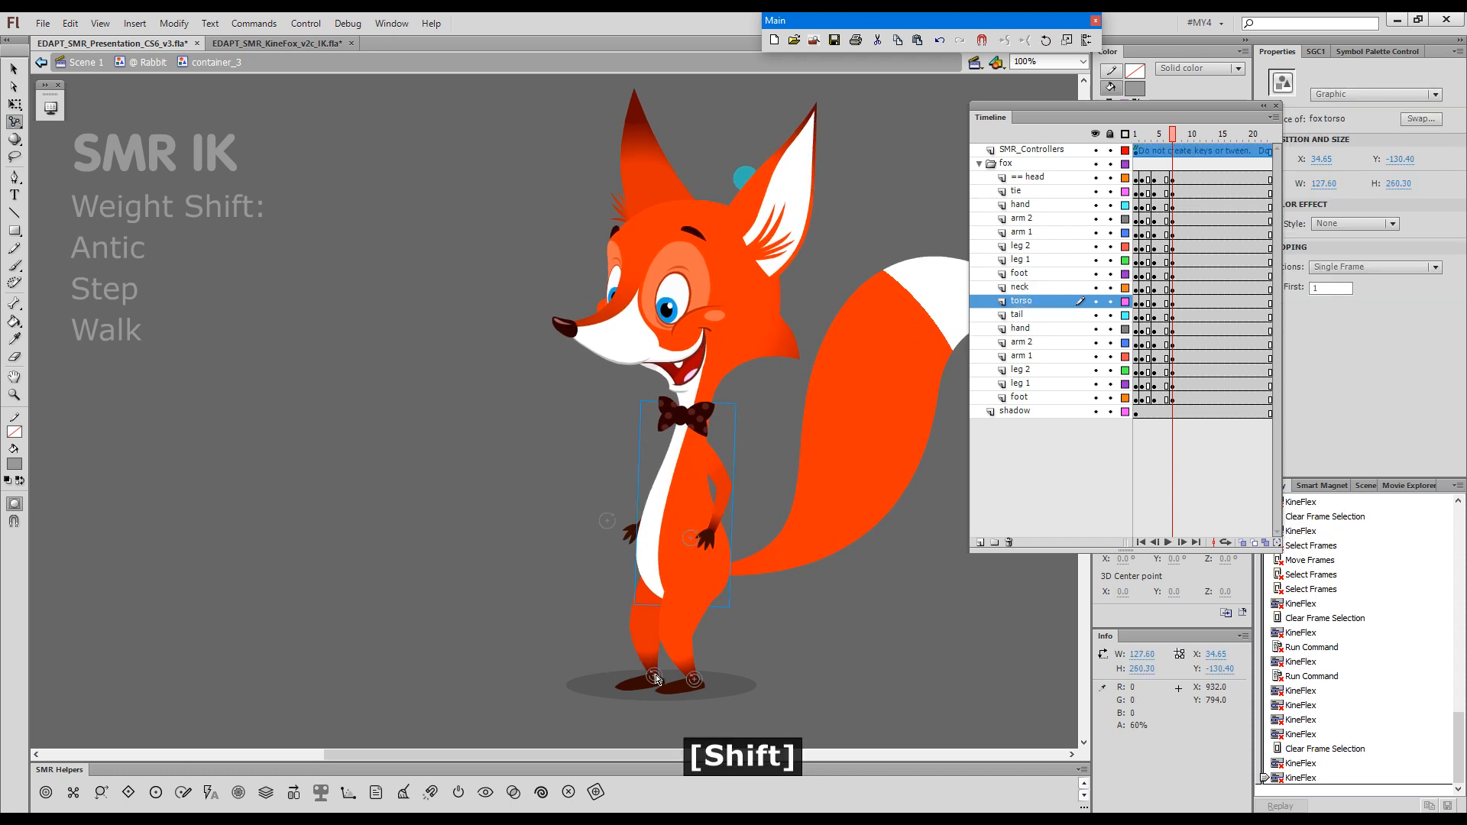
drag(655, 679, 625, 651)
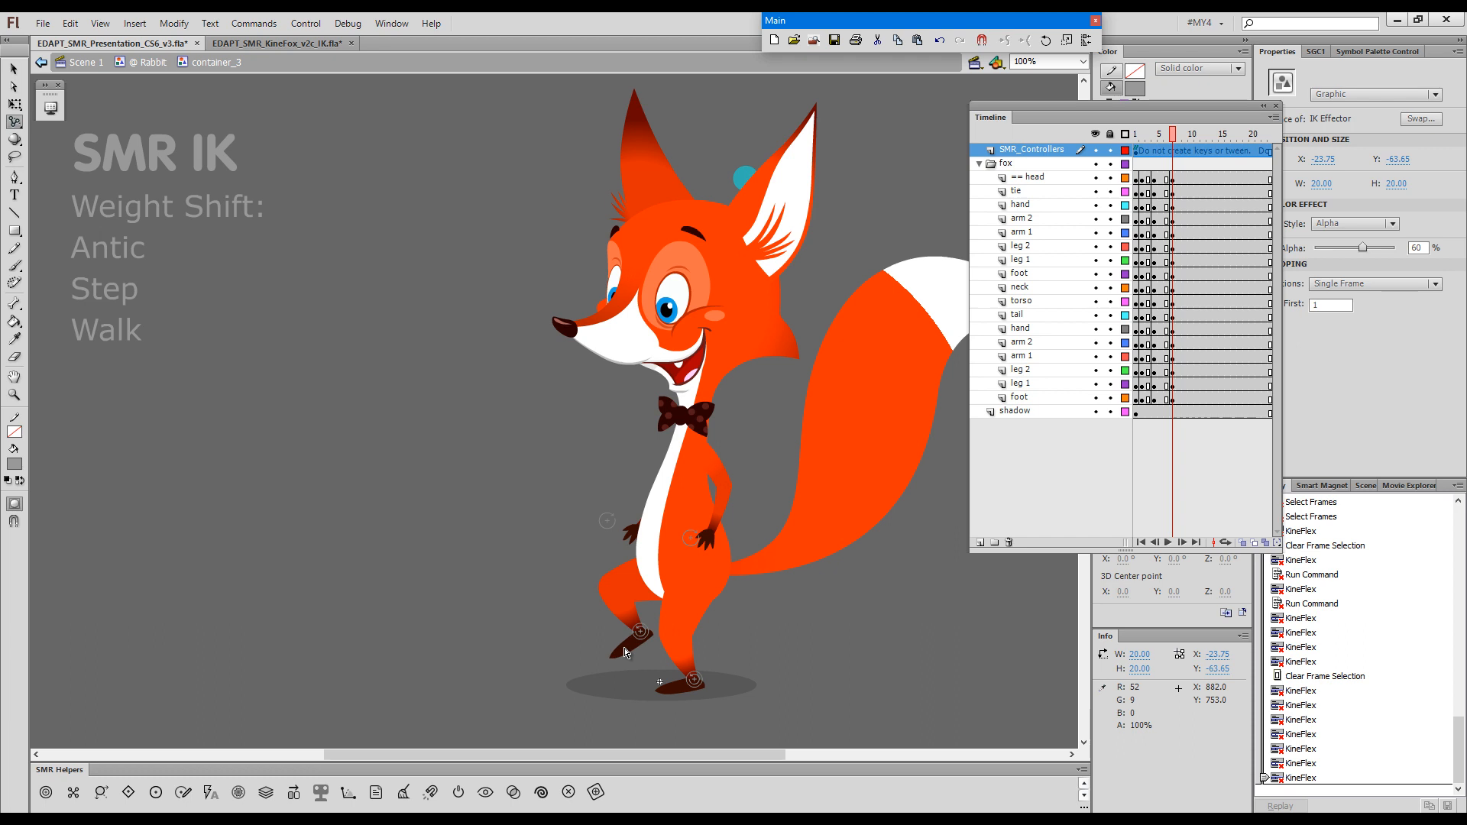
- Raise both hands on frame 7 and fine-tune the lifted foot's effector to about X -28.6, Y -69.4
drag(707, 543, 723, 529)
drag(623, 531, 637, 501)
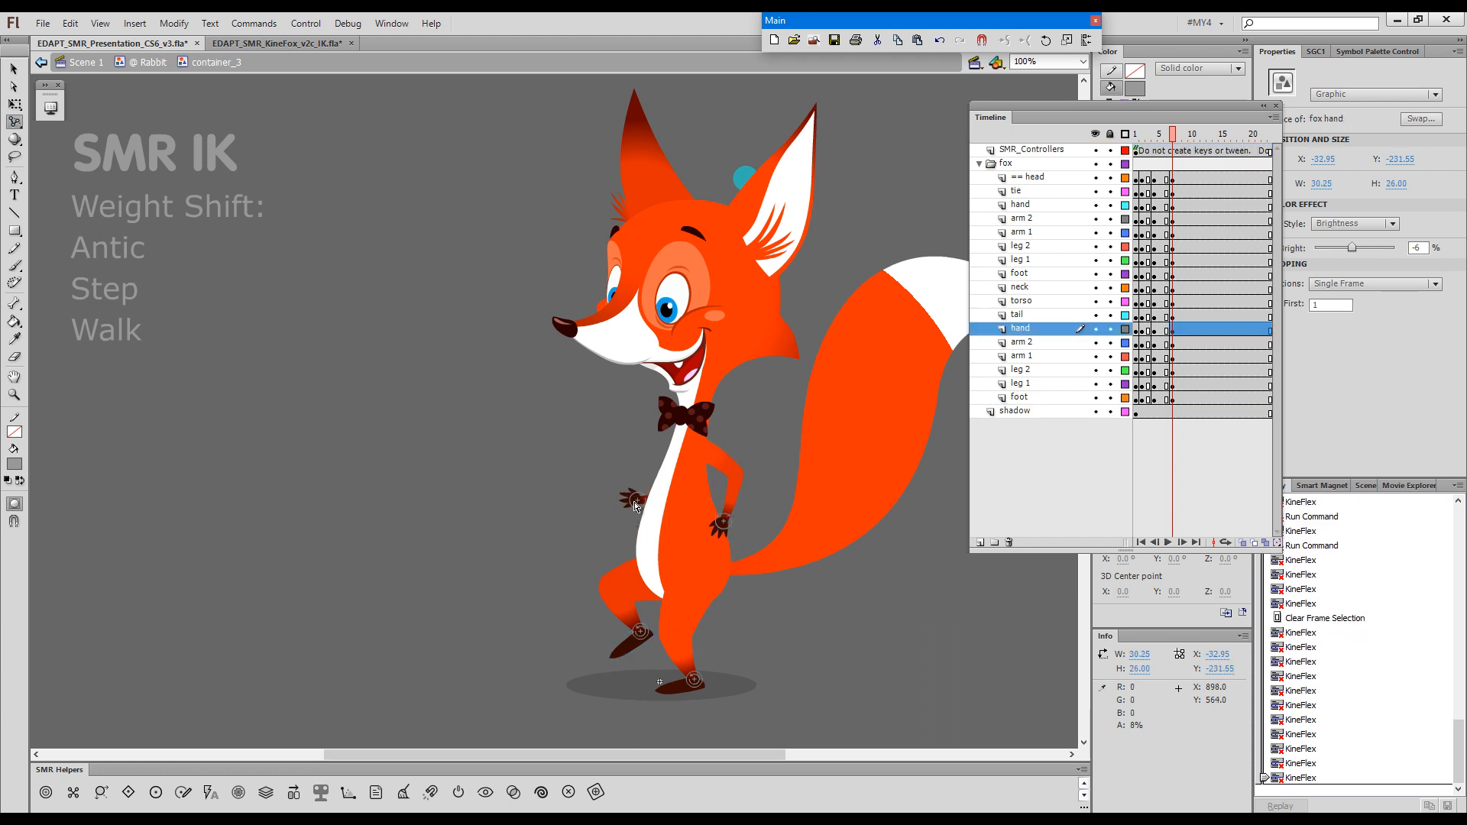
click(738, 502)
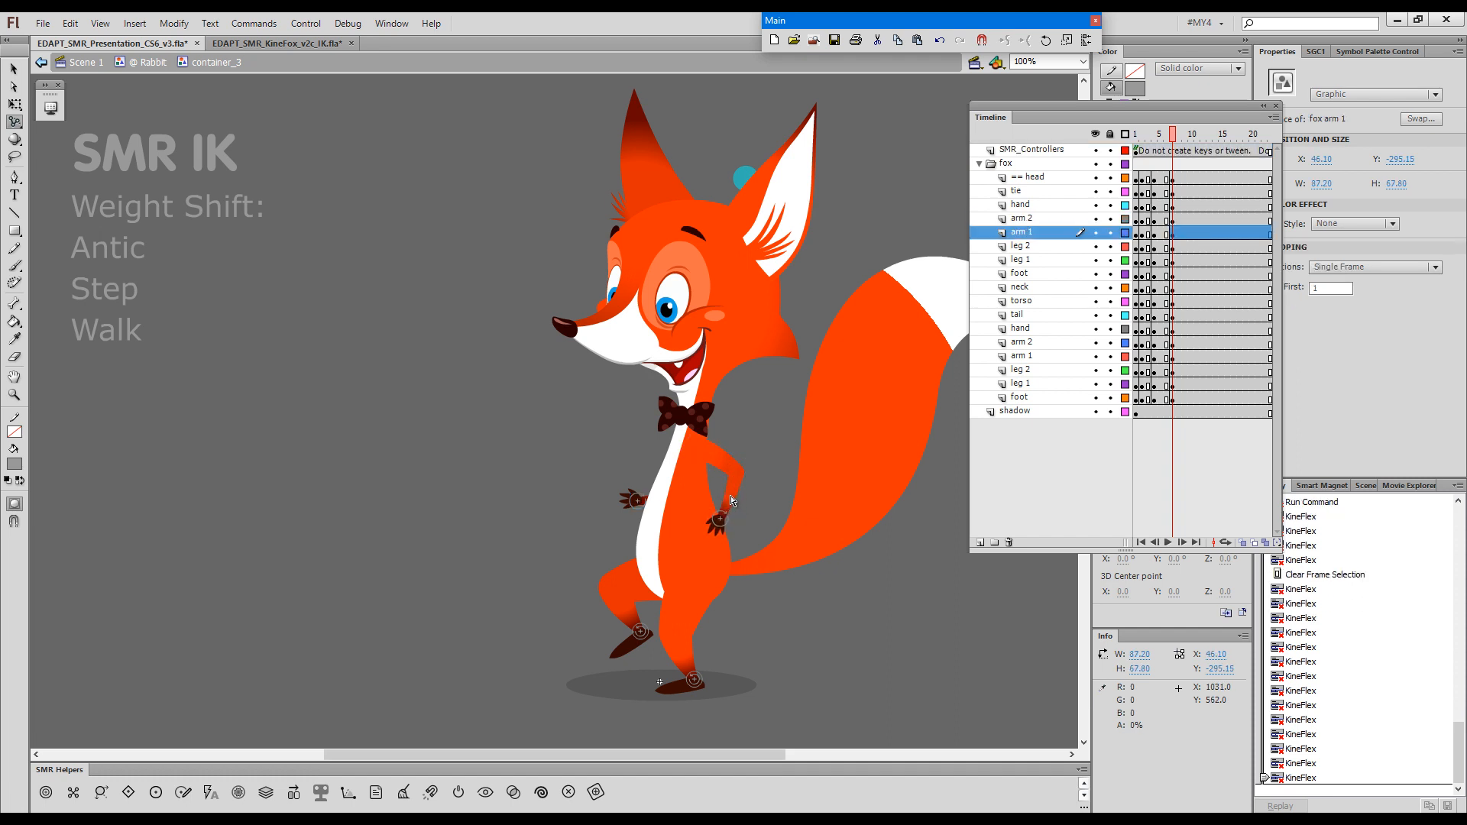
click(642, 640)
drag(641, 637, 637, 630)
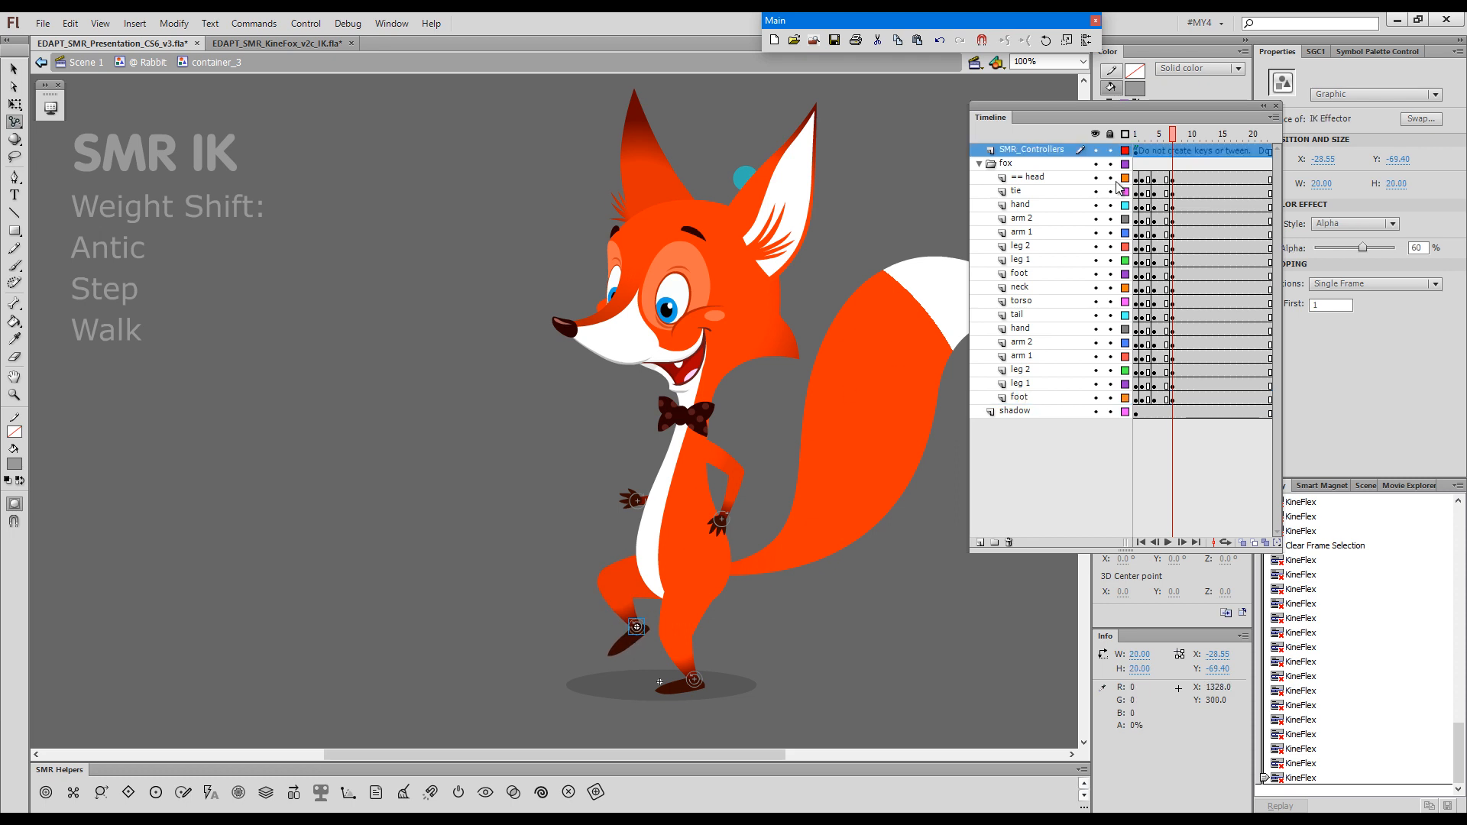
- Add keyframes on all fox layers at frame 11, unpin the lifted foot's effector, and move the torso forward to about X -8.6, Y -131.4
click(1175, 150)
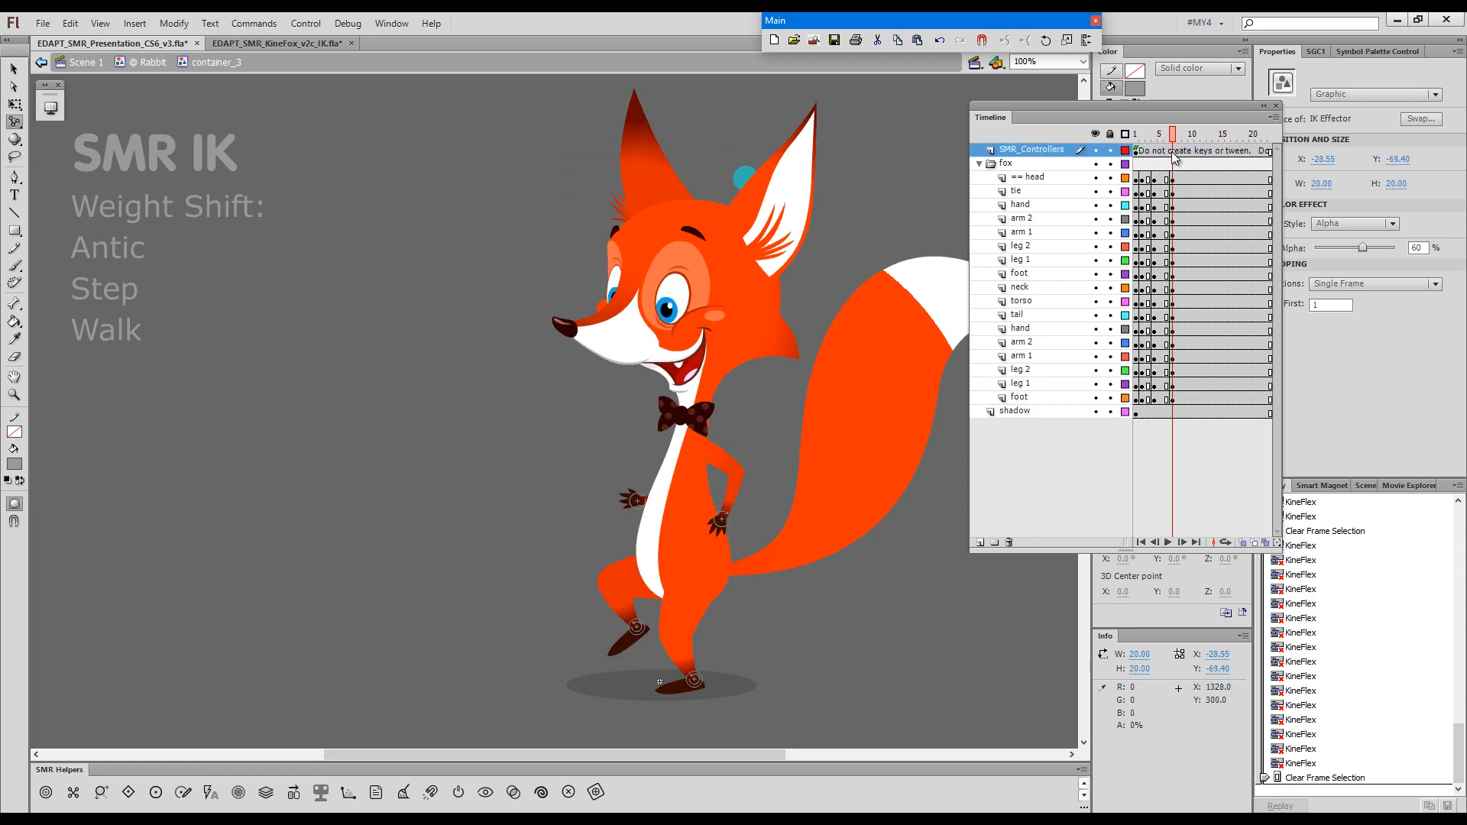
click(1196, 163)
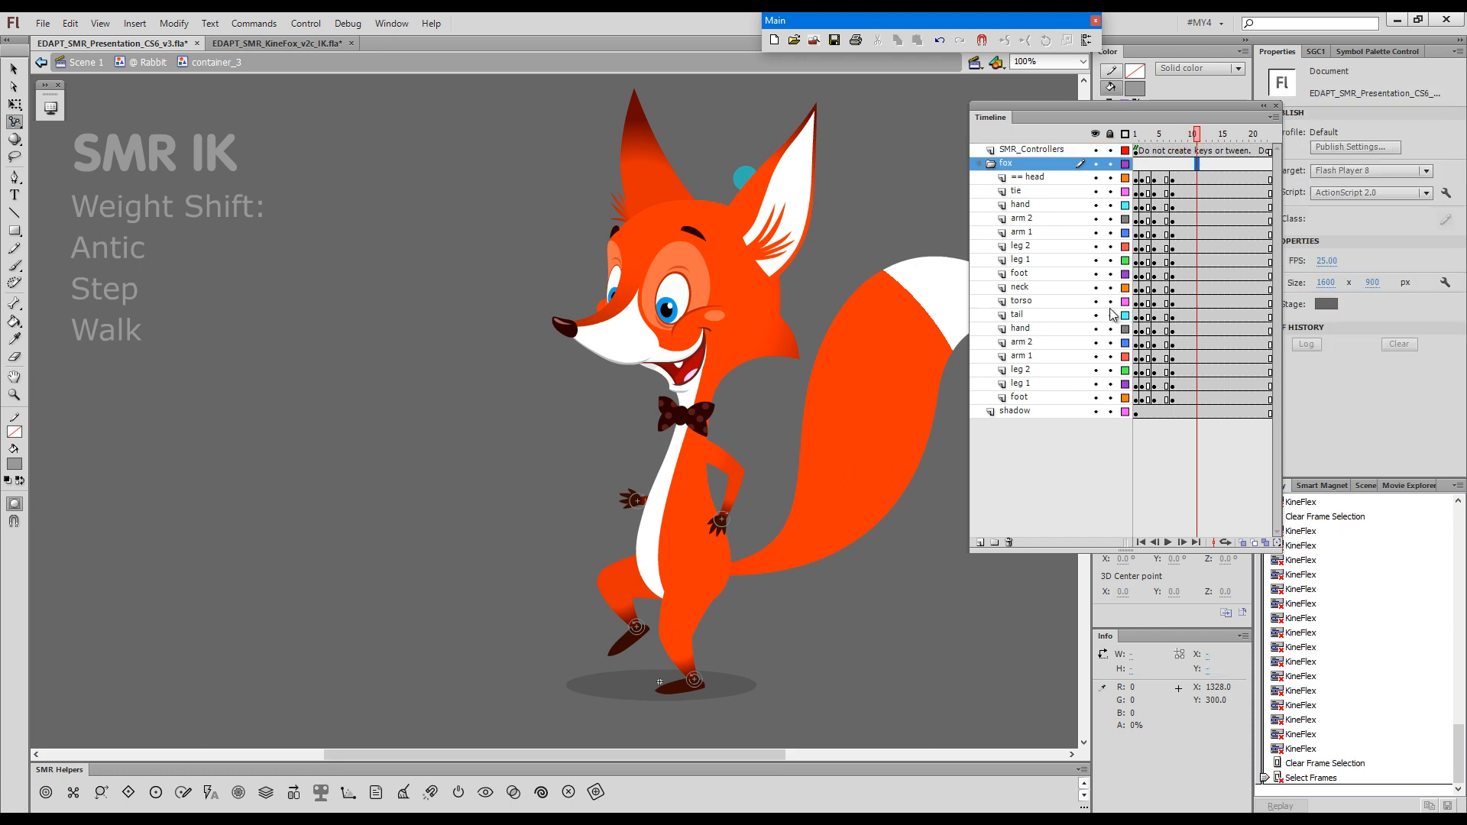
key(x)
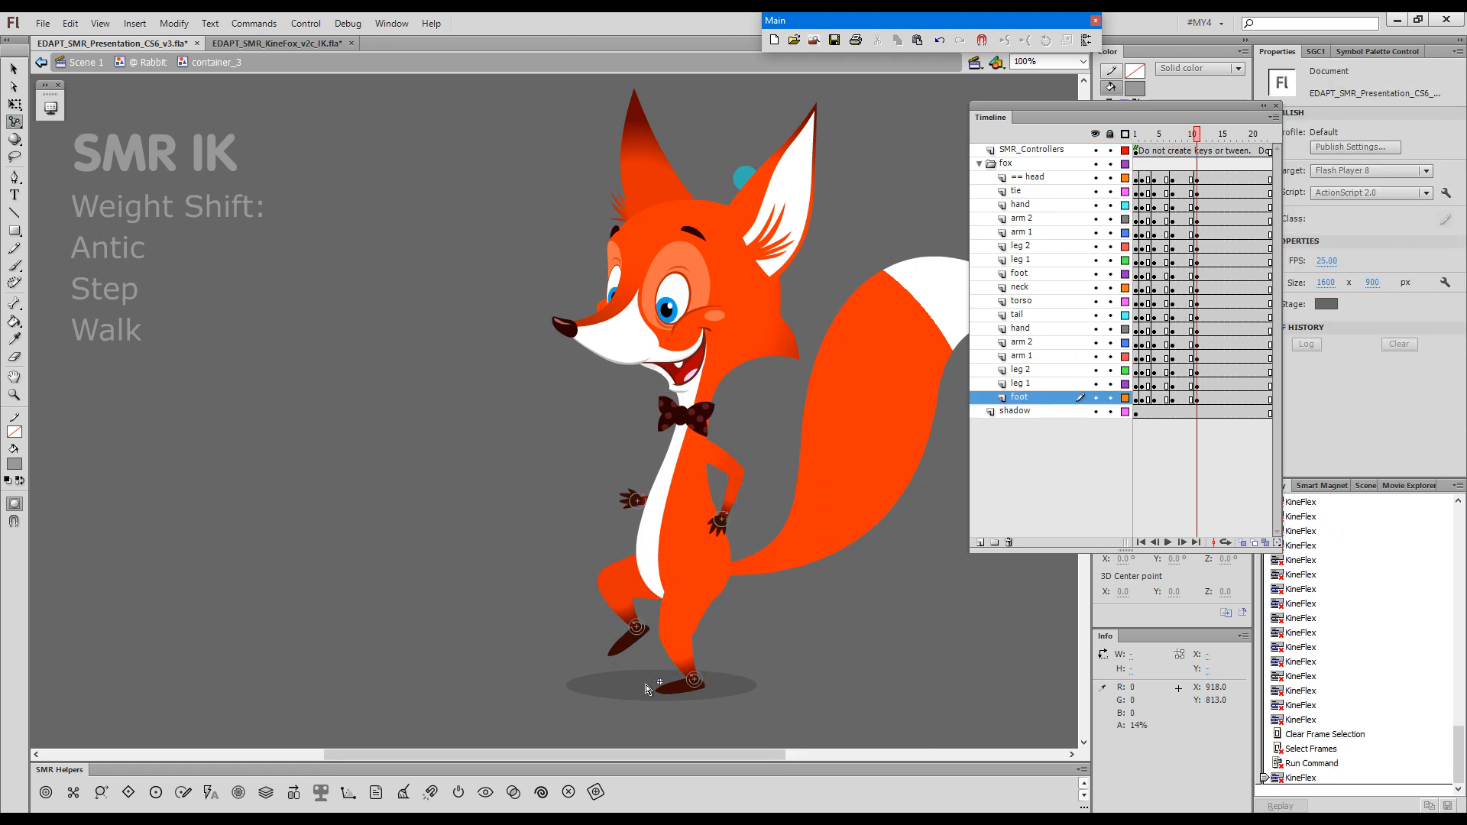
alt+shift+click(638, 628)
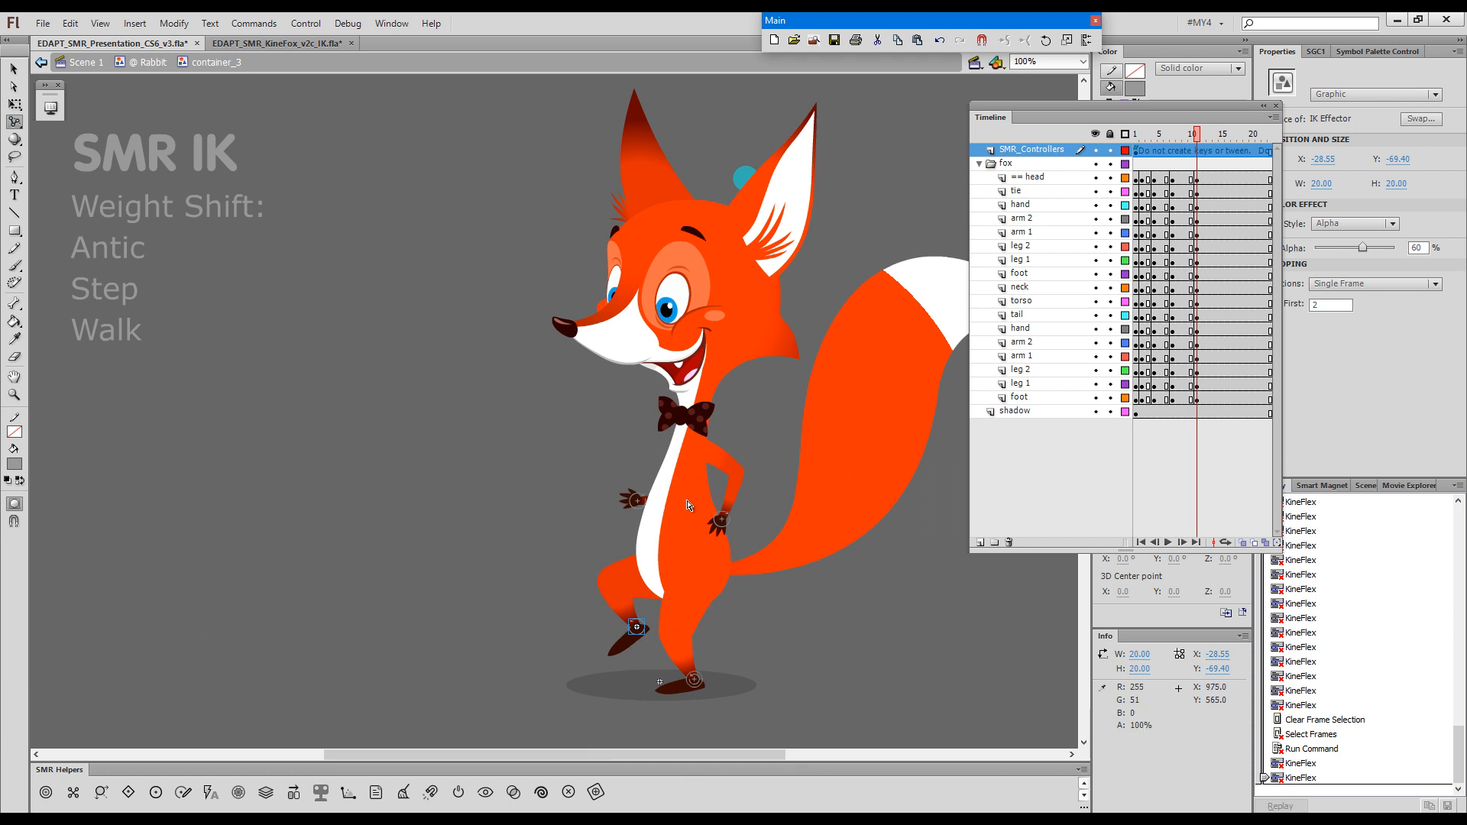
key(shift)
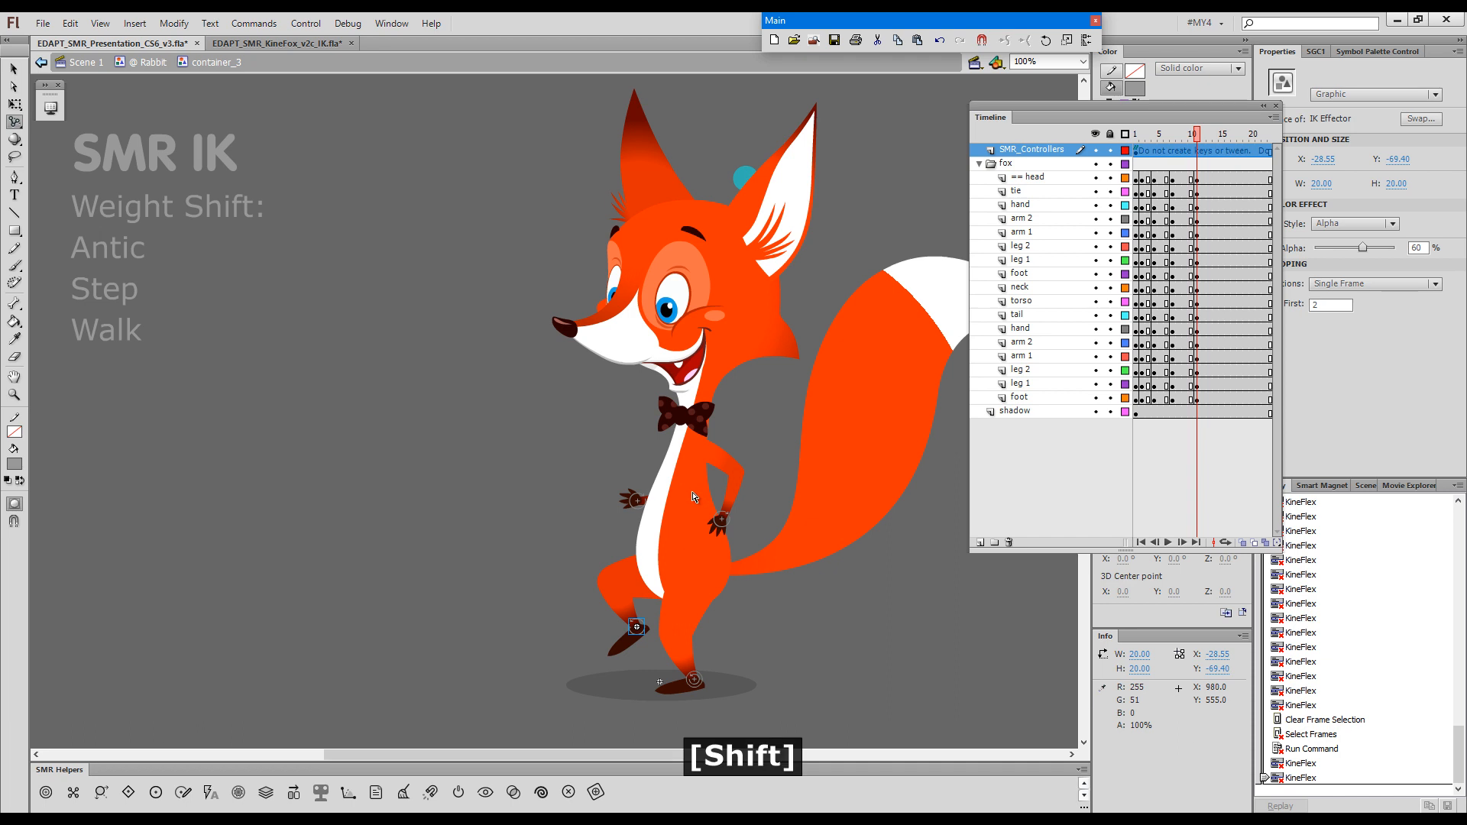
drag(696, 485, 635, 475)
click(662, 476)
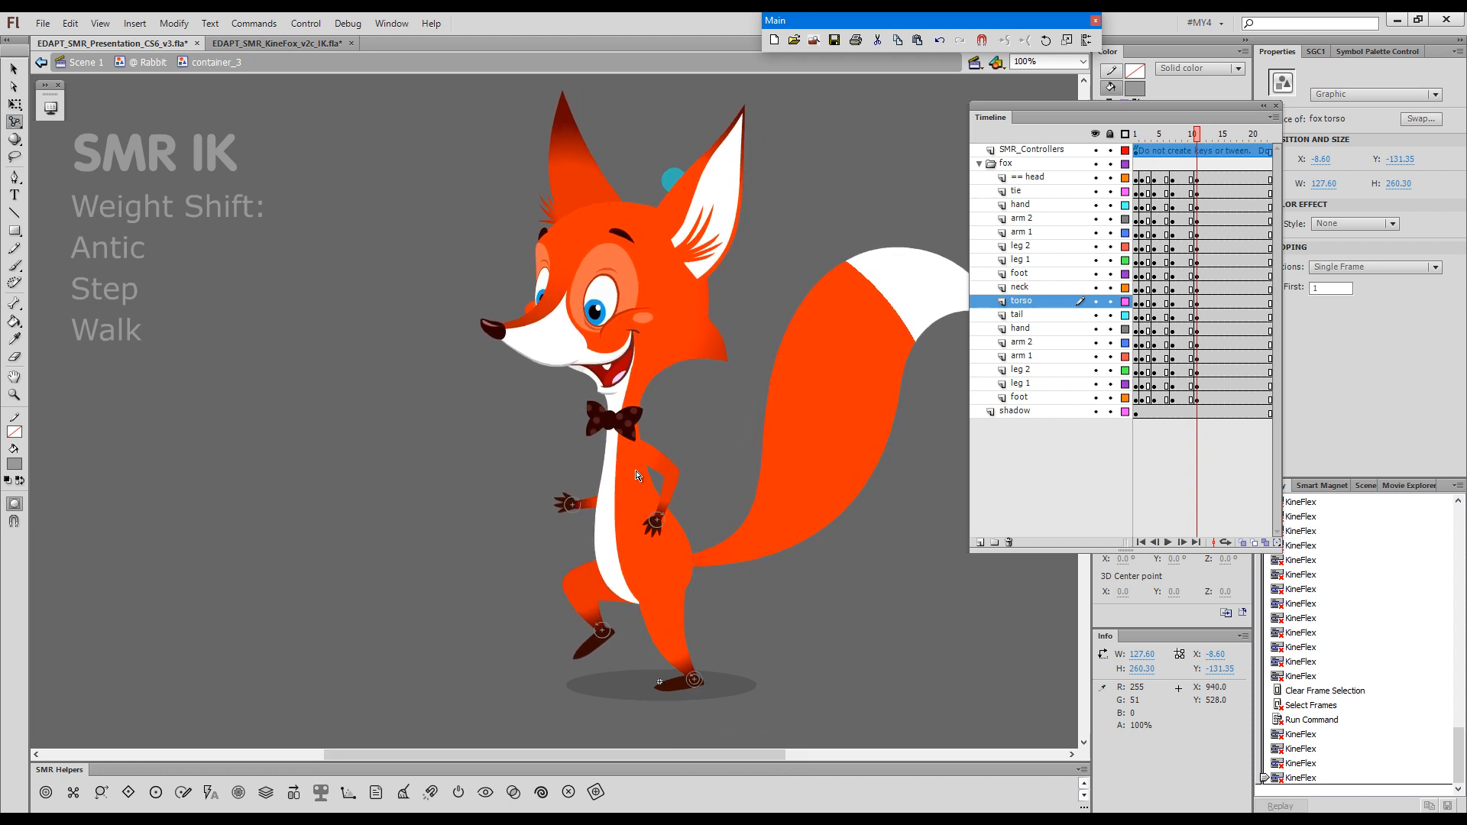
- Swing the lifted foot forward to about X -113.6, Y -80.6 on frame 11, bring both hands before the belly, and adjust the head tilt
drag(602, 640, 570, 628)
click(570, 627)
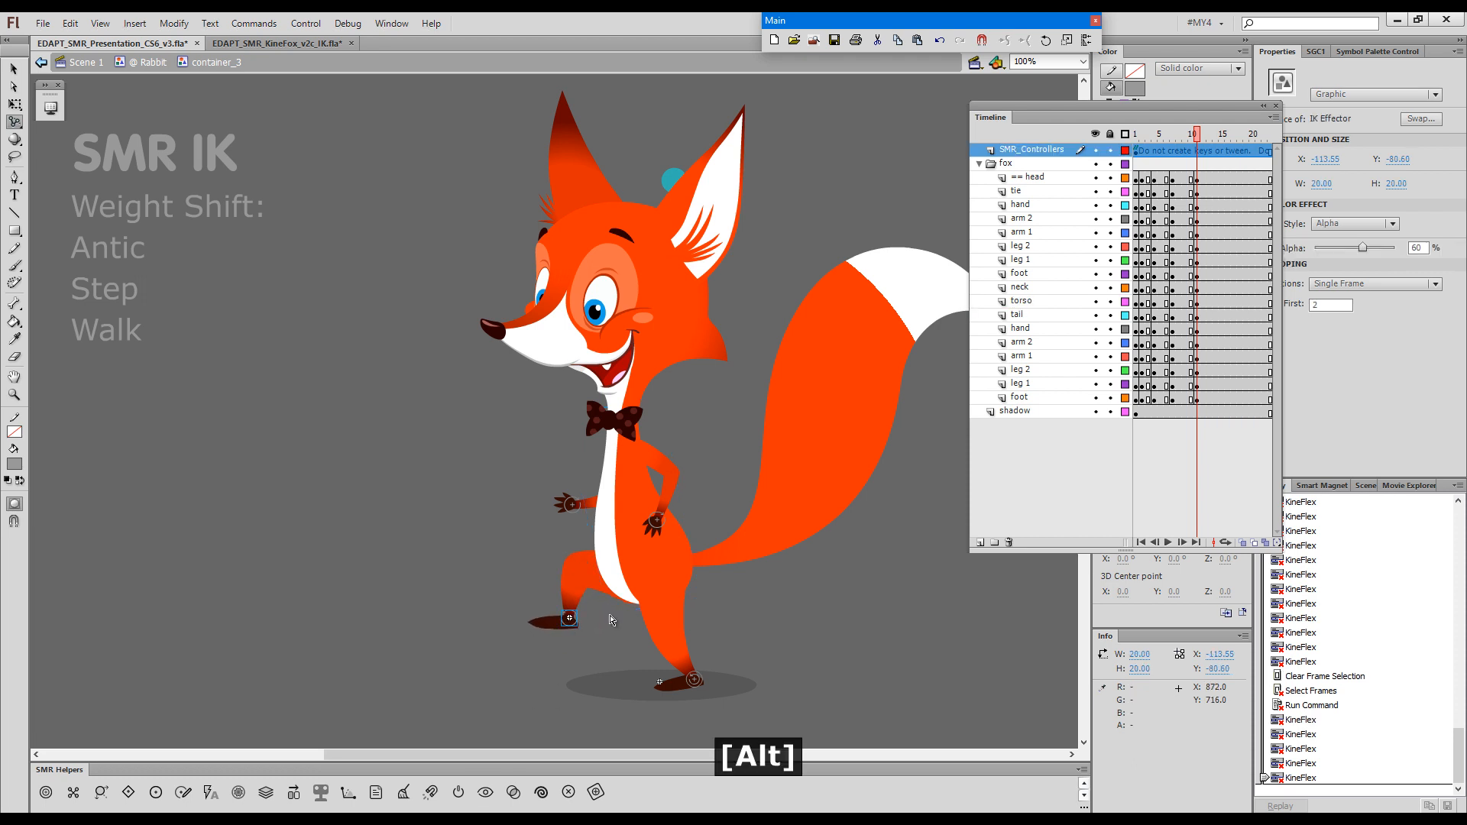
drag(571, 515, 616, 540)
click(602, 523)
click(614, 532)
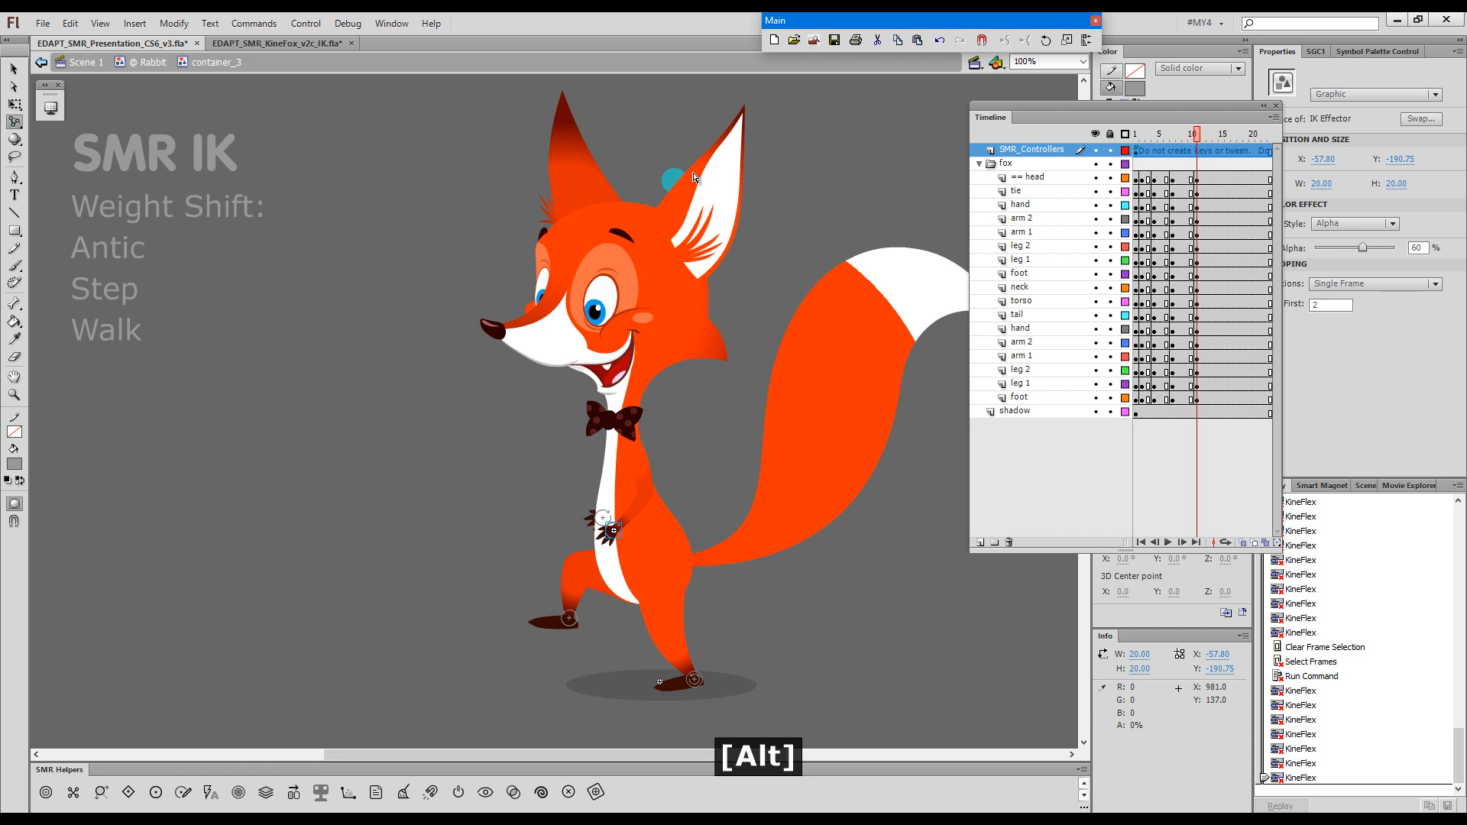
drag(673, 186, 727, 171)
mouse_move(1196, 139)
mouse_down()
mouse_move(1162, 141)
mouse_move(1198, 151)
mouse_up()
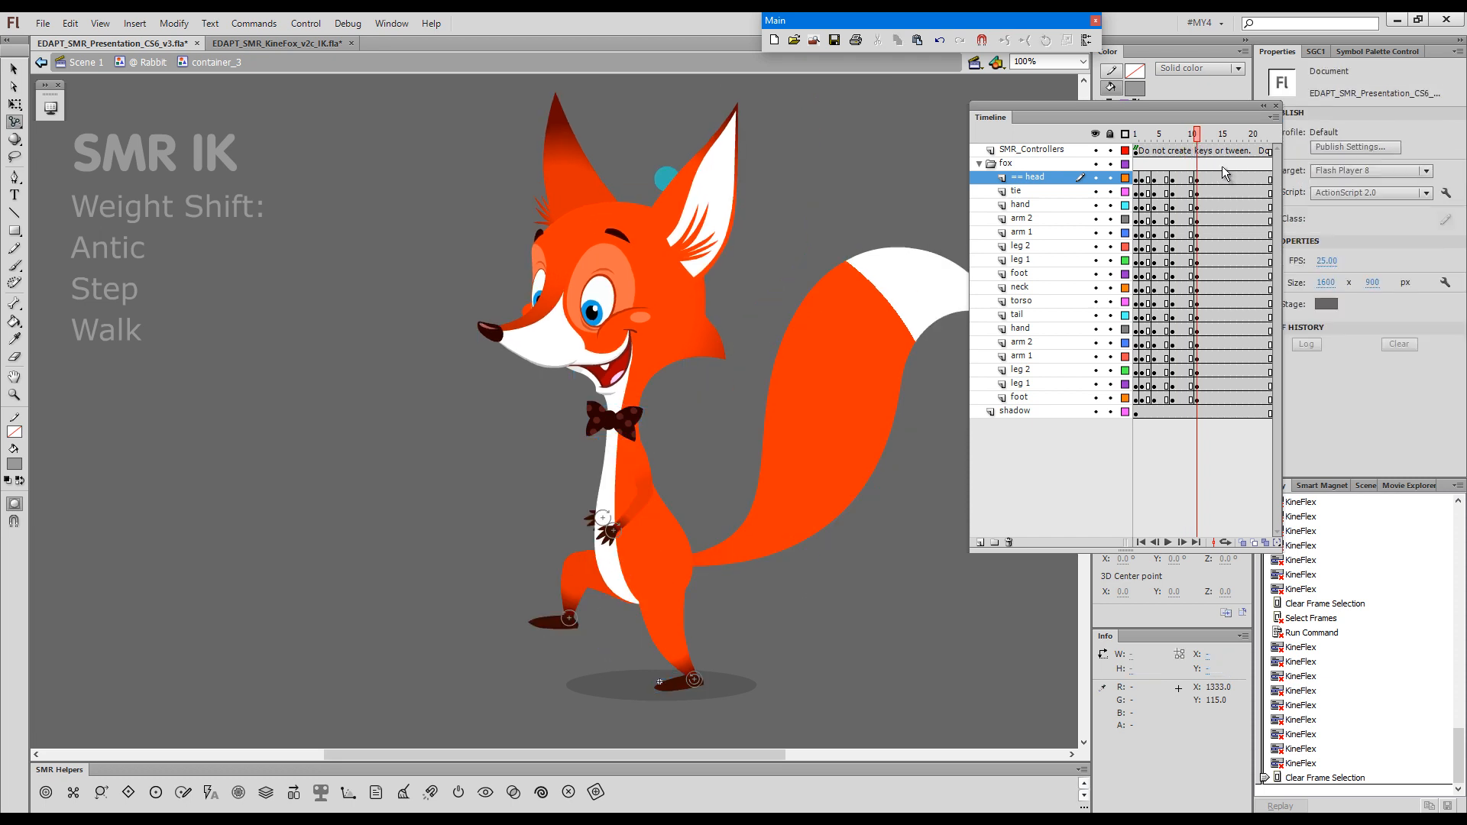
- Add keyframes on all fox layers at frame 15, move the torso forward and down, and lower the front foot to the ground
click(1221, 165)
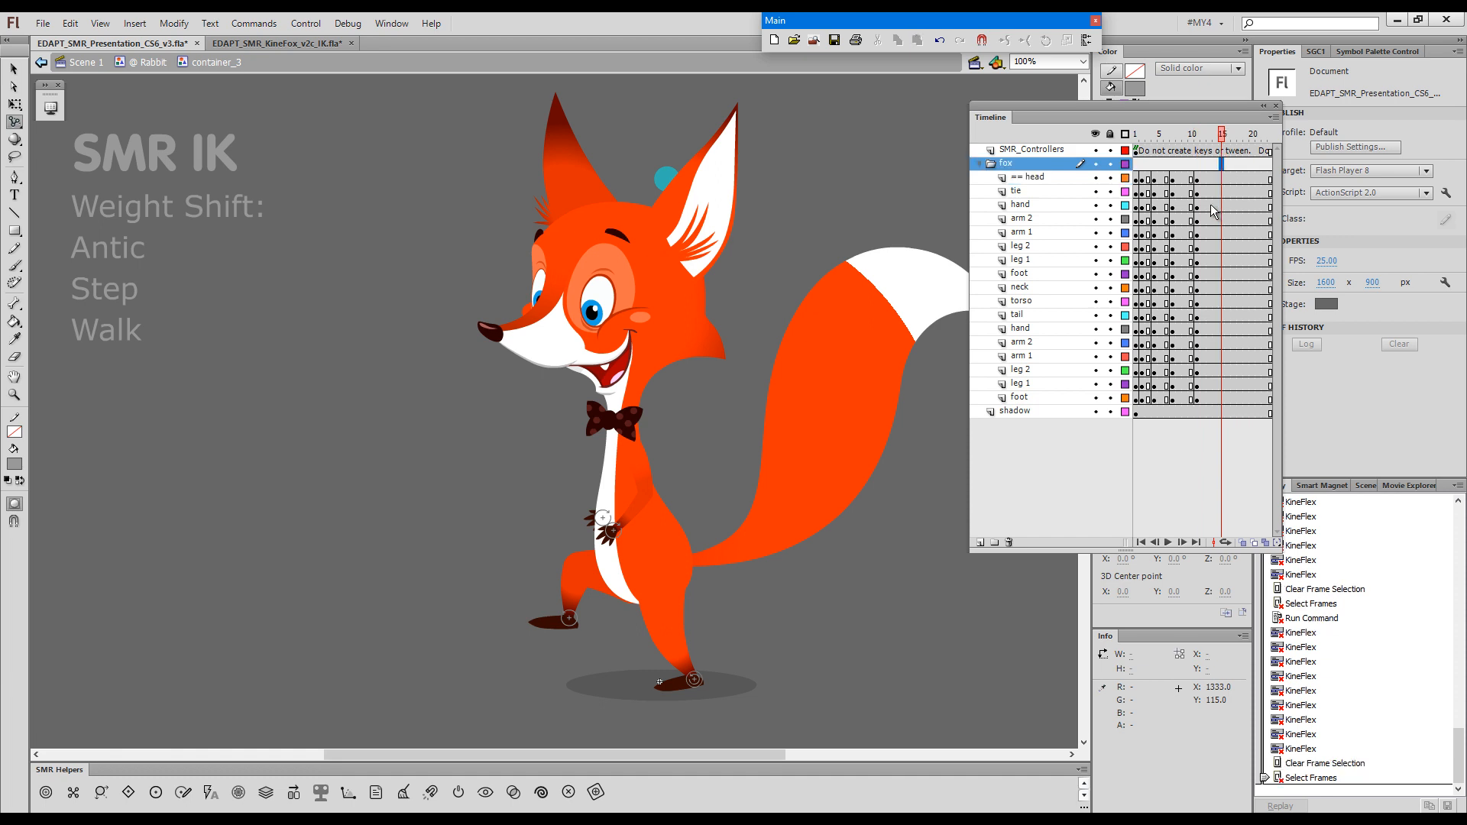
key(x)
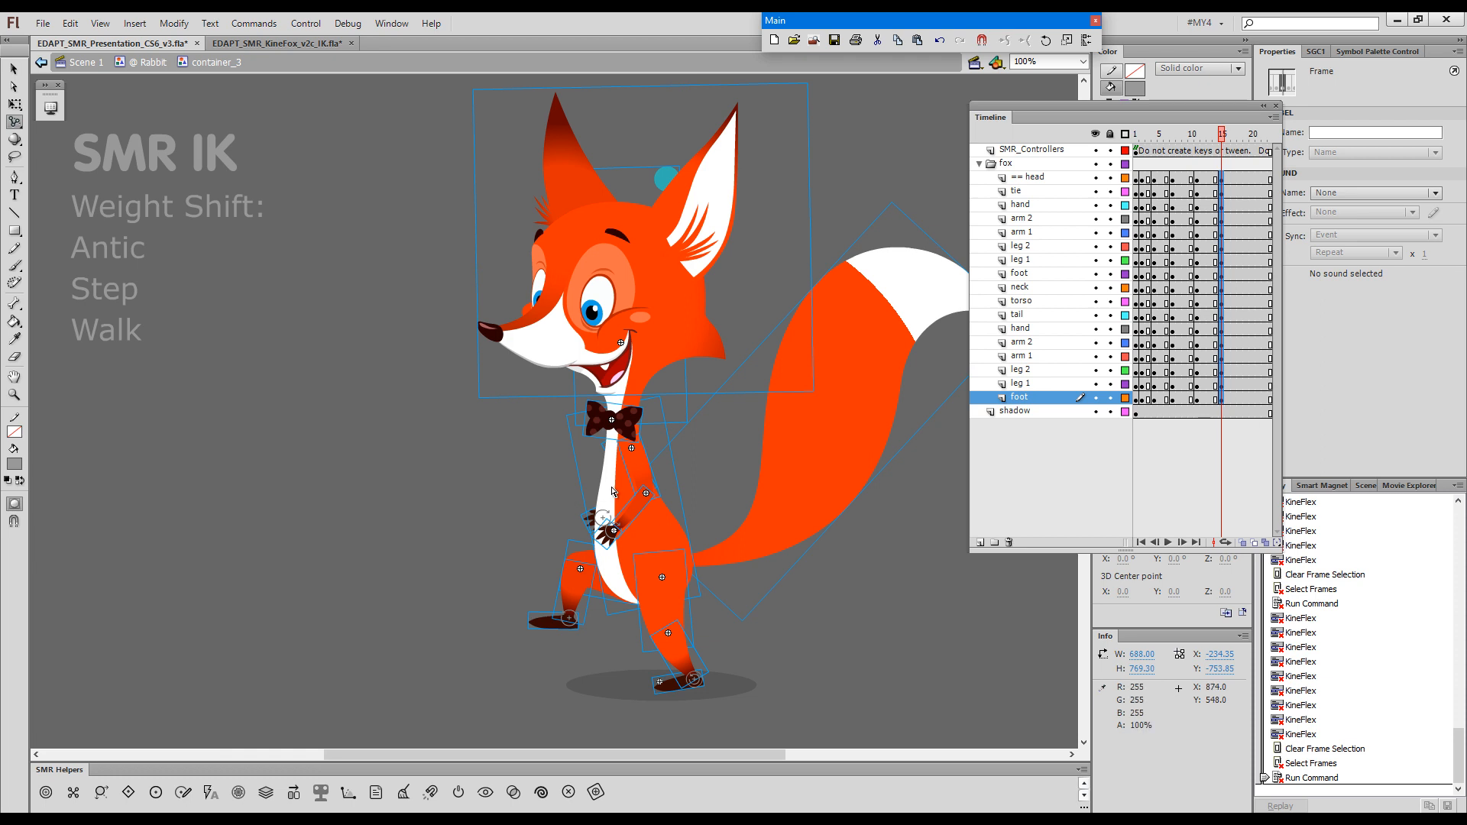
drag(615, 489, 584, 503)
drag(539, 637, 533, 692)
click(531, 687)
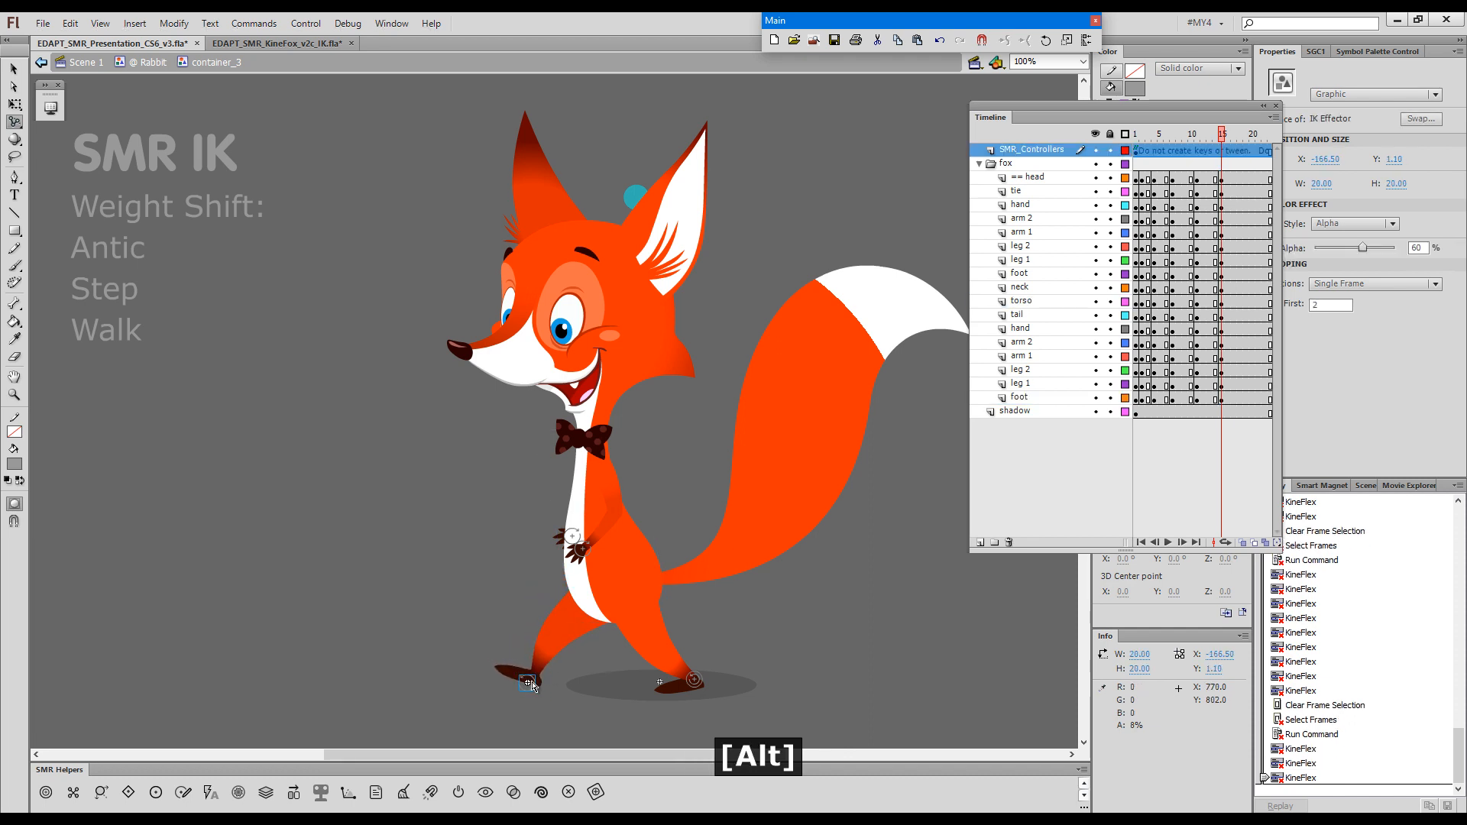
- Lengthen the stride on frame 15 by moving the front foot's effector to about X -180.9, Y 11.6 with the toes raised
key(shift)
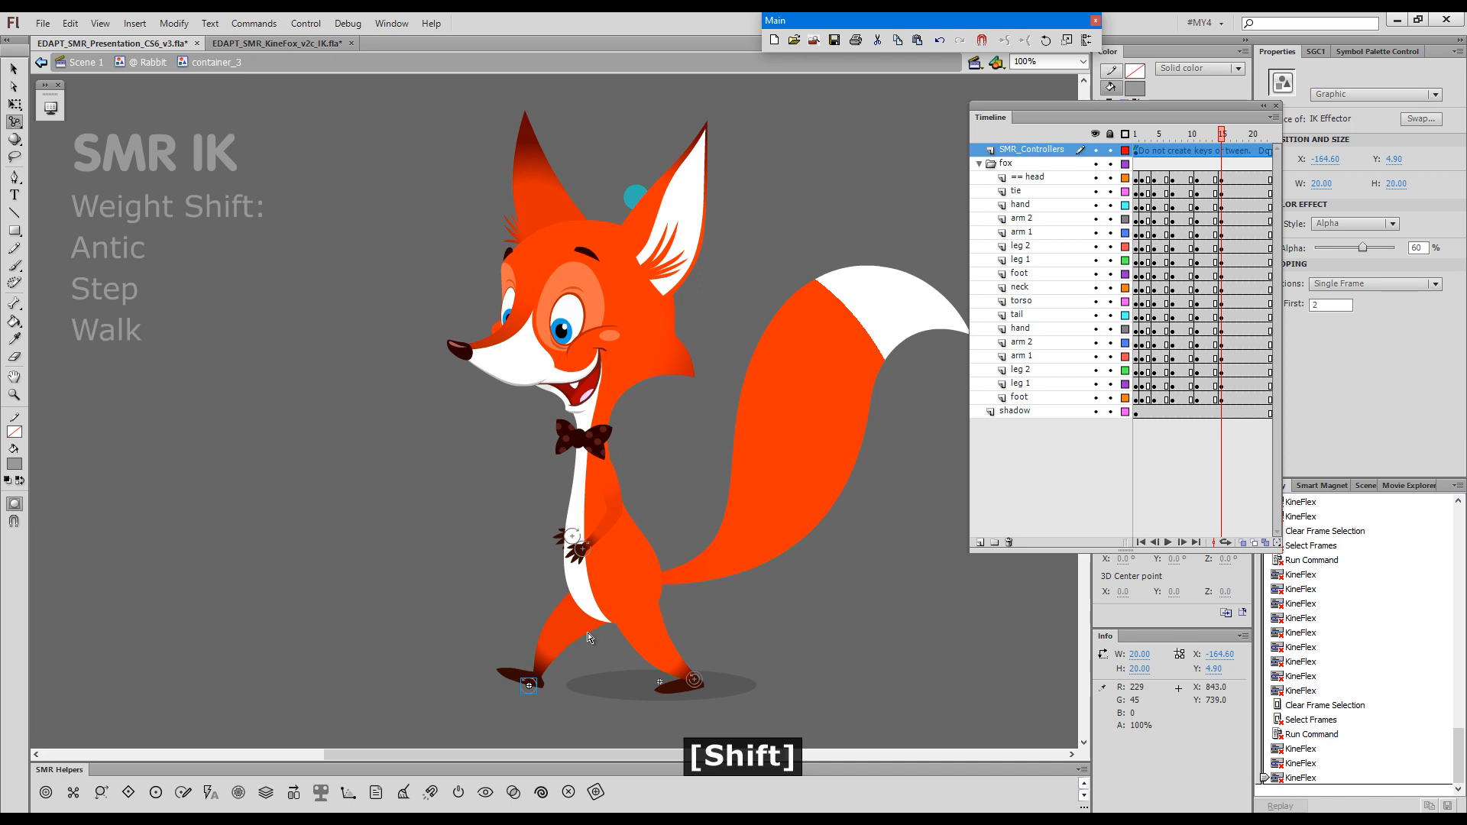
drag(590, 630, 577, 639)
mouse_move(528, 693)
mouse_down()
mouse_move(505, 669)
mouse_move(521, 691)
mouse_up()
click(519, 688)
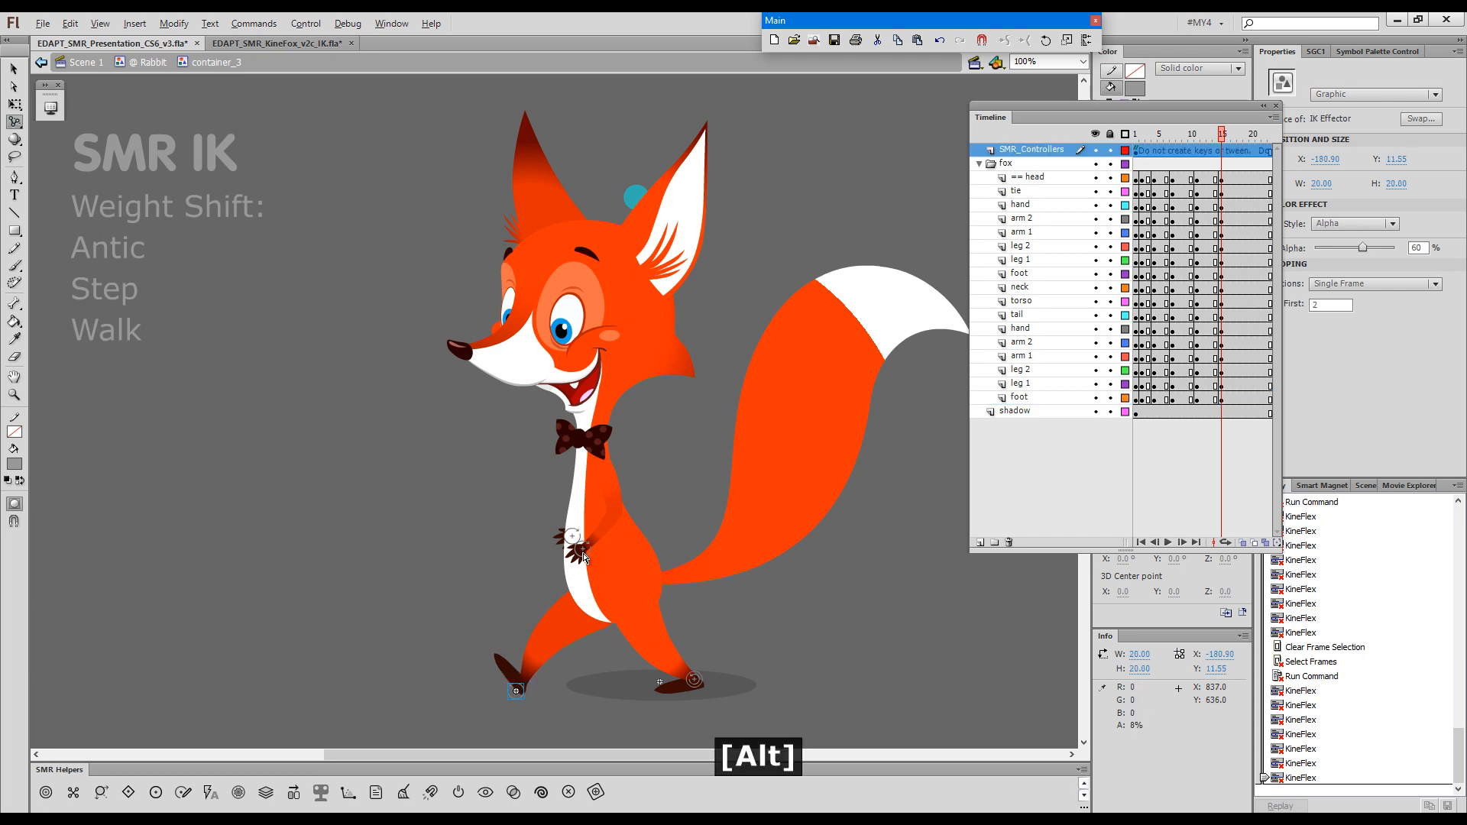
- Swing the near hand forward and the far hand back behind the torso on frame 15, and tilt the head slightly
key(alt)
drag(586, 556, 628, 546)
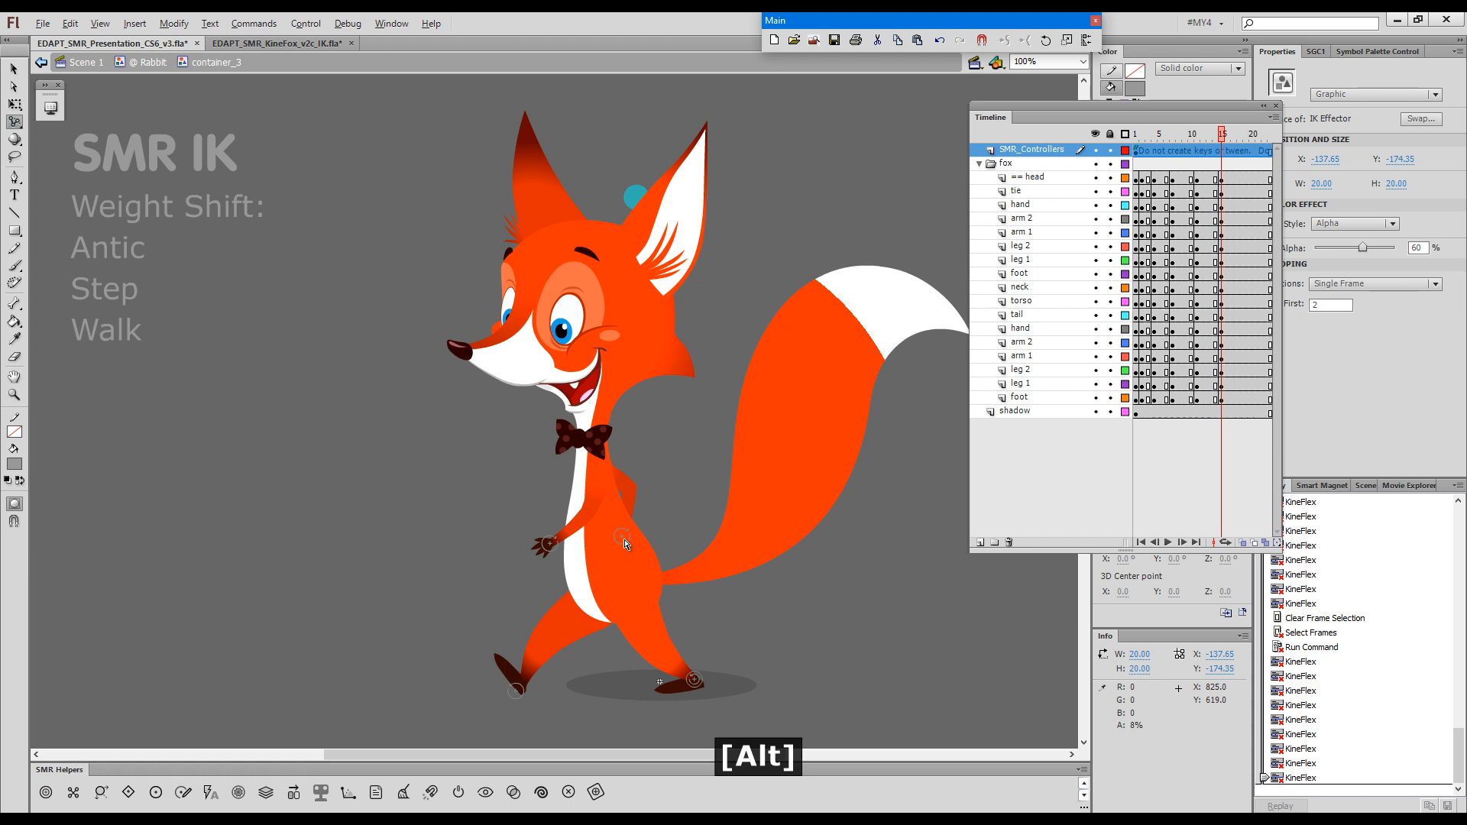
click(616, 534)
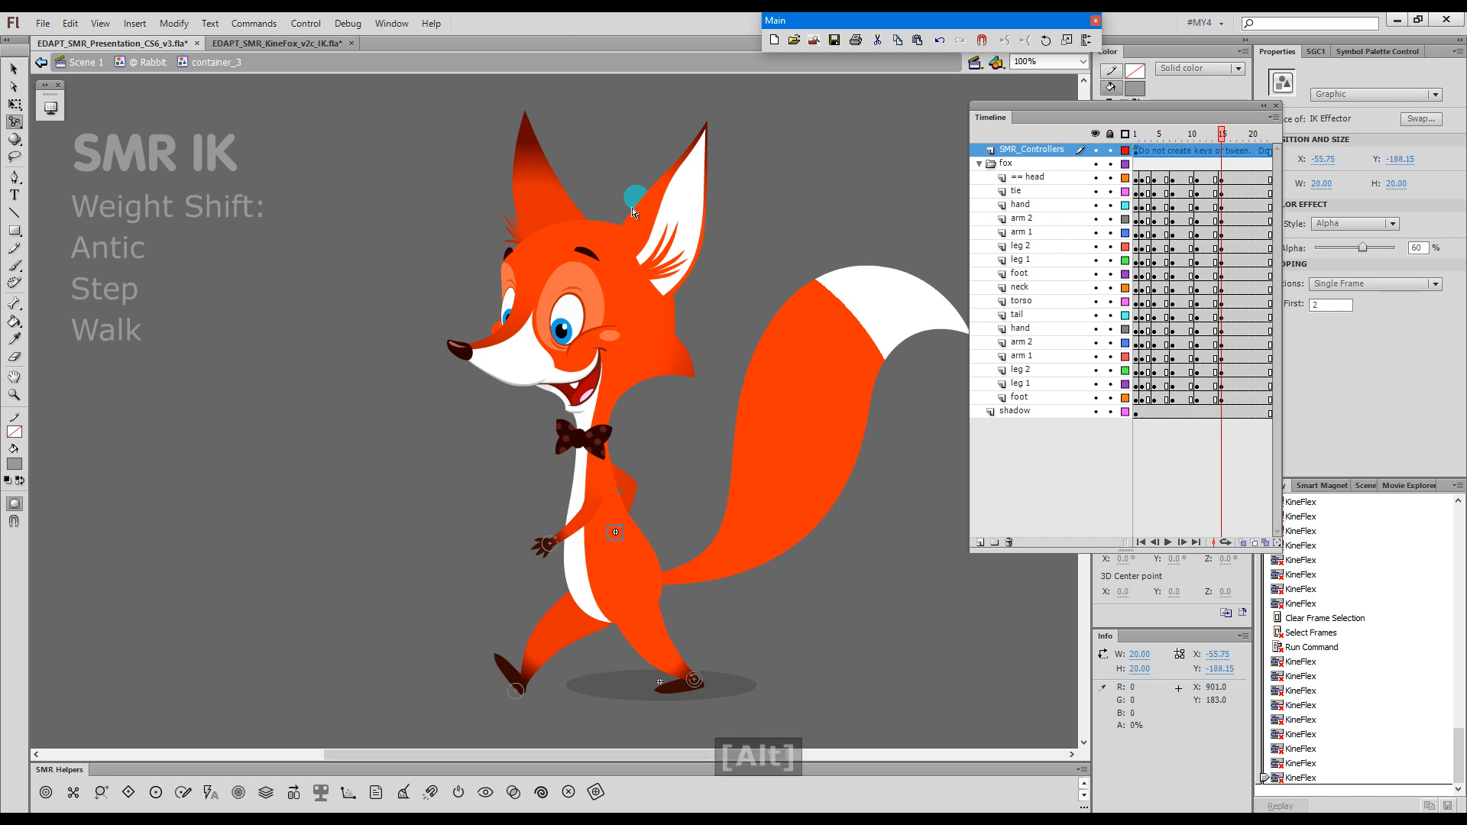
drag(635, 200, 628, 198)
drag(472, 359, 471, 364)
click(128, 792)
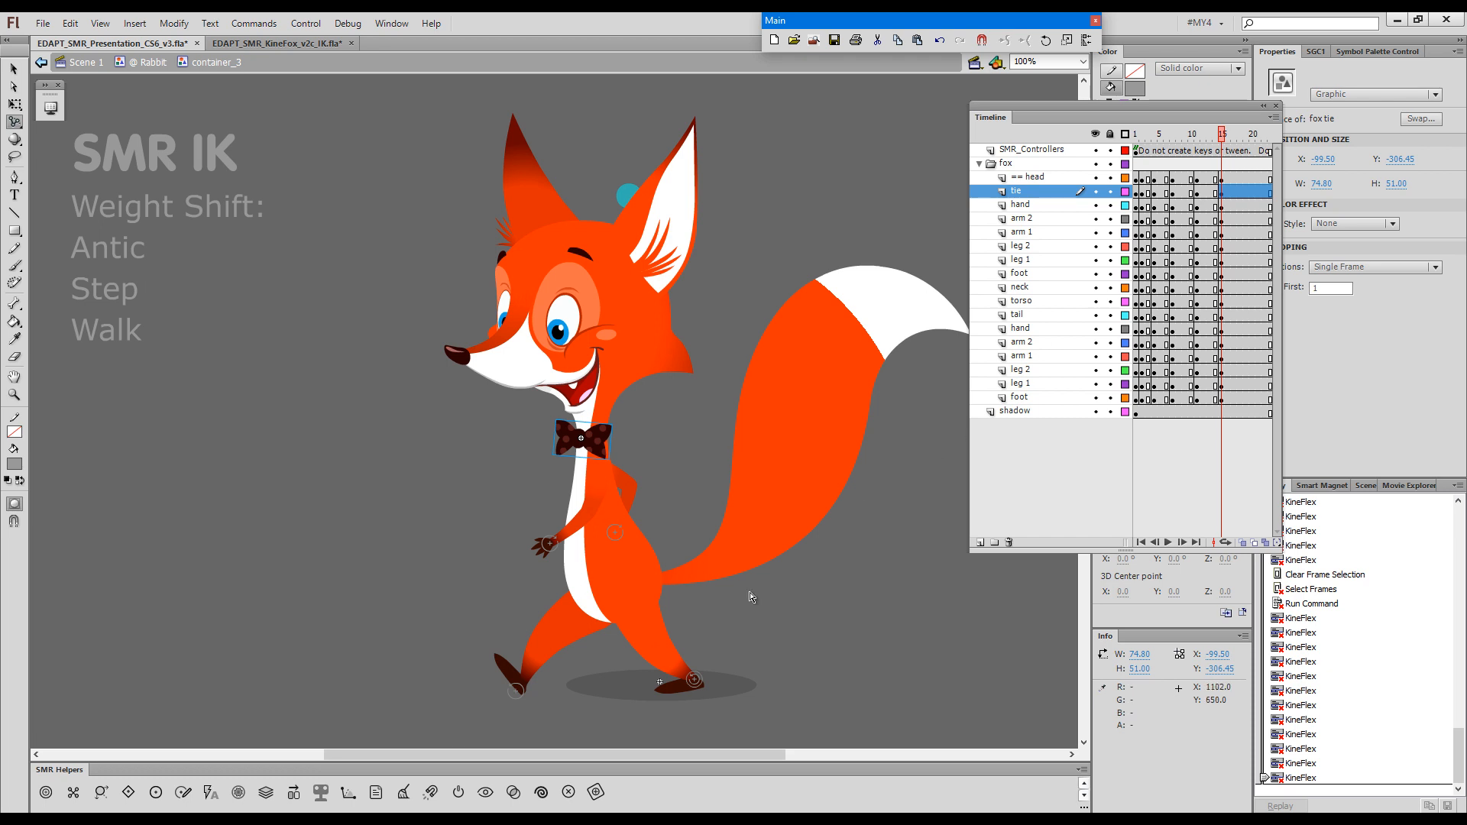
mouse_move(1221, 141)
mouse_down()
mouse_move(1214, 155)
mouse_move(1234, 150)
mouse_up()
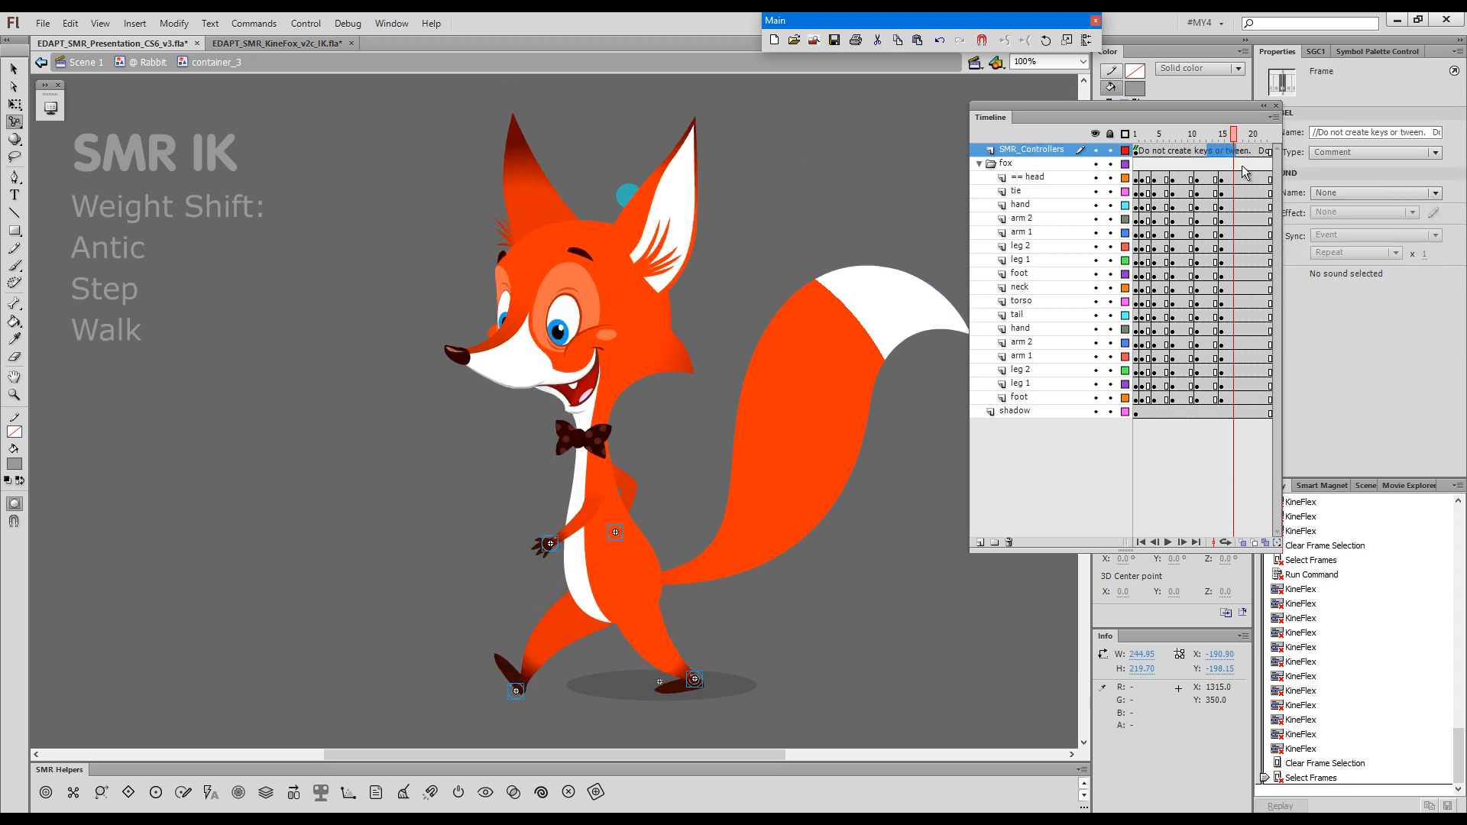
- Add keyframes on all fox layers at frame 18, shift the body forward over the front leg and lay the front foot flat
click(1240, 164)
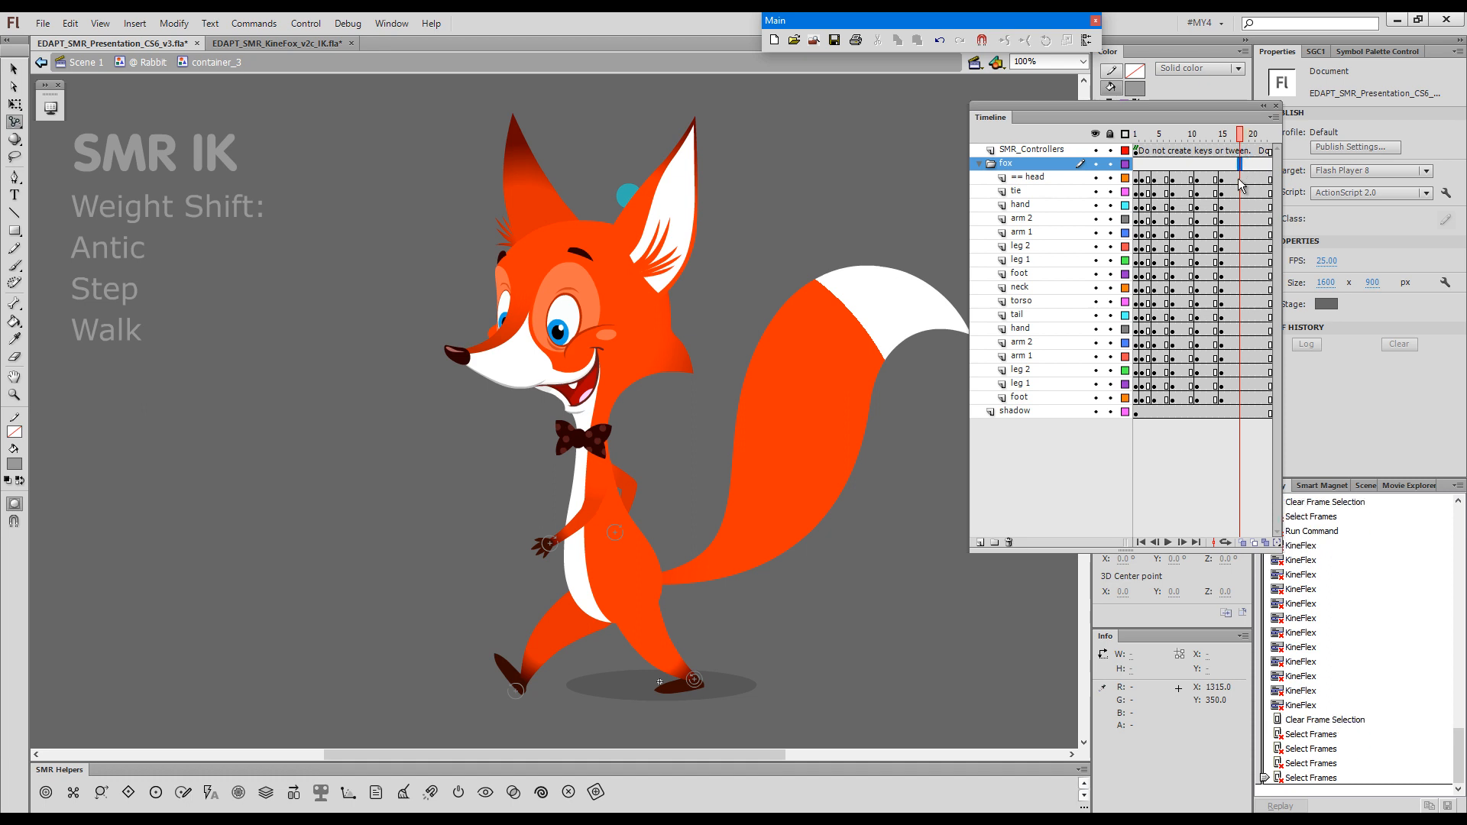
key(x)
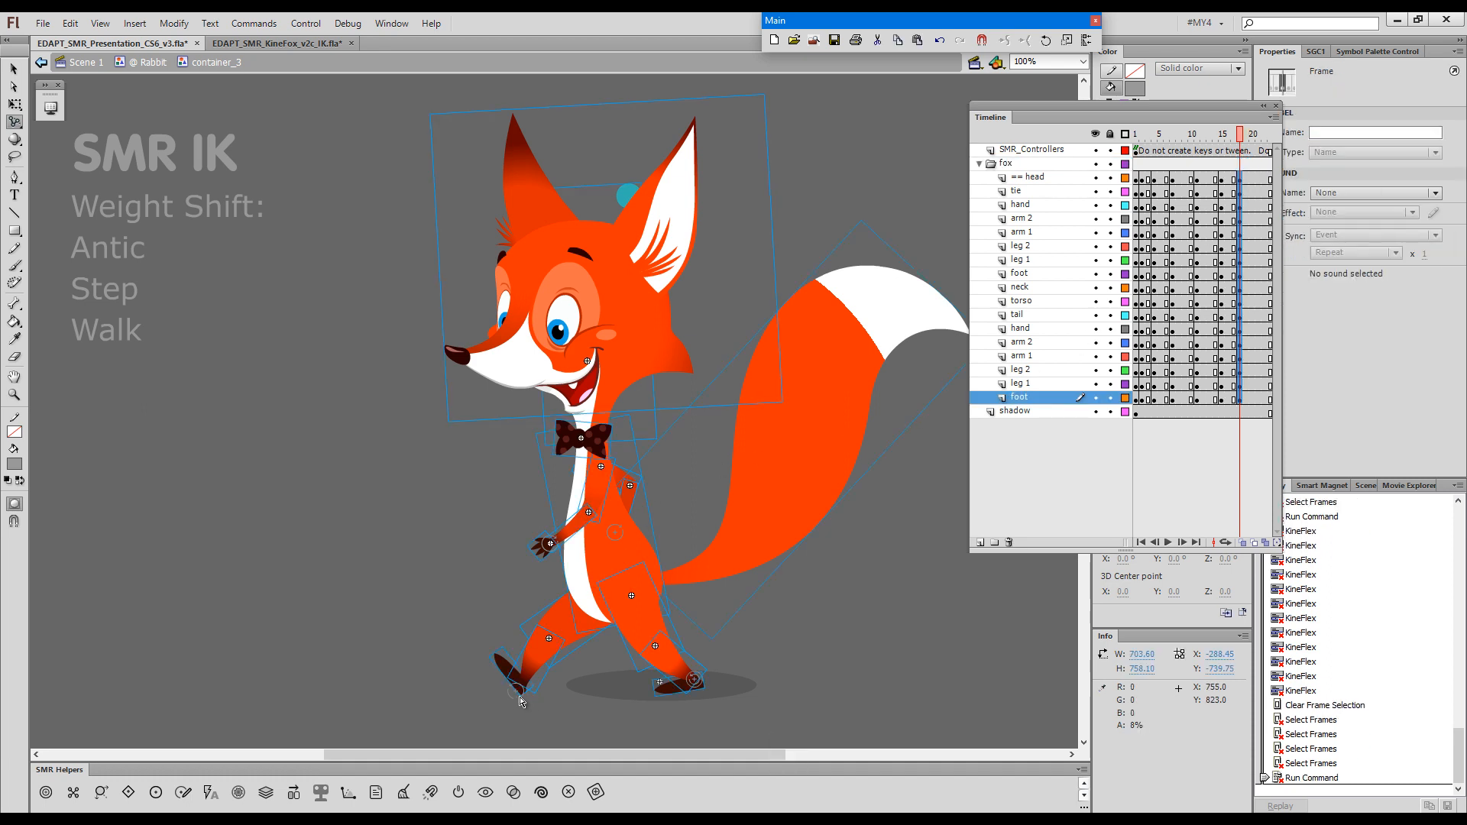
click(564, 720)
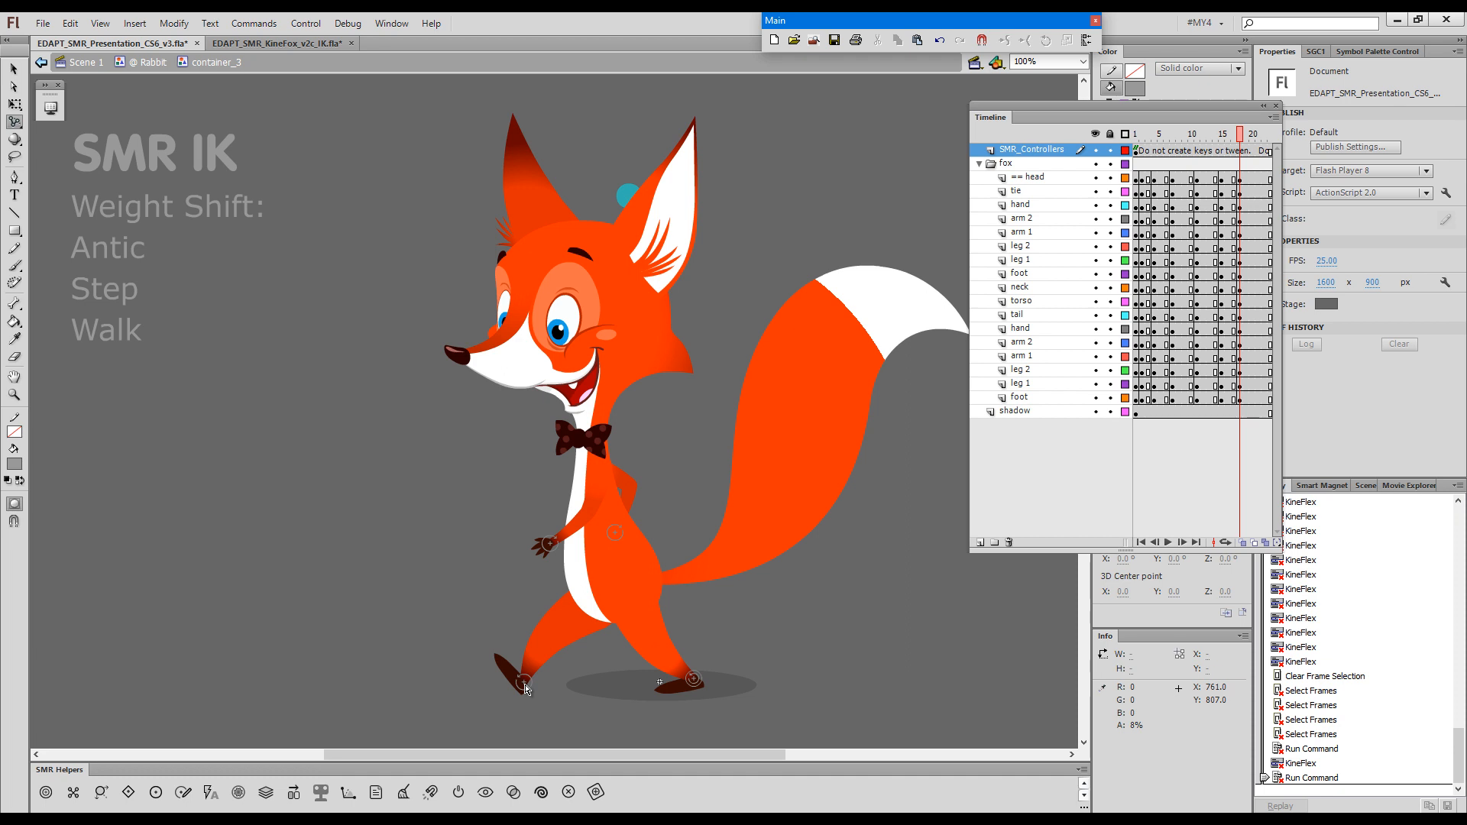
alt+shift+click(524, 682)
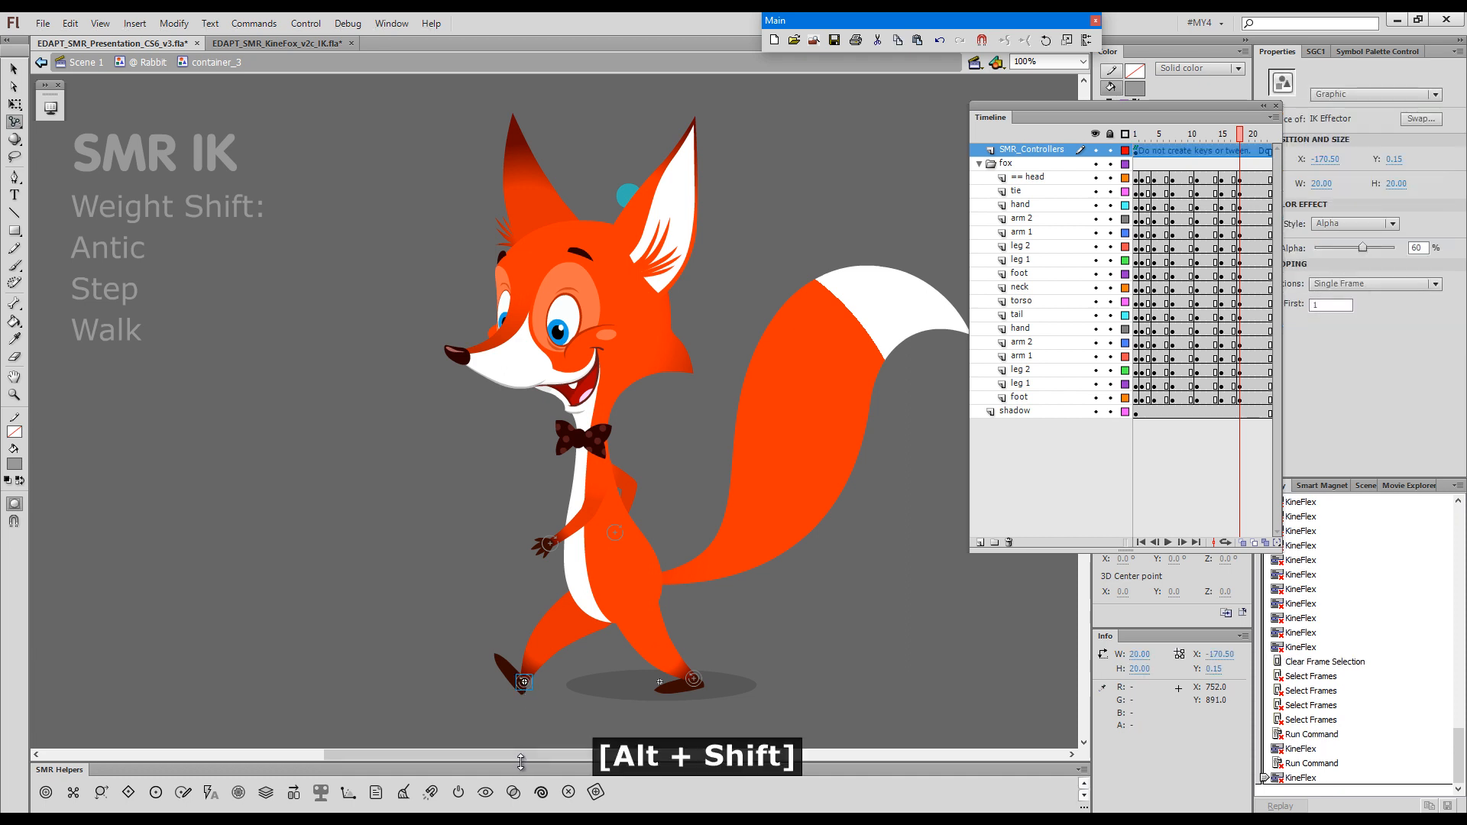
alt+shift+click(697, 684)
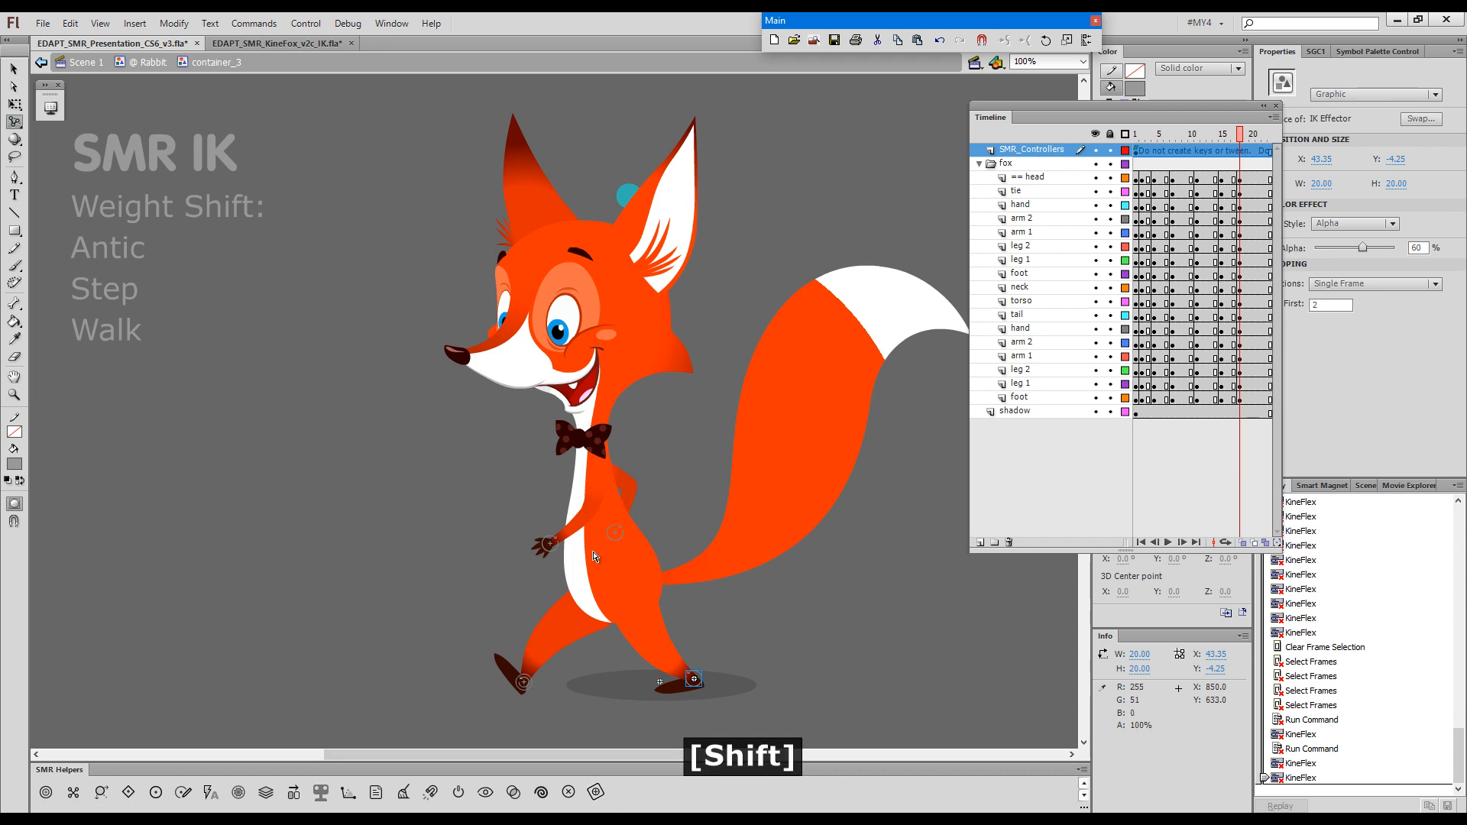
drag(598, 547, 549, 553)
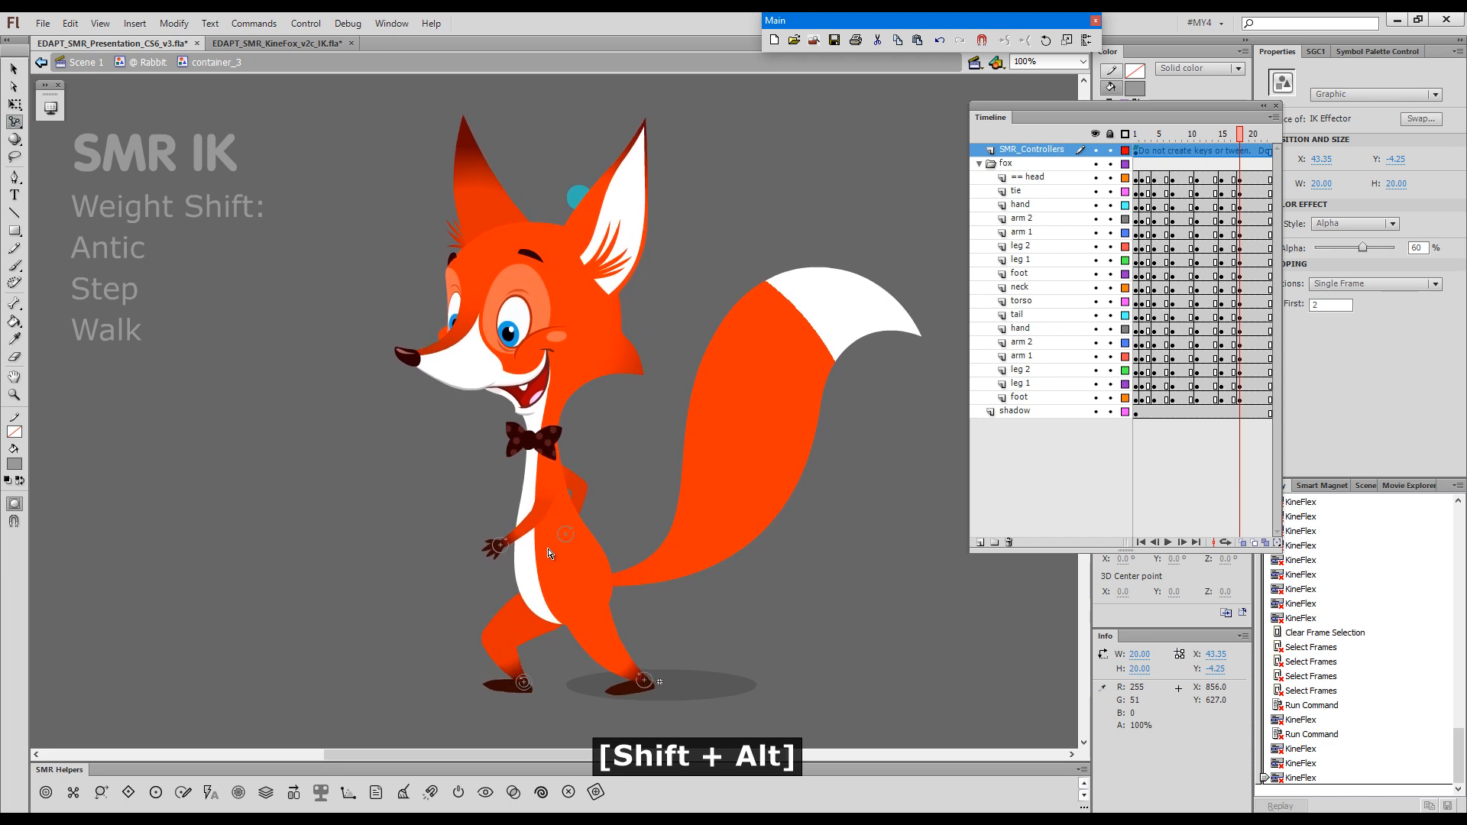
click(496, 690)
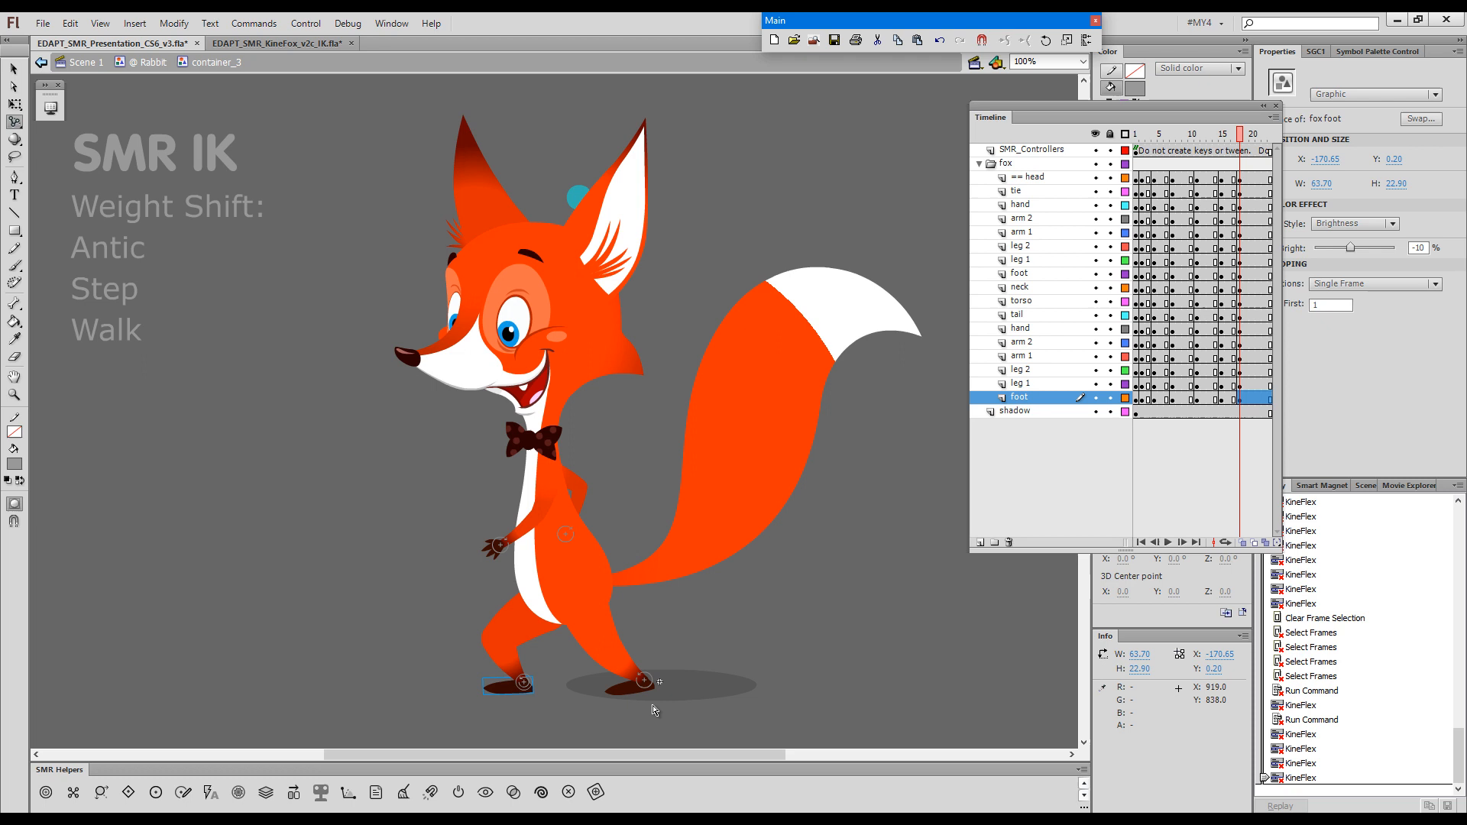
- Turn on onion skinning for previous frames only and raise the rear heel with its IK effector at about X 17.65, Y -35.10
click(1241, 543)
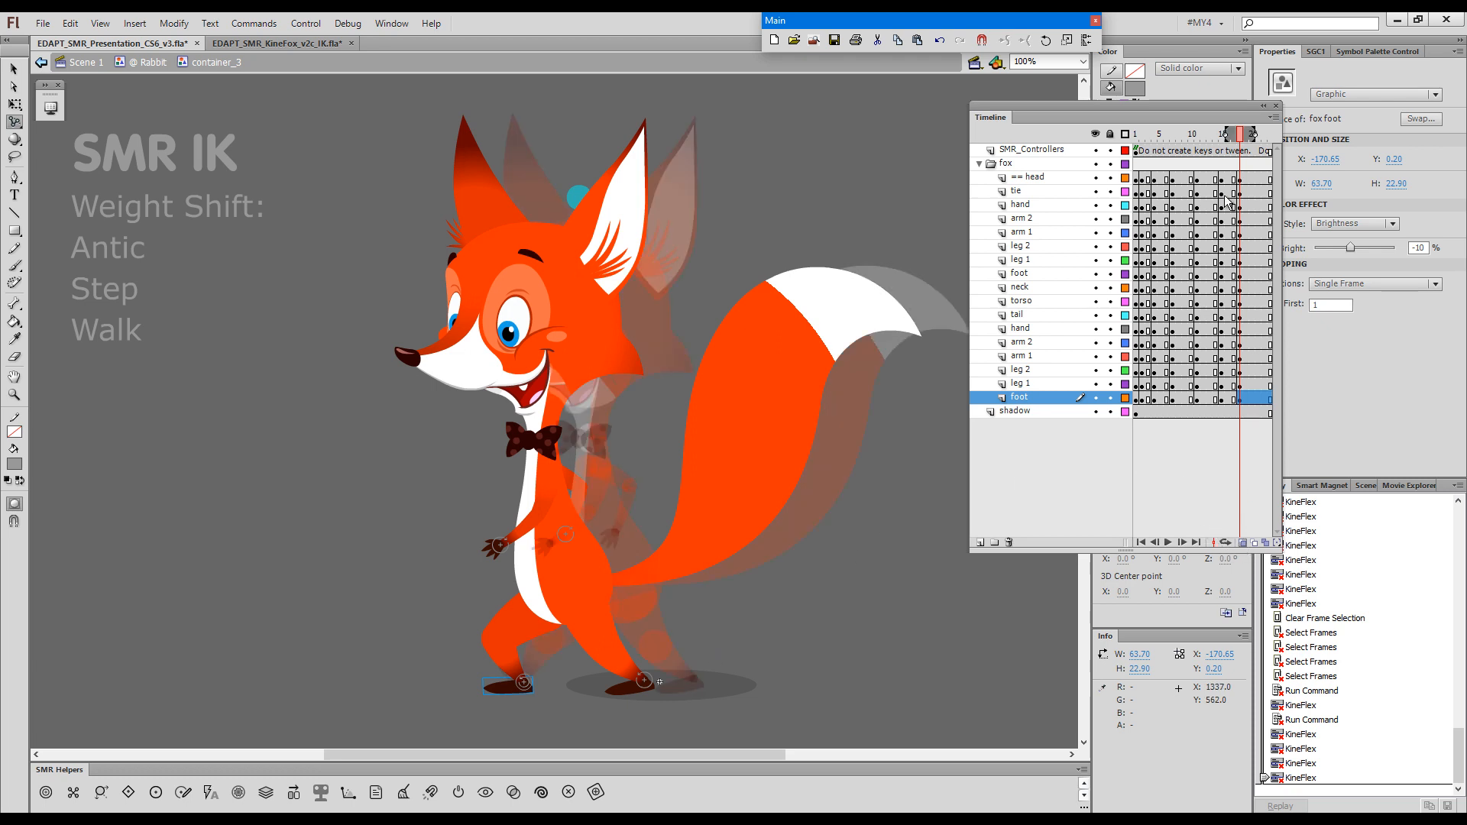
drag(1253, 135, 1242, 135)
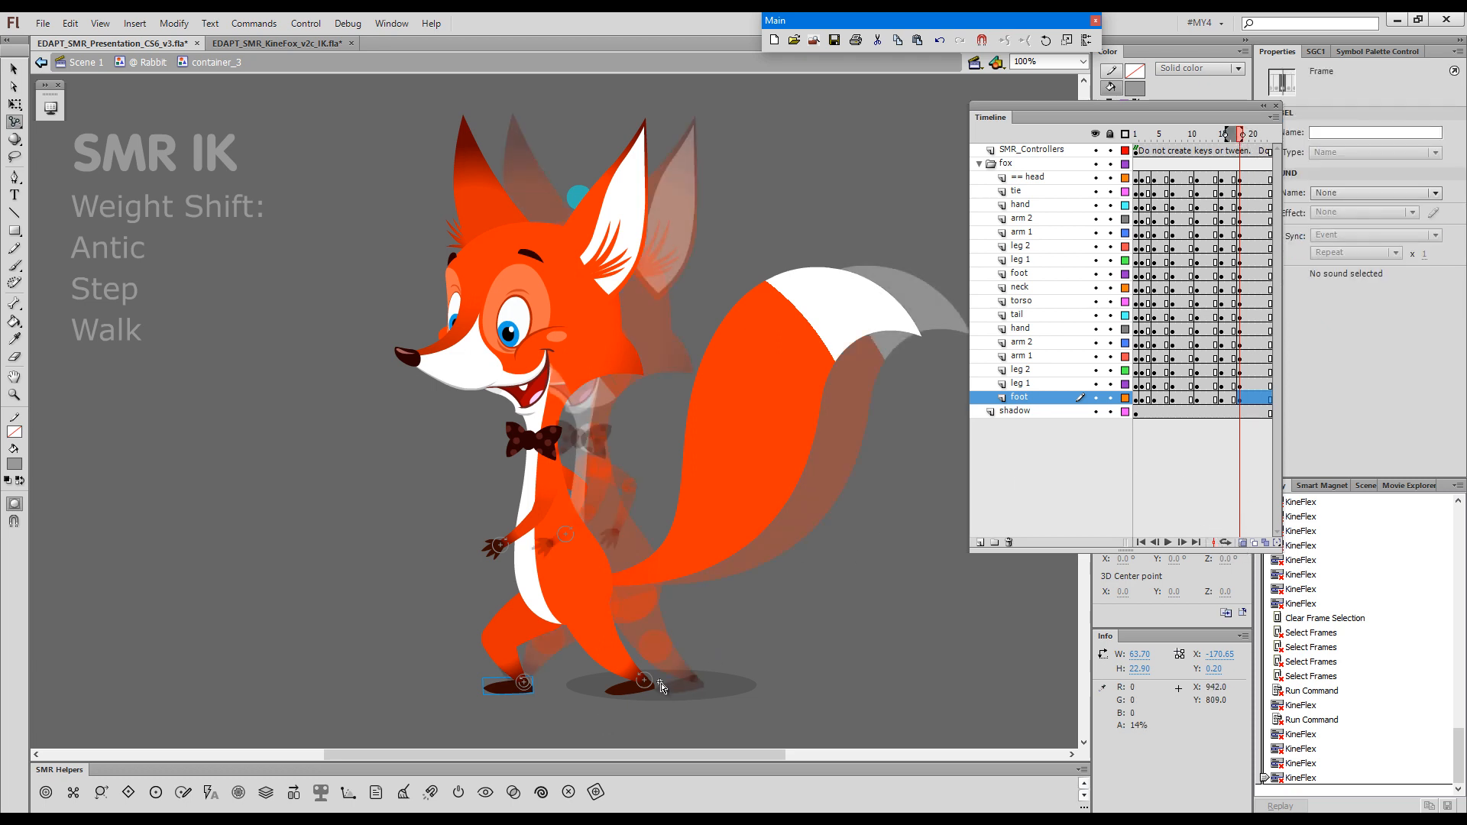
mouse_move(651, 690)
mouse_down()
mouse_move(657, 675)
mouse_move(664, 692)
mouse_up()
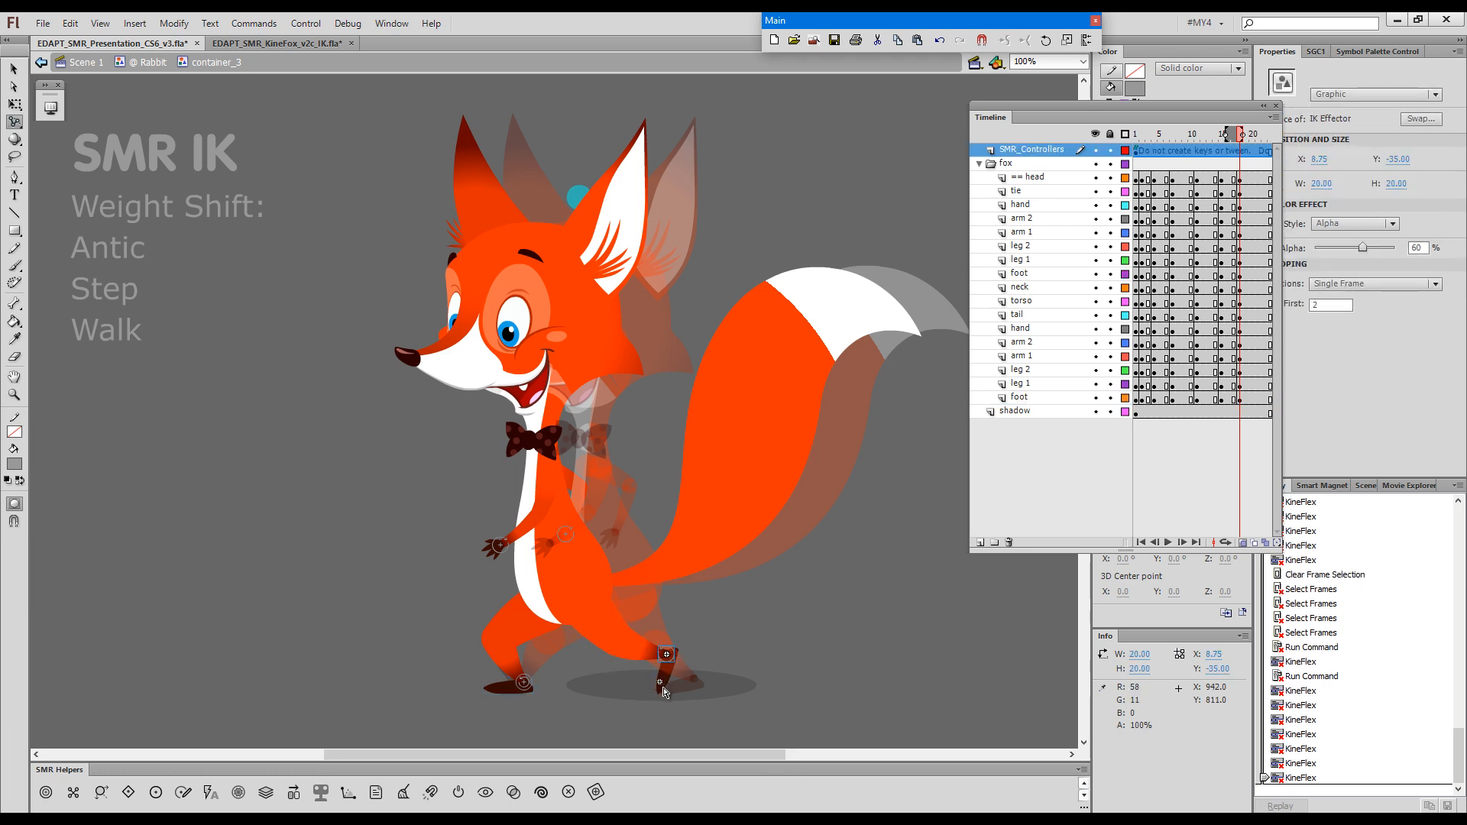
drag(593, 610, 600, 607)
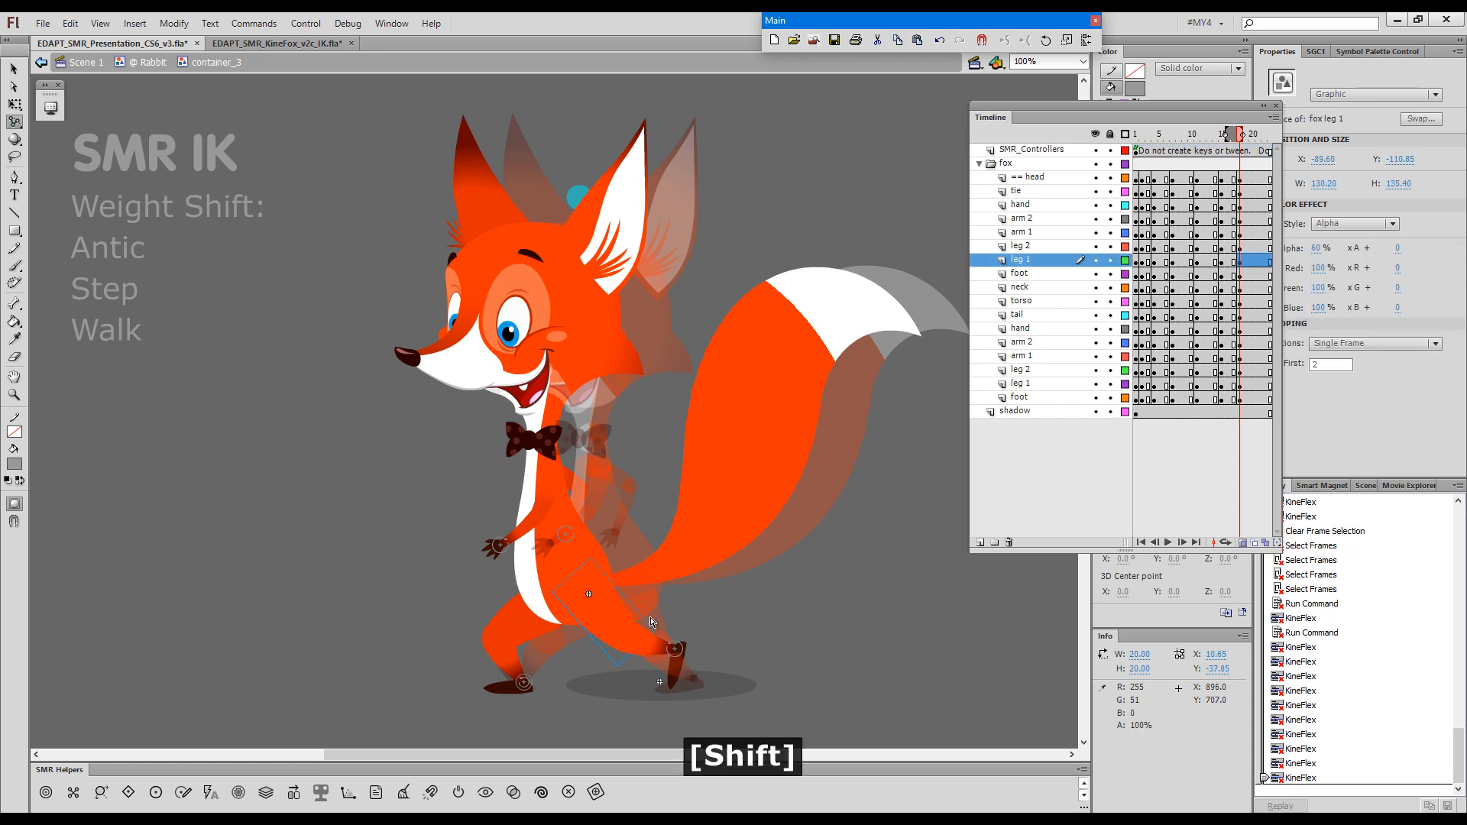
drag(671, 666, 665, 679)
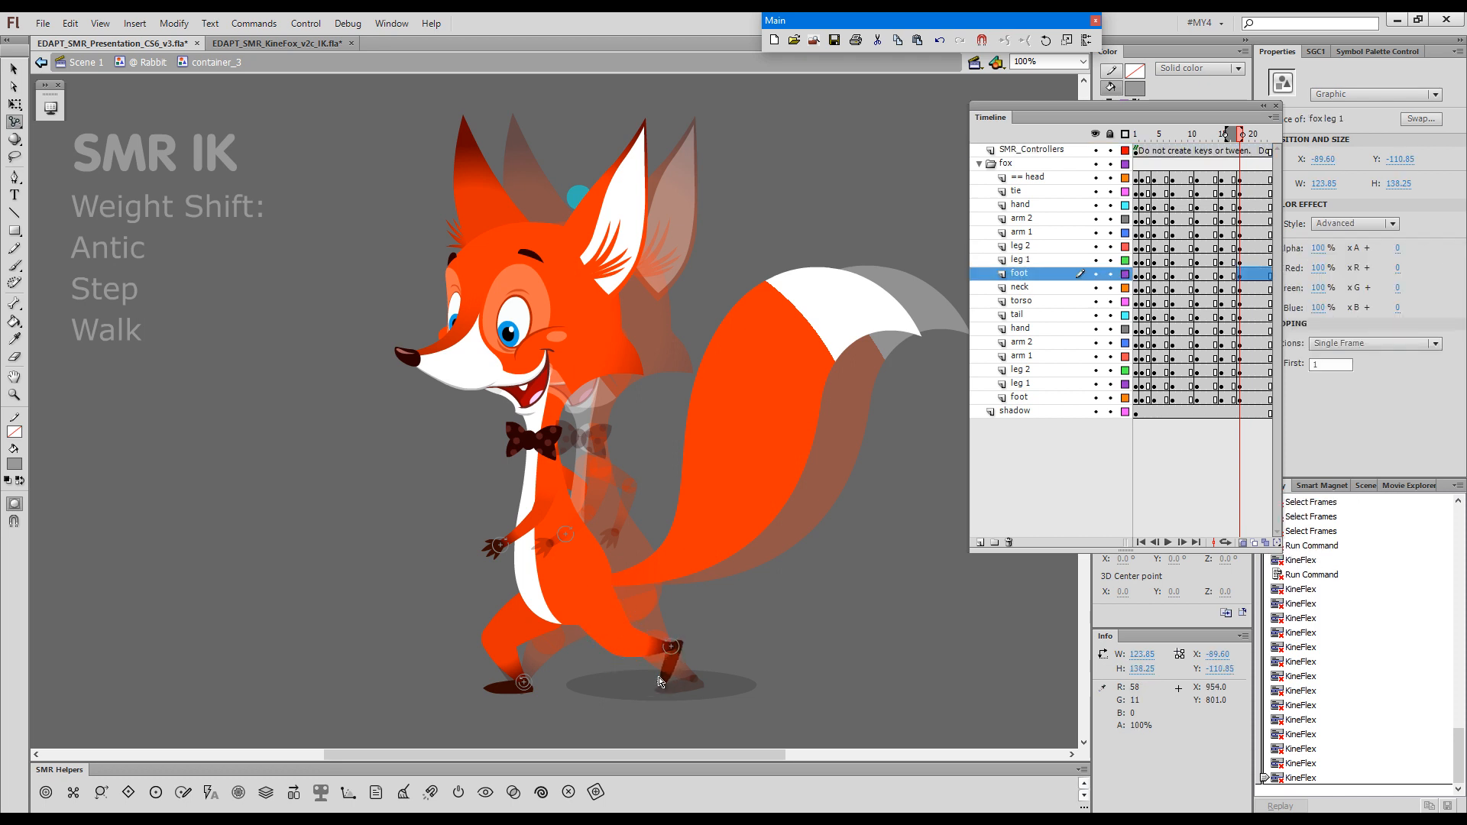
drag(603, 613, 597, 614)
drag(669, 651, 678, 658)
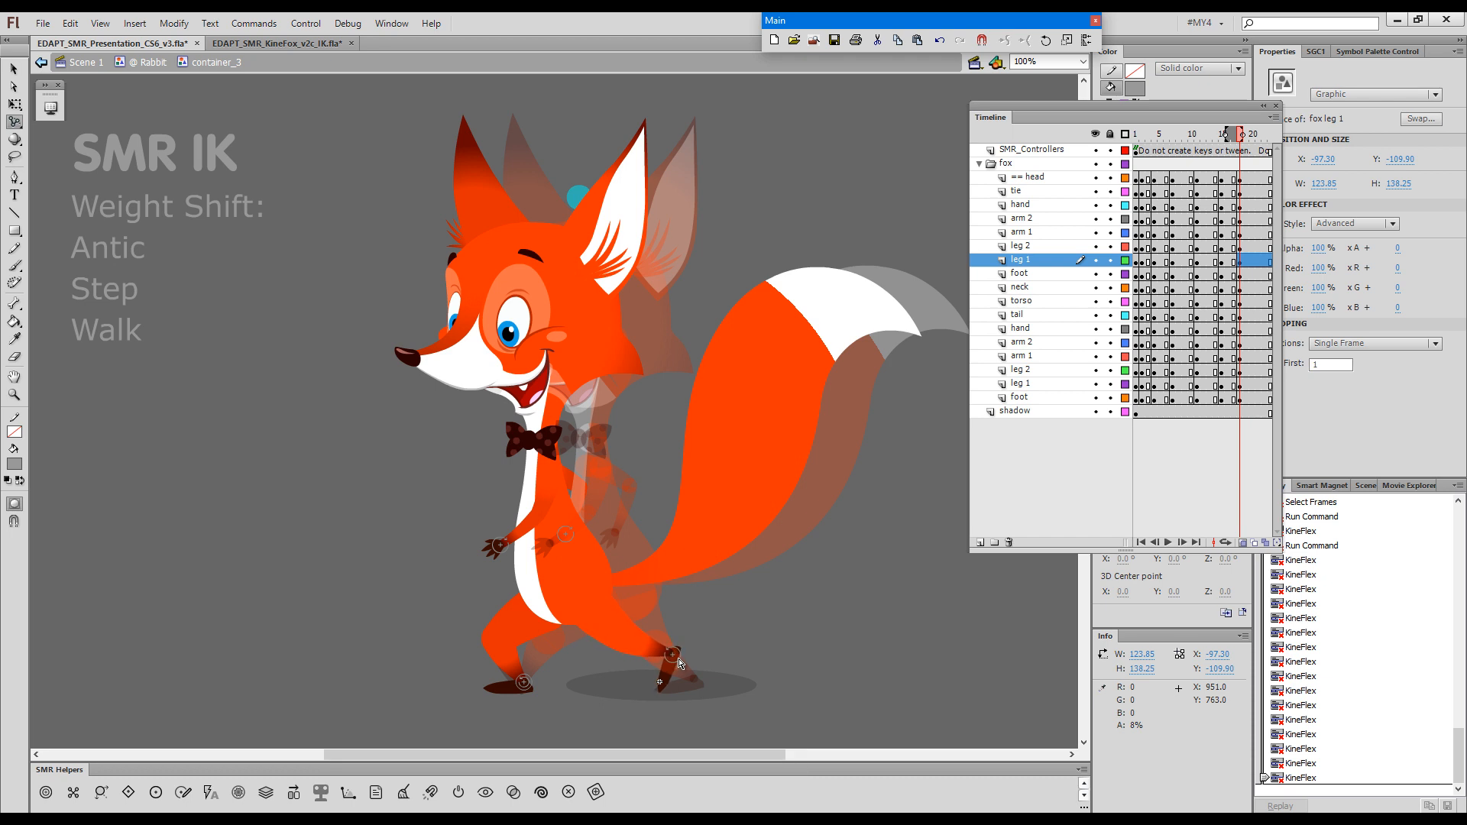
click(675, 655)
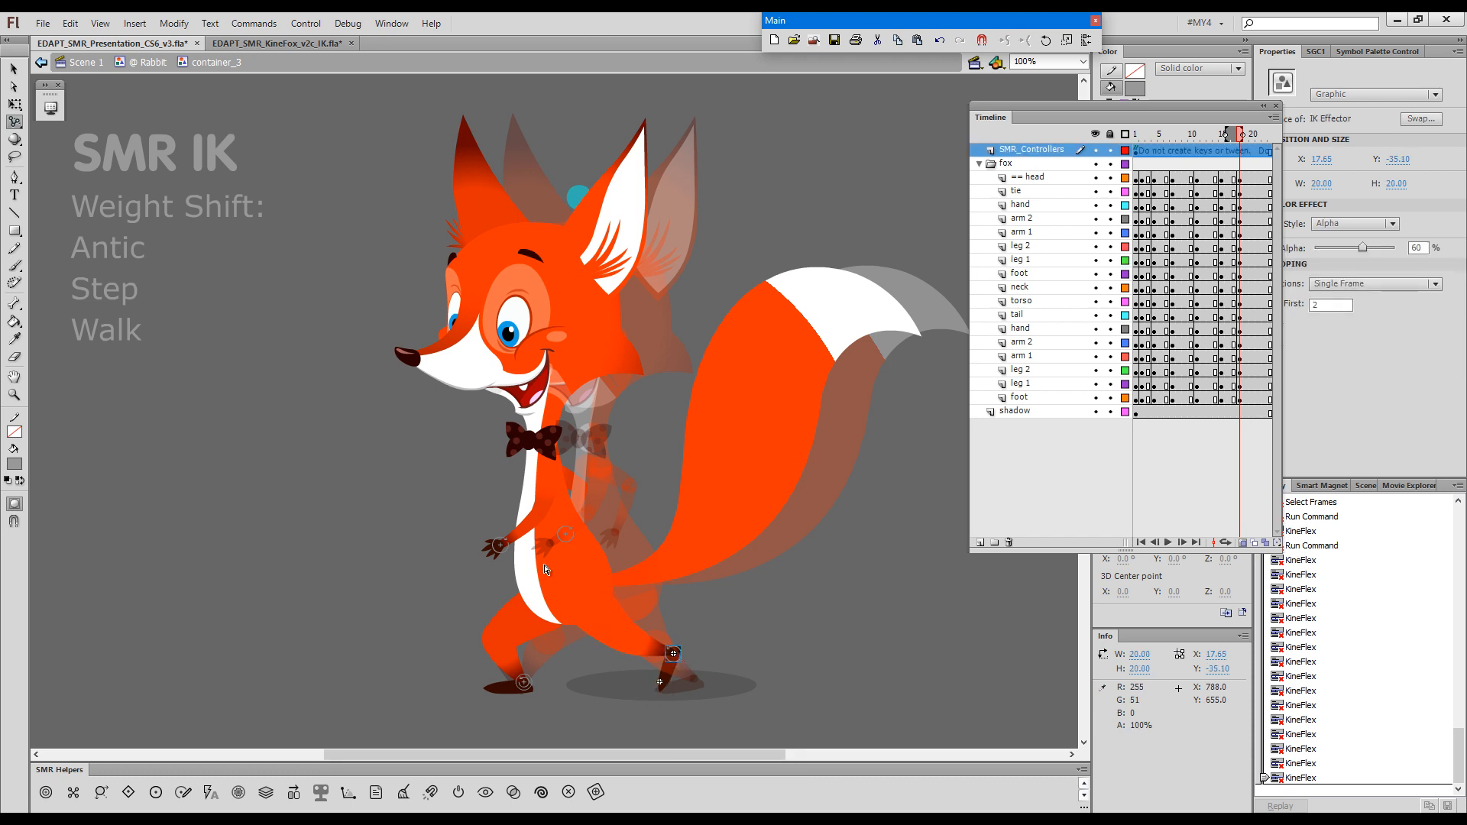
- Nudge the body forward, move the hand effectors to about X -228.85, Y -223.25 and X -112.35, Y -197.65, and turn off onion skinning
key(shift)
drag(543, 560, 588, 586)
drag(662, 680, 667, 680)
drag(491, 552, 477, 505)
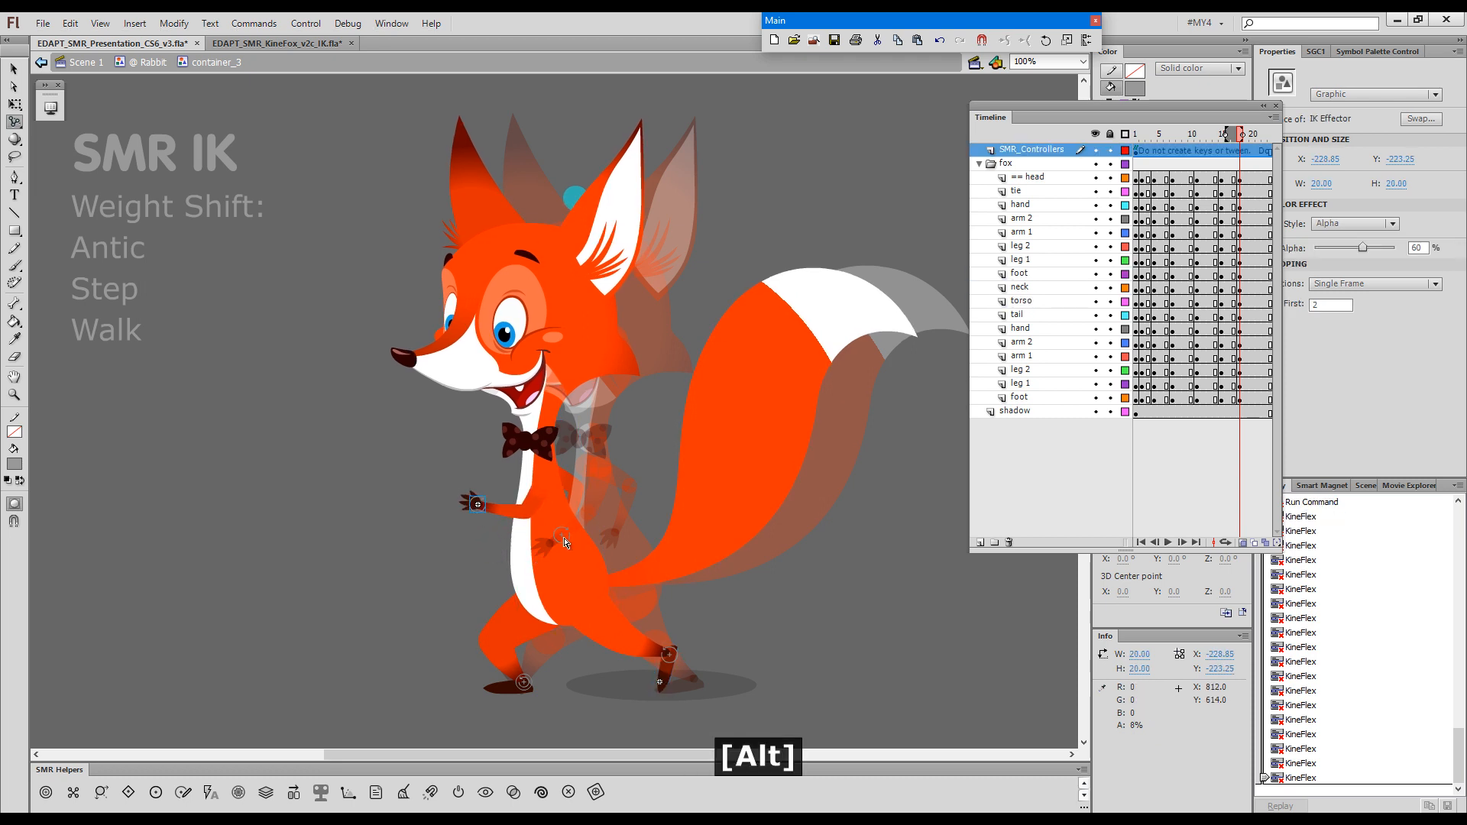
drag(563, 544, 575, 530)
click(1243, 543)
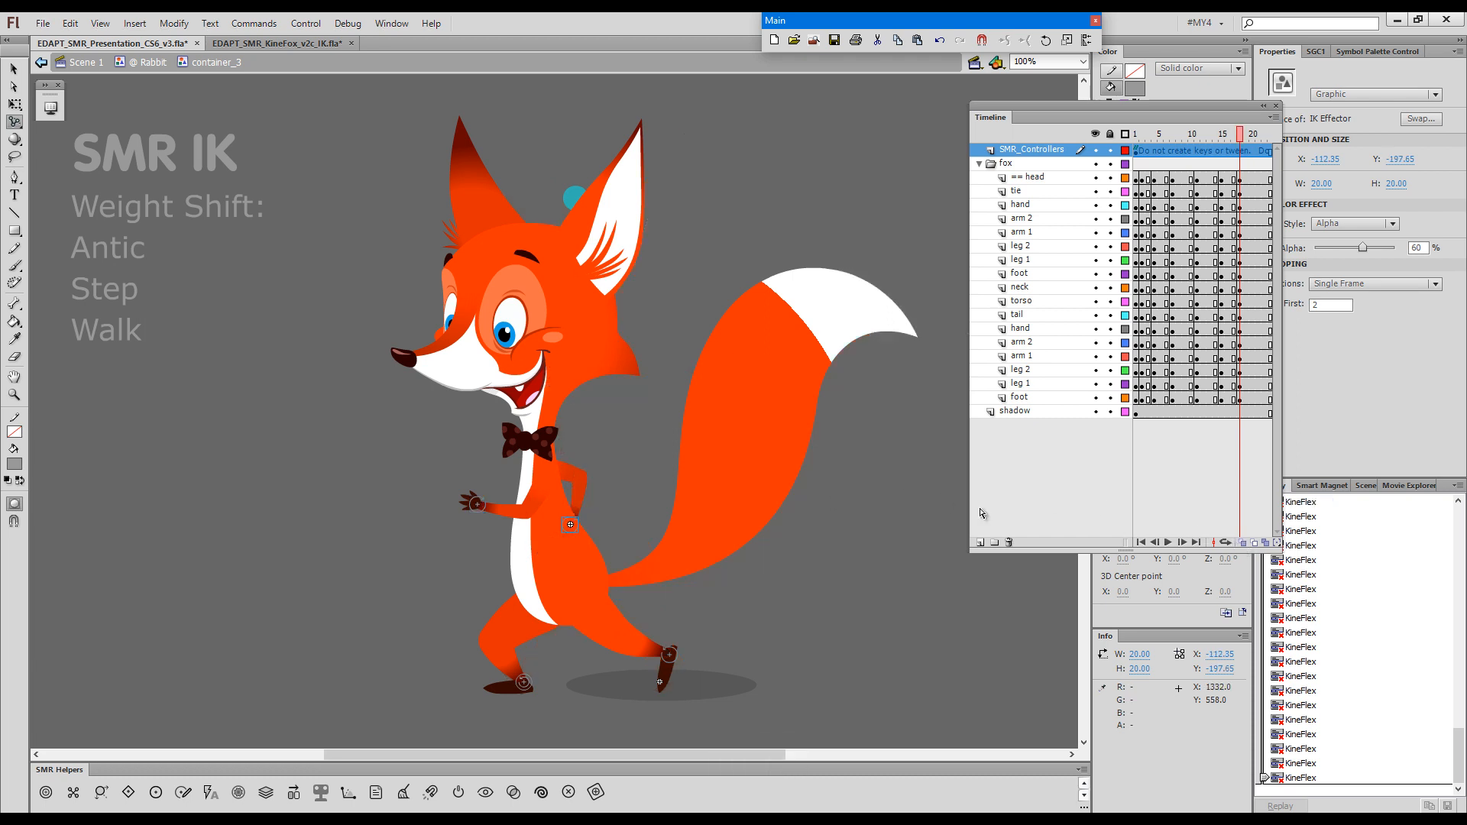
- Fine-tune the neck and head tilt on frame 18 and scrub the timeline to check the pose
drag(571, 197, 562, 198)
alt+click(562, 198)
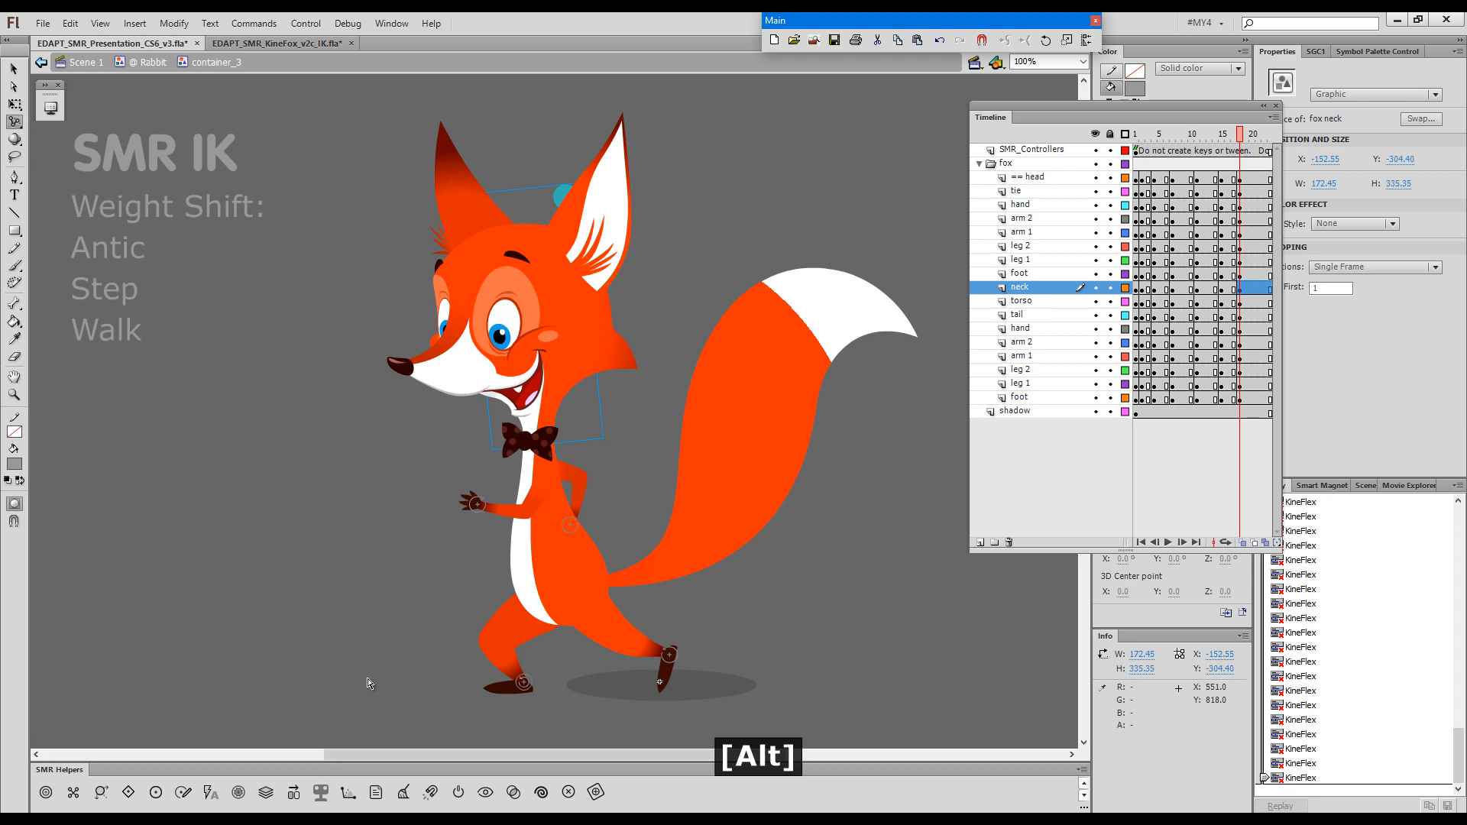
drag(559, 195, 566, 196)
drag(429, 357, 430, 355)
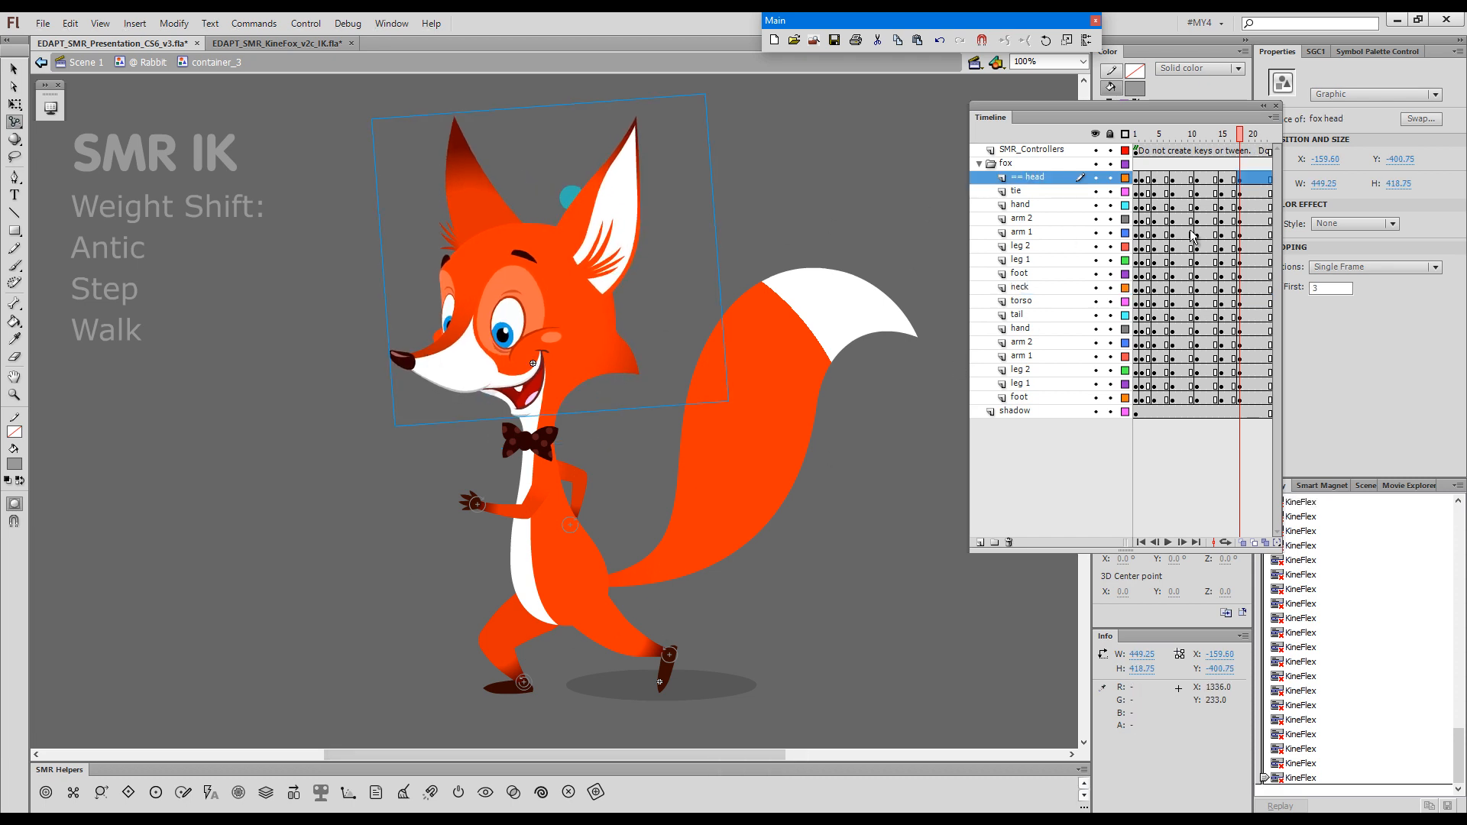
drag(1237, 138, 1236, 232)
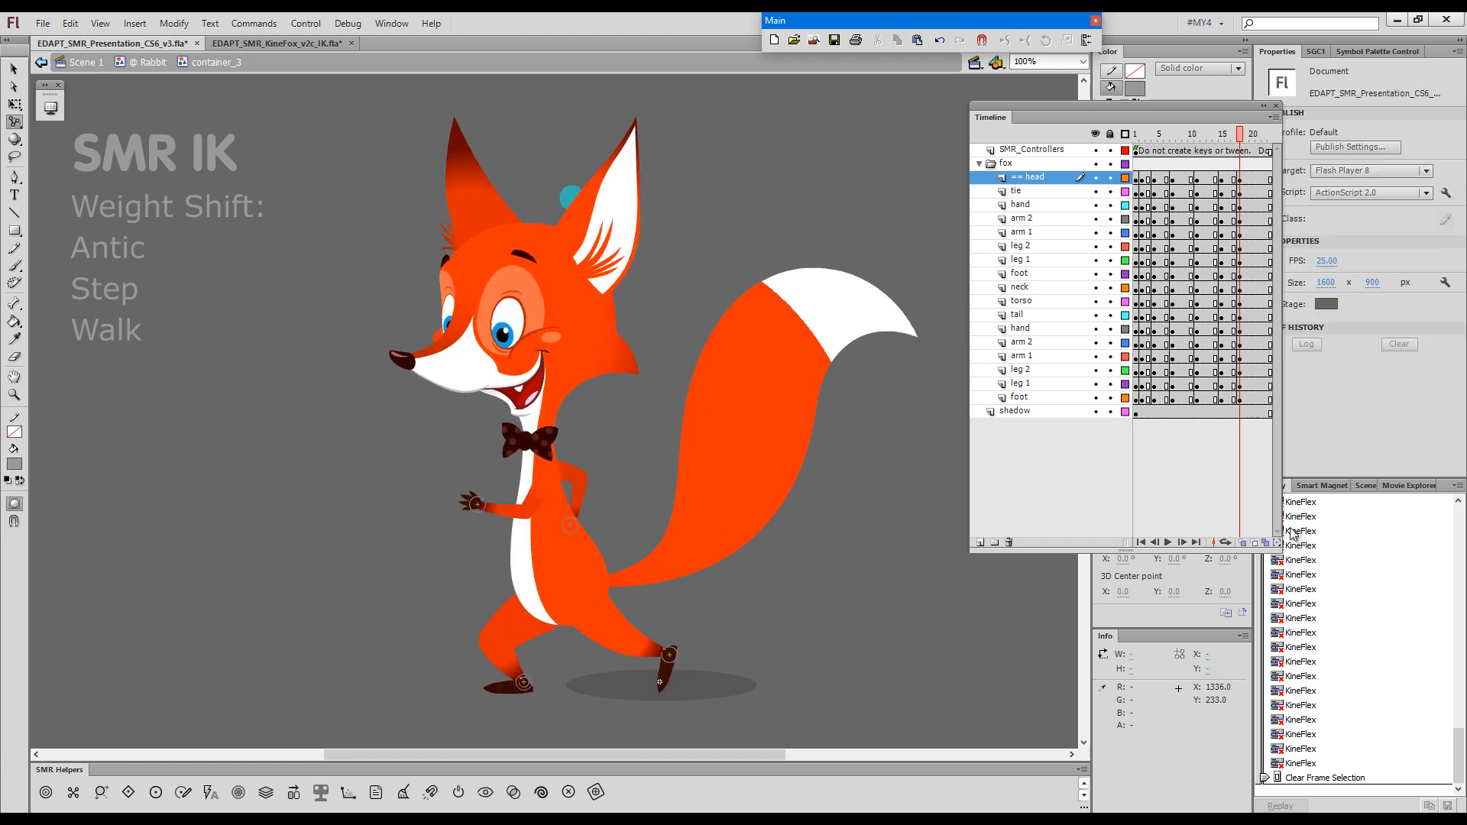
- Widen the timeline, add keyframes on all fox layers at frame 21, and move the body up and forward over the planted foot
drag(1276, 548, 1323, 544)
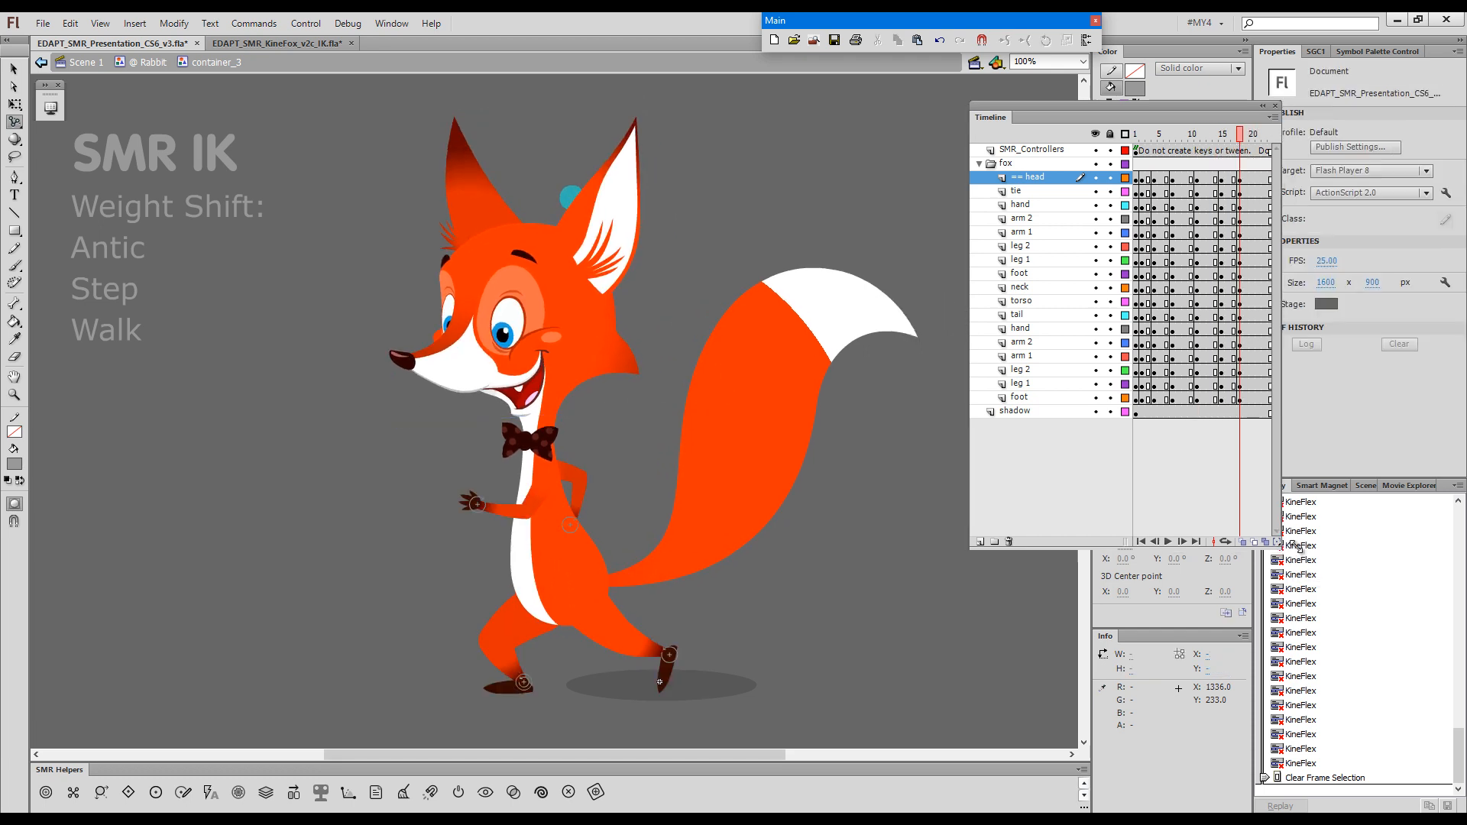
click(1263, 163)
click(1257, 165)
key(x)
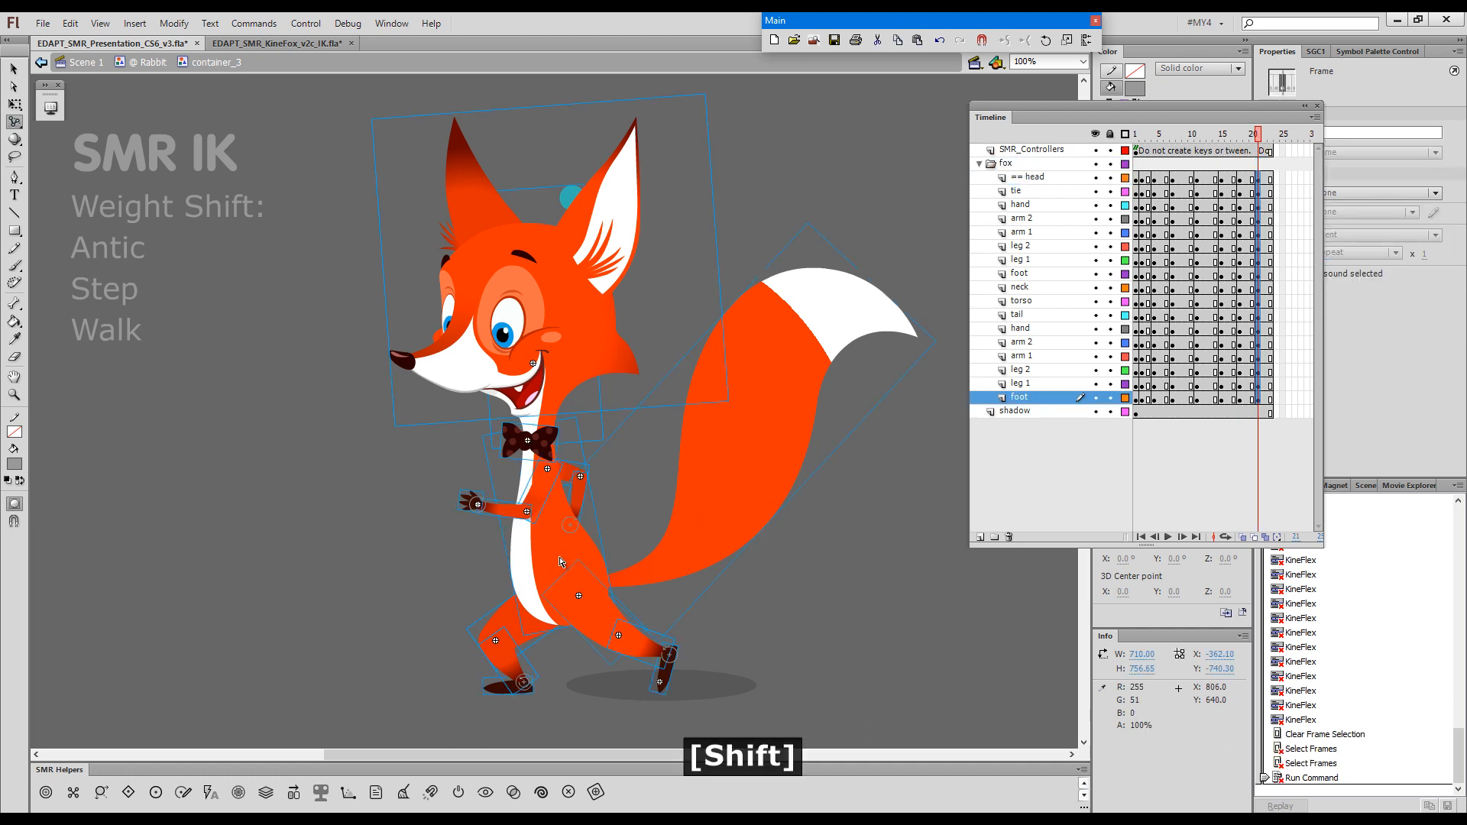
drag(564, 558, 539, 537)
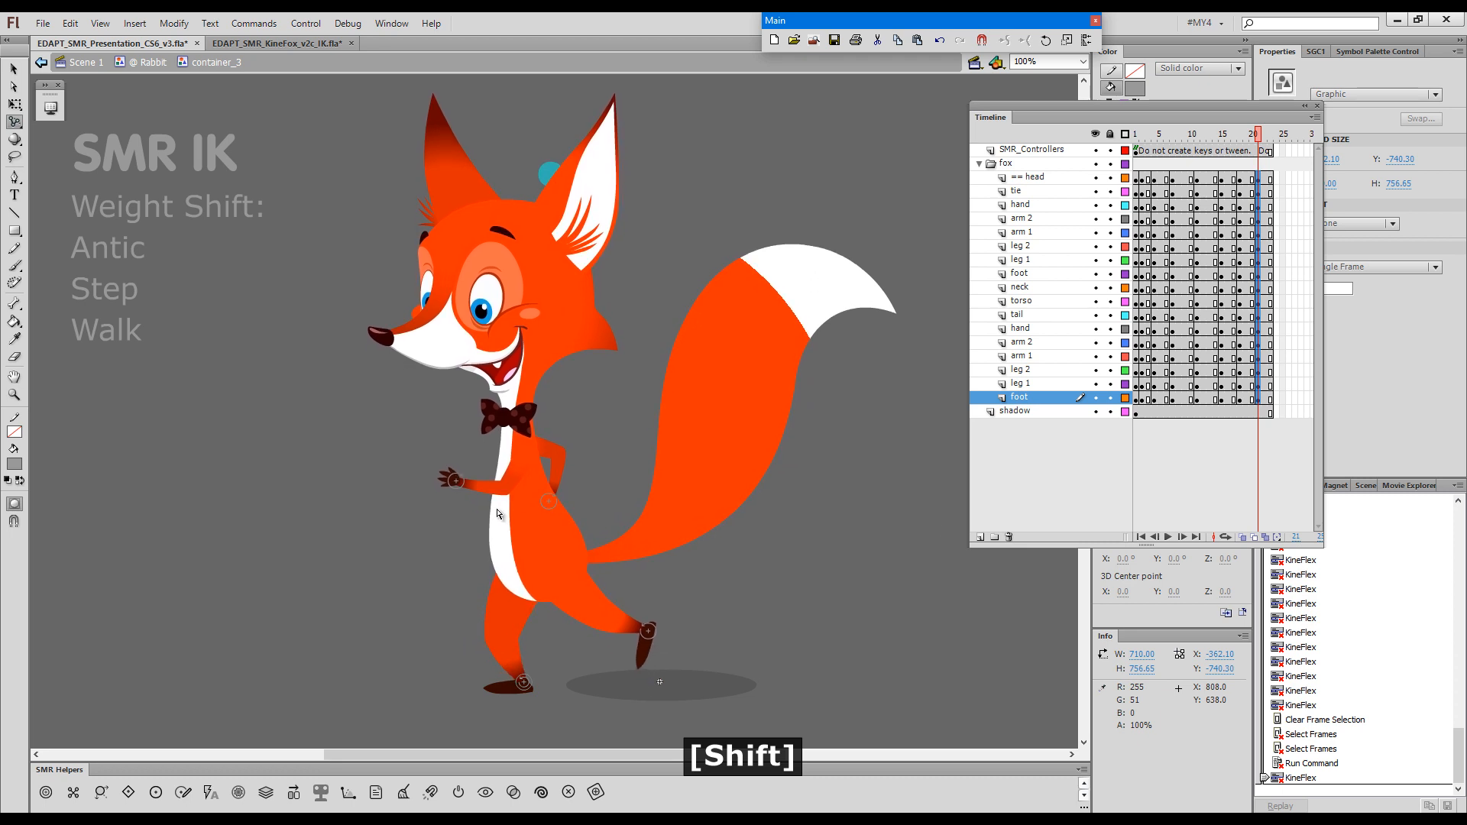
- Lower the front hand to the belly on frame 21, swing the raised rear foot forward under the body, and lean the torso forward
drag(456, 481, 494, 537)
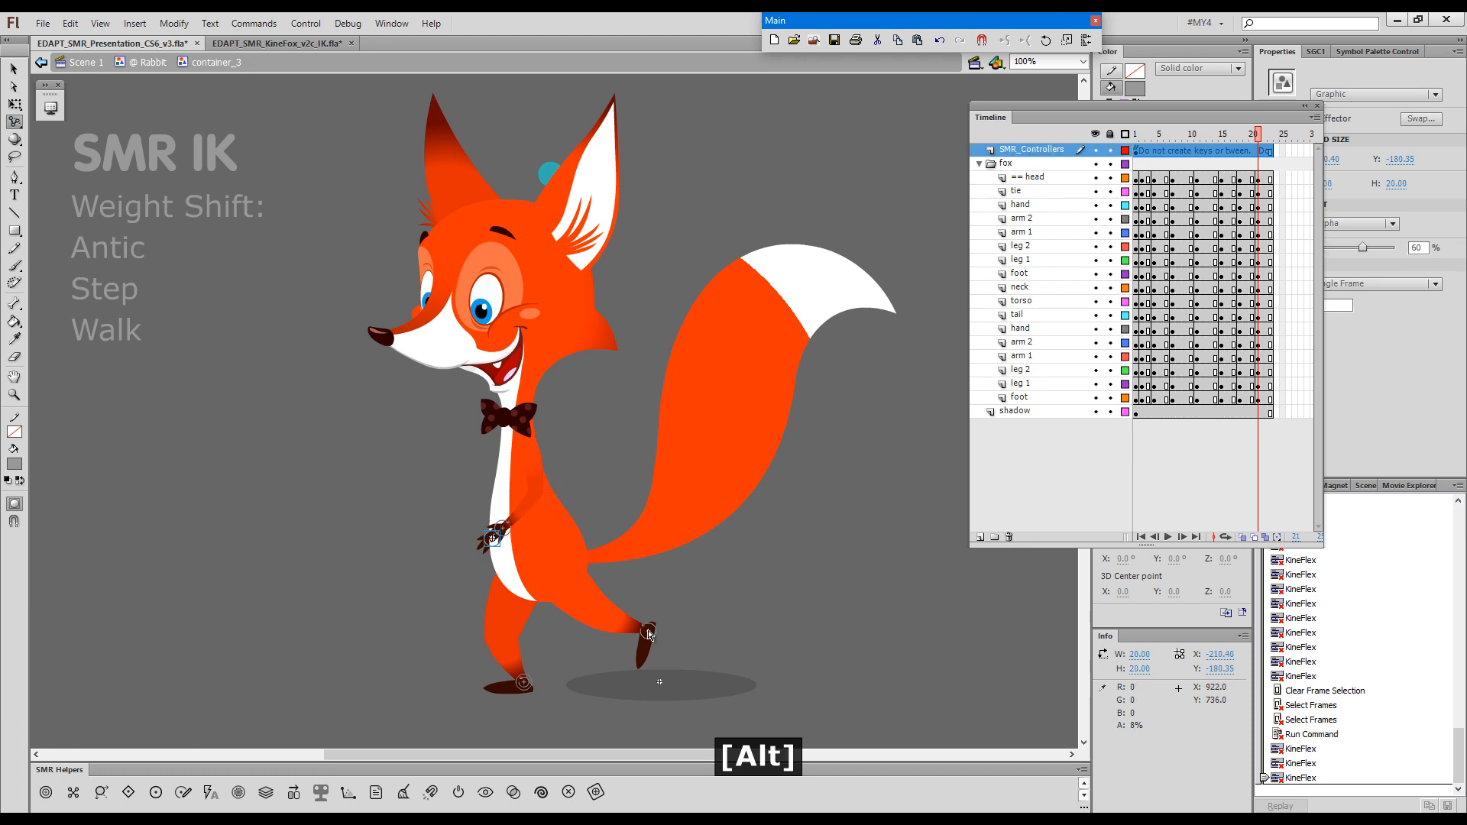
drag(652, 637, 582, 626)
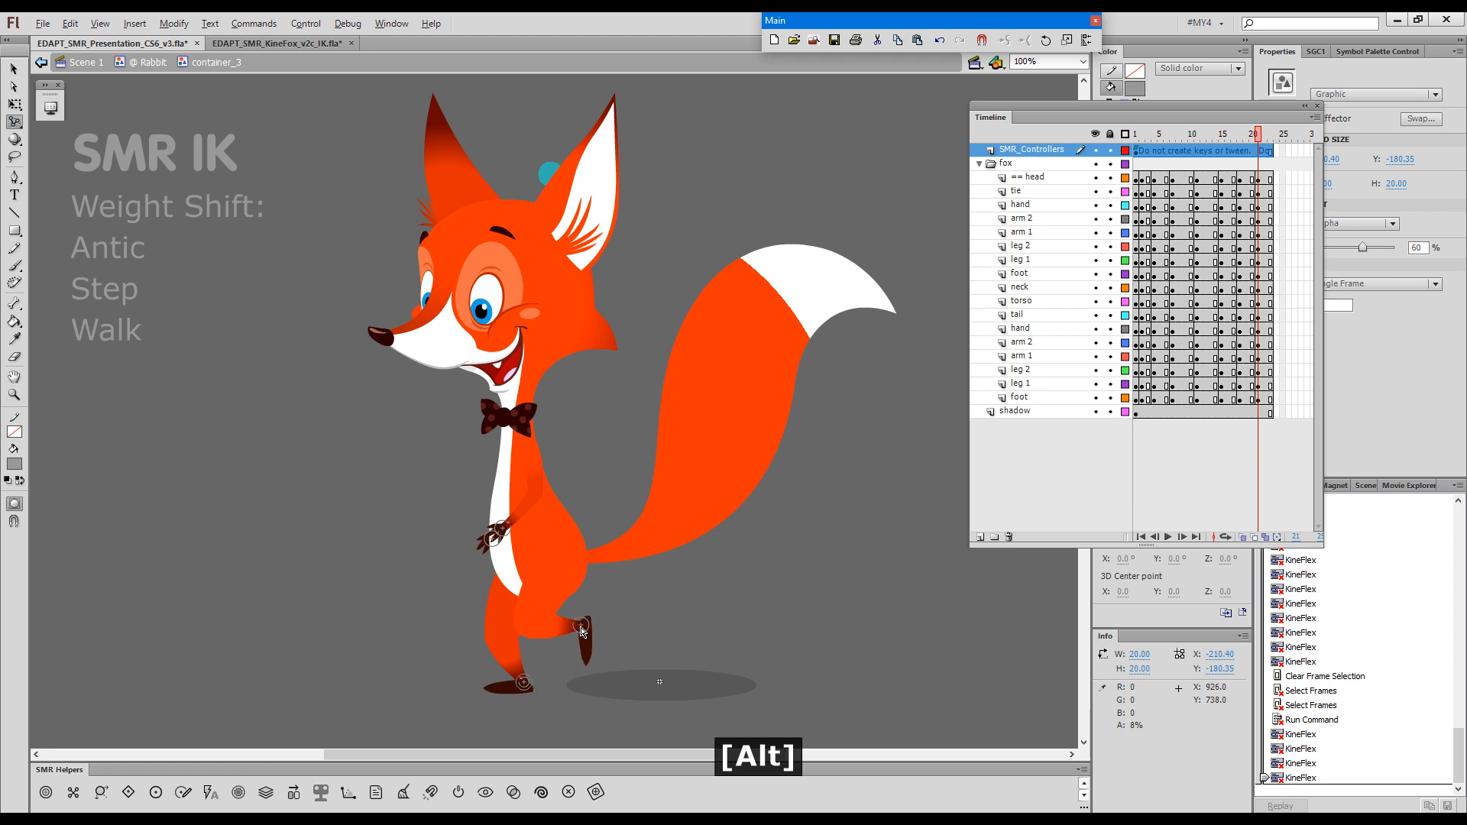
drag(523, 544, 523, 550)
drag(511, 481, 499, 484)
mouse_move(582, 653)
mouse_down()
mouse_move(569, 658)
mouse_move(594, 638)
mouse_up()
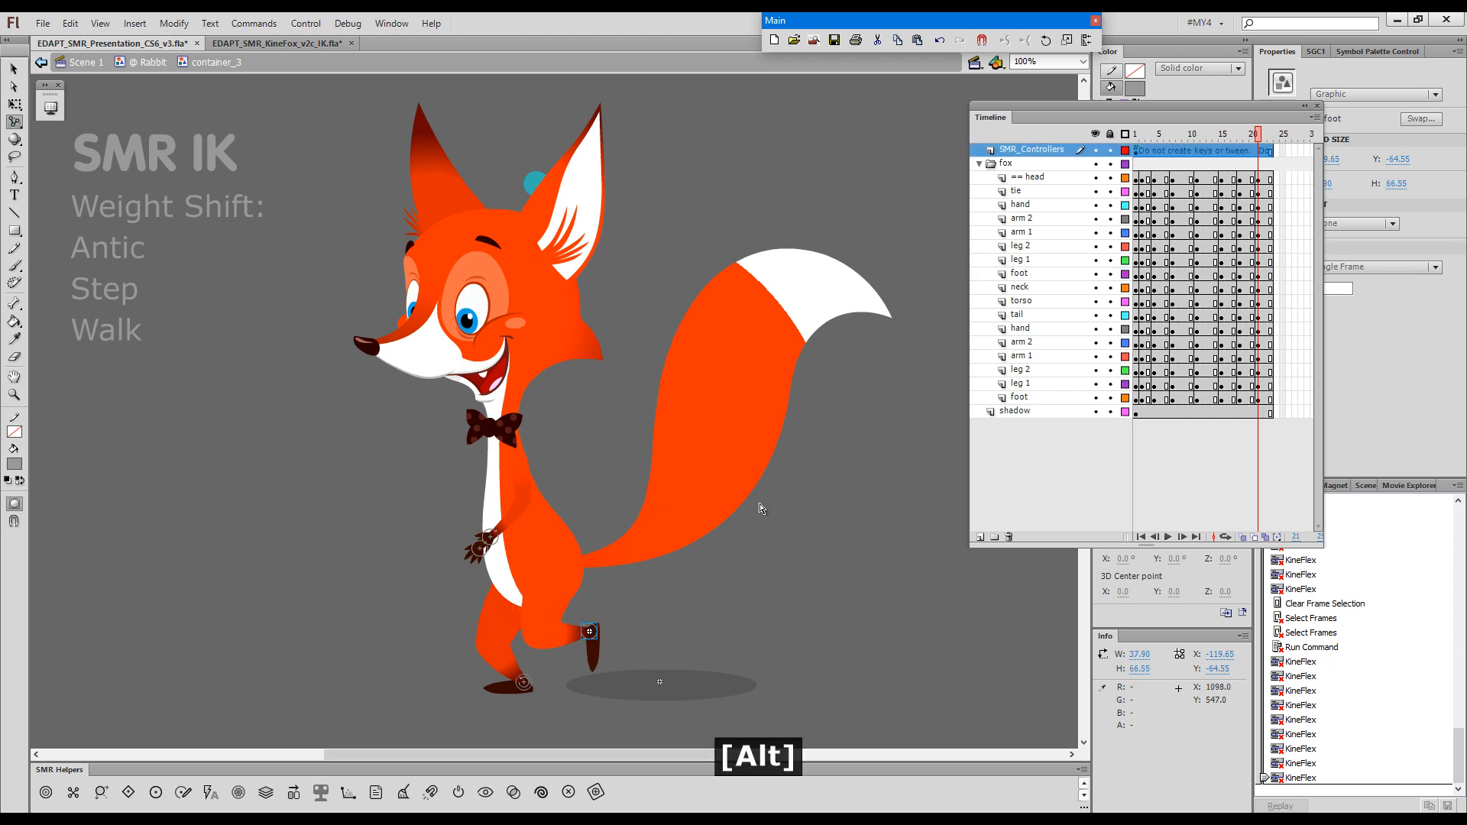
- Retime the opening pose by inserting two frames at frame 3, removing one, and moving the keyframes from frame 2 onward one frame earlier
drag(1257, 141, 1156, 196)
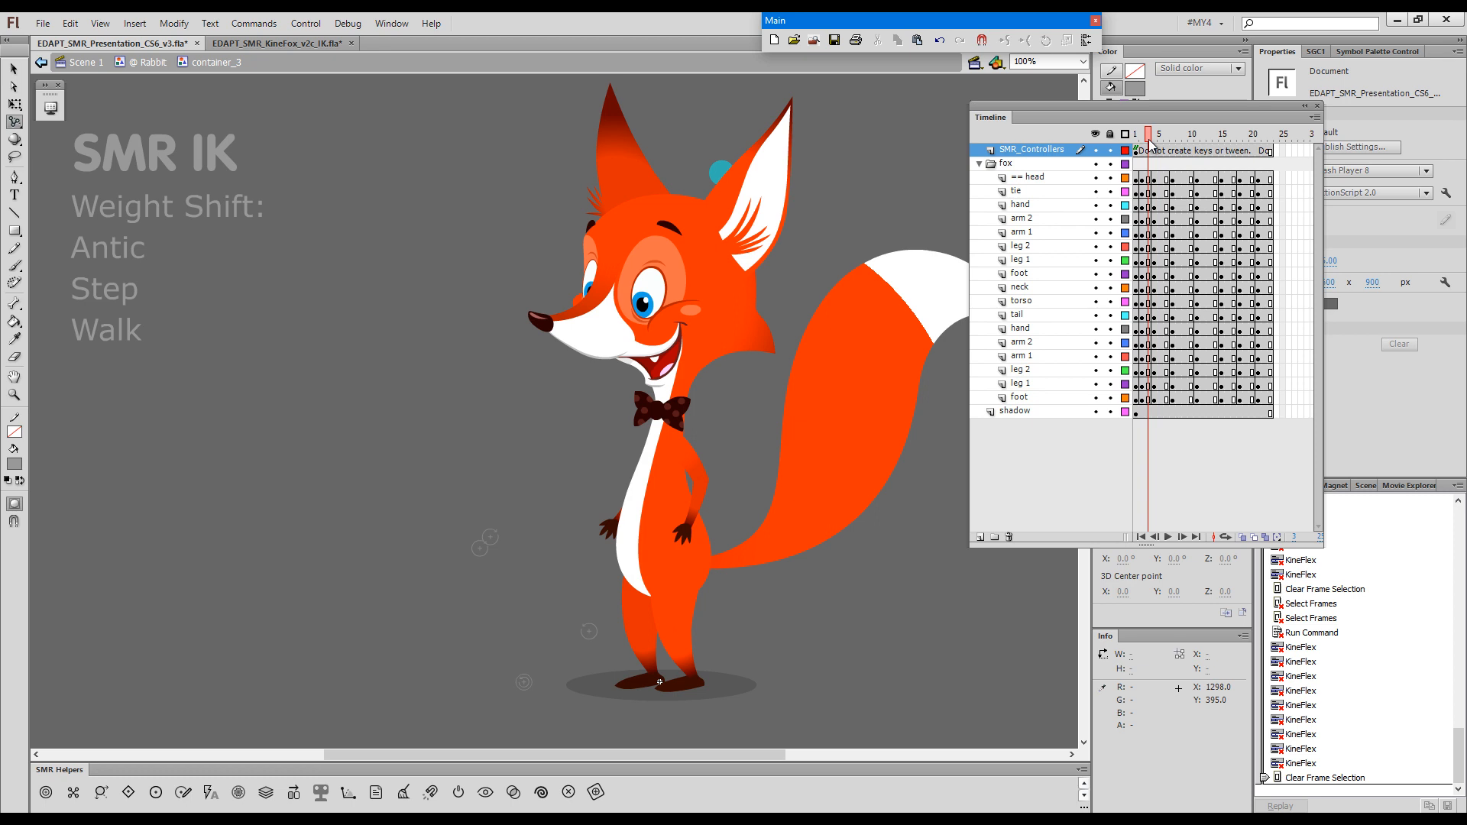
key(z)
key(z)
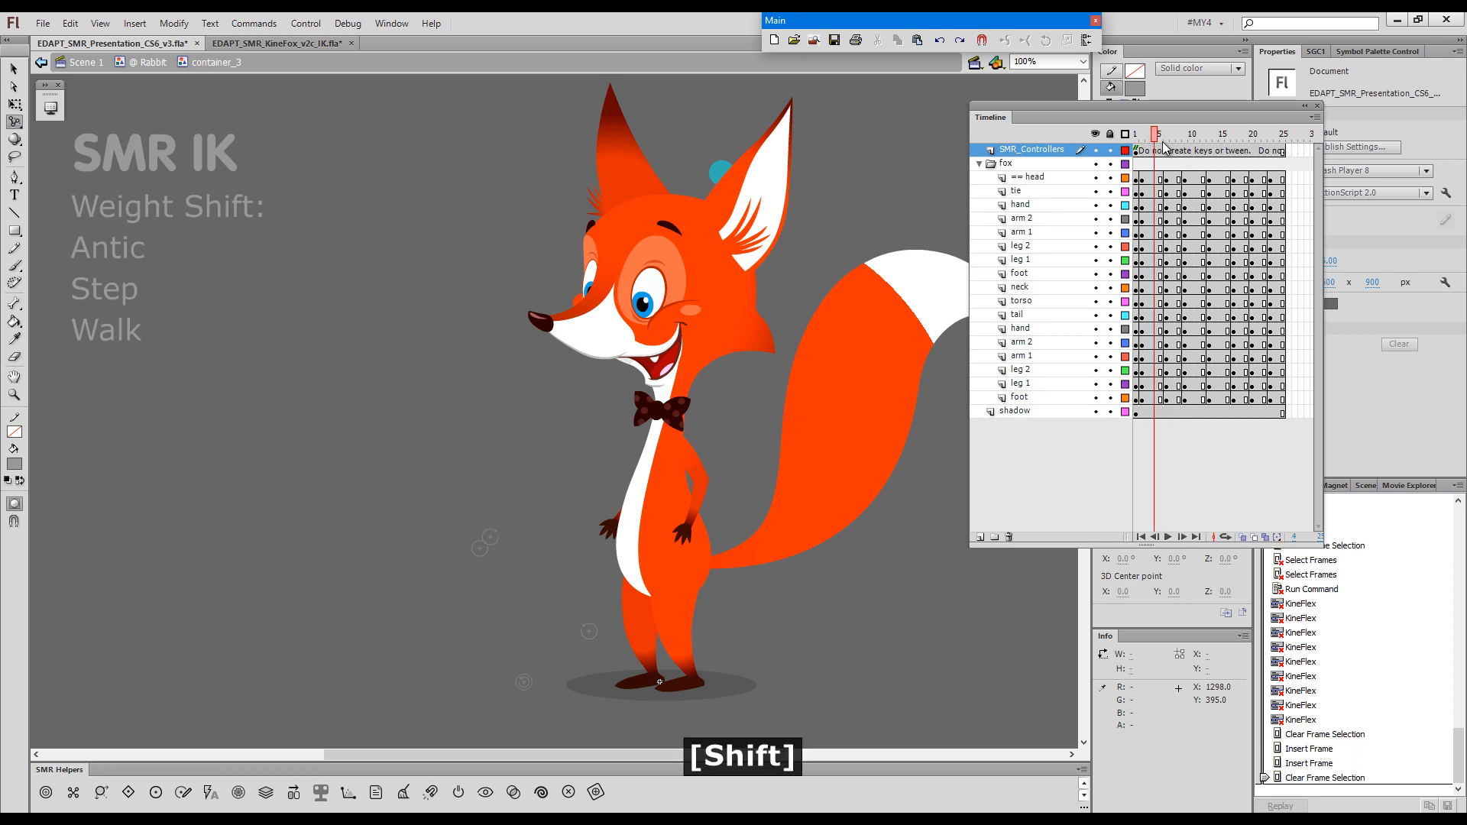
key(shift+z)
drag(1142, 179, 1264, 399)
drag(1144, 397, 1137, 405)
key(Return)
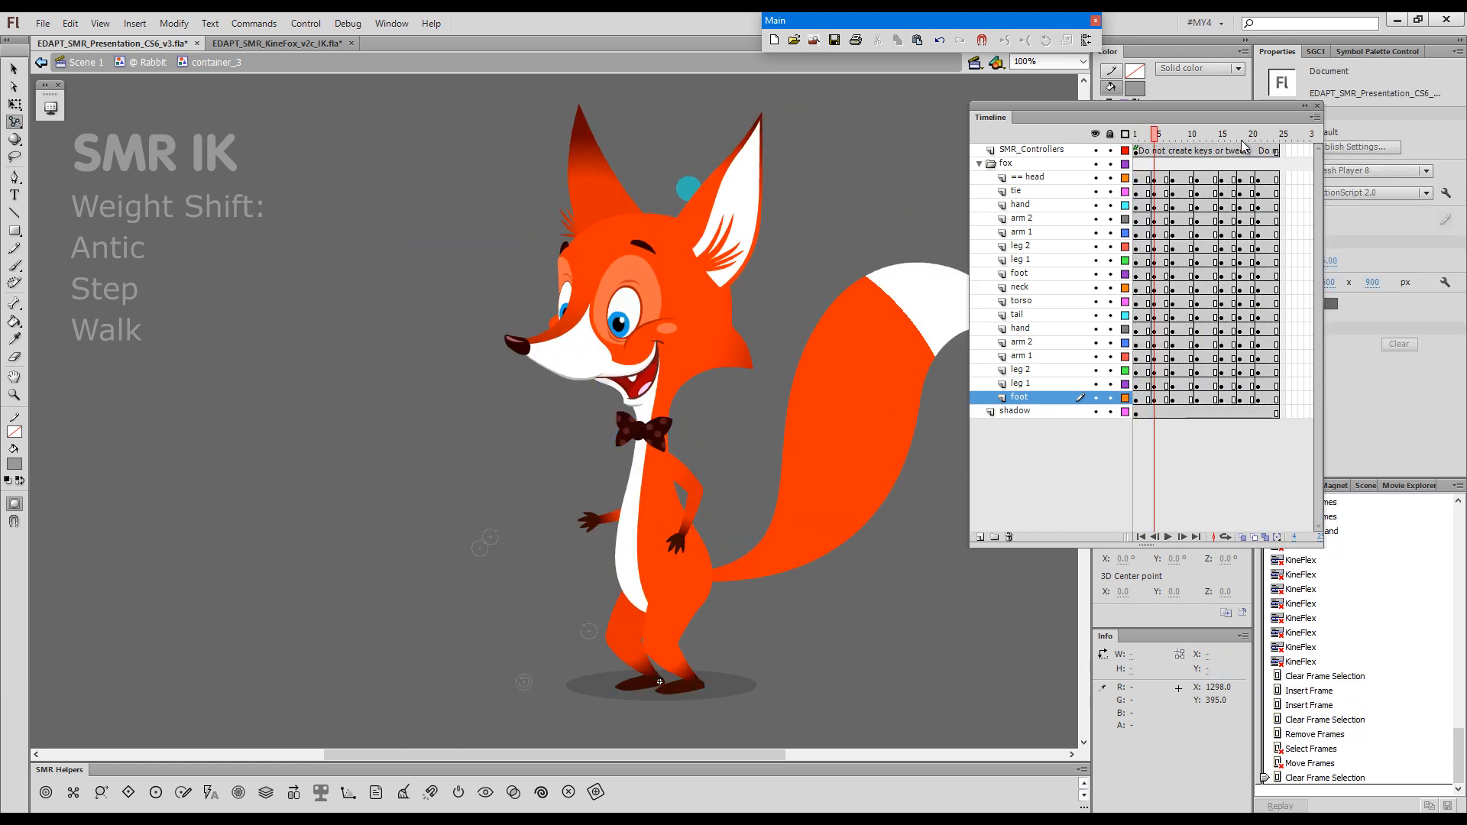
- Create classic tweens between the keyframes on all fox layers and play the animation from frame 1
drag(1142, 186, 1246, 398)
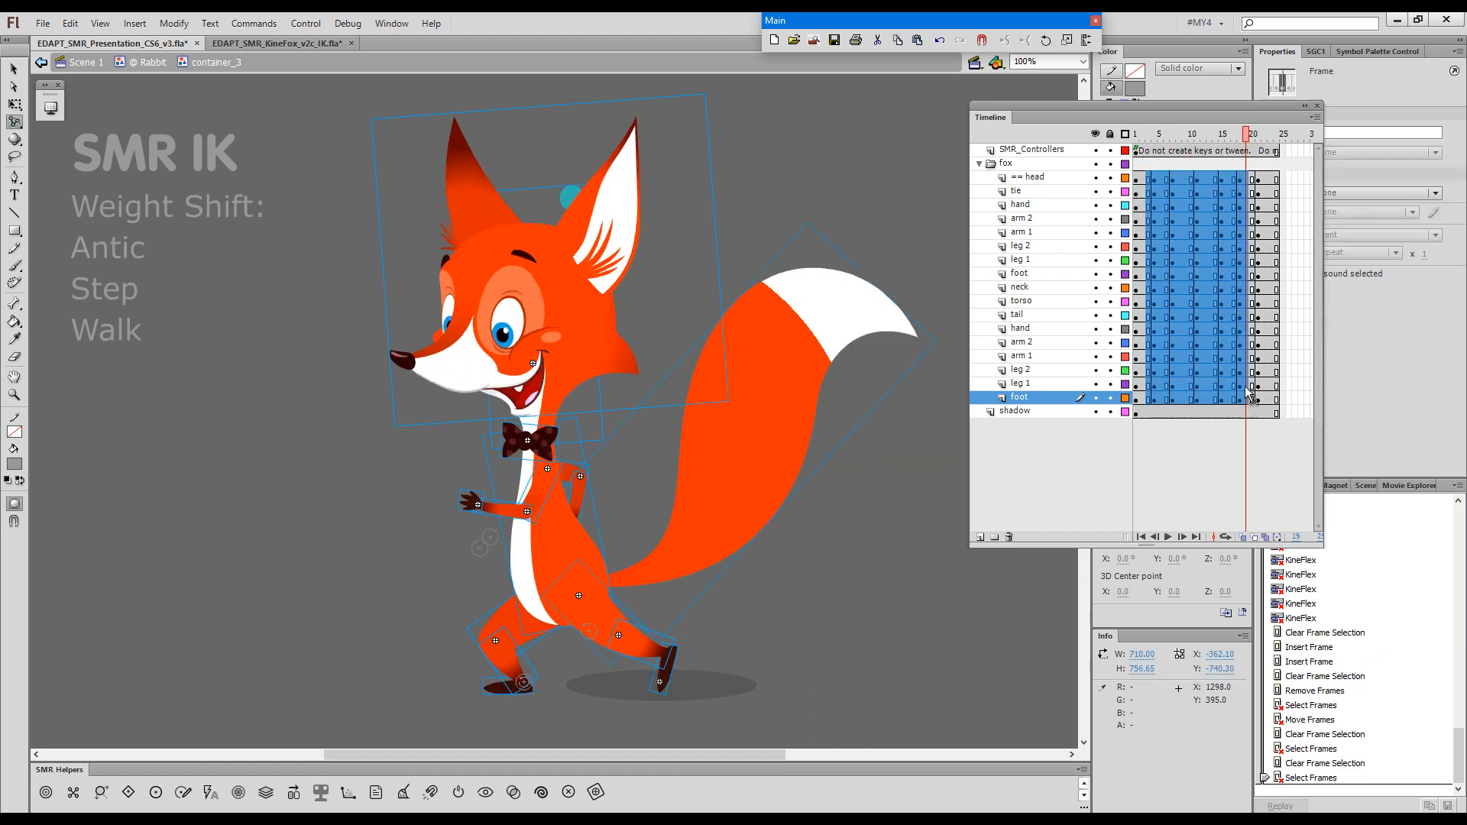
key(4)
drag(1167, 137, 1134, 139)
key(Return)
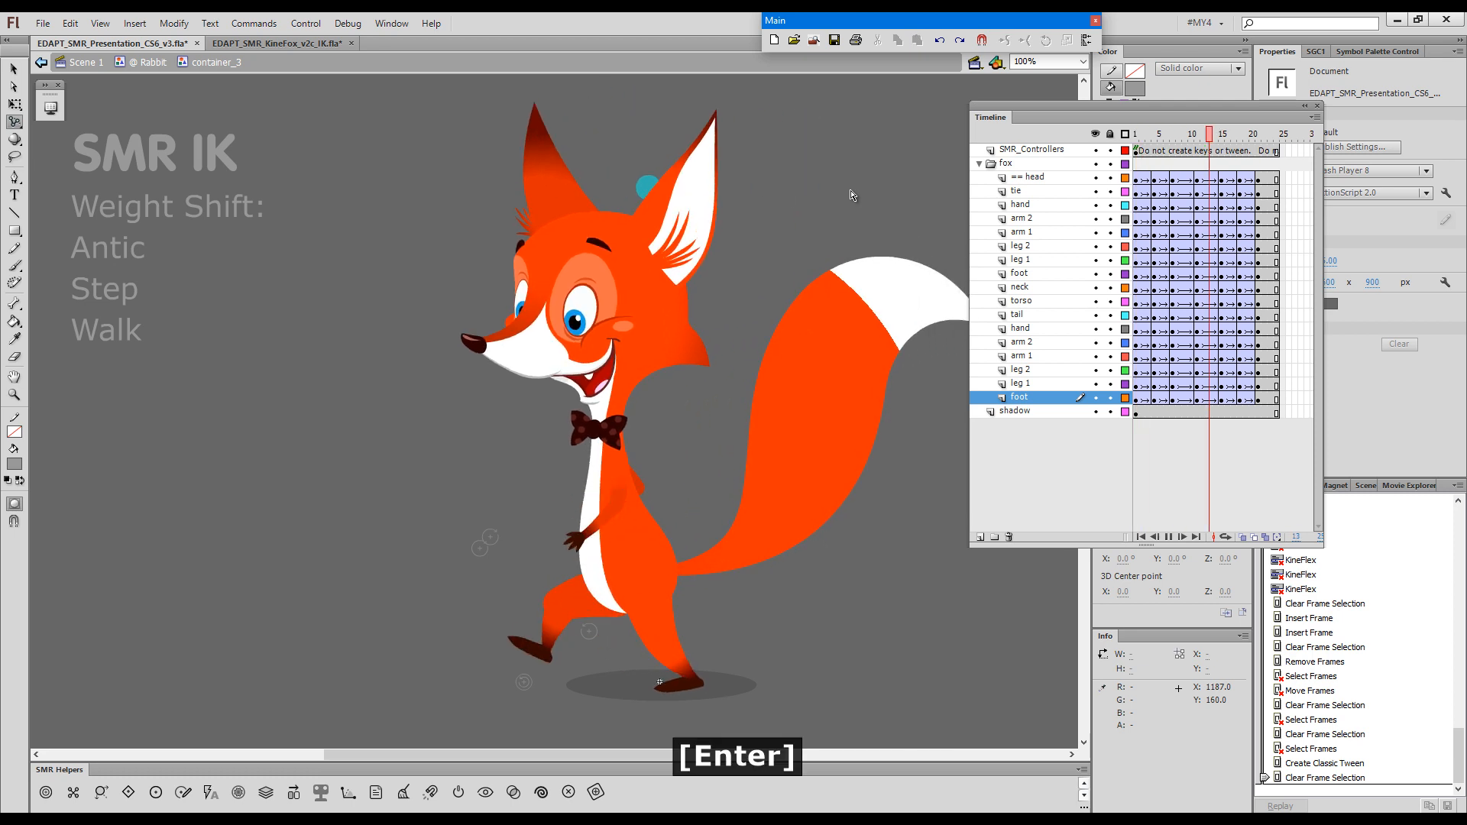
- Enable loop playback, play the fox animation, and hide the SMR_Controllers layer
click(306, 23)
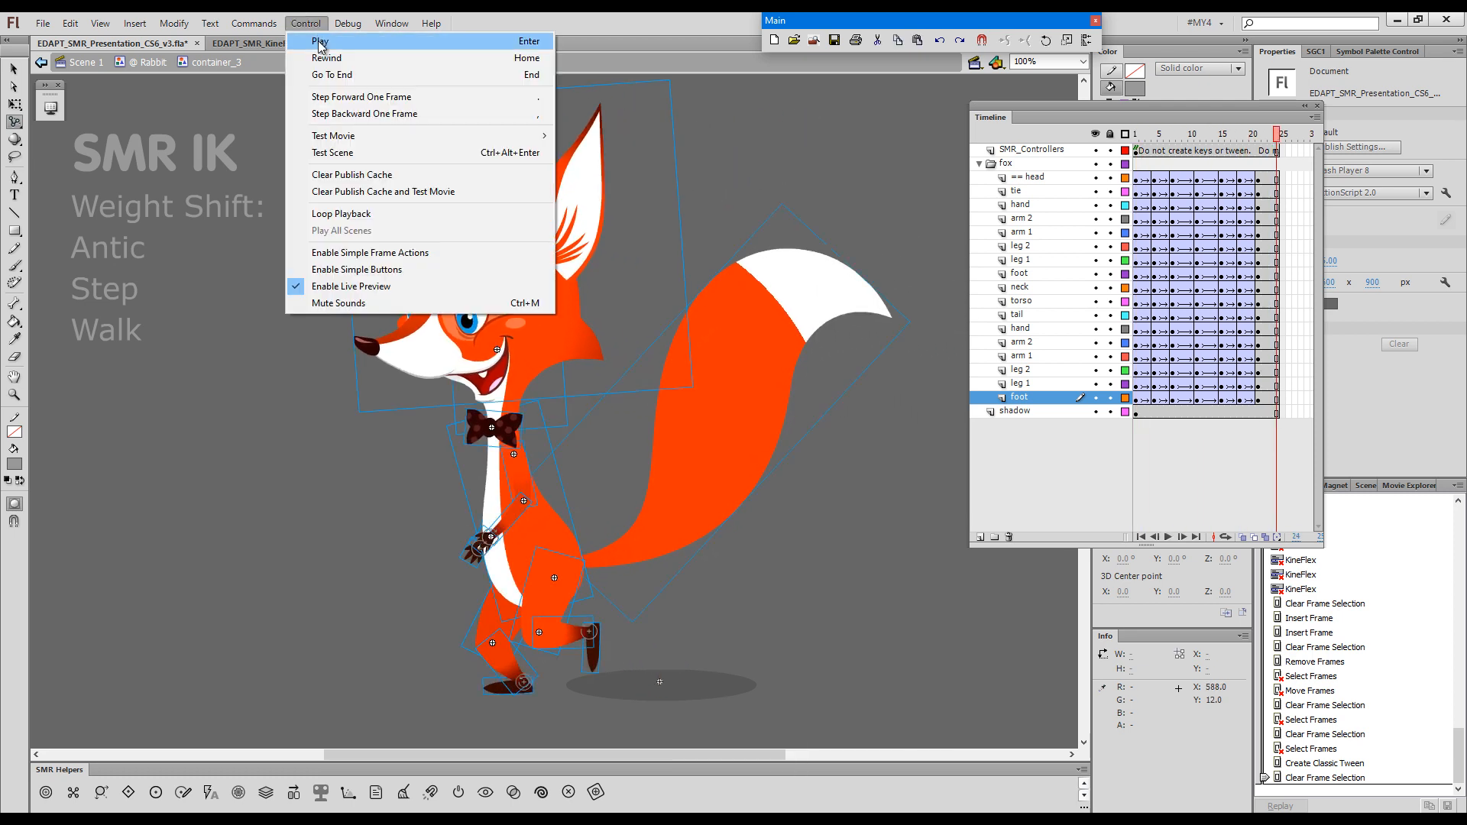
click(382, 212)
key(Return)
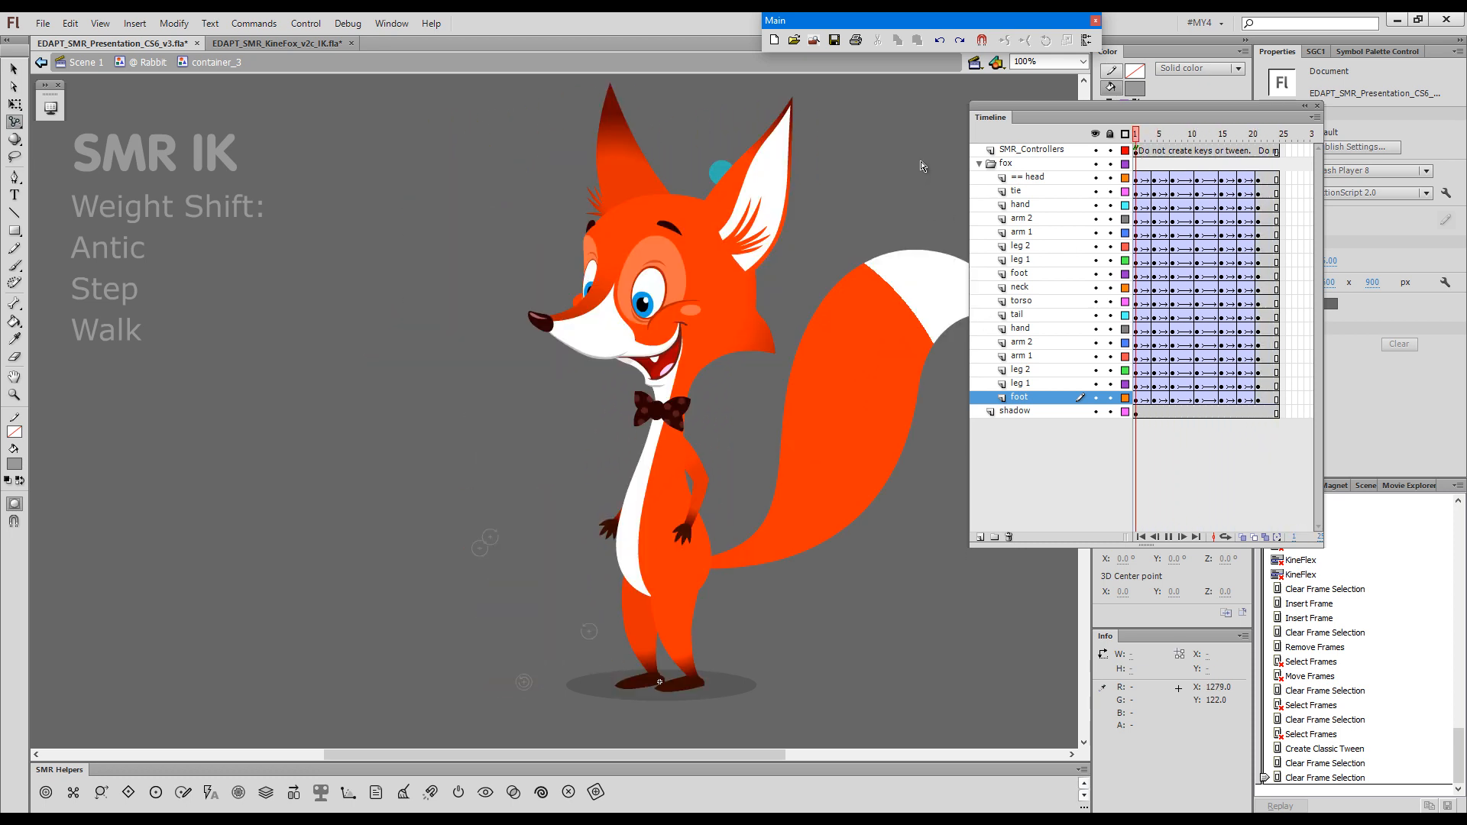
key(F1)
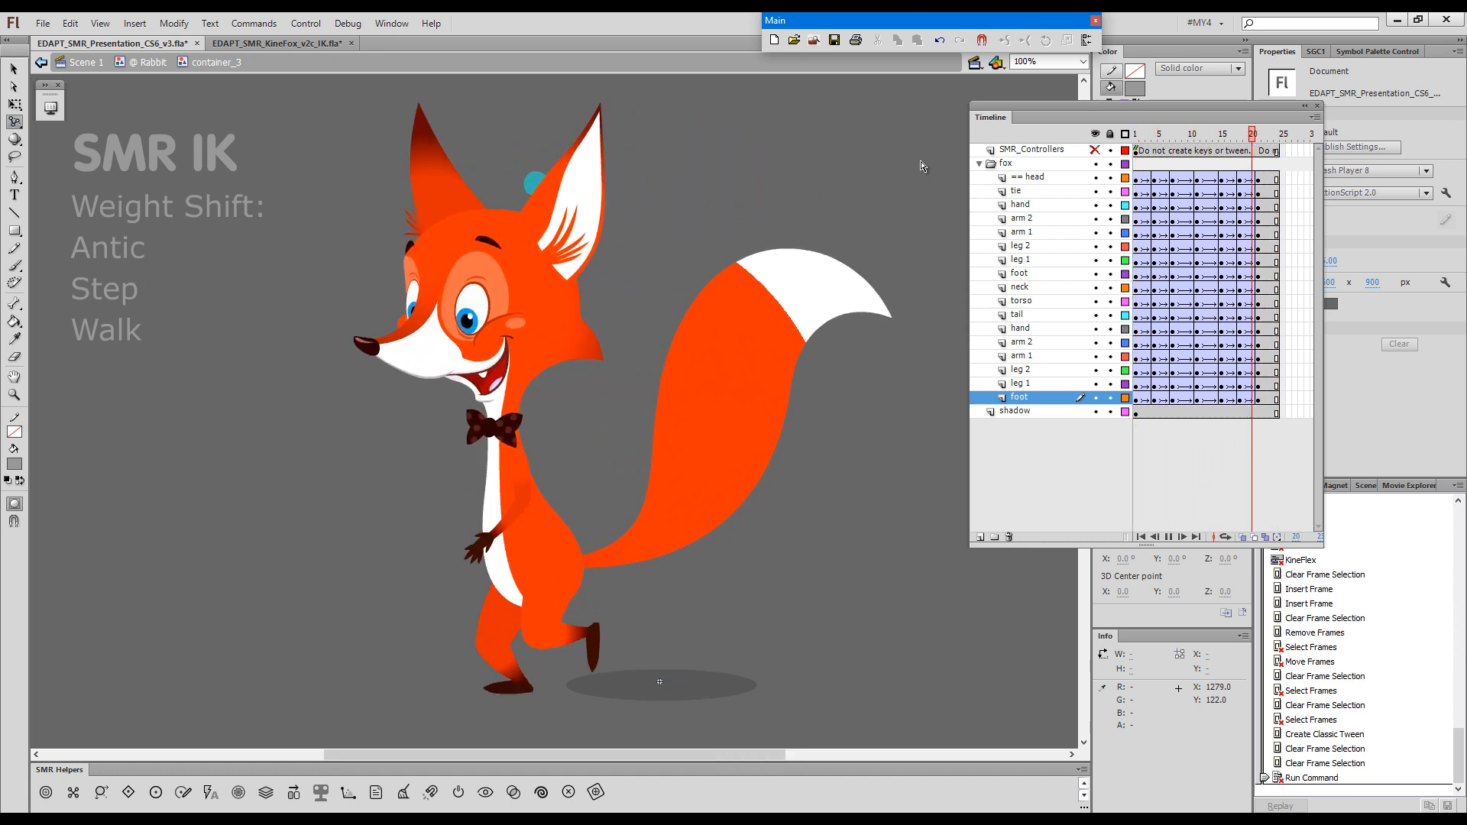
key(Return)
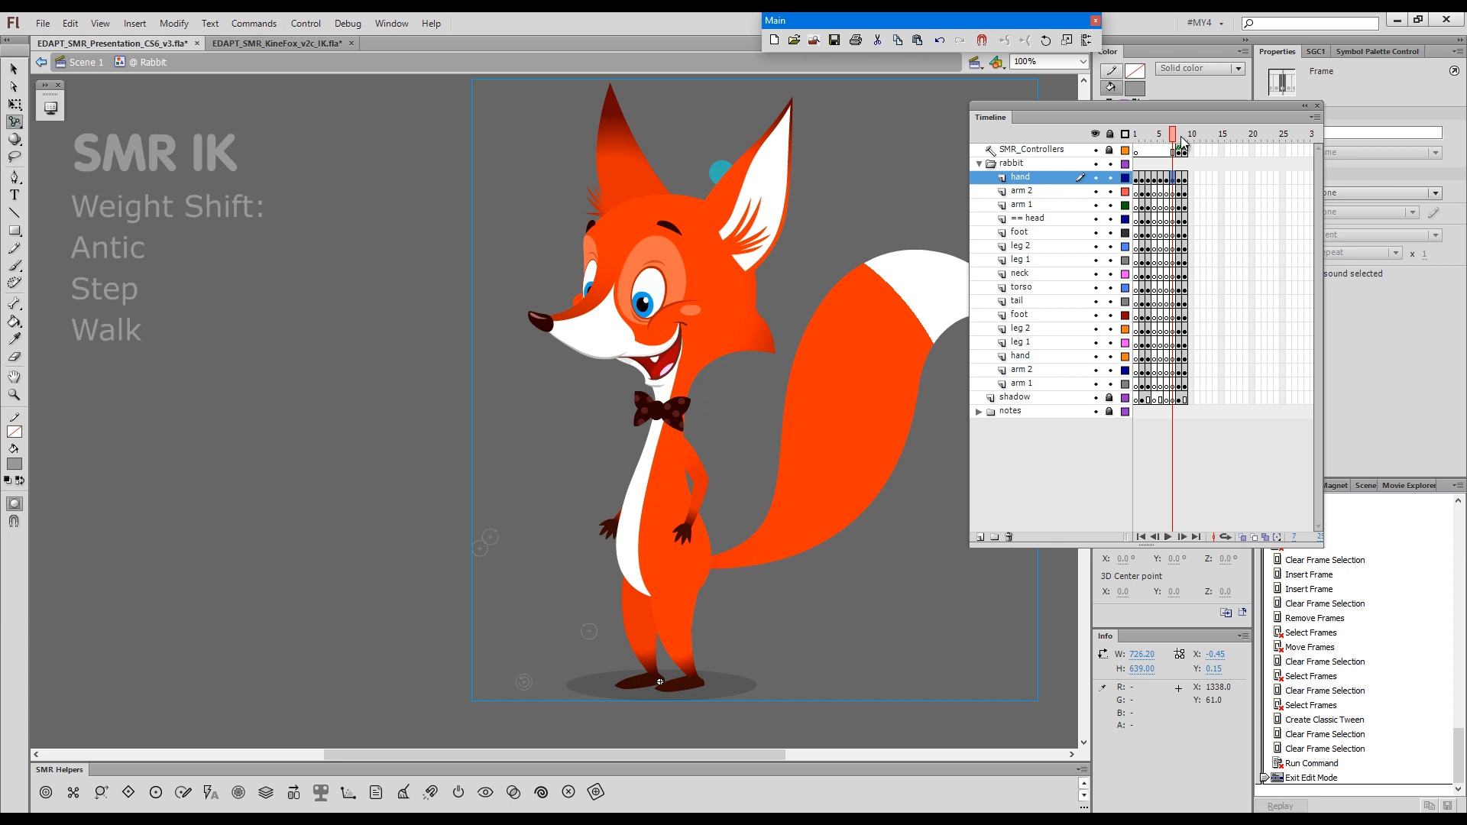
click(1179, 136)
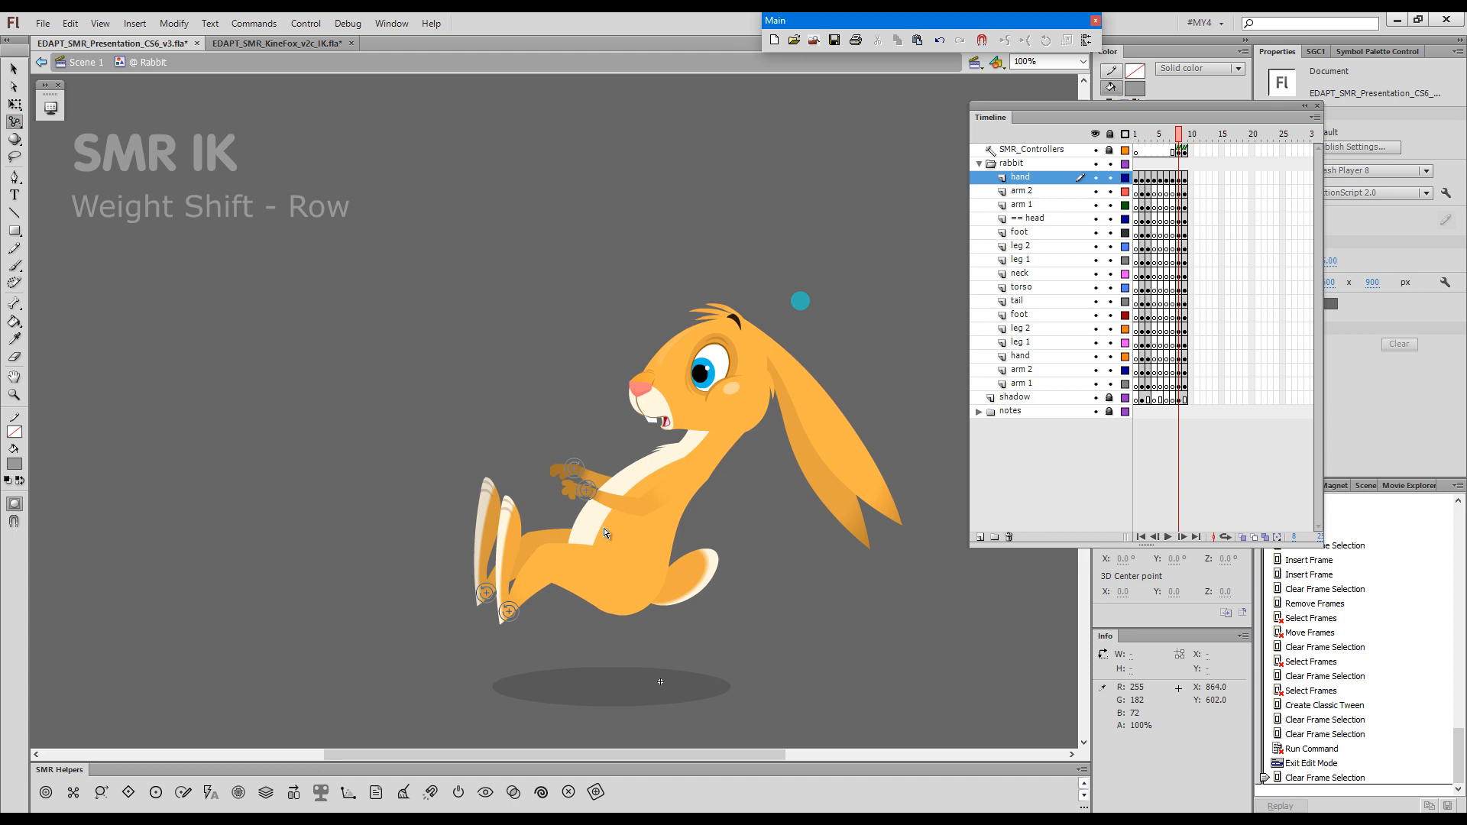
- Shift the rowing rabbit's body back and forth from the torso with KineFlex while the hands and feet follow their IK effectors
key(shift)
drag(605, 527, 621, 529)
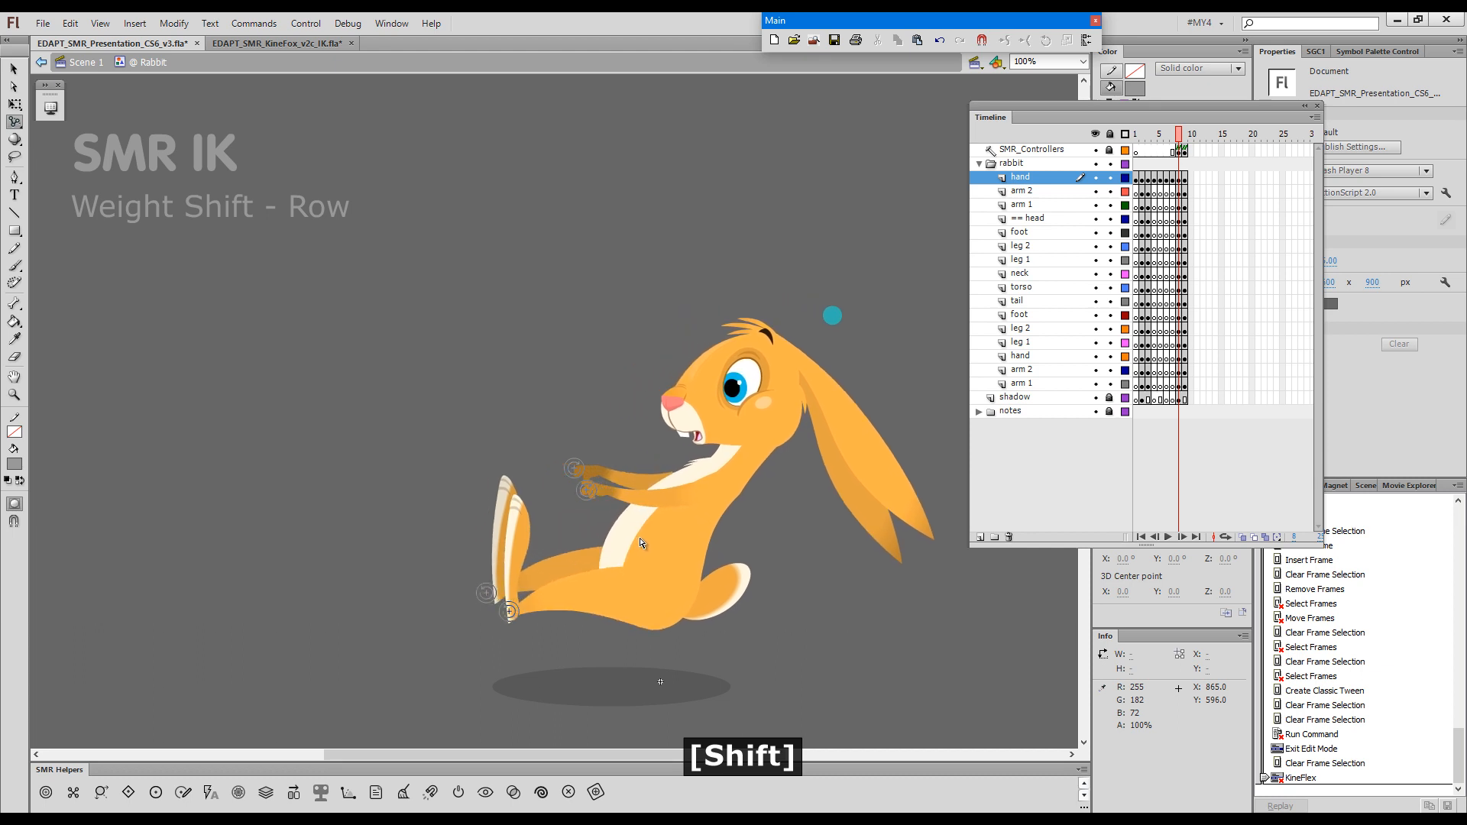
drag(616, 543, 605, 543)
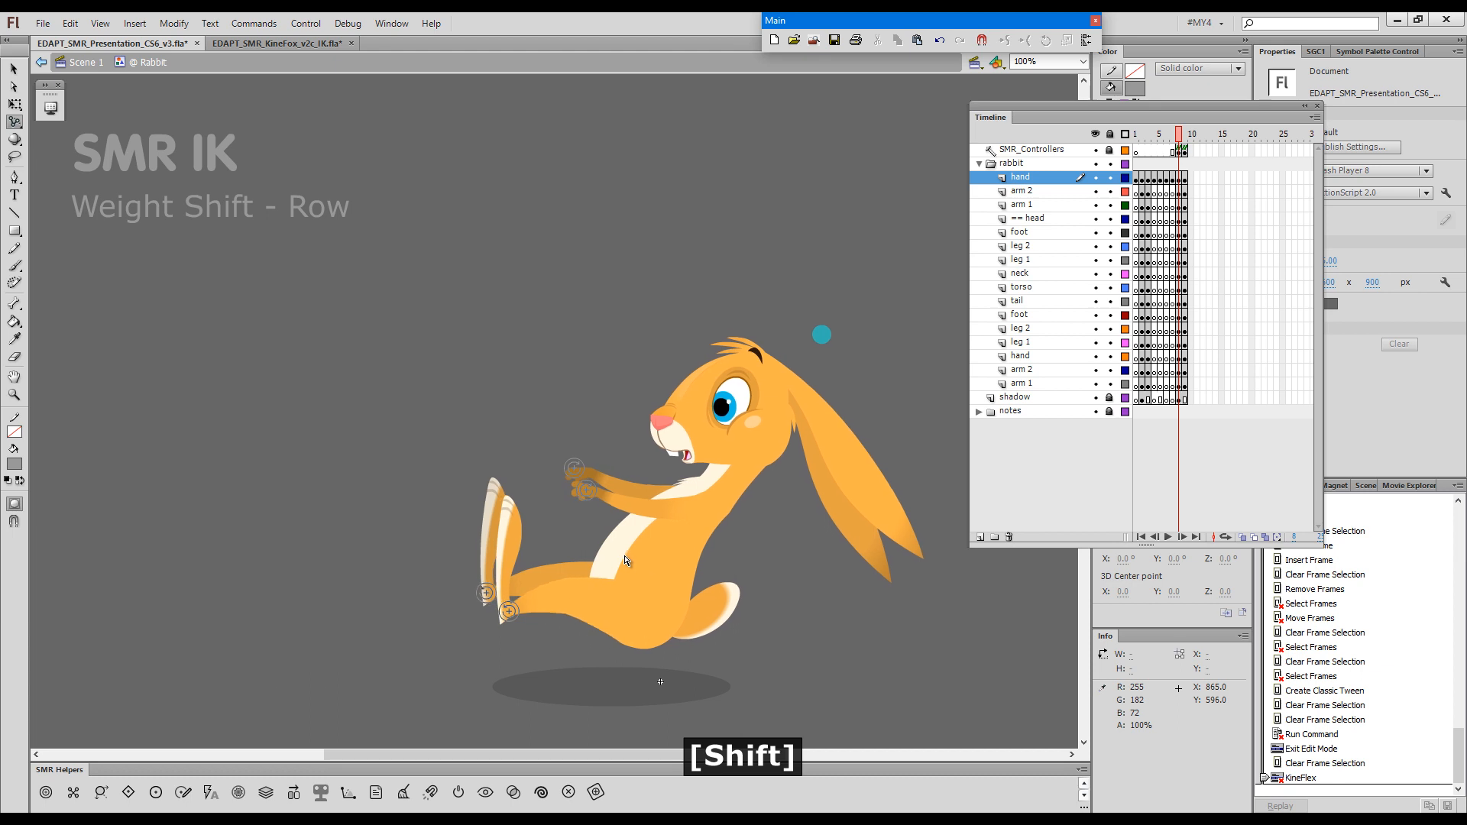
drag(625, 561, 621, 558)
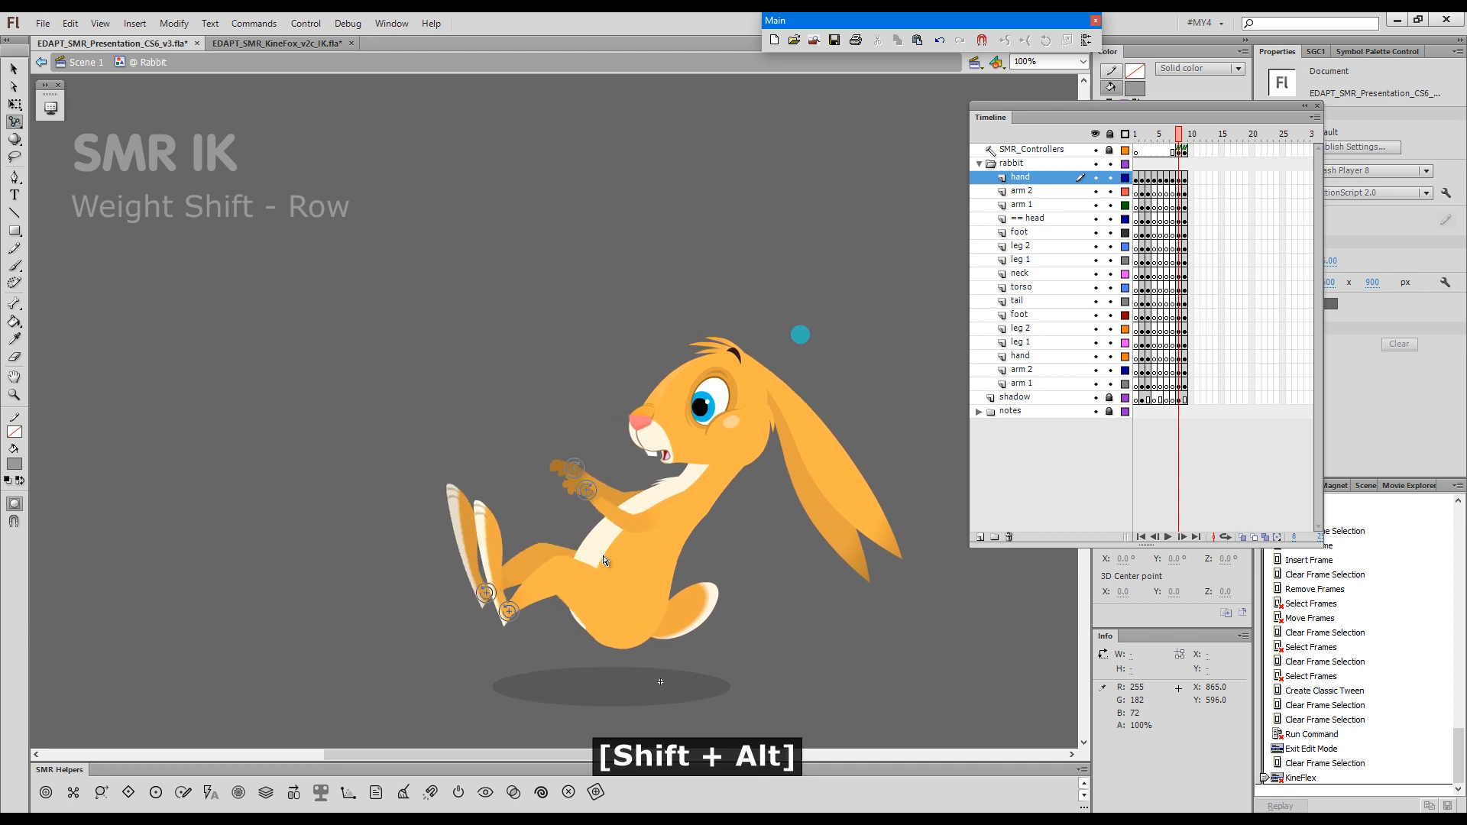
mouse_move(603, 561)
mouse_down()
mouse_move(618, 561)
mouse_move(590, 561)
mouse_move(604, 563)
mouse_up()
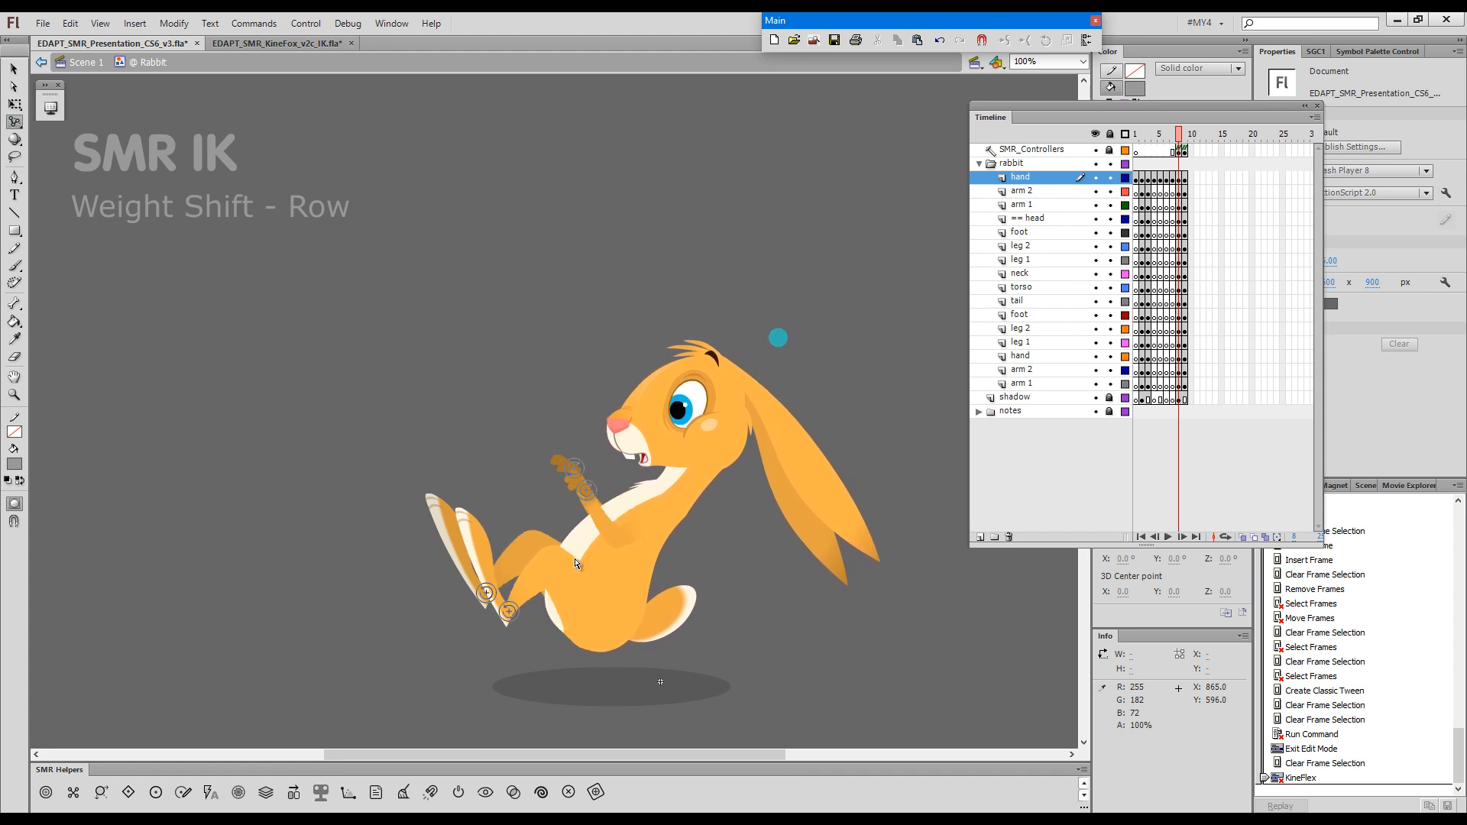
drag(584, 564, 628, 554)
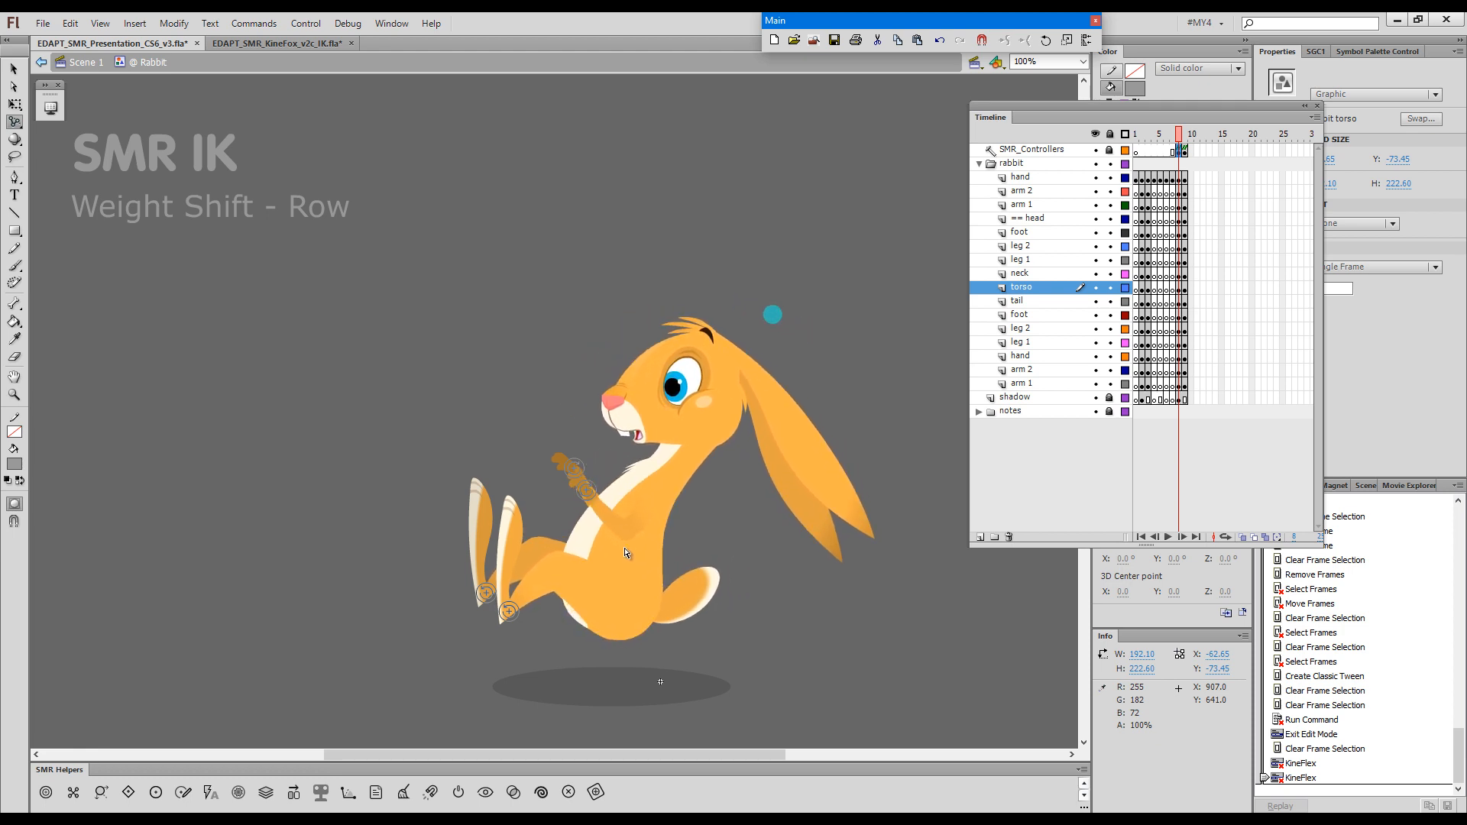
mouse_move(640, 562)
mouse_down()
mouse_move(613, 548)
mouse_move(636, 558)
mouse_up()
- Advance to frame 9 and rock the pushing rabbit's torso back and forth with KineFlex, ending with the body leaning towards its hands
key(.)
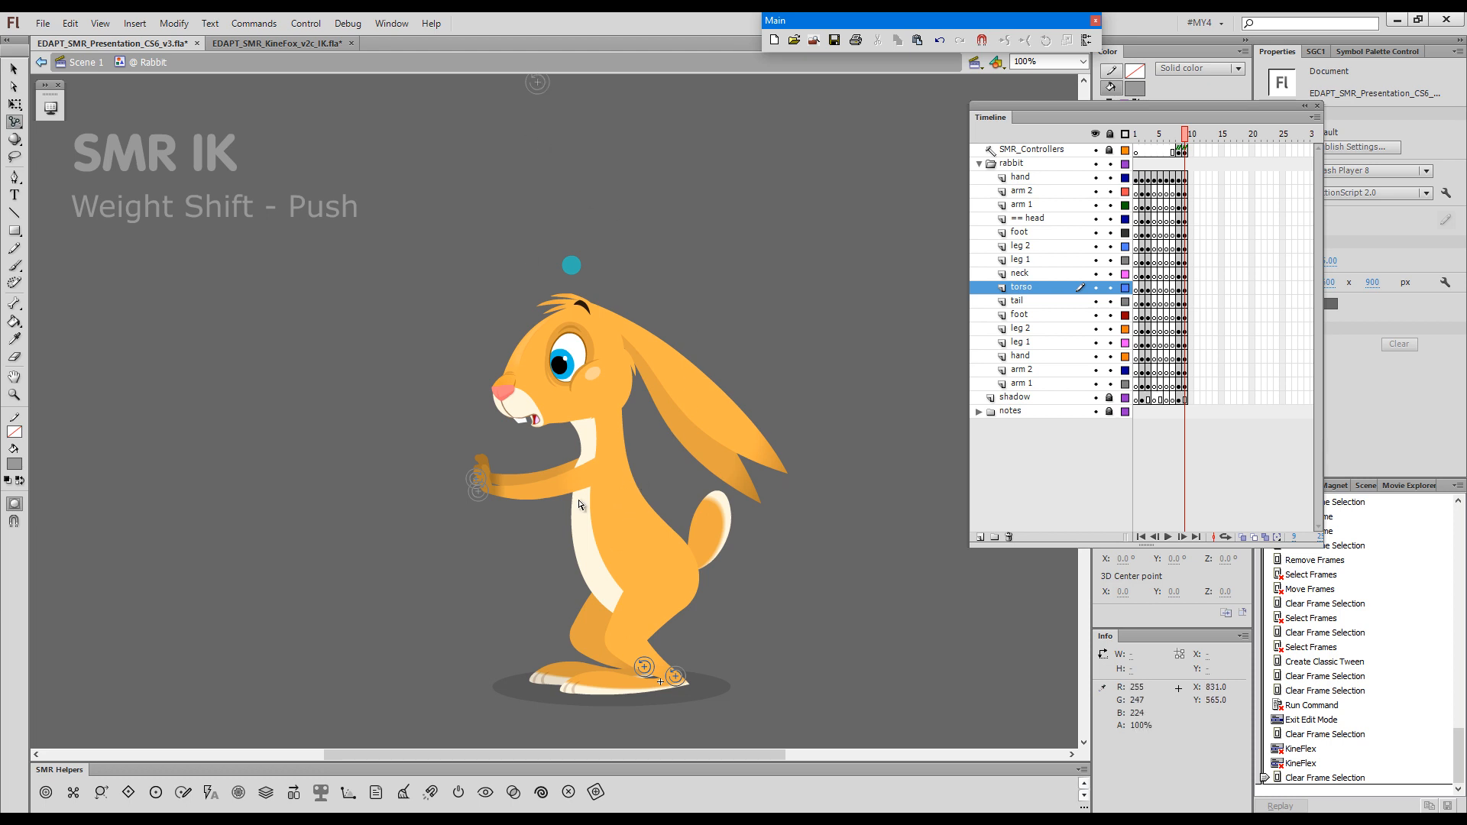
mouse_move(604, 532)
mouse_down()
mouse_move(618, 529)
mouse_move(577, 536)
mouse_up()
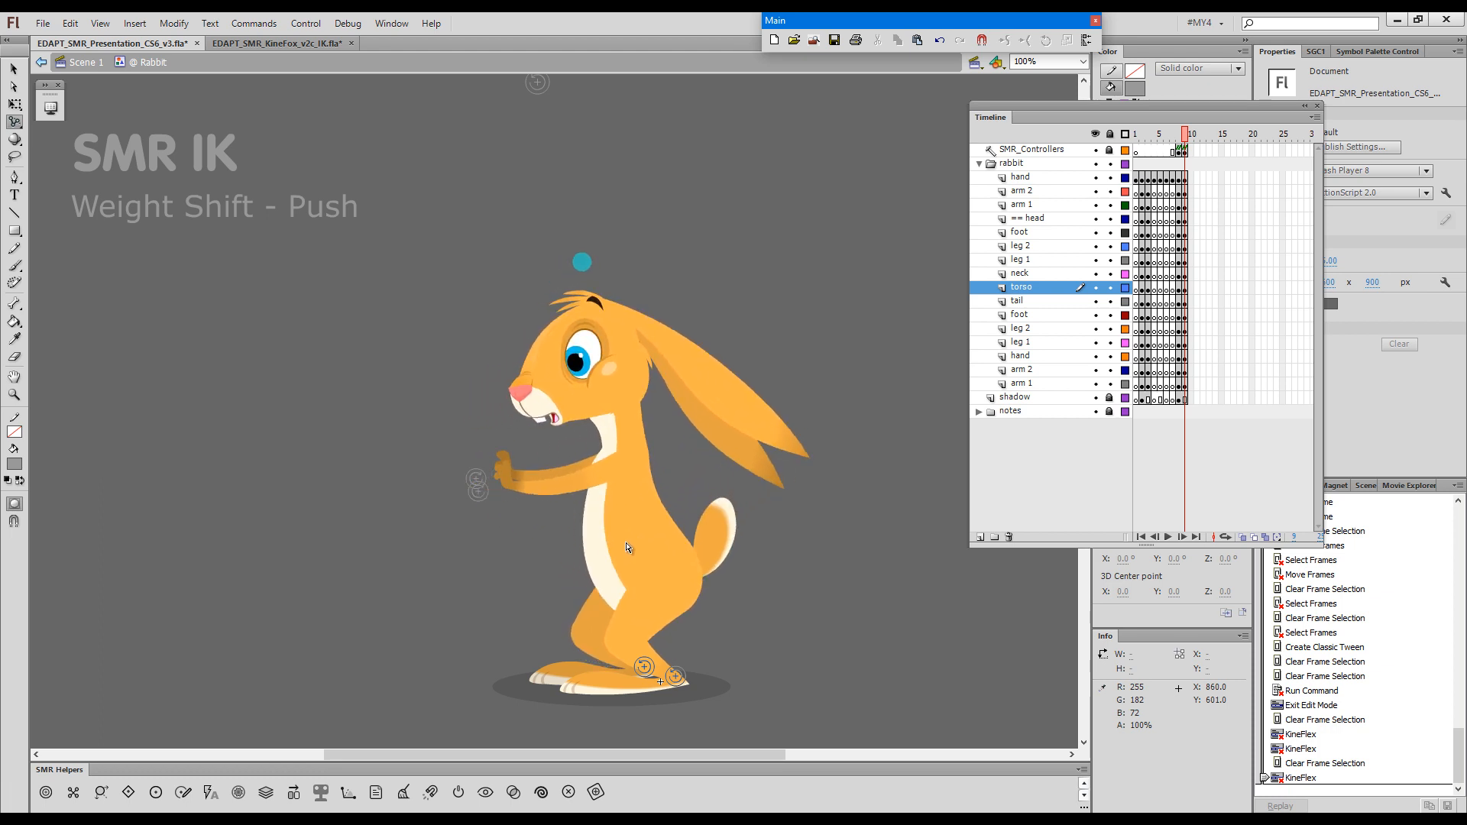
drag(604, 545, 569, 535)
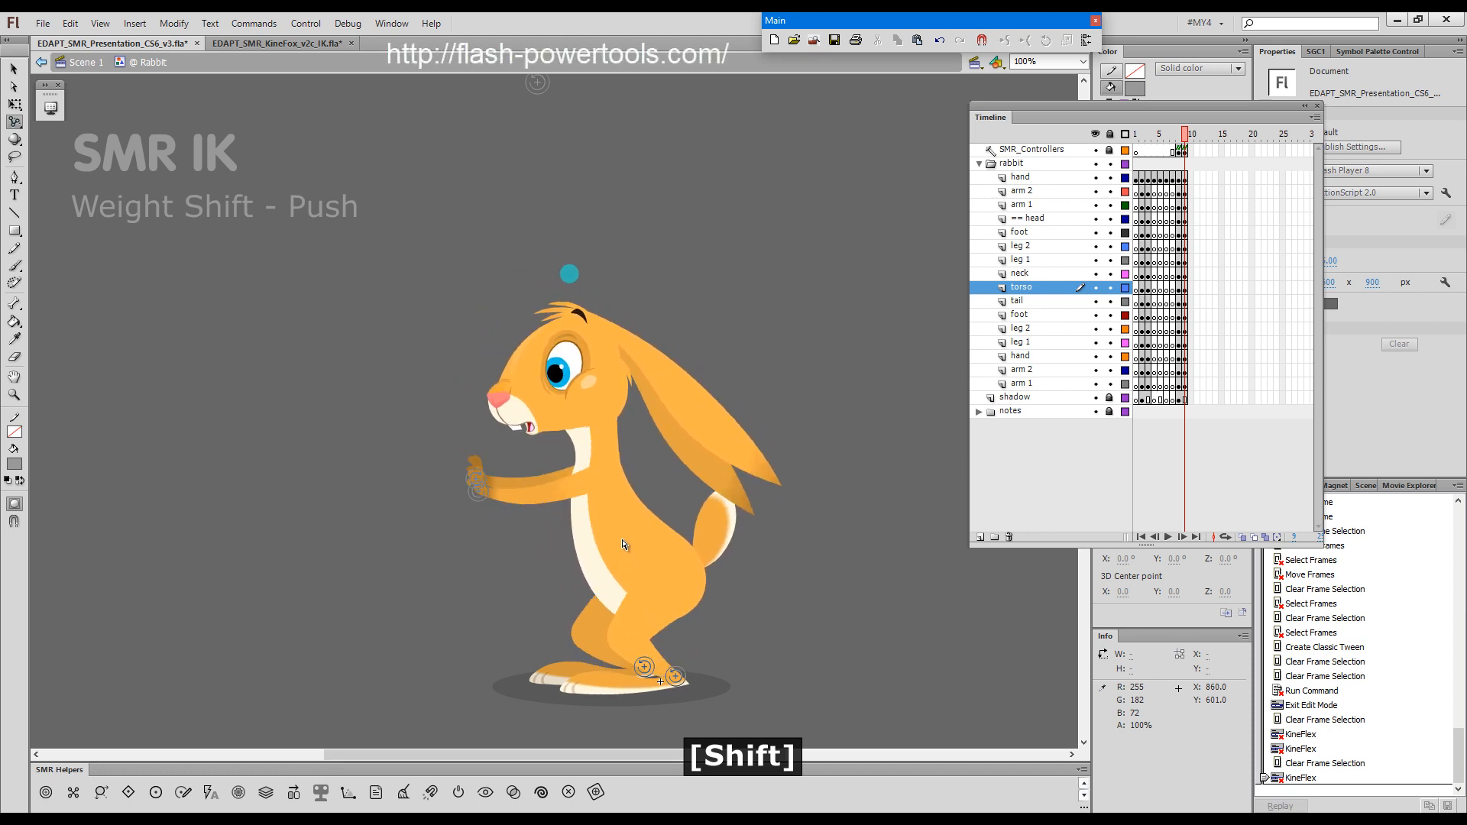
drag(633, 546, 591, 553)
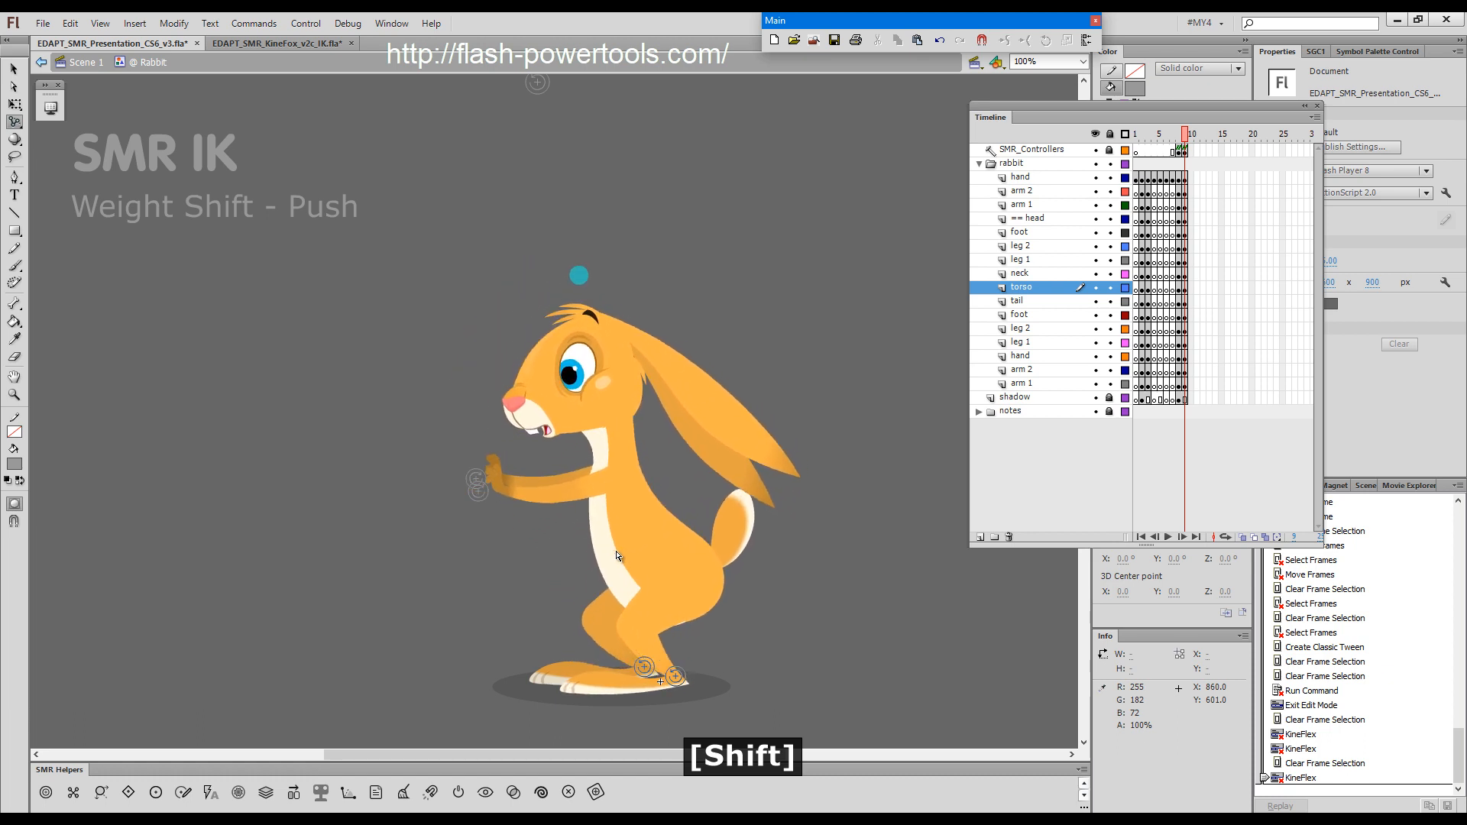
drag(633, 550, 601, 539)
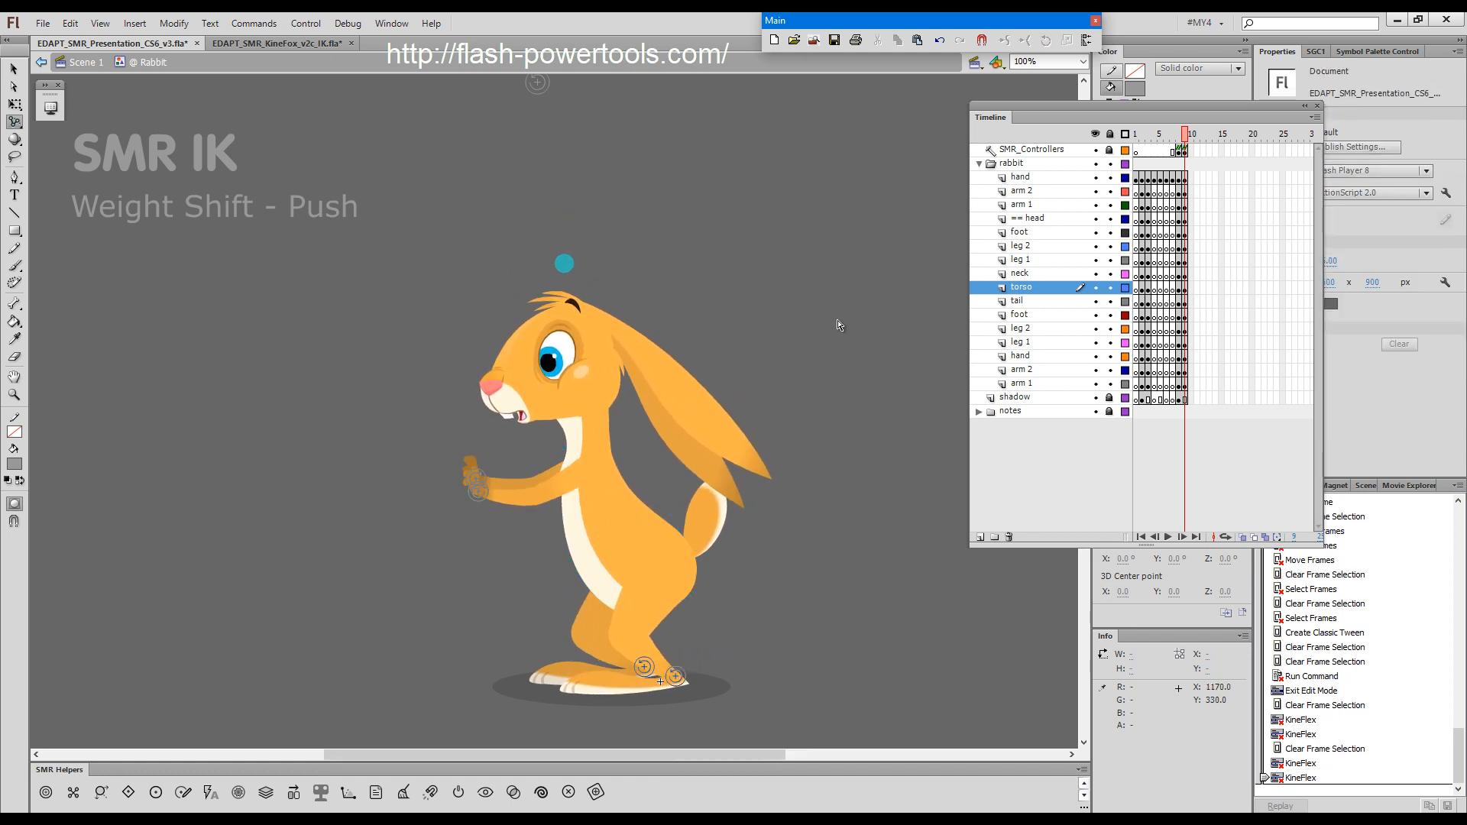